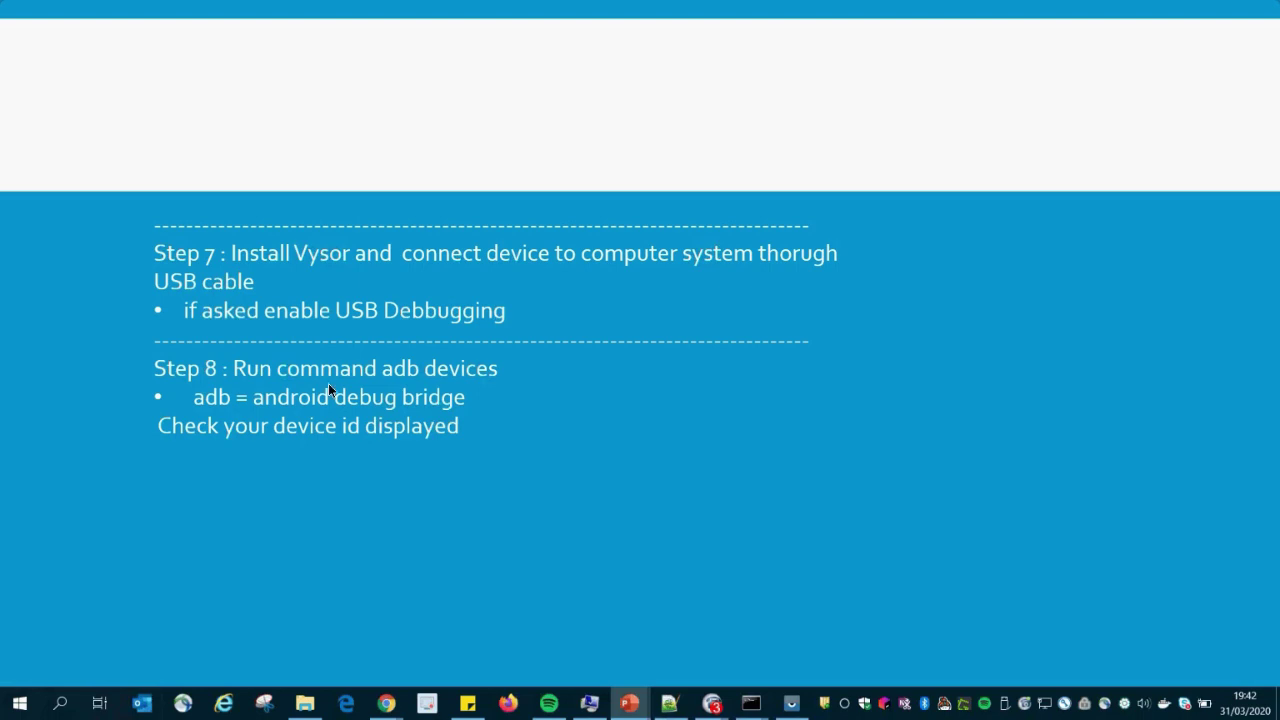
Review the slide covering Vysor installation and switch to the Chrome window showing the sdkmanager page
{"action": "scroll", "coordinate": [226, 407], "scroll_direction": "up", "scroll_amount": 1}
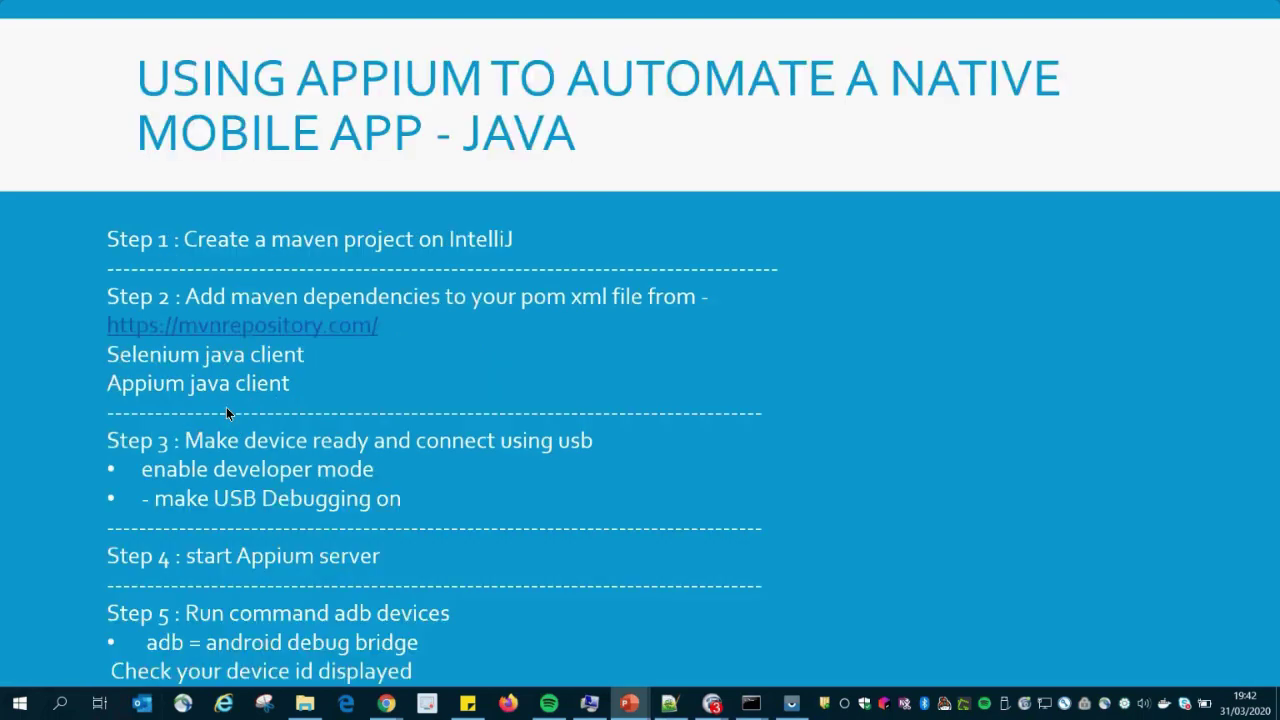
{"action": "scroll", "coordinate": [226, 407], "scroll_direction": "down", "scroll_amount": 1}
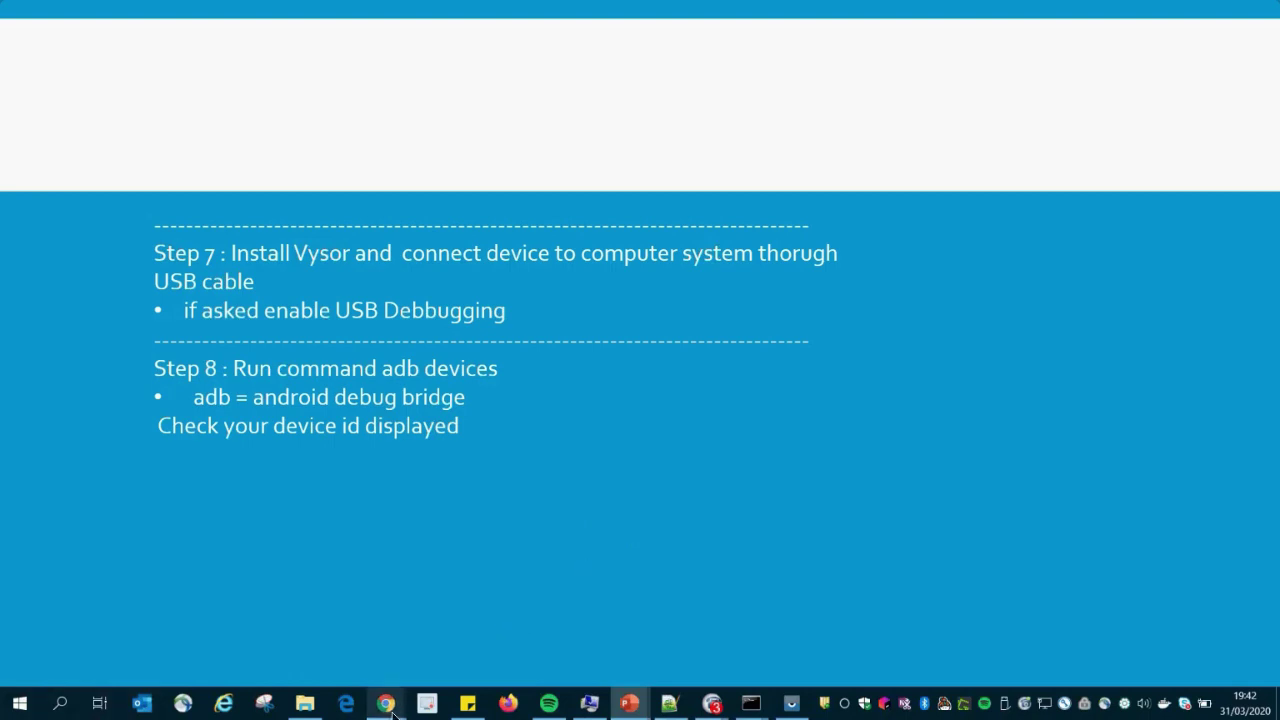
{"action": "mouse_move", "coordinate": [388, 706]}
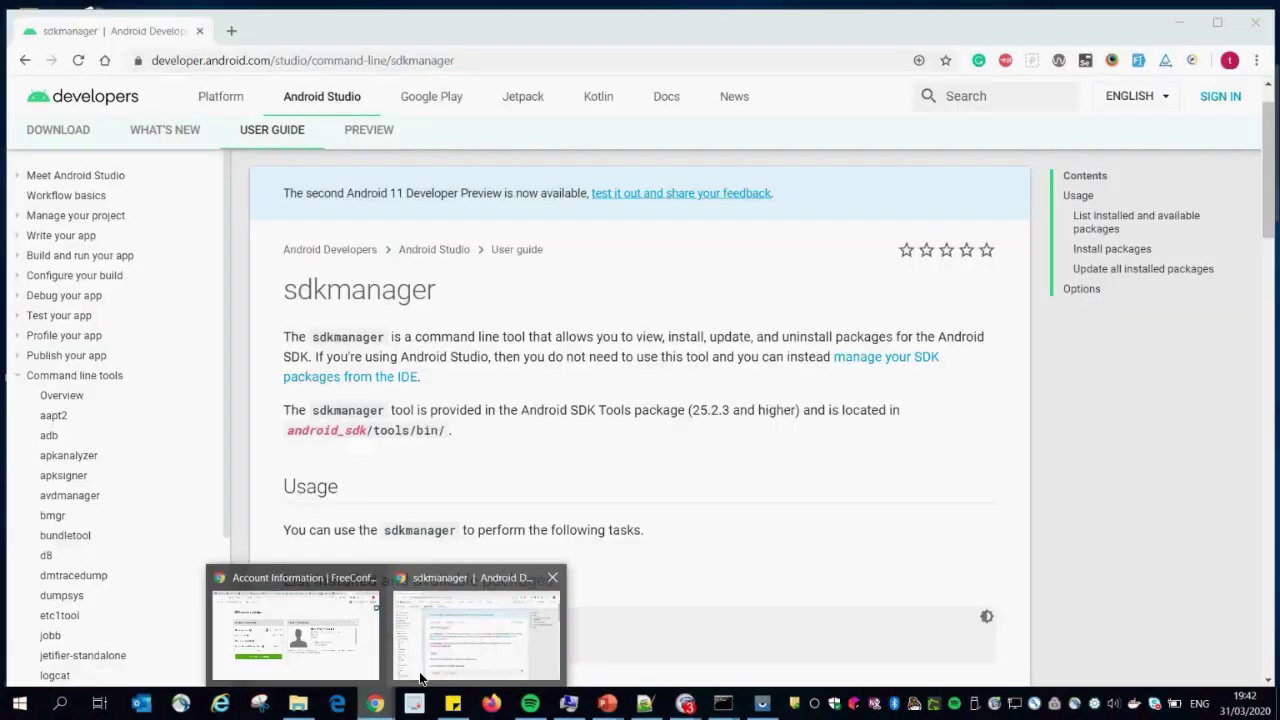
{"action": "left_click", "coordinate": [420, 676]}
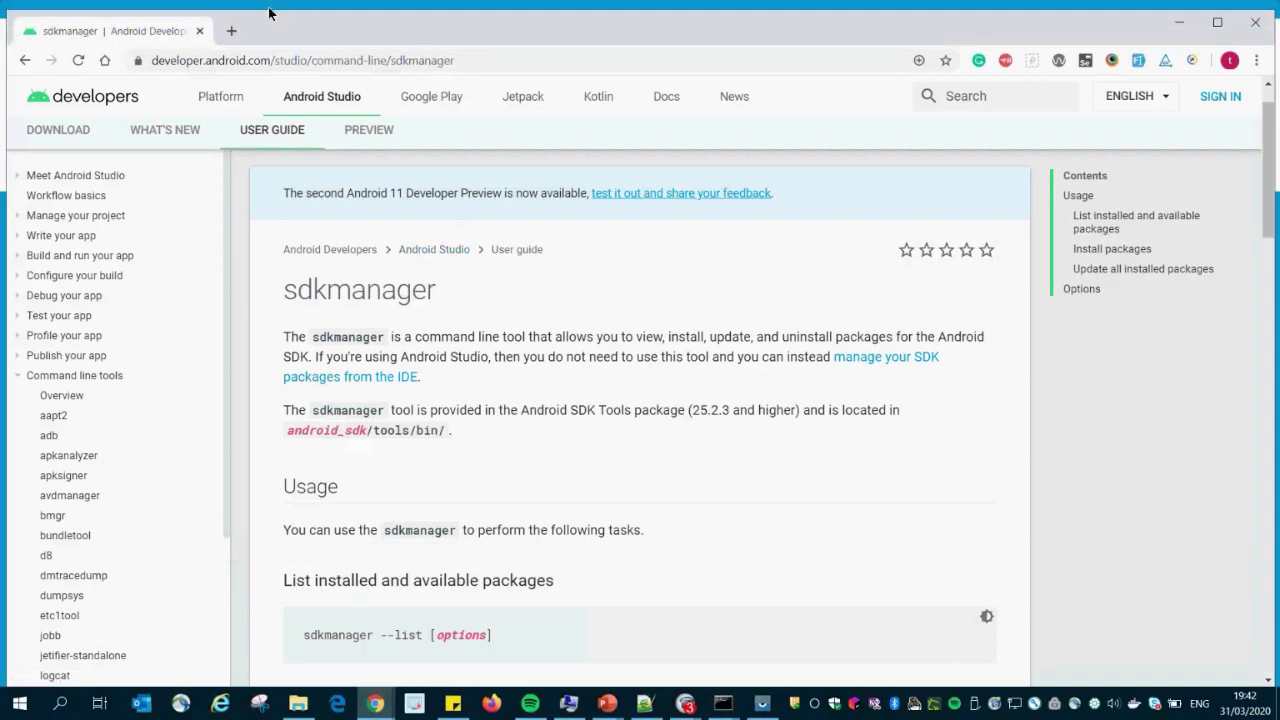
{"action": "left_click", "coordinate": [231, 31]}
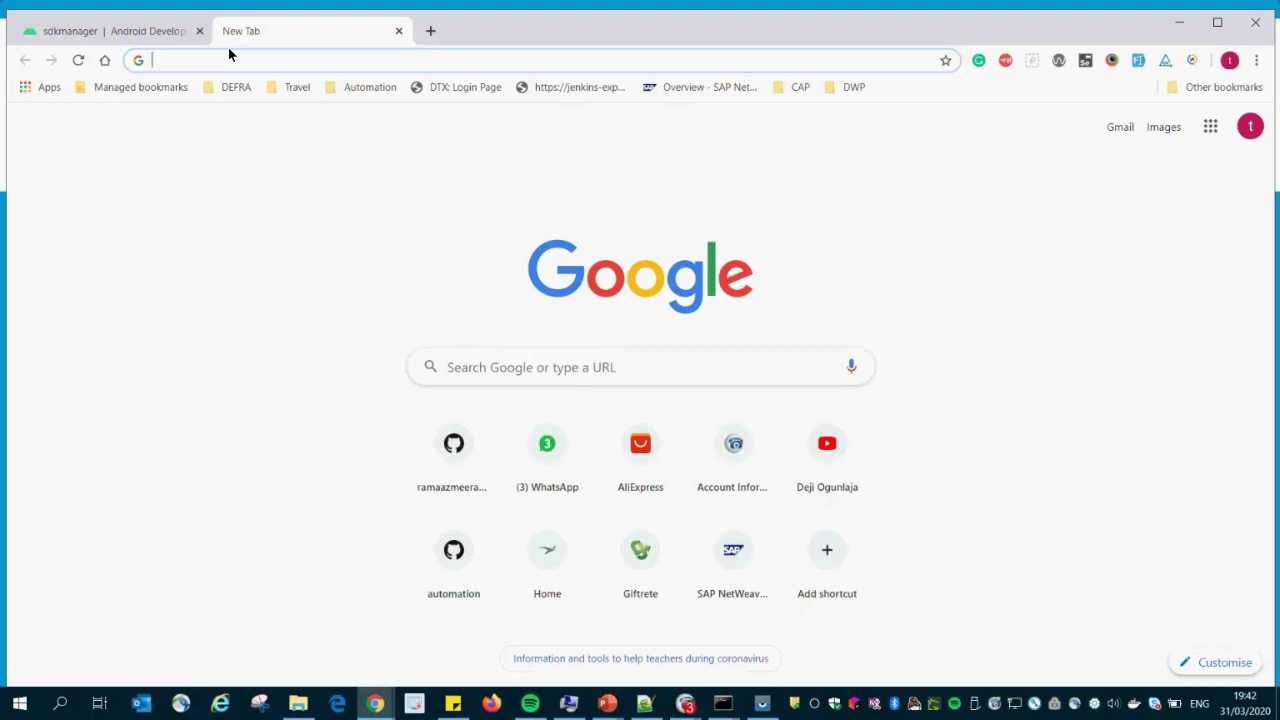
{"action": "left_click", "coordinate": [246, 163]}
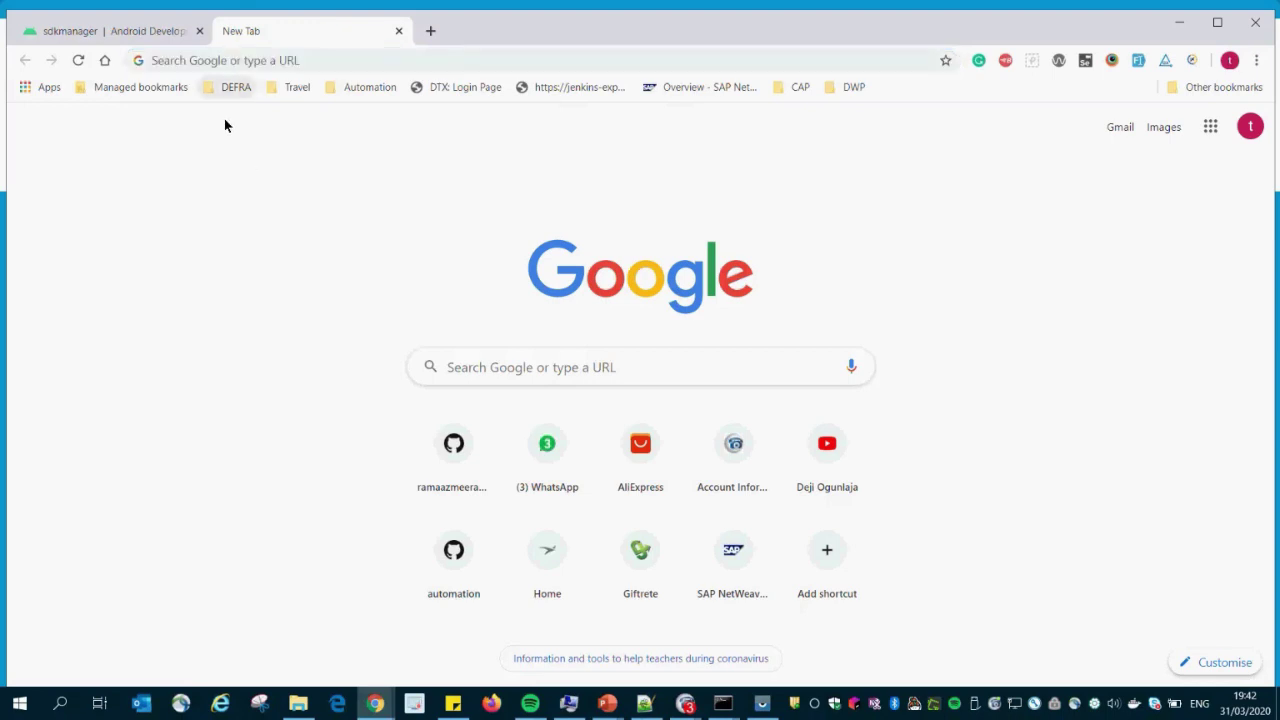
{"action": "left_click", "coordinate": [186, 37]}
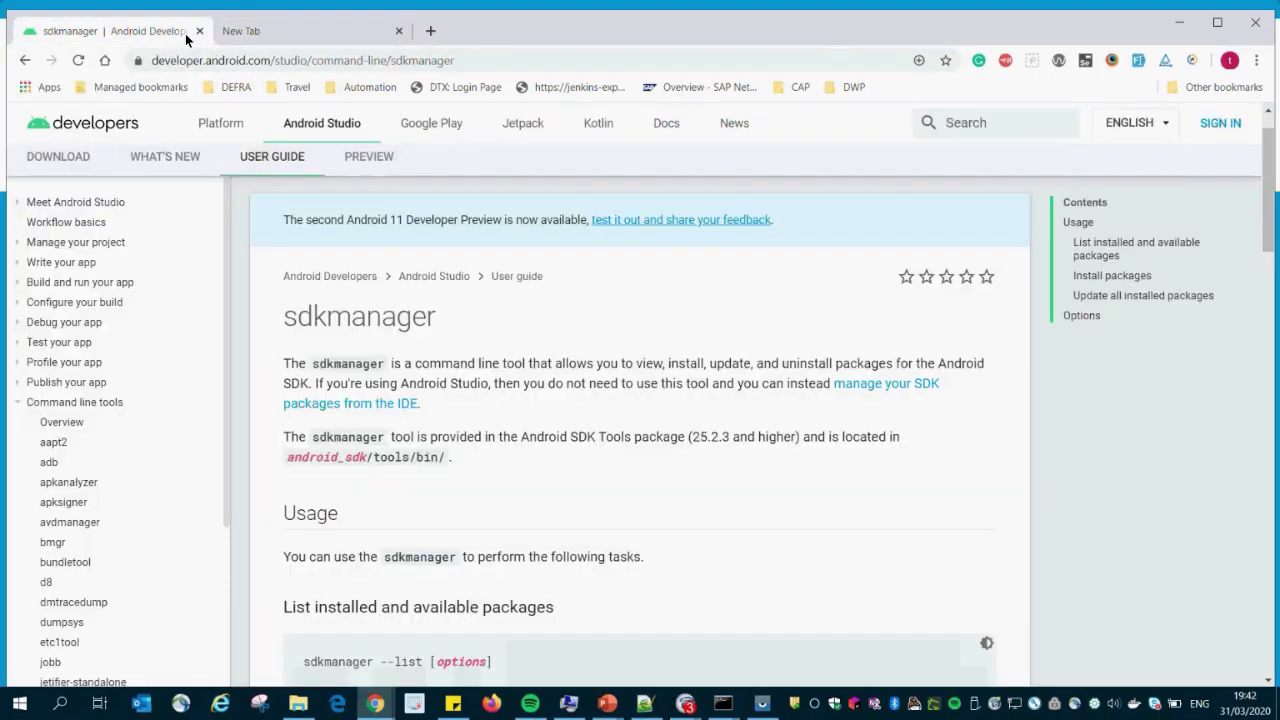
{"action": "left_click", "coordinate": [273, 64]}
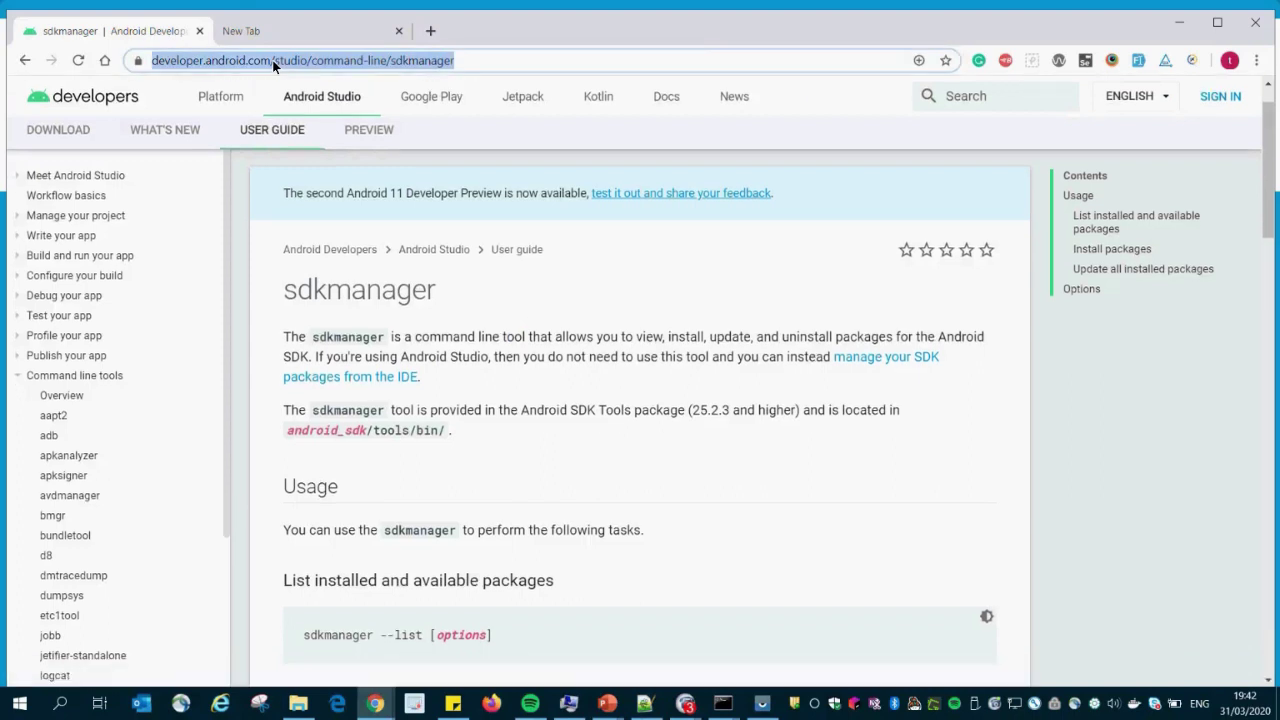
{"action": "left_click", "coordinate": [277, 36]}
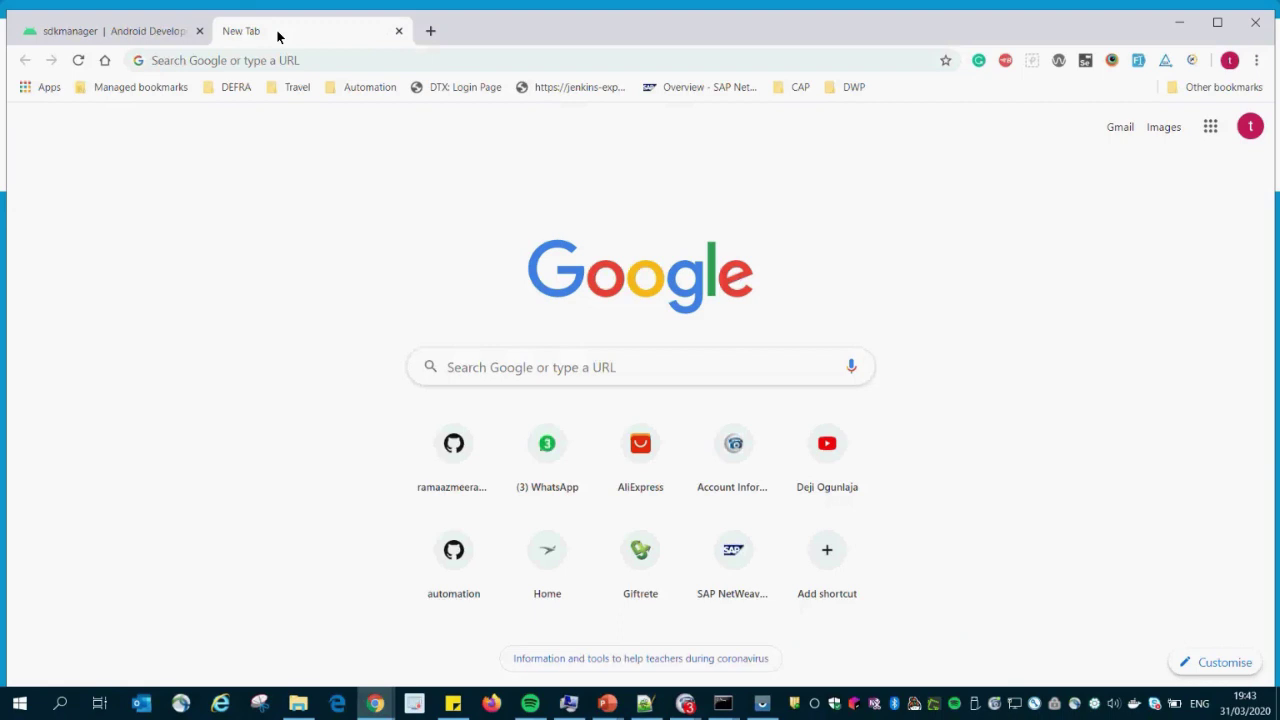
{"action": "left_click", "coordinate": [399, 31]}
{"action": "left_click", "coordinate": [231, 31]}
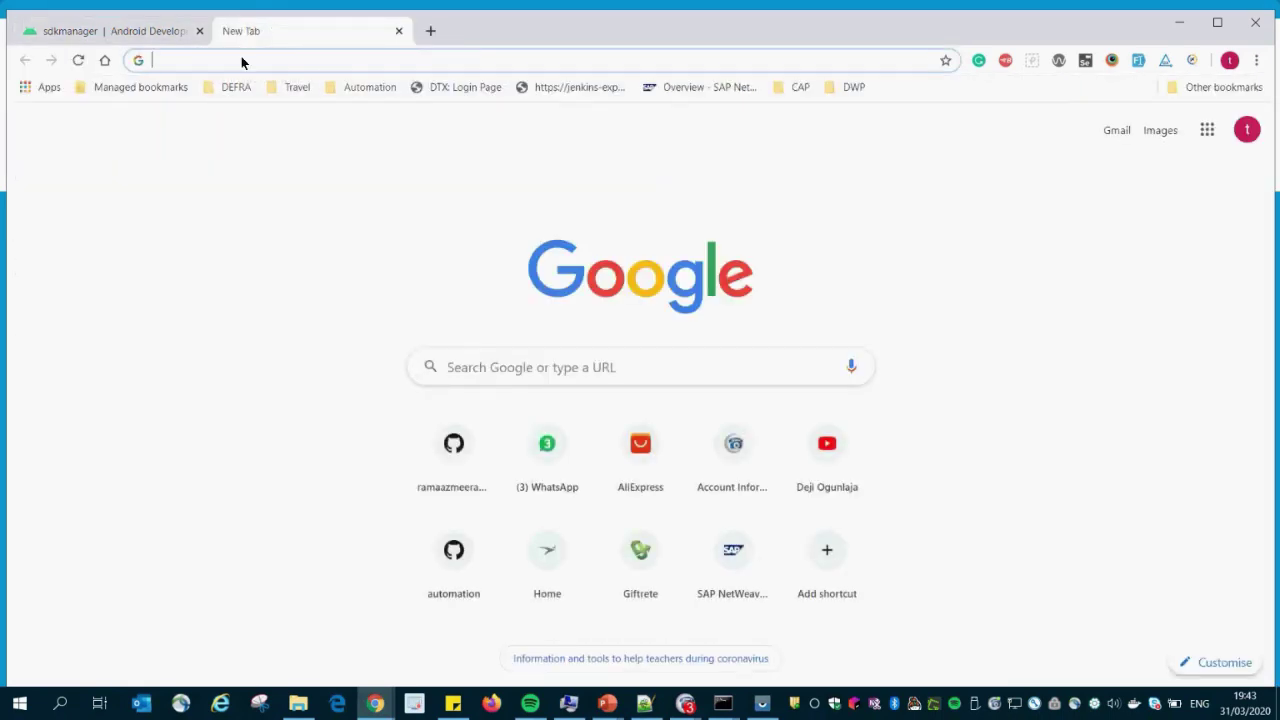
{"action": "left_click", "coordinate": [399, 31]}
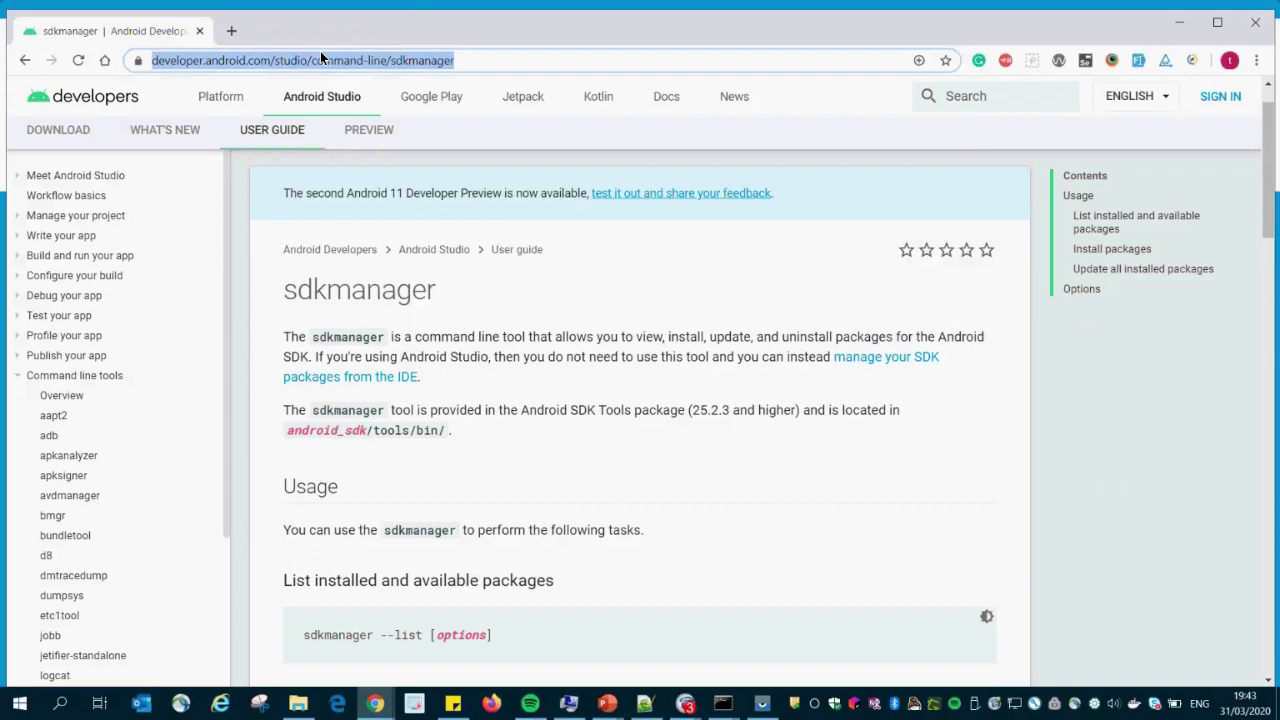
Search Google for "vysor chrome" and open Vysor's Chrome Web Store page
{"action": "type", "text": "vysor"}
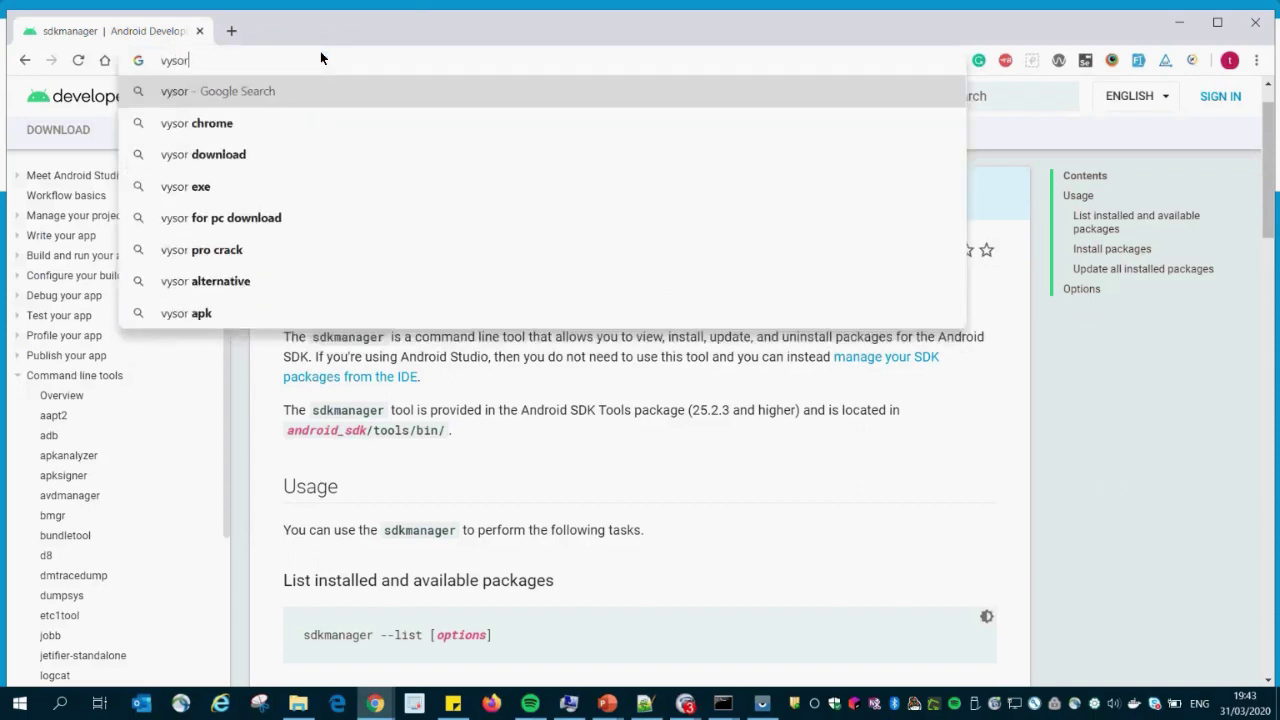
{"action": "left_click", "coordinate": [288, 128]}
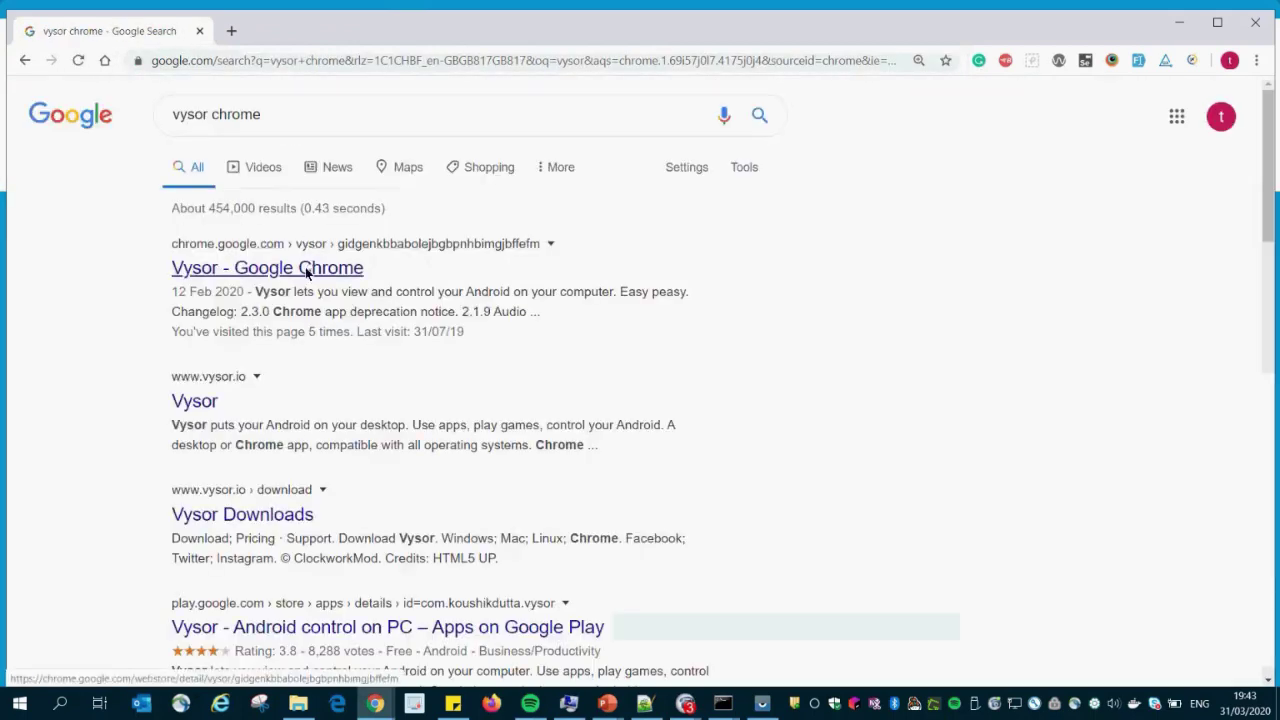
{"action": "left_click", "coordinate": [305, 269]}
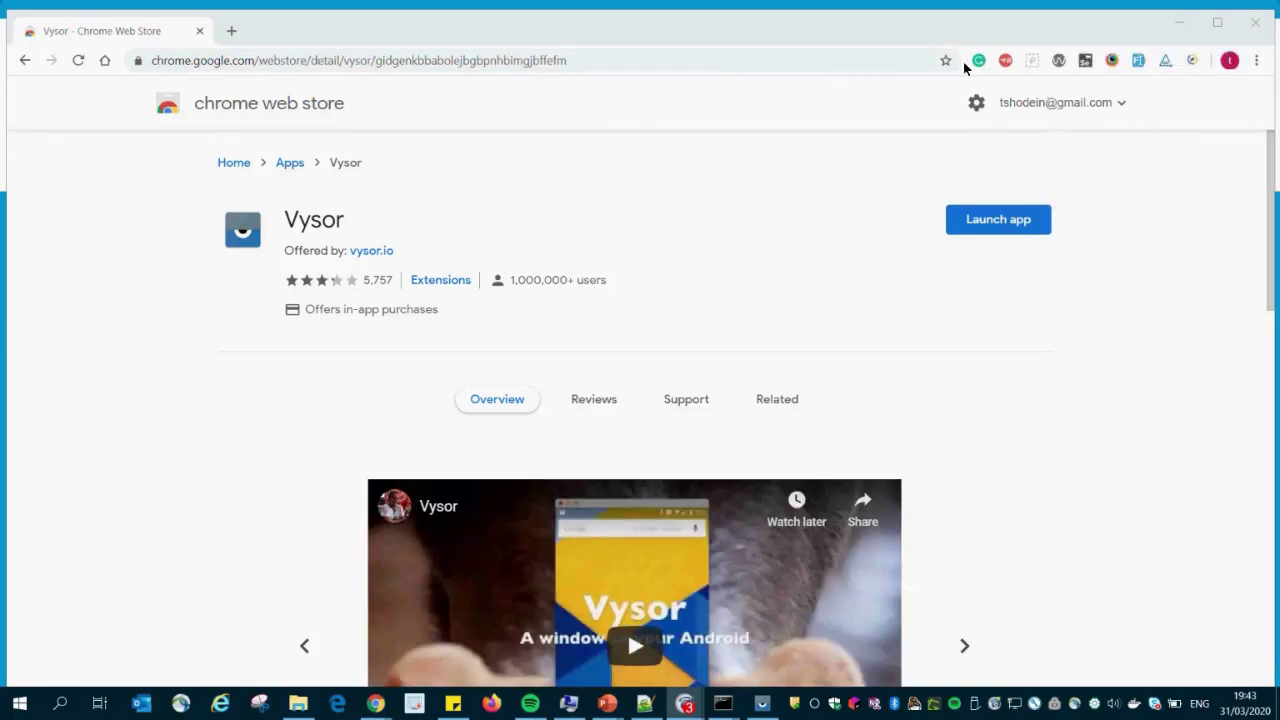
Launch the Vysor app from its Chrome Web Store page
{"action": "left_click", "coordinate": [1017, 238]}
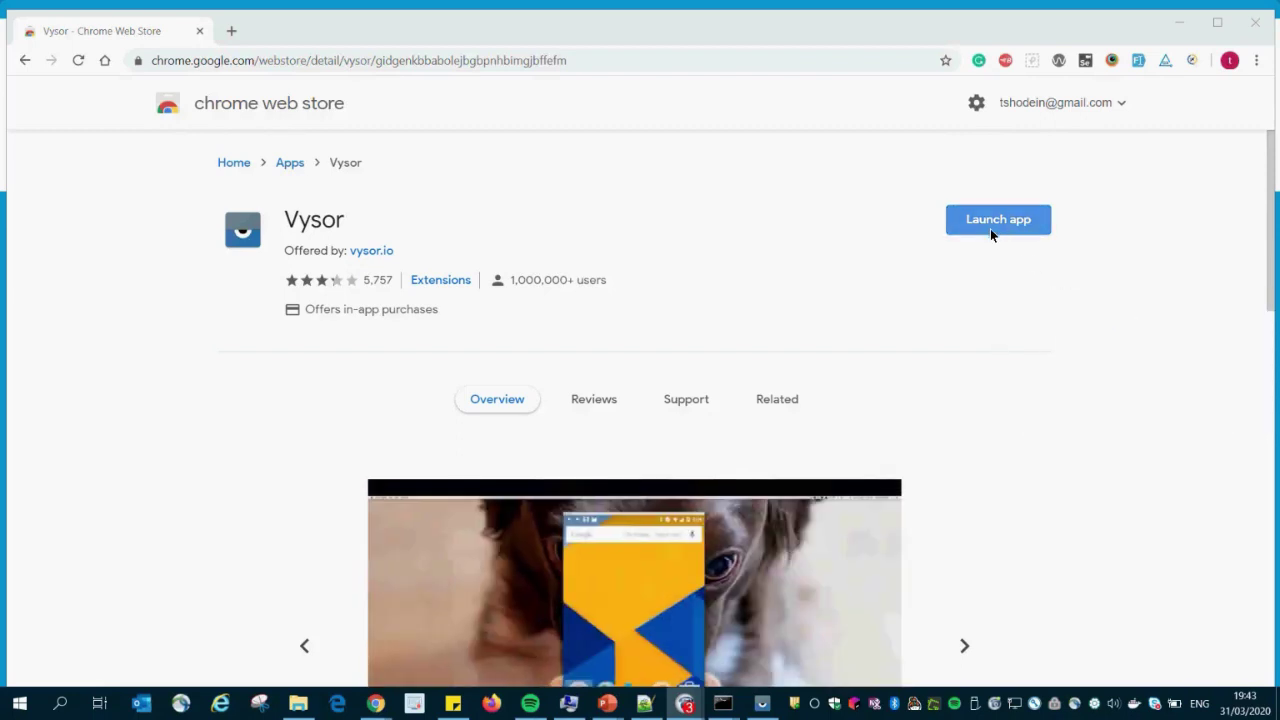
{"action": "left_click", "coordinate": [972, 216]}
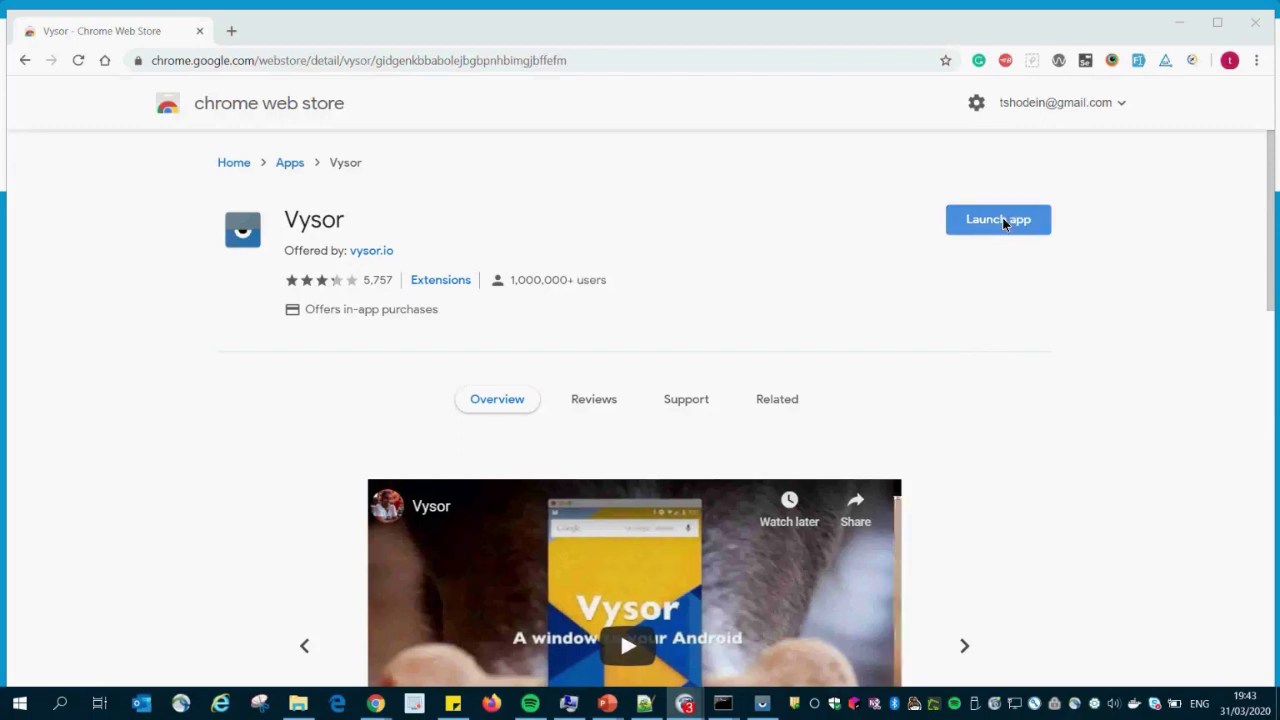
{"action": "left_click", "coordinate": [952, 225]}
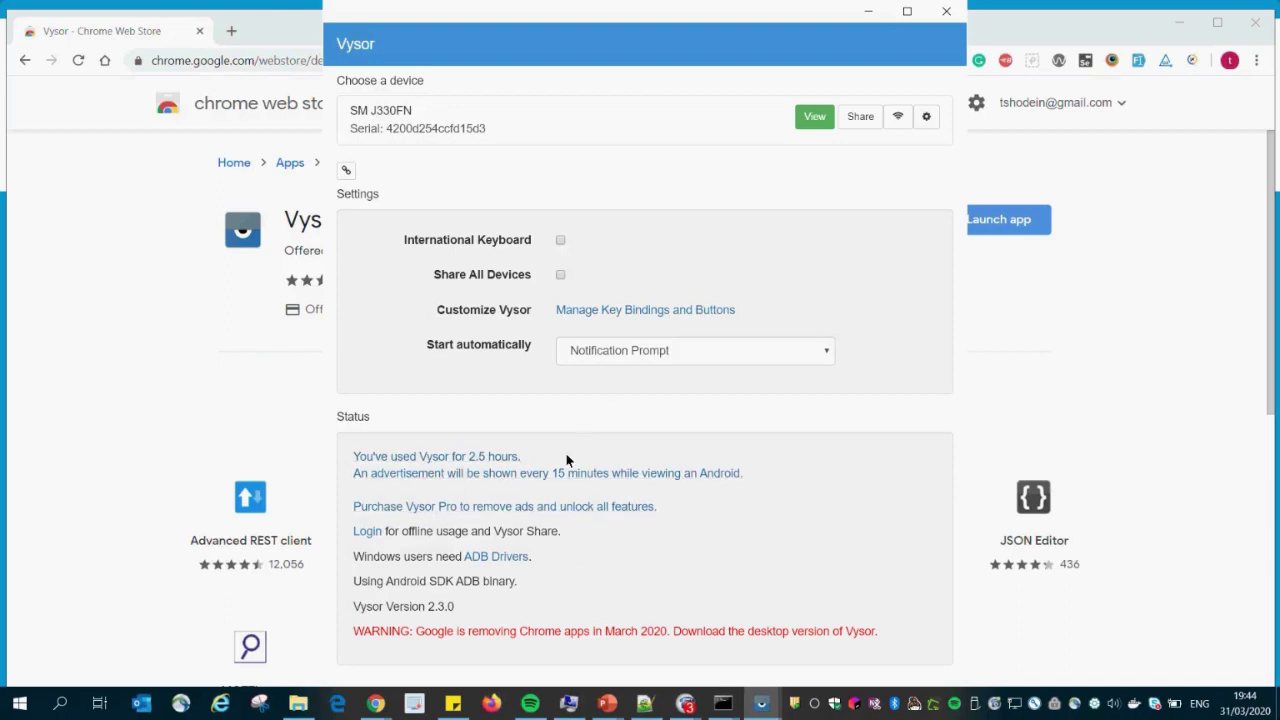
Minimize Vysor and return to the PowerPoint slide show at the slide covering Steps 4 to 6
{"action": "left_click", "coordinate": [870, 18]}
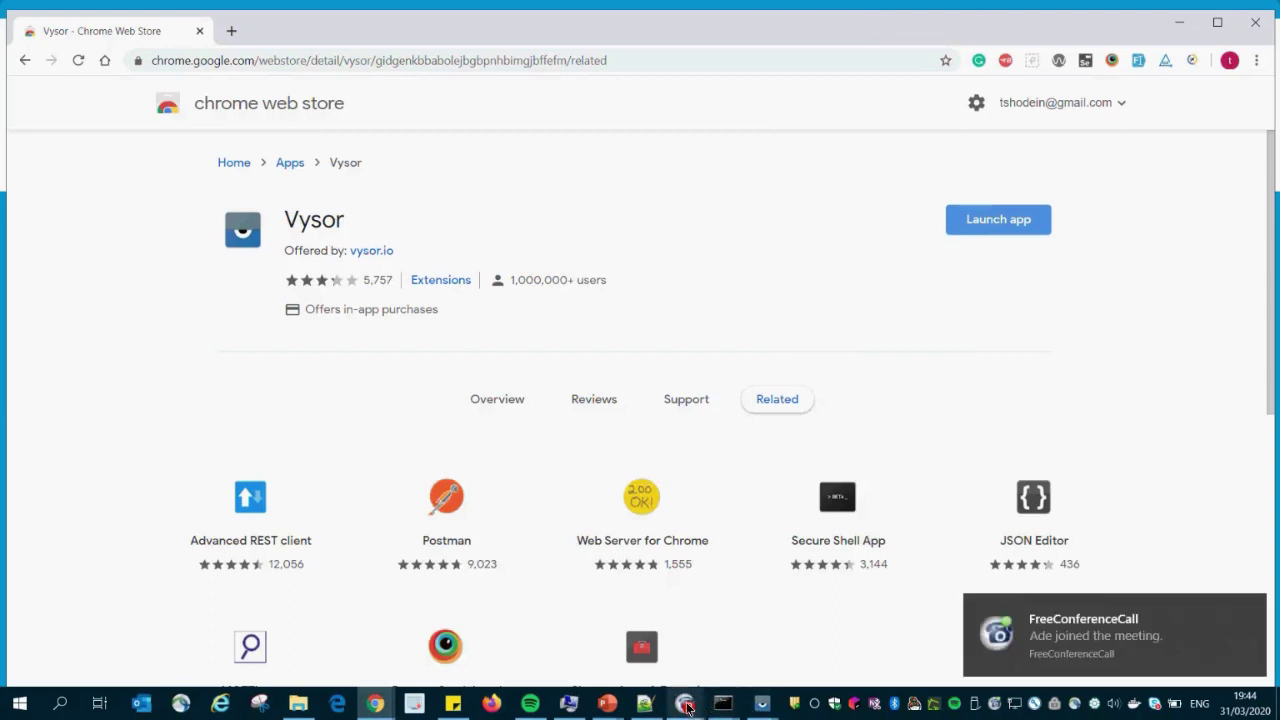
{"action": "left_click", "coordinate": [607, 706]}
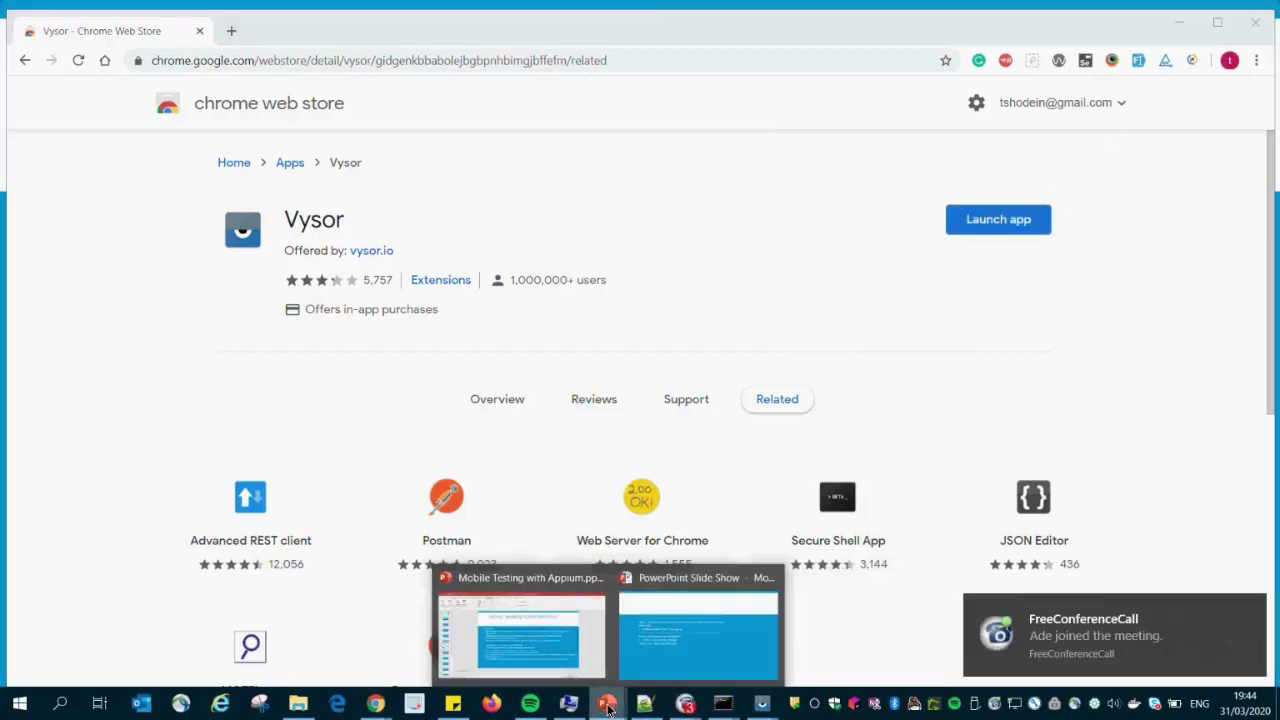
{"action": "left_click", "coordinate": [632, 660]}
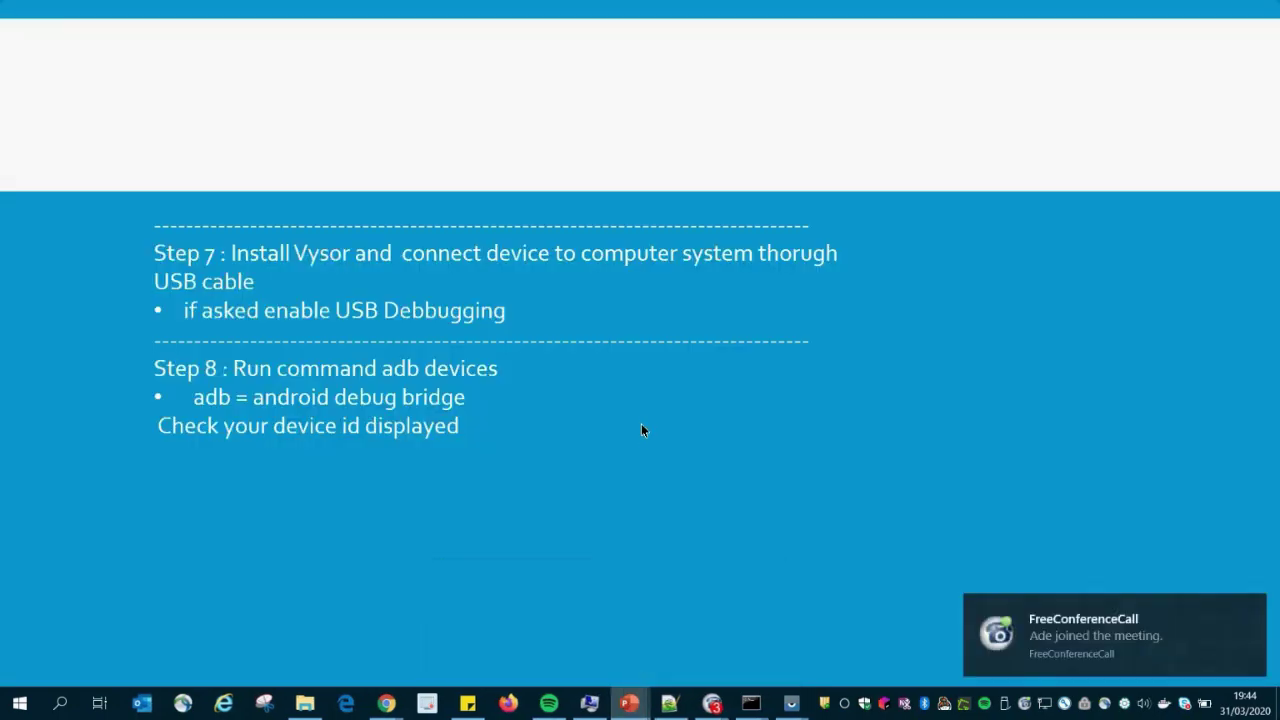
{"action": "key", "text": "Left"}
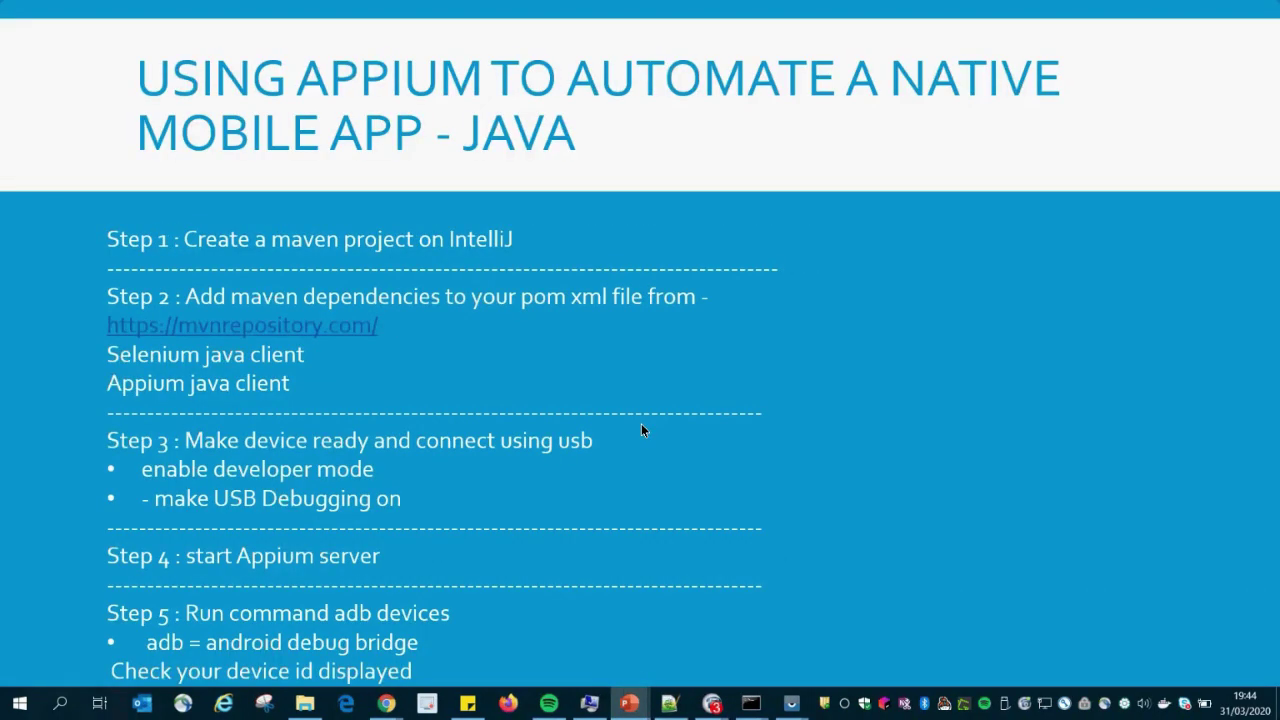
{"action": "key", "text": "Right"}
{"action": "key", "text": "Right"}
{"action": "key", "text": "Left"}
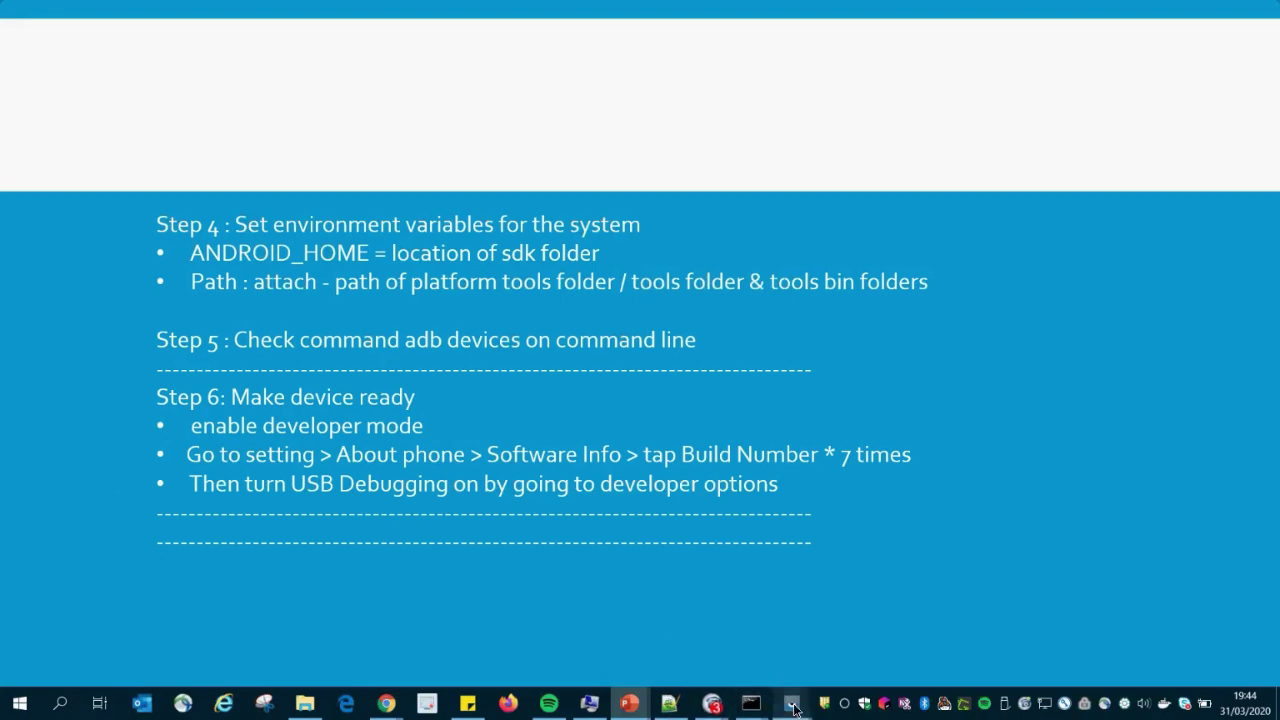
Bring up Vysor's mirrored screen of the SM J330FN phone, then minimize it
{"action": "mouse_move", "coordinate": [792, 704]}
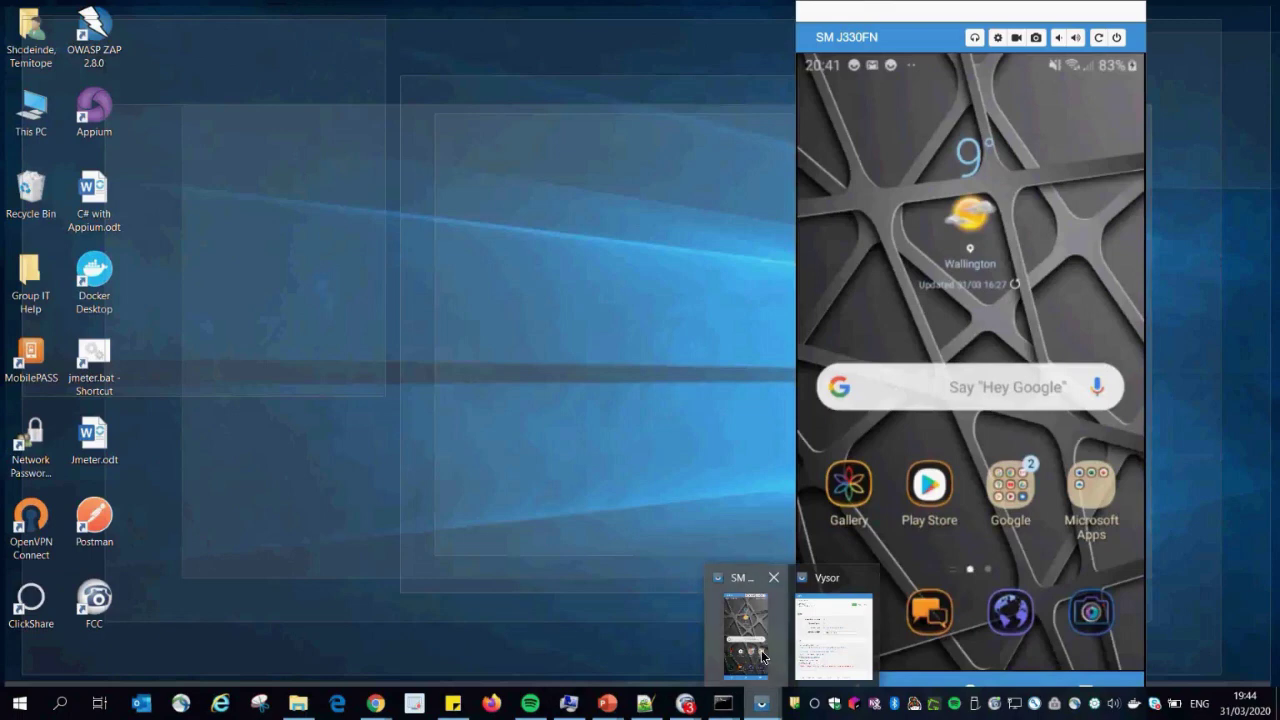
{"action": "left_click", "coordinate": [761, 650]}
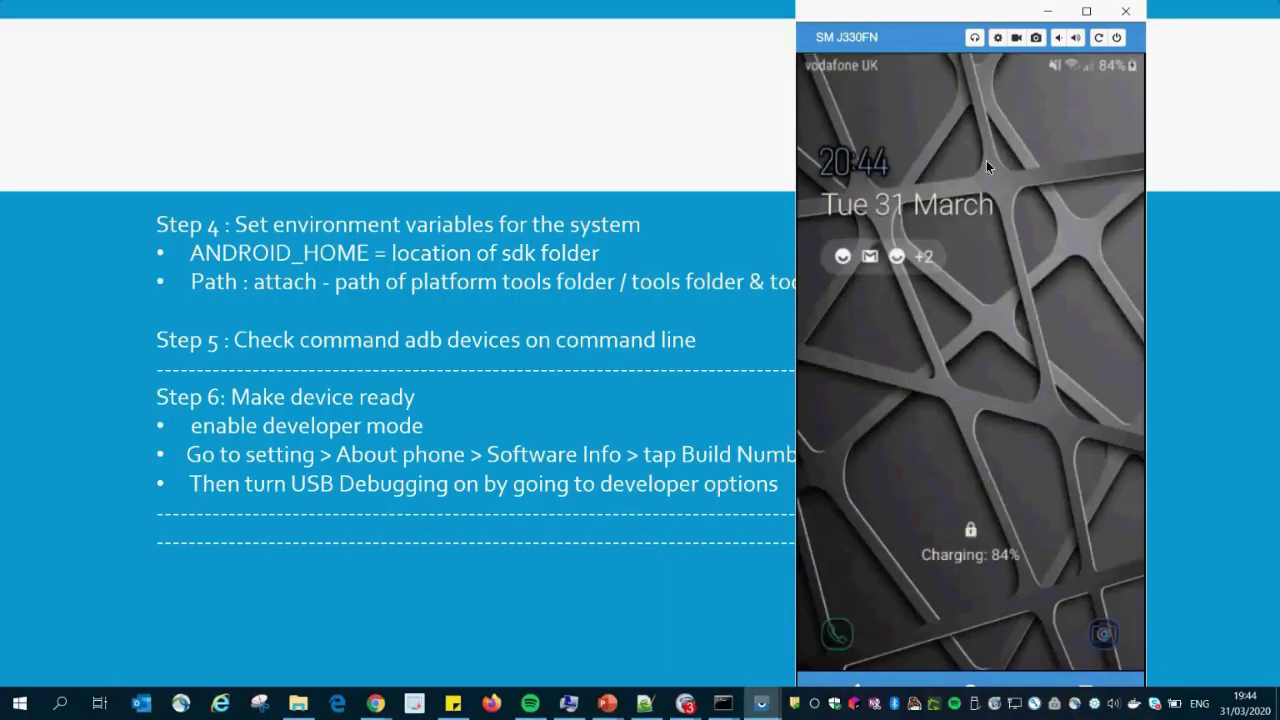
{"action": "left_click", "coordinate": [1048, 12]}
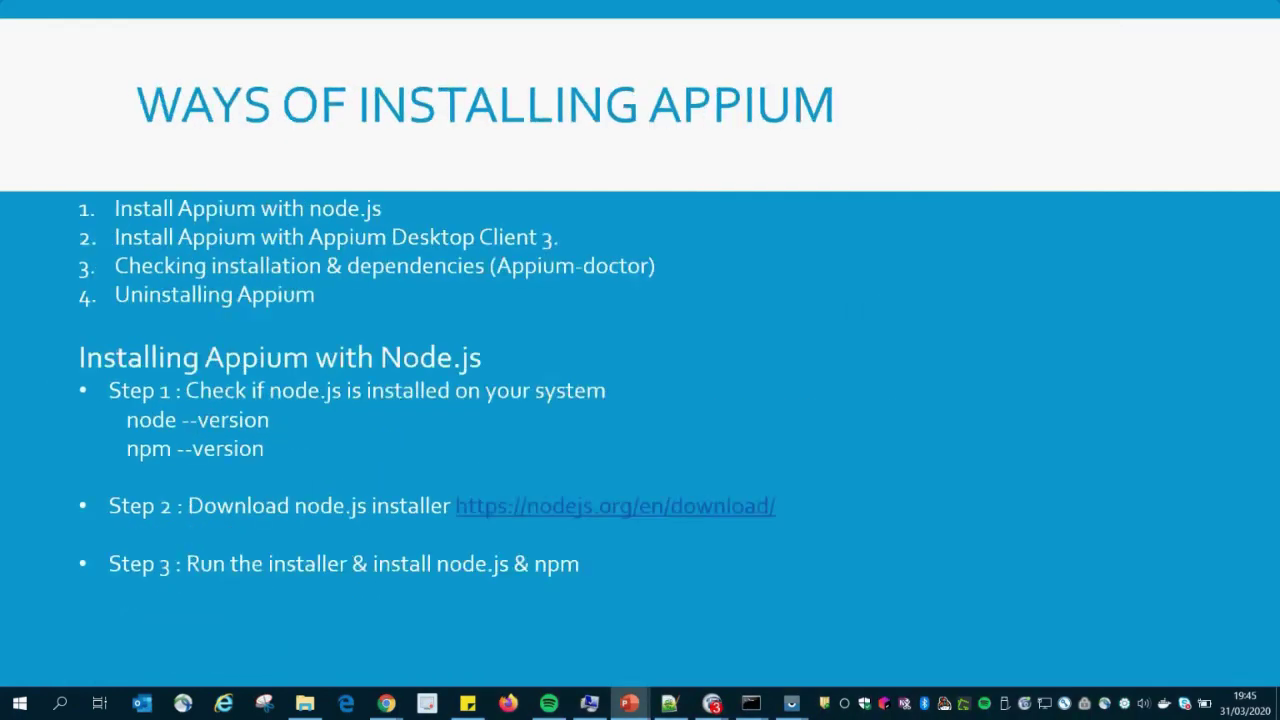
{"action": "key", "text": "Left"}
{"action": "key", "text": "Left"}
{"action": "key", "text": "Left"}
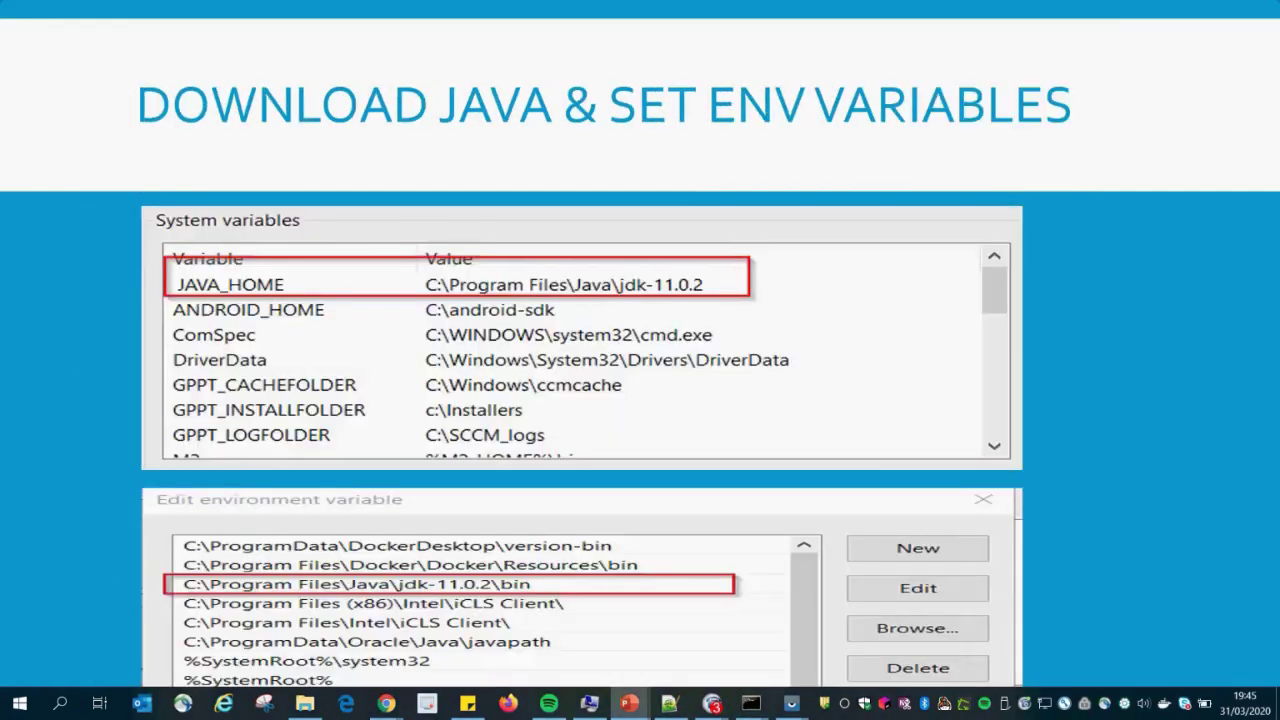
{"action": "key", "text": "Right"}
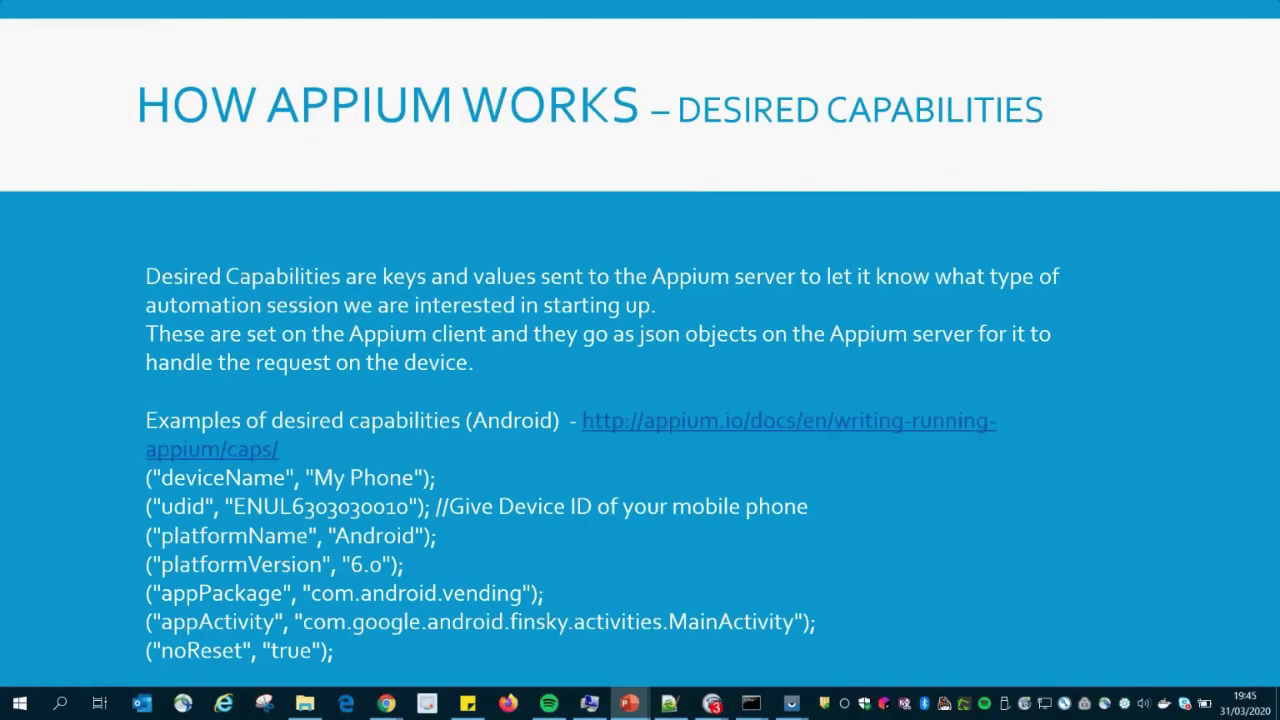
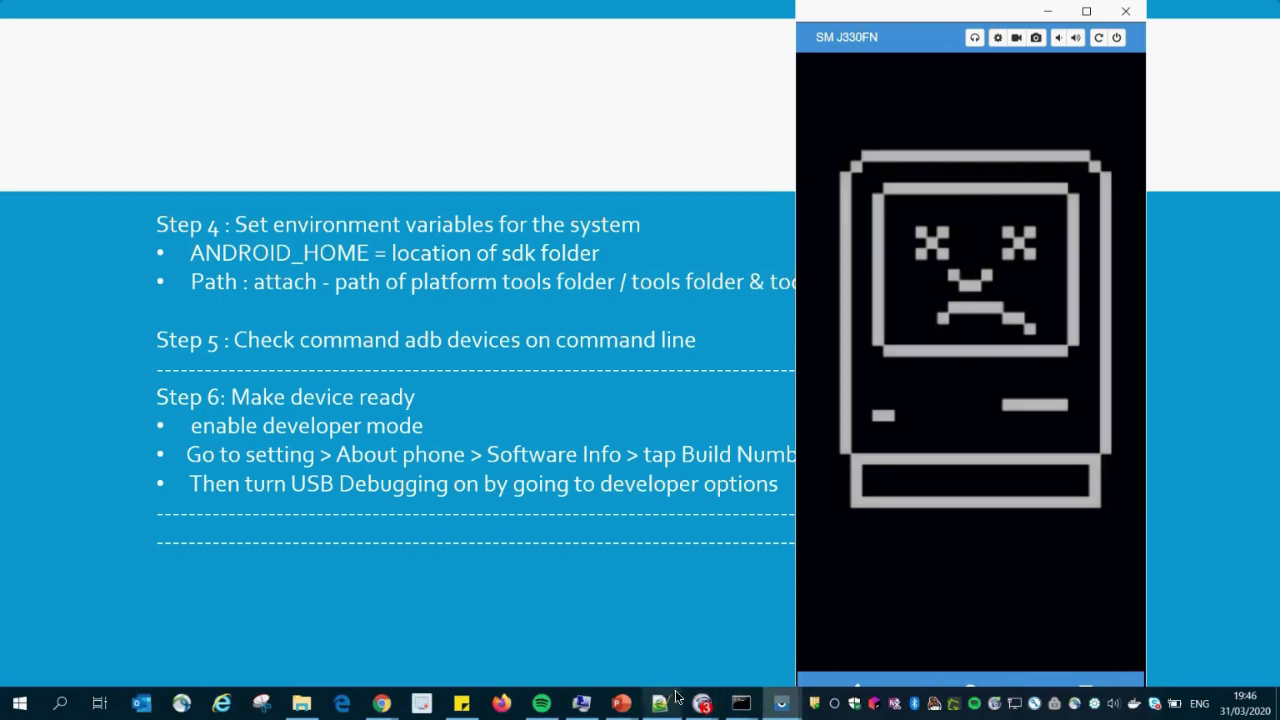
Leave Developer options on the mirrored phone and bring up the main Settings list at About phone
{"action": "left_click", "coordinate": [703, 706]}
{"action": "mouse_move", "coordinate": [573, 660]}
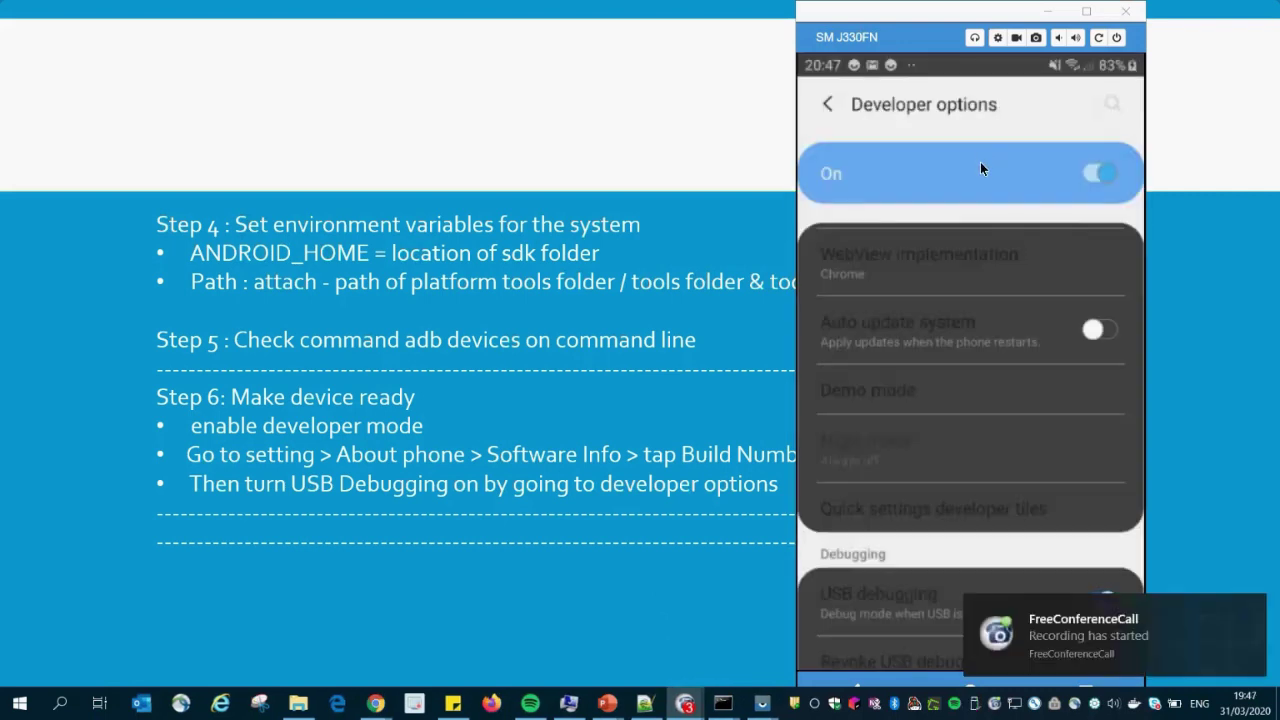
{"action": "left_click", "coordinate": [826, 105]}
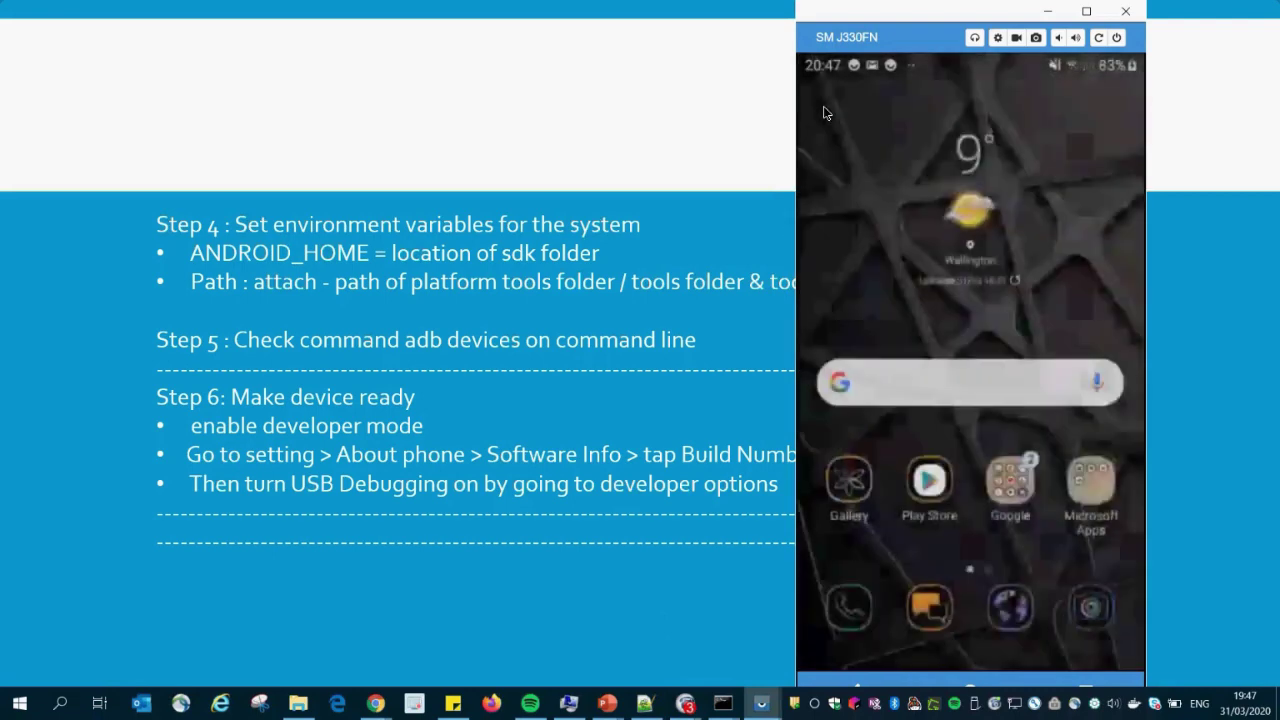
{"action": "scroll", "coordinate": [824, 110], "scroll_direction": "down", "scroll_amount": 2}
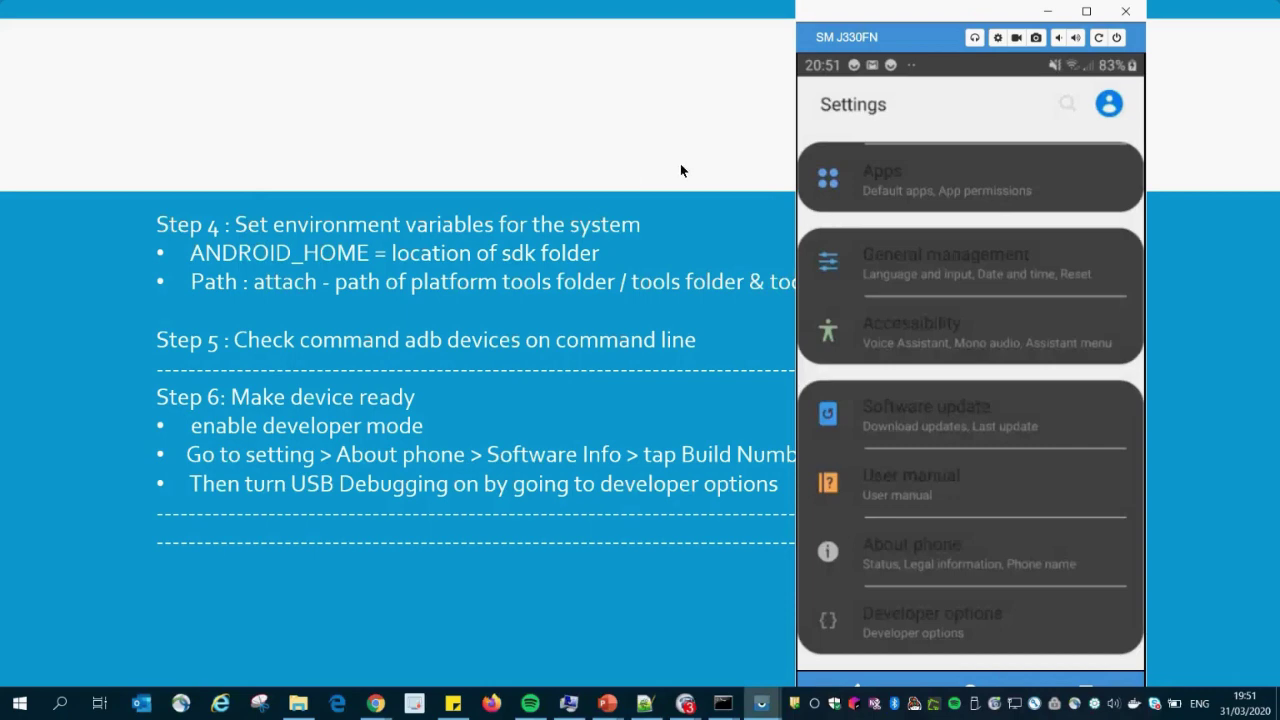
{"action": "left_click", "coordinate": [705, 74]}
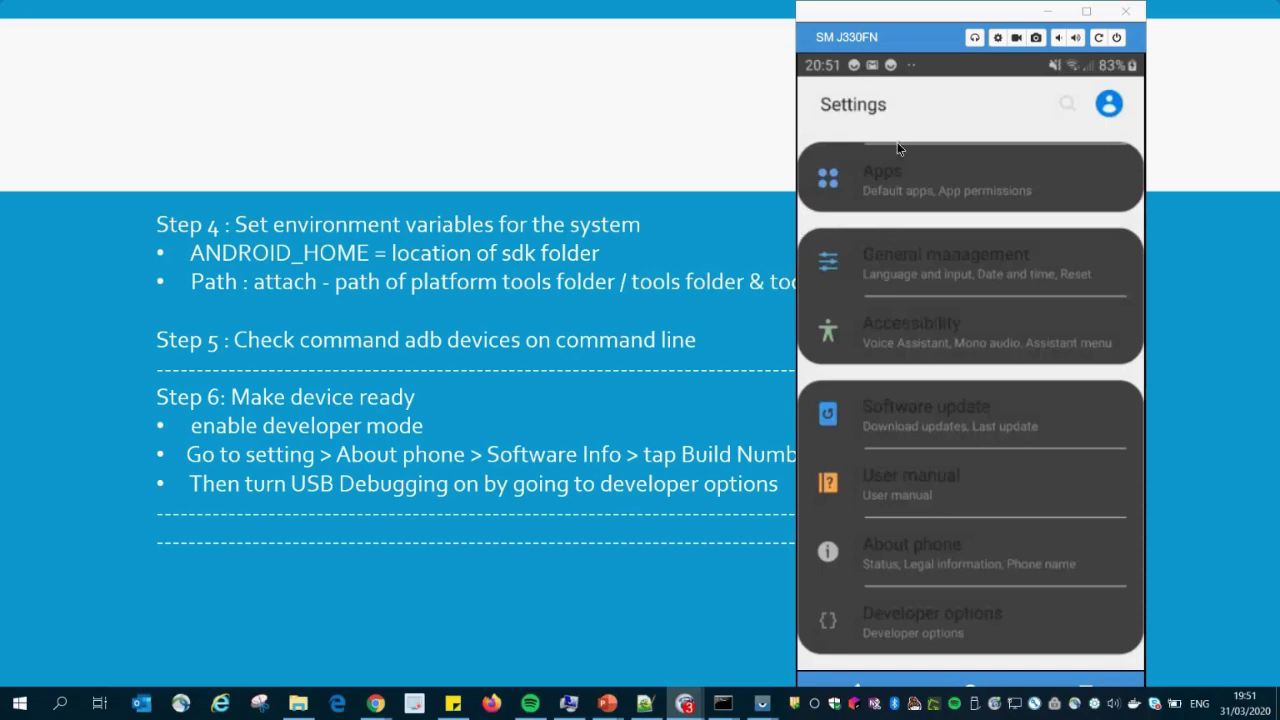
Open the phone's Software information and tap Build number repeatedly to enable developer mode
{"action": "left_click", "coordinate": [937, 225]}
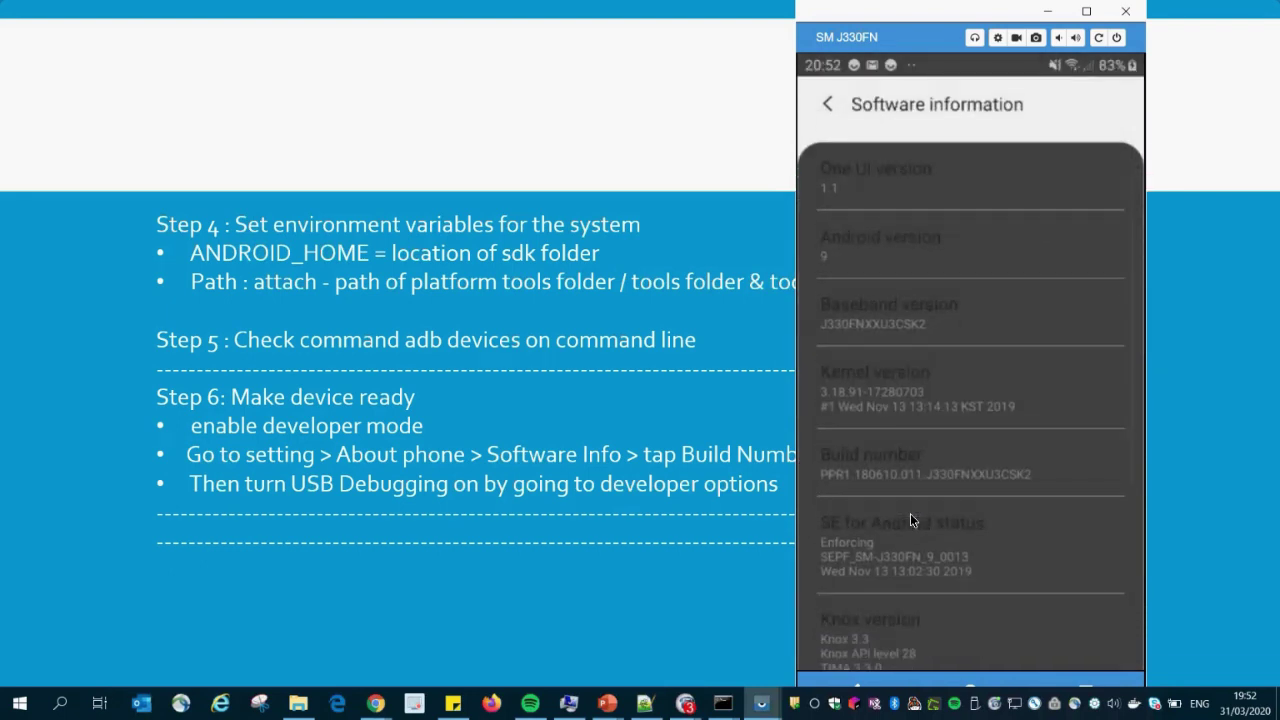
{"action": "left_click", "coordinate": [920, 462]}
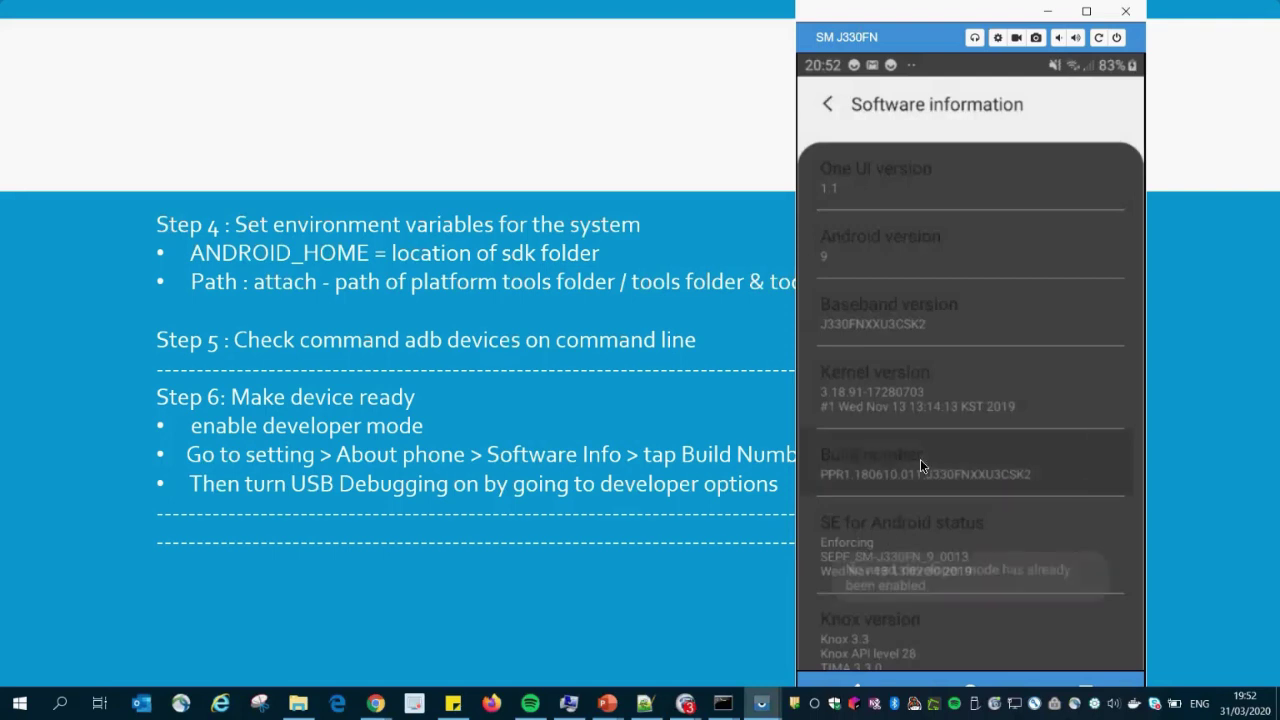
{"action": "left_click", "coordinate": [920, 466]}
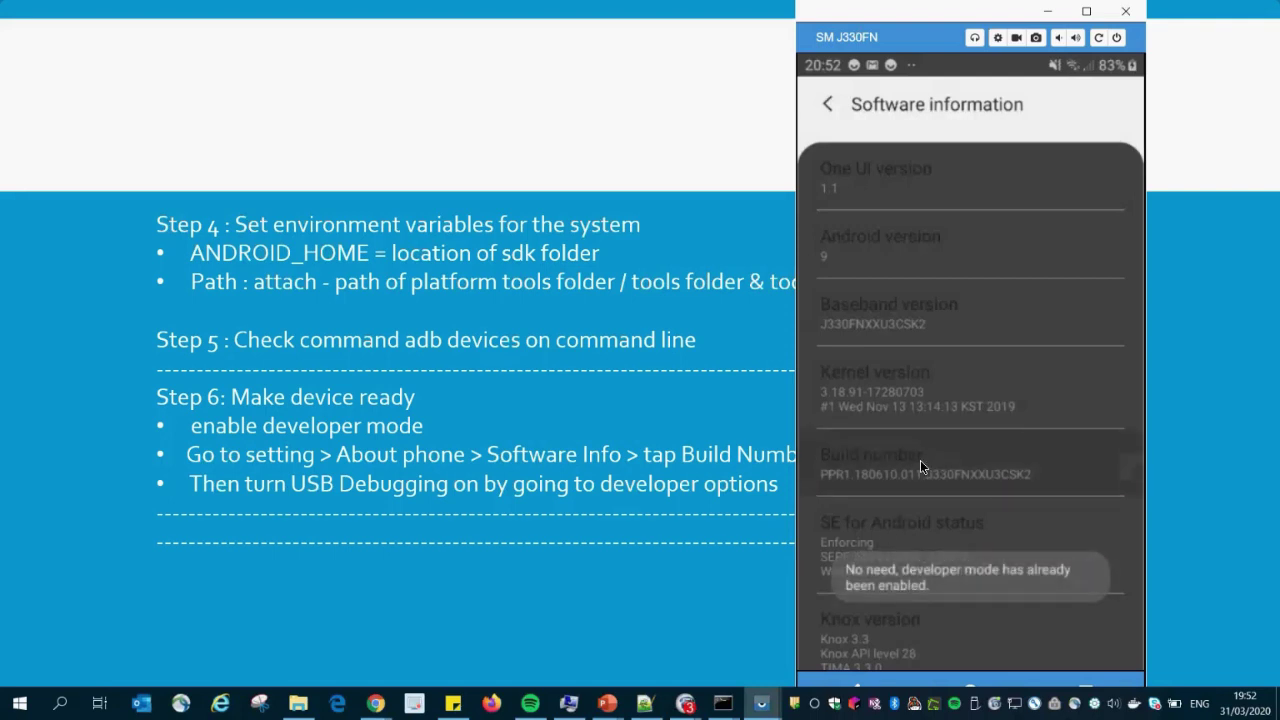
Tap Build number again in Software information and go back through About phone to the main Settings list
{"action": "left_click", "coordinate": [920, 460]}
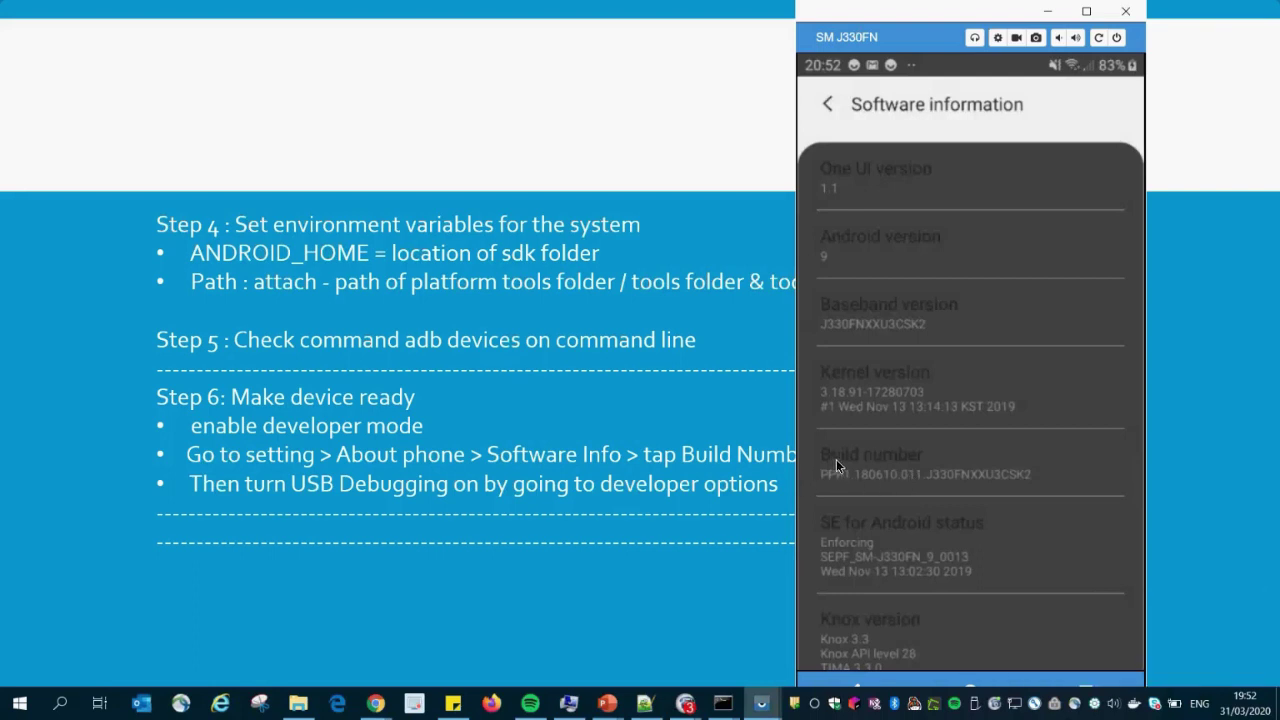
{"action": "left_click", "coordinate": [883, 469]}
{"action": "left_click", "coordinate": [826, 102]}
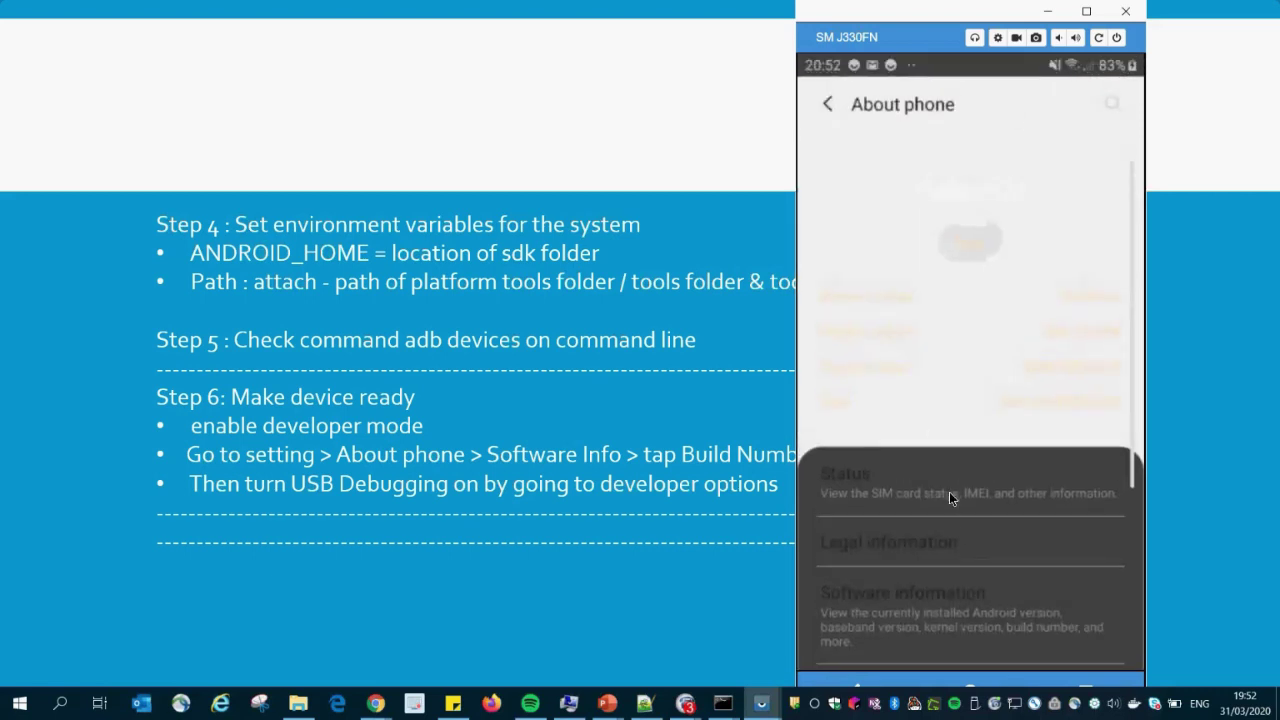
{"action": "scroll", "coordinate": [949, 492], "scroll_direction": "down", "scroll_amount": 3}
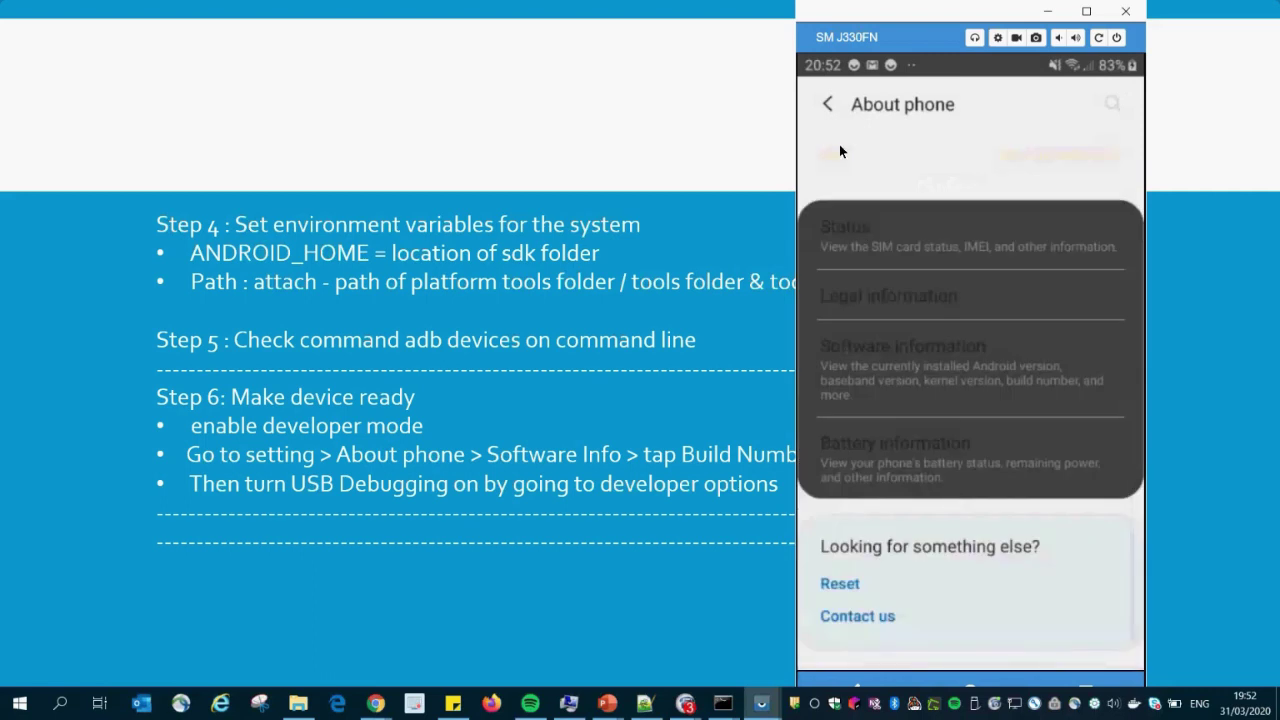
{"action": "left_click", "coordinate": [826, 104]}
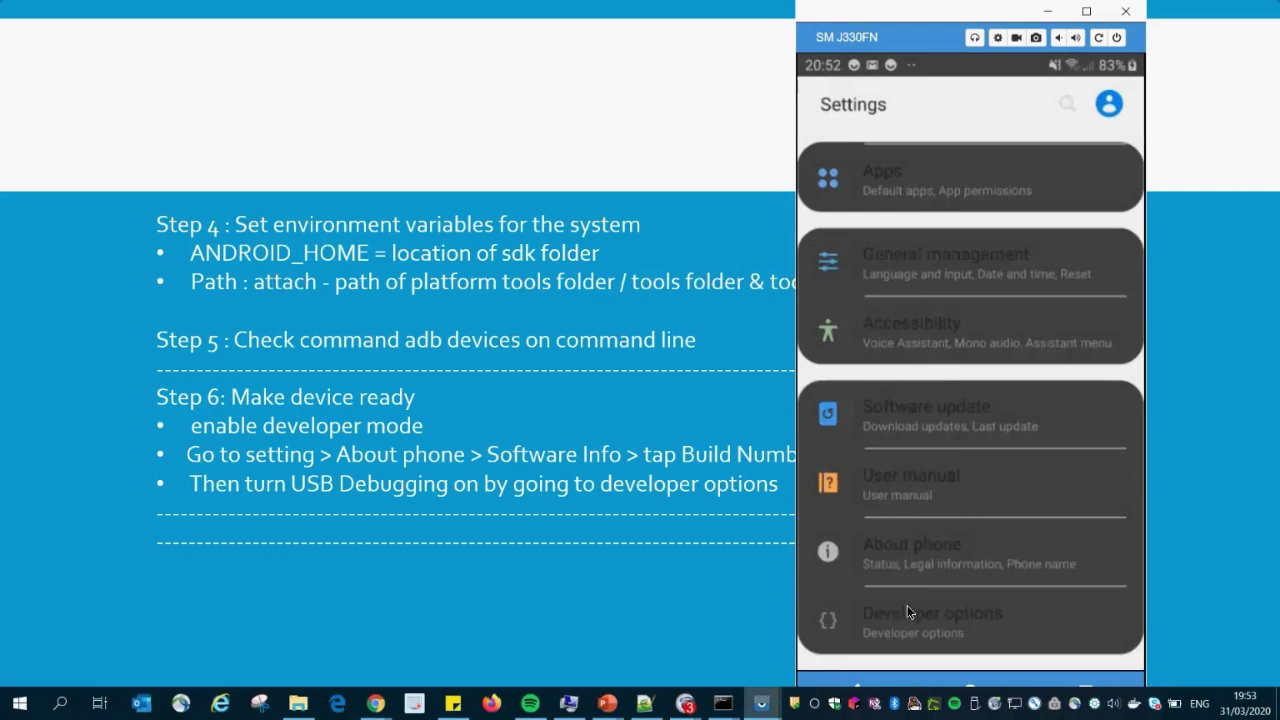
Open the phone's Developer options, look through the list, and minimize the mirrored phone window
{"action": "left_click", "coordinate": [979, 623]}
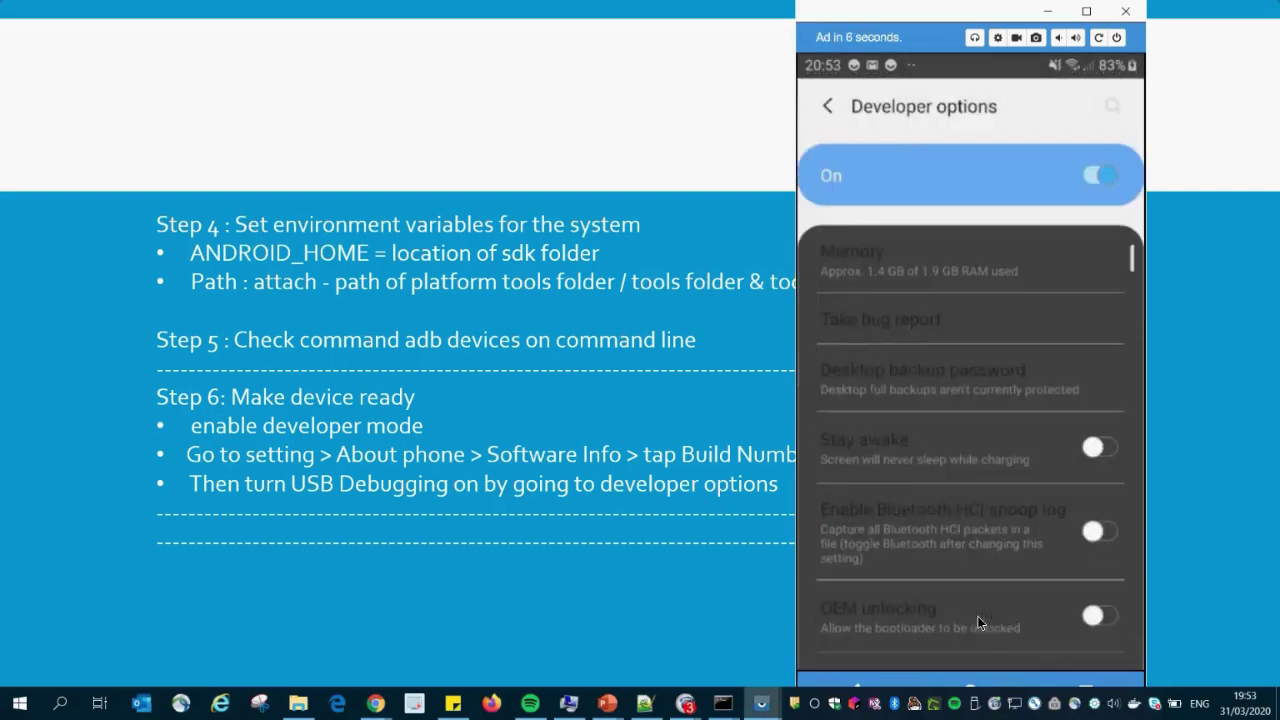
{"action": "scroll", "coordinate": [958, 568], "scroll_direction": "down", "scroll_amount": 15}
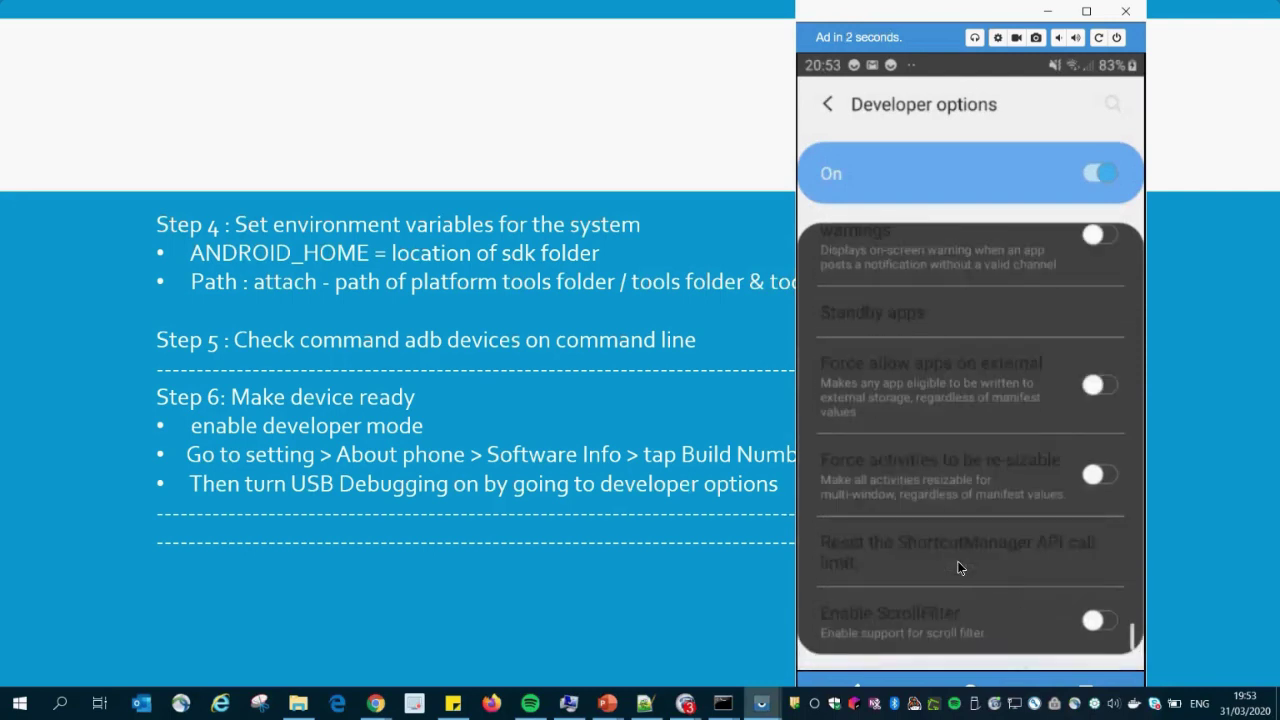
{"action": "scroll", "coordinate": [957, 568], "scroll_direction": "up", "scroll_amount": 5}
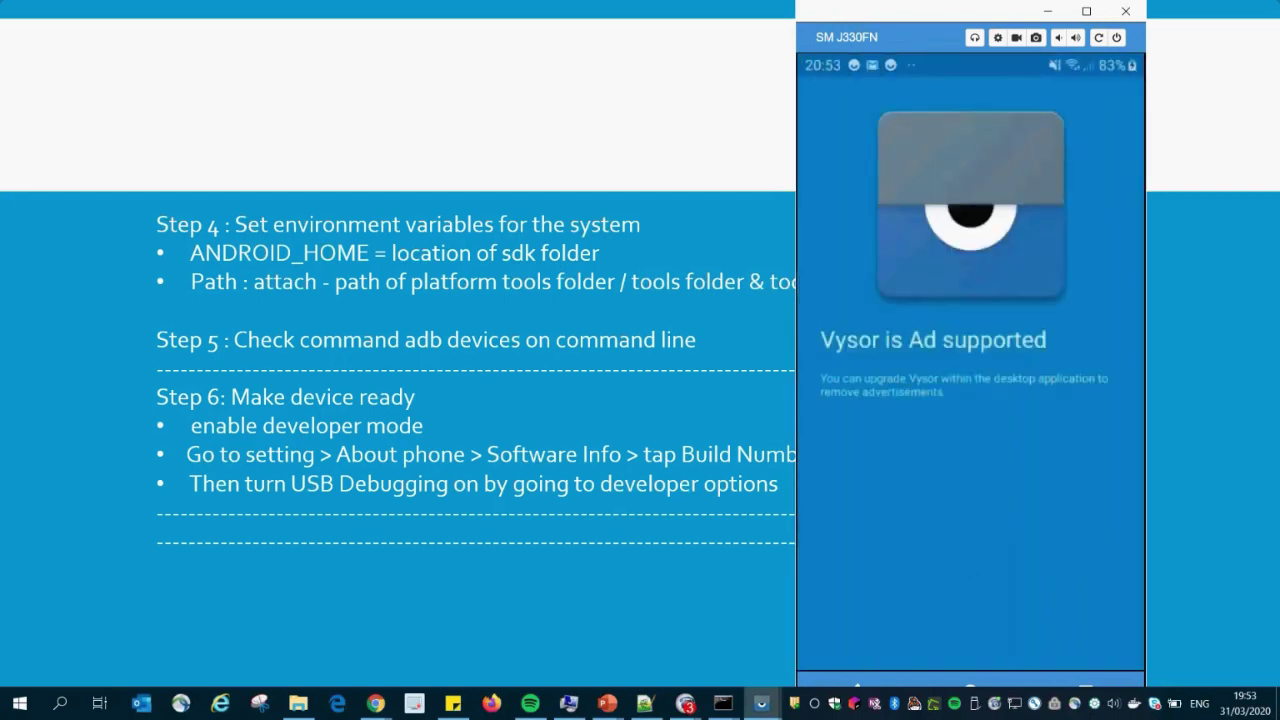
{"action": "left_click", "coordinate": [1047, 11]}
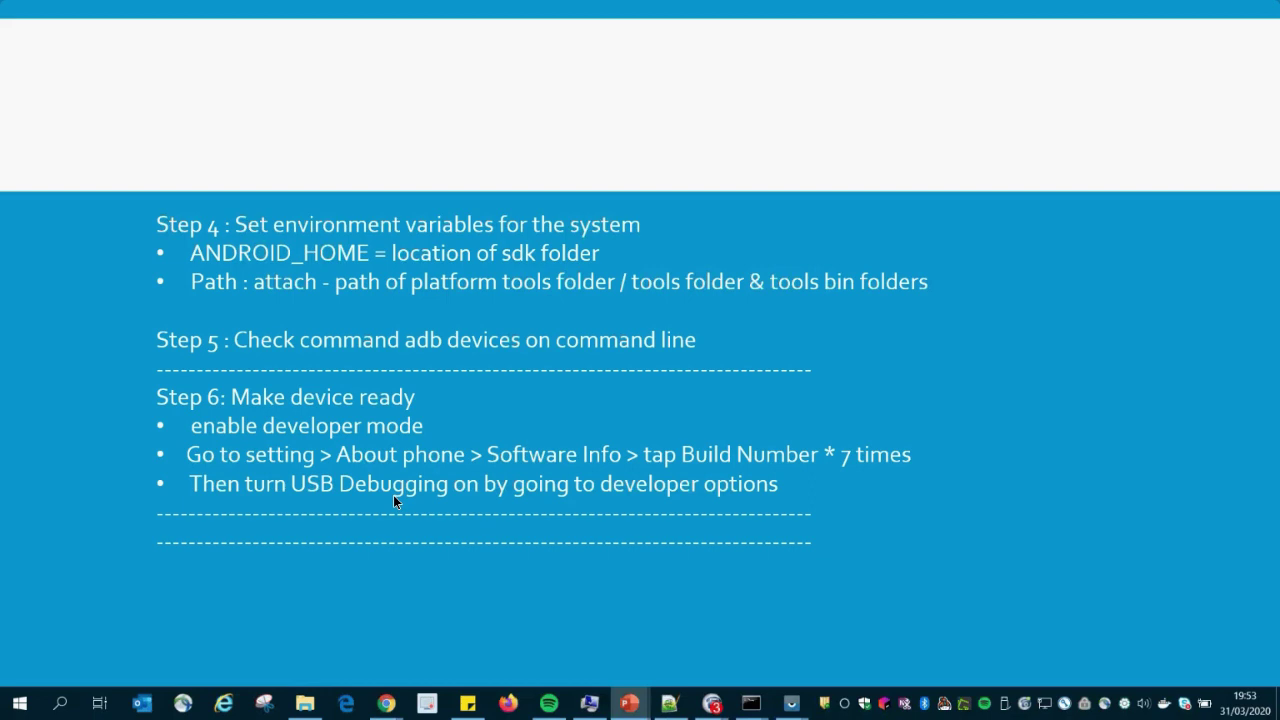
Bring up the Vysor main window and view the screen of the SM J330FN device
{"action": "mouse_move", "coordinate": [791, 703]}
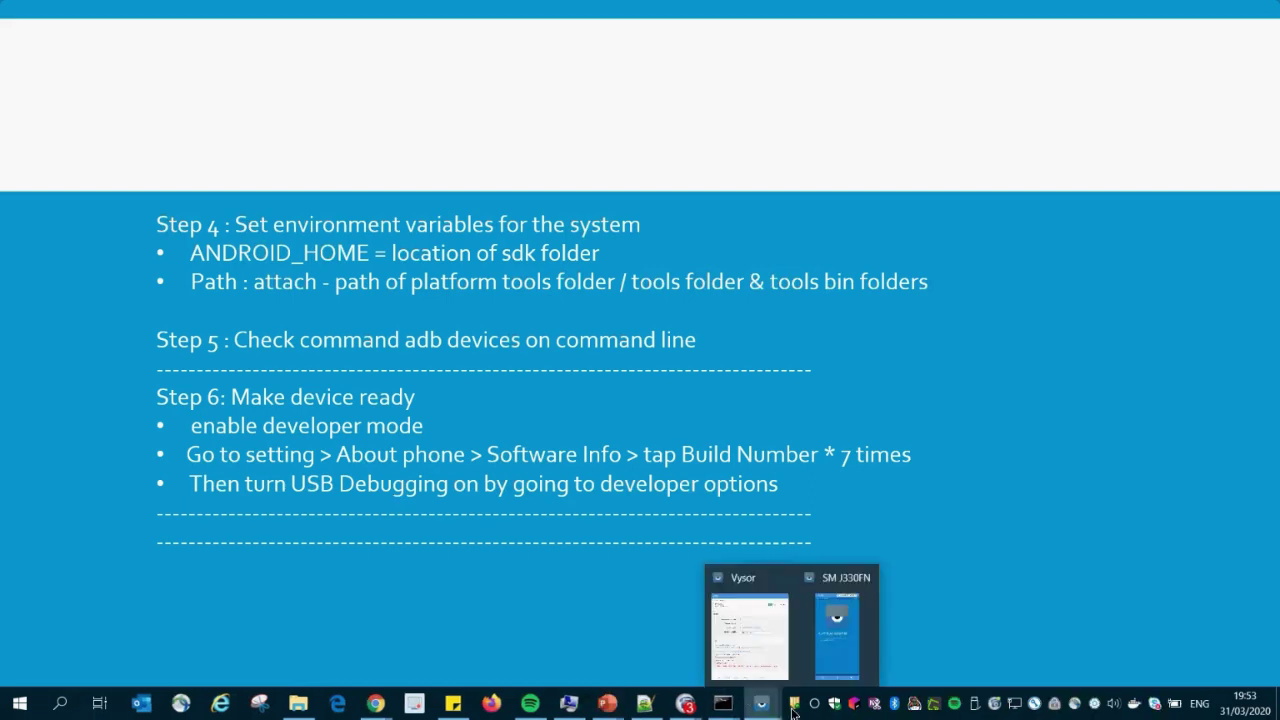
{"action": "left_click", "coordinate": [800, 659]}
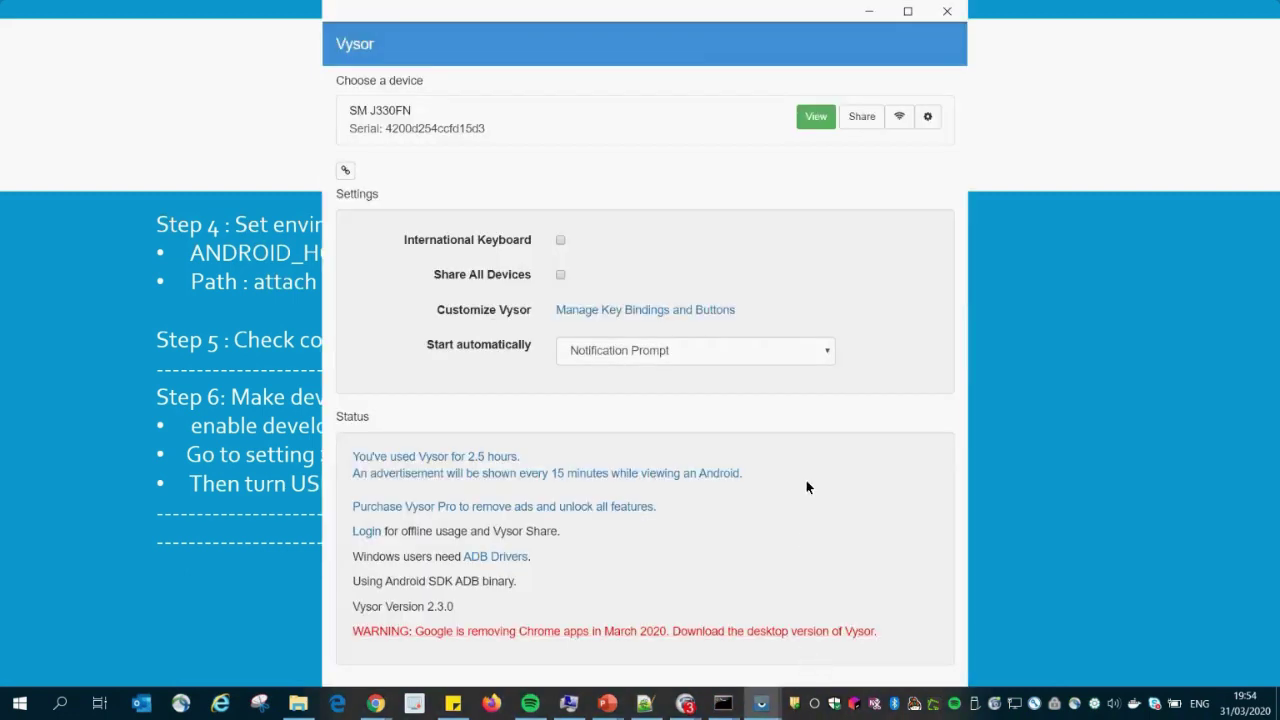
{"action": "left_click", "coordinate": [817, 116]}
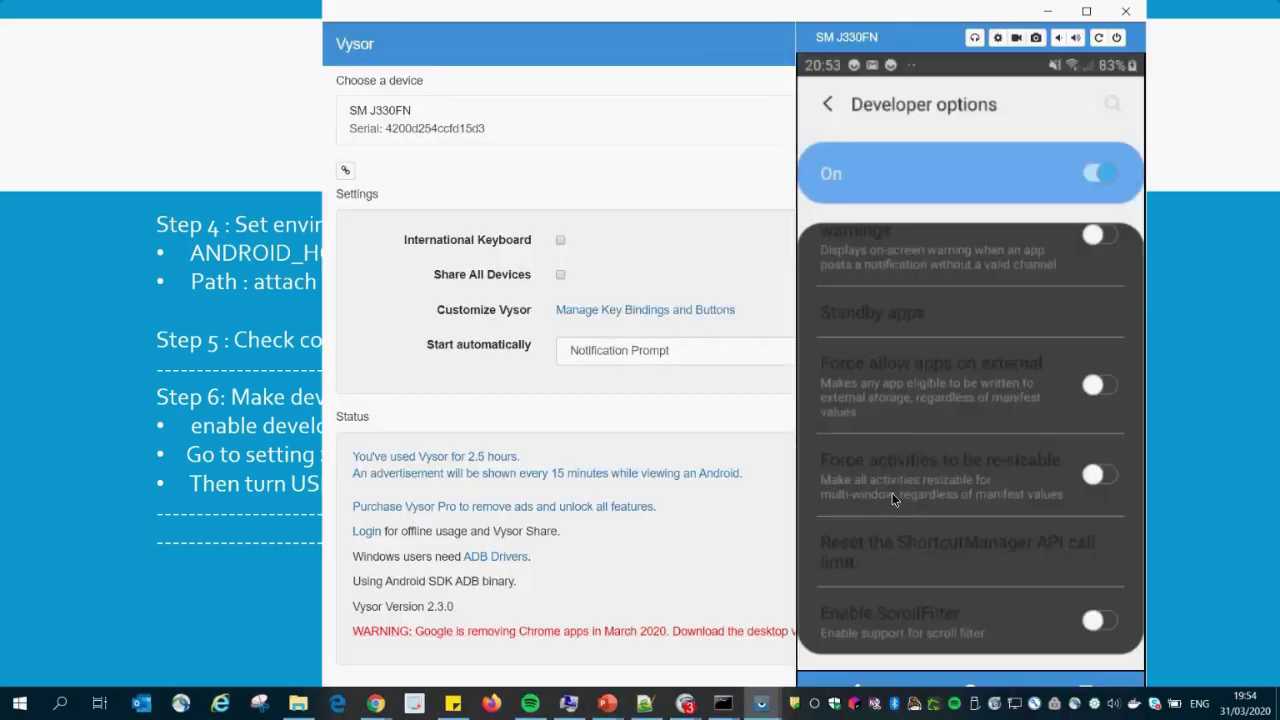
Look through the Developer options list for the USB debugging setting under Debugging and return to the start of the list
{"action": "scroll", "coordinate": [917, 537], "scroll_direction": "down", "scroll_amount": 2}
{"action": "scroll", "coordinate": [897, 366], "scroll_direction": "up", "scroll_amount": 3}
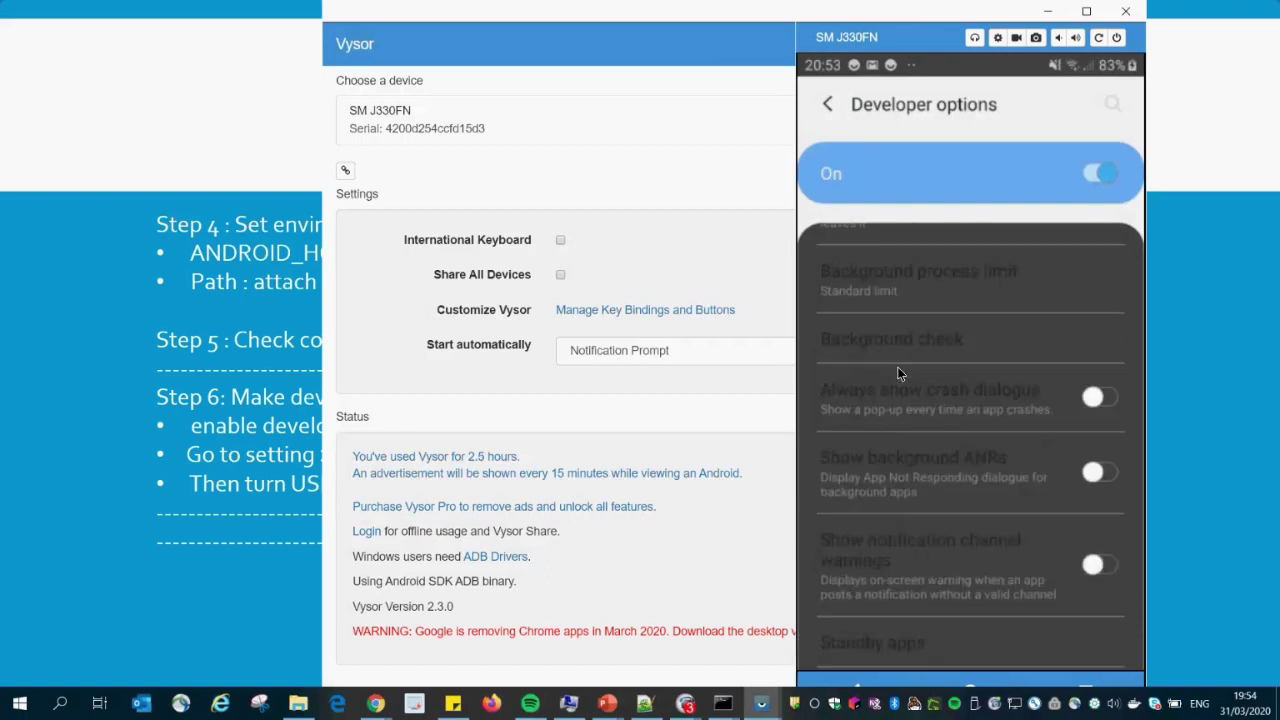
{"action": "scroll", "coordinate": [897, 366], "scroll_direction": "down", "scroll_amount": 1}
{"action": "scroll", "coordinate": [897, 368], "scroll_direction": "down", "scroll_amount": 3}
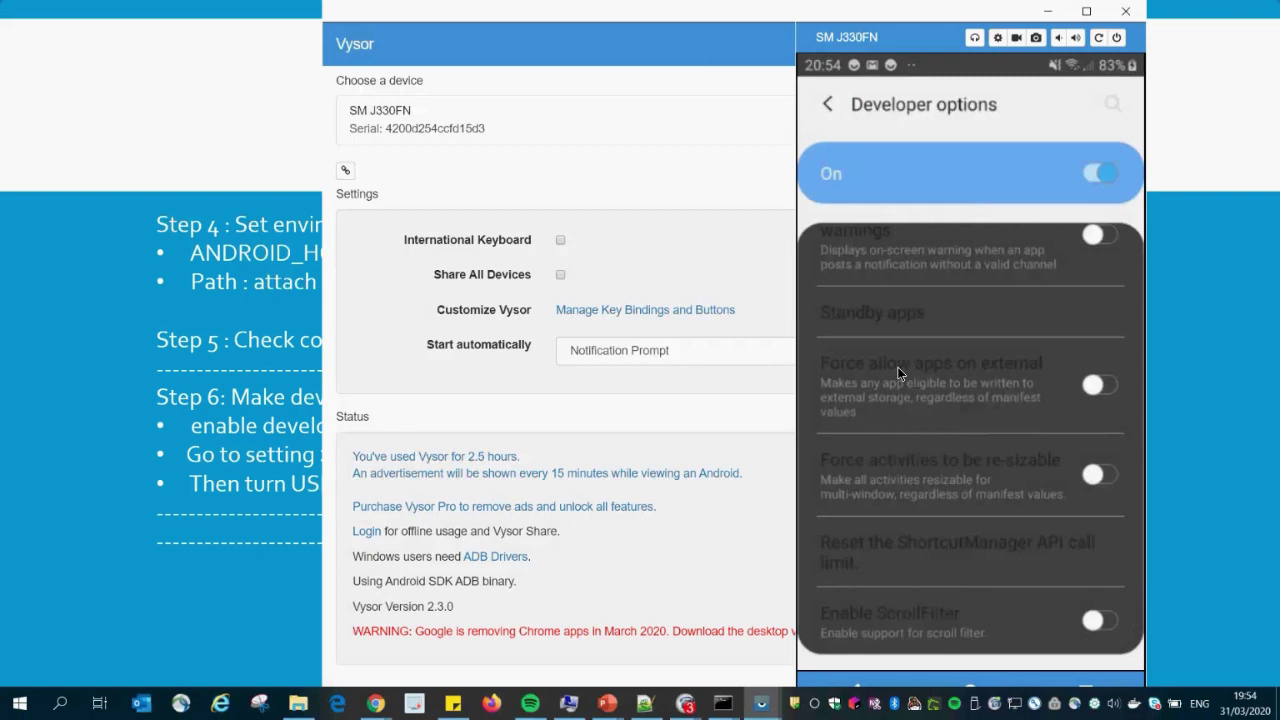
{"action": "scroll", "coordinate": [897, 366], "scroll_direction": "up", "scroll_amount": 2}
{"action": "scroll", "coordinate": [897, 367], "scroll_direction": "up", "scroll_amount": 2}
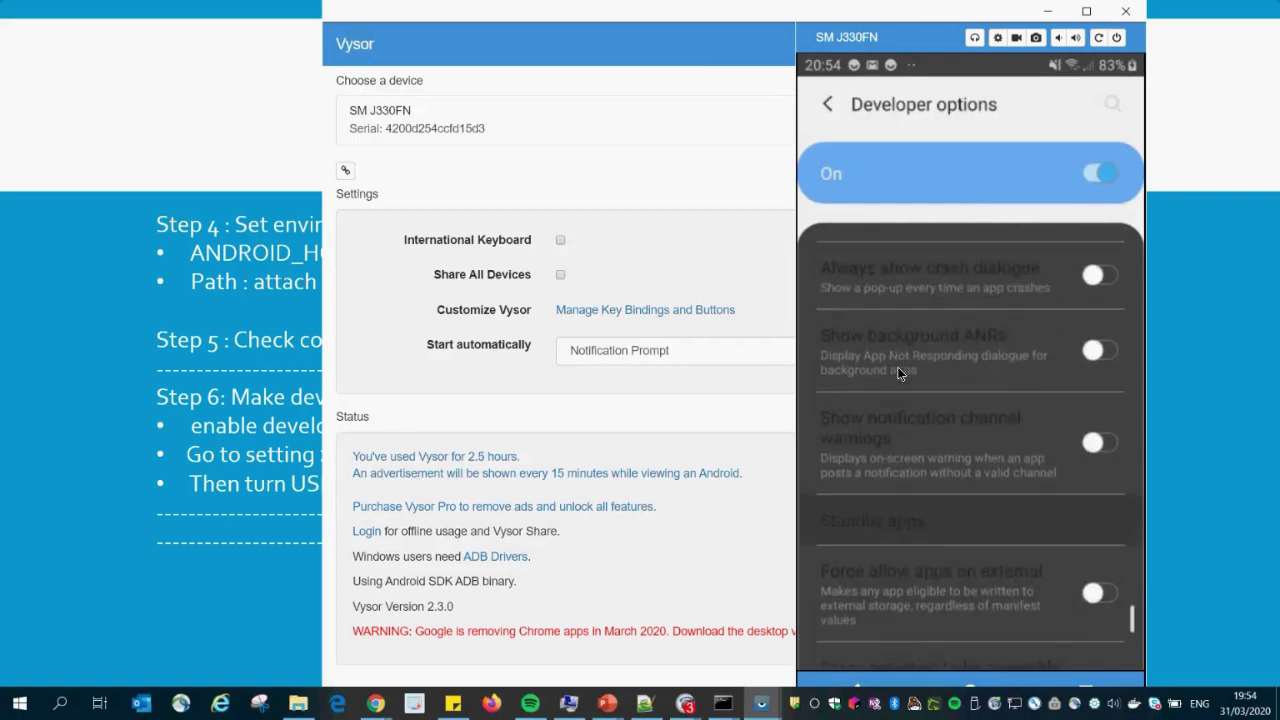
{"action": "scroll", "coordinate": [897, 366], "scroll_direction": "up", "scroll_amount": 2}
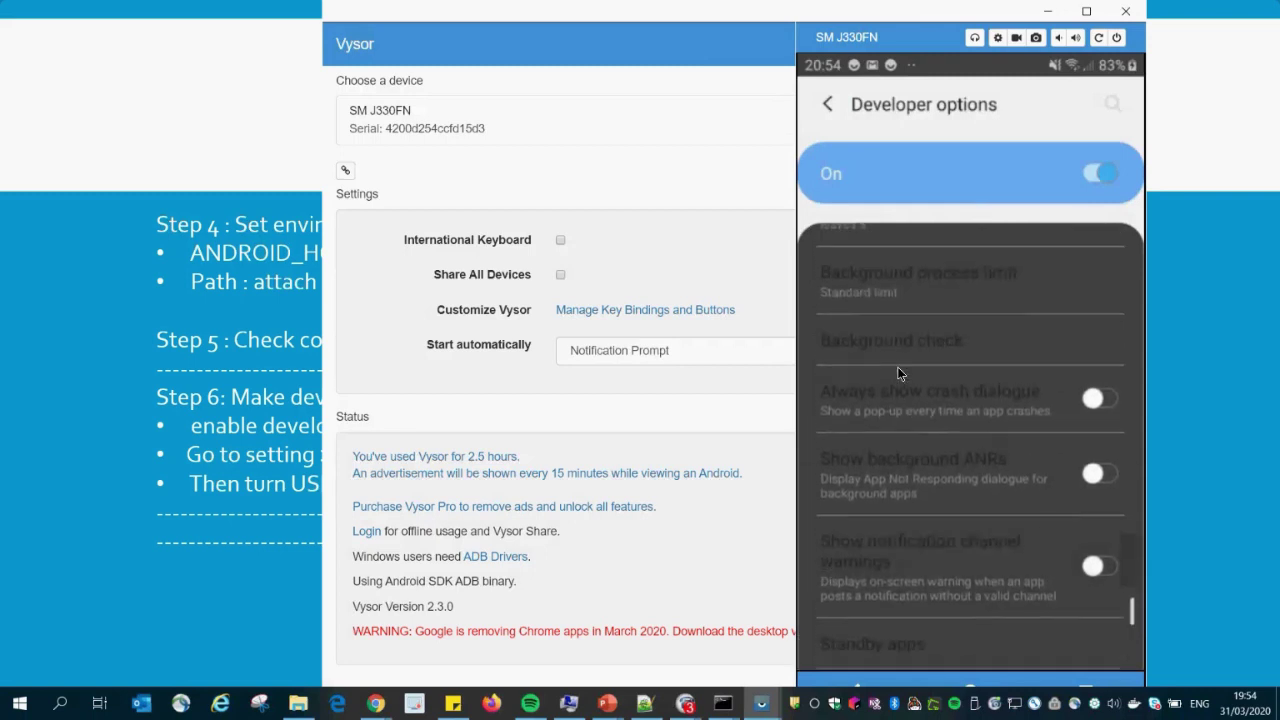
{"action": "scroll", "coordinate": [897, 366], "scroll_direction": "up", "scroll_amount": 3}
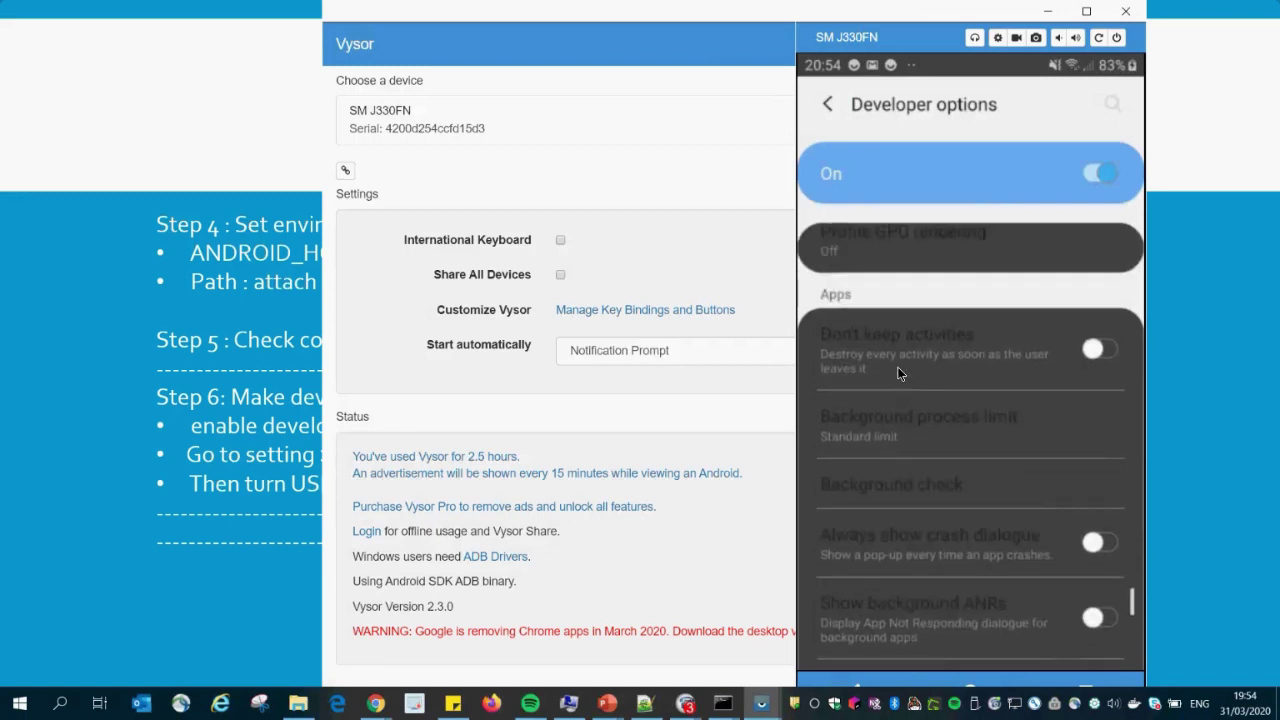
{"action": "scroll", "coordinate": [897, 373], "scroll_direction": "up", "scroll_amount": 3}
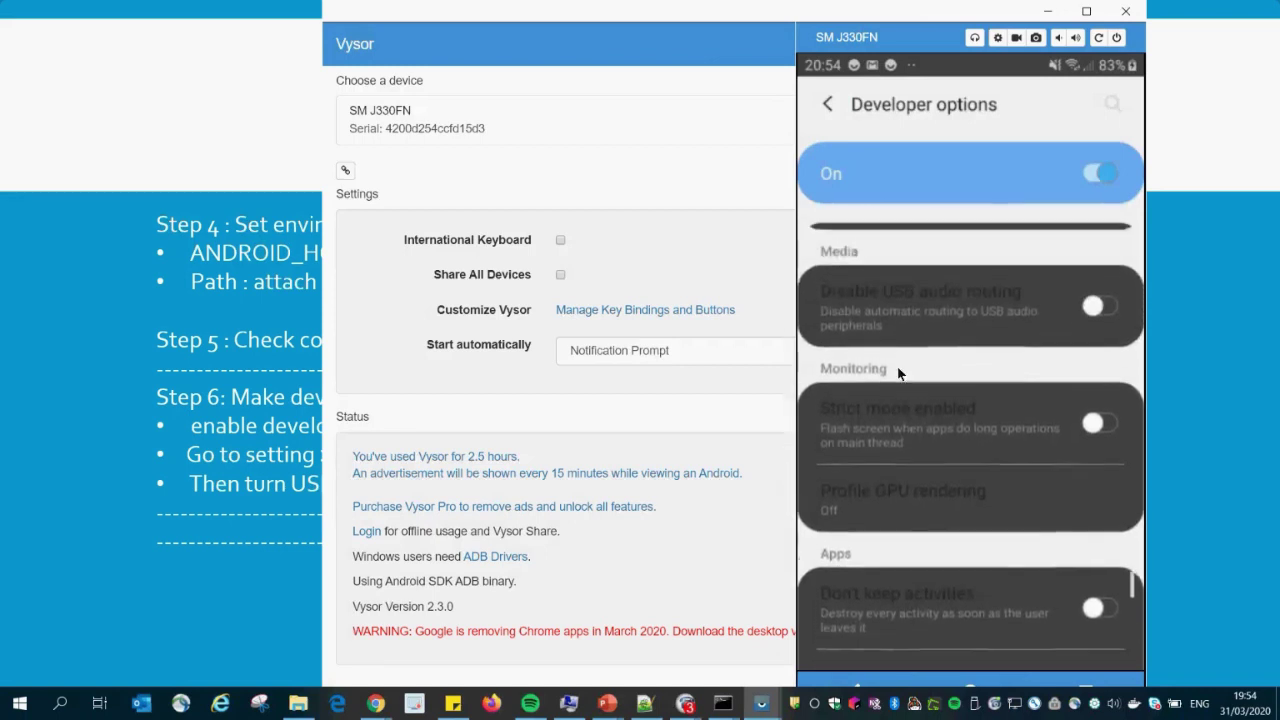
{"action": "scroll", "coordinate": [897, 373], "scroll_direction": "up", "scroll_amount": 3}
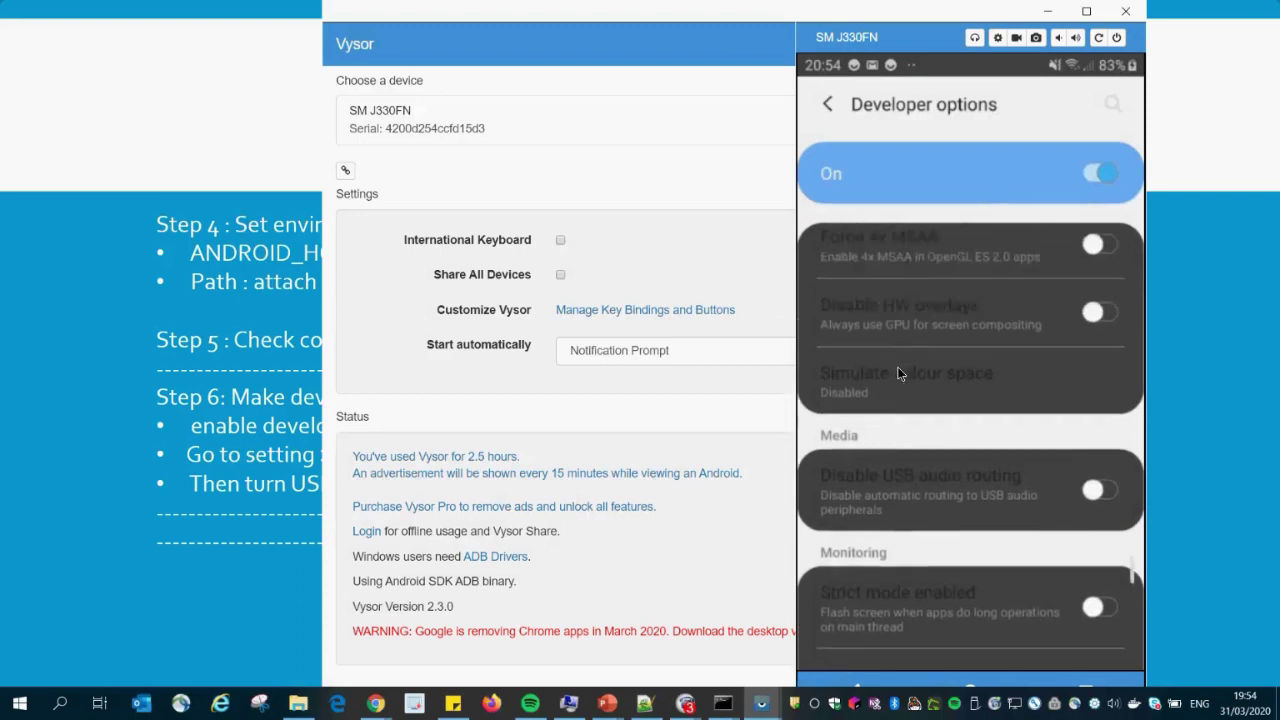
{"action": "scroll", "coordinate": [897, 373], "scroll_direction": "up", "scroll_amount": 2}
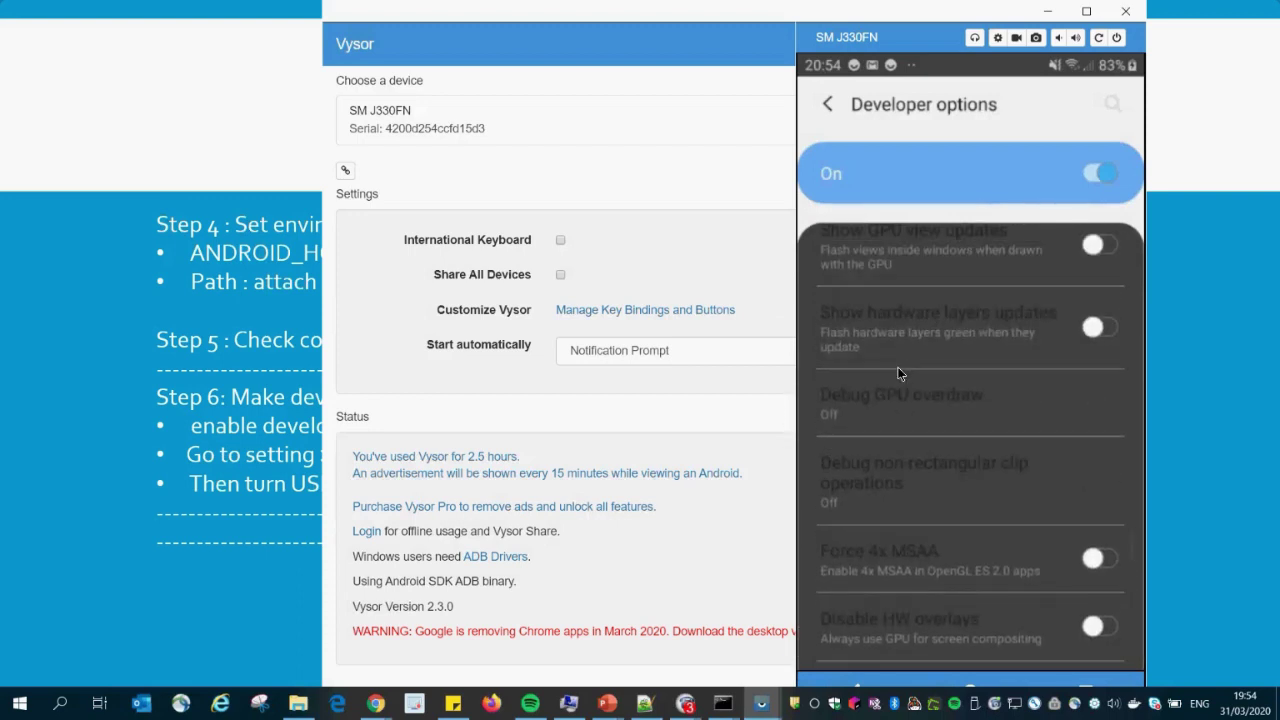
{"action": "scroll", "coordinate": [897, 373], "scroll_direction": "up", "scroll_amount": 5}
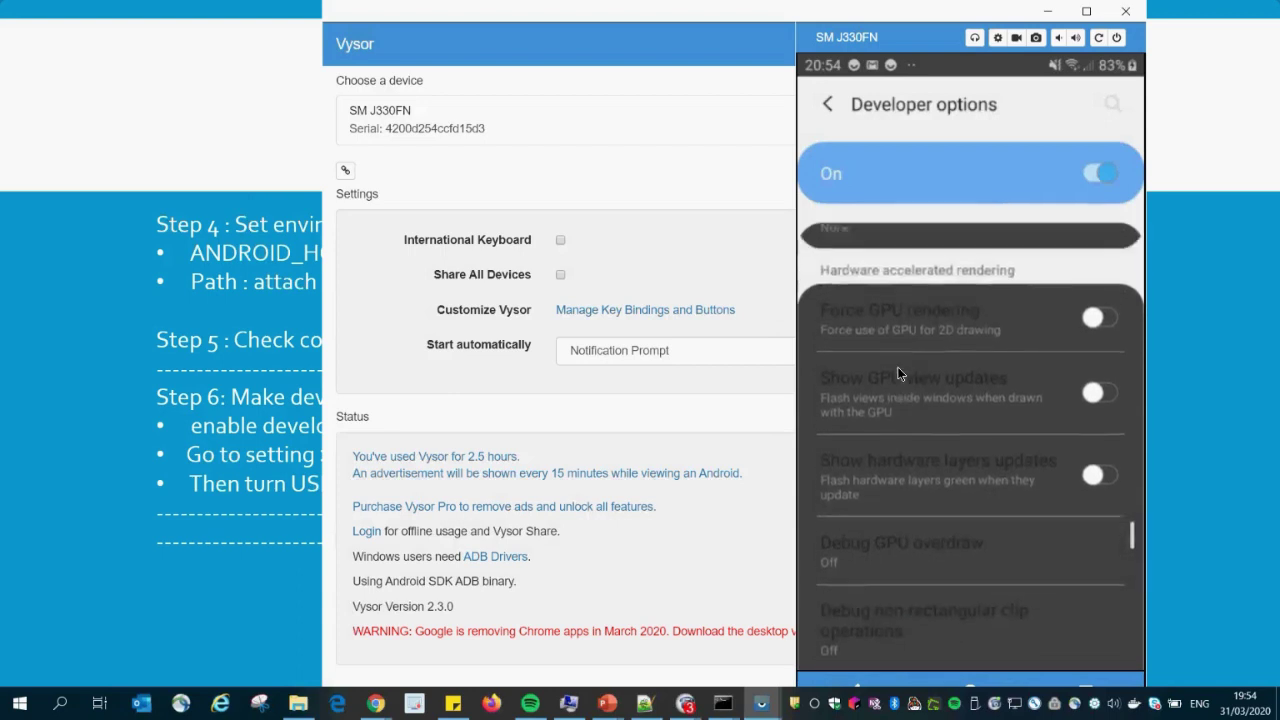
{"action": "scroll", "coordinate": [897, 373], "scroll_direction": "up", "scroll_amount": 1}
{"action": "scroll", "coordinate": [898, 372], "scroll_direction": "up", "scroll_amount": 5}
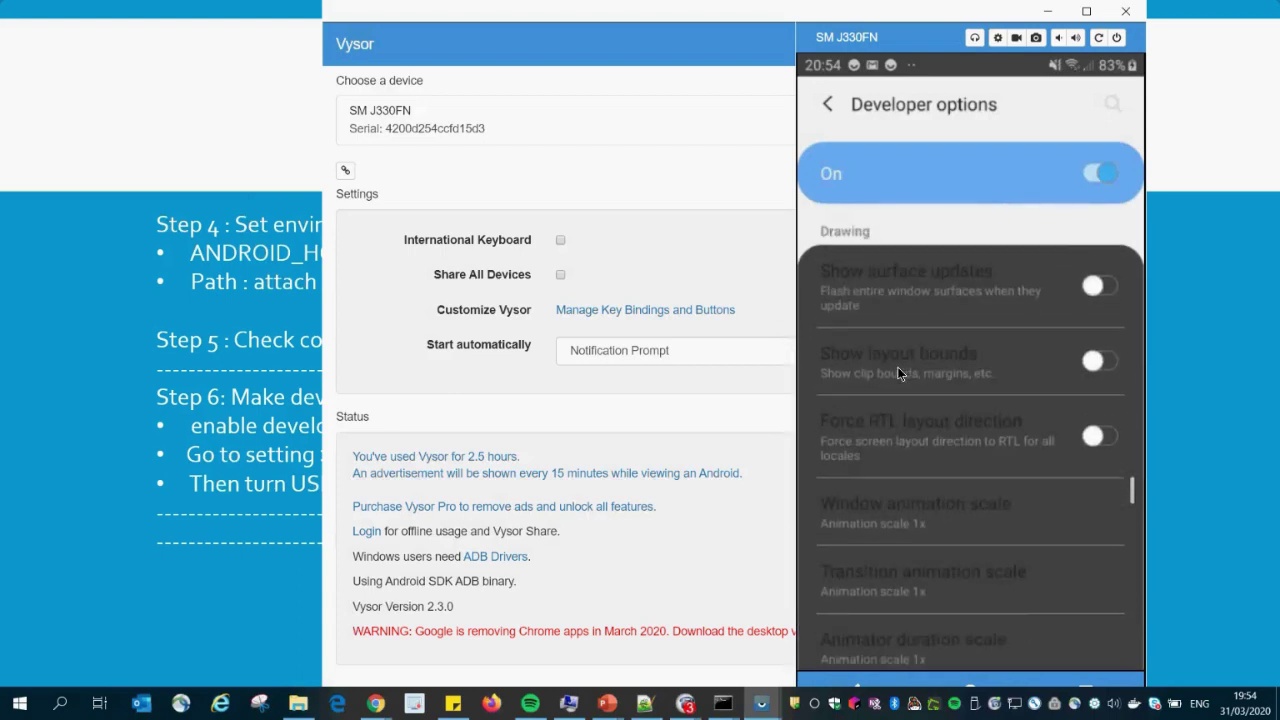
{"action": "scroll", "coordinate": [898, 372], "scroll_direction": "down", "scroll_amount": 5}
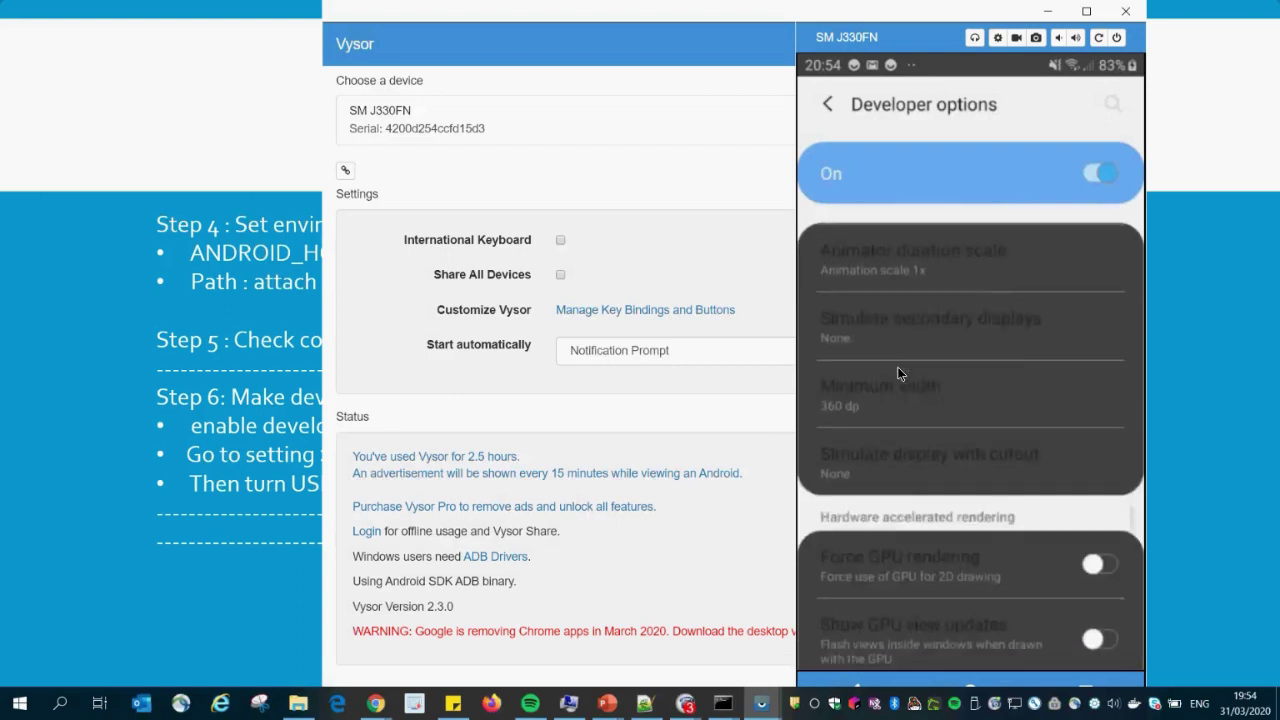
{"action": "scroll", "coordinate": [898, 372], "scroll_direction": "down", "scroll_amount": 5}
{"action": "scroll", "coordinate": [897, 373], "scroll_direction": "down", "scroll_amount": 5}
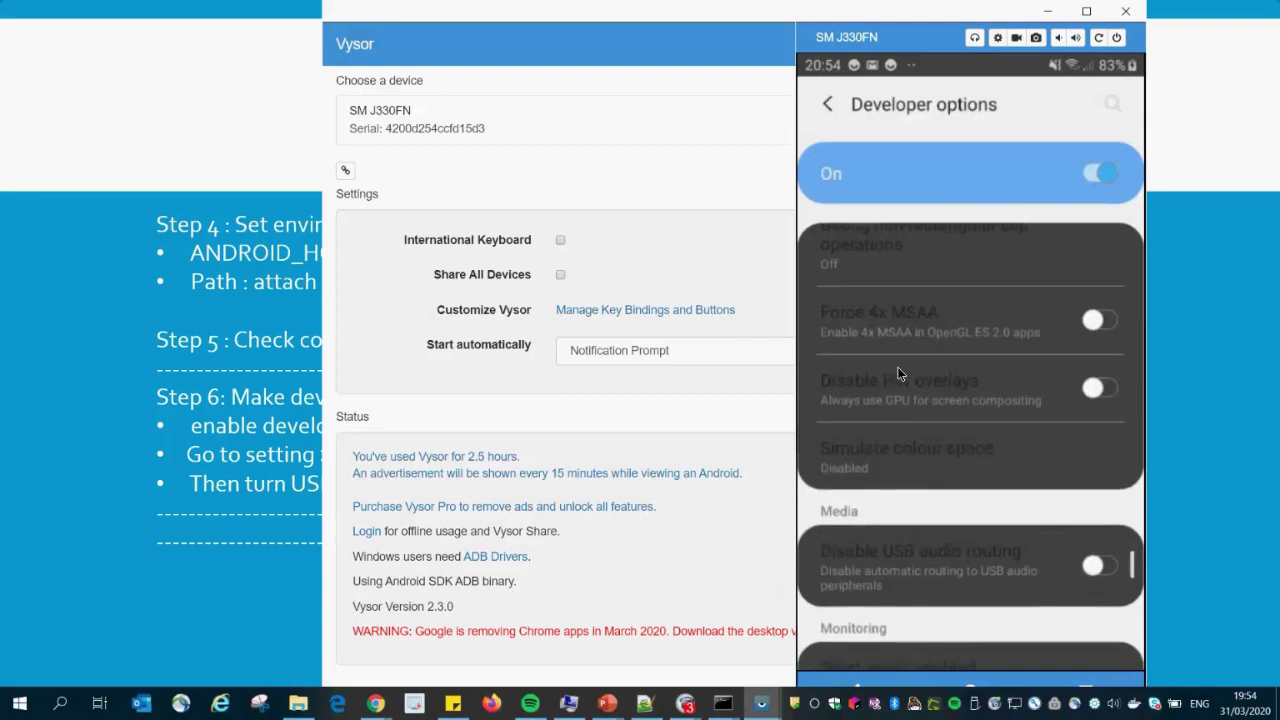
{"action": "scroll", "coordinate": [897, 373], "scroll_direction": "down", "scroll_amount": 5}
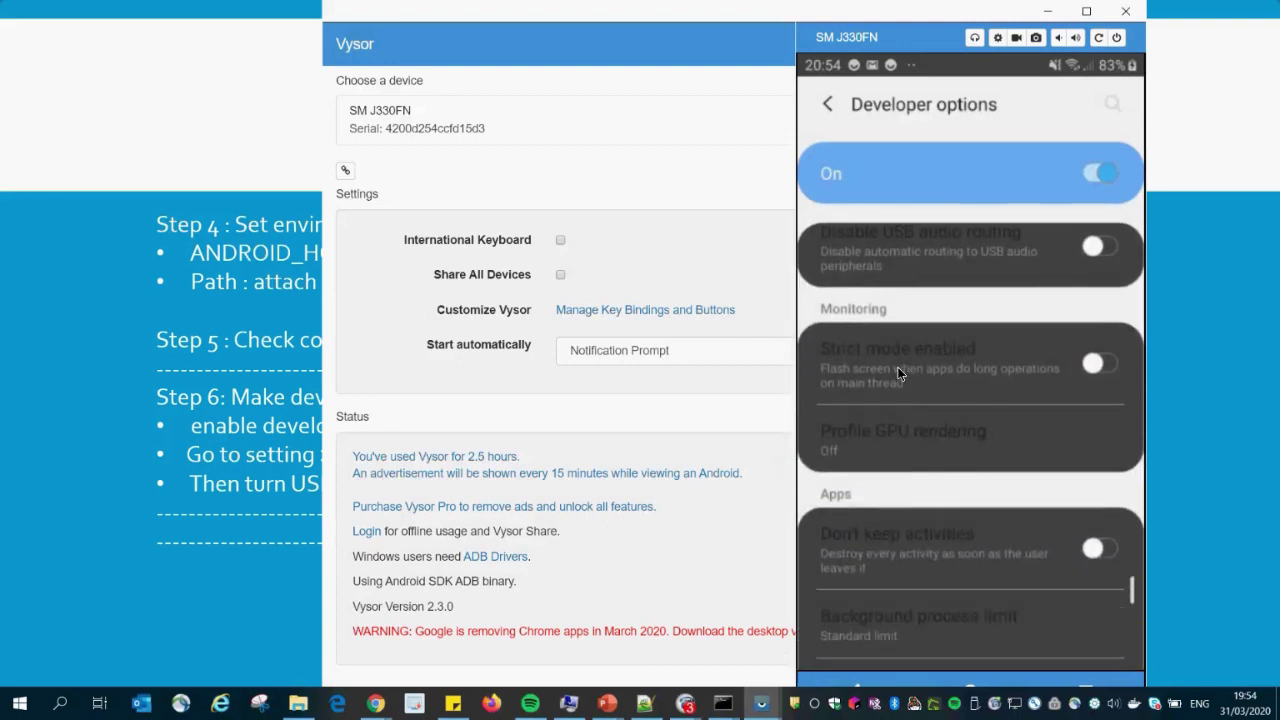
{"action": "scroll", "coordinate": [897, 373], "scroll_direction": "down", "scroll_amount": 5}
{"action": "scroll", "coordinate": [897, 373], "scroll_direction": "down", "scroll_amount": 5}
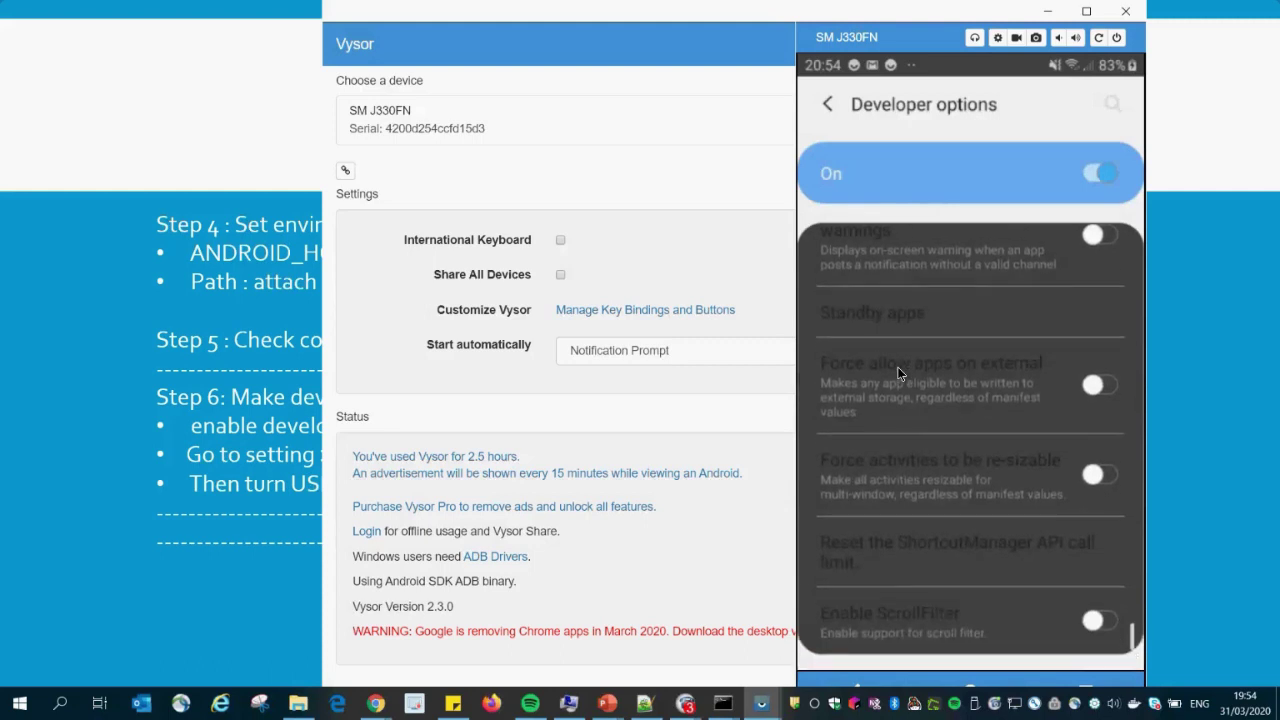
{"action": "scroll", "coordinate": [897, 373], "scroll_direction": "up", "scroll_amount": 5}
{"action": "scroll", "coordinate": [897, 373], "scroll_direction": "up", "scroll_amount": 10}
{"action": "scroll", "coordinate": [897, 373], "scroll_direction": "up", "scroll_amount": 10}
{"action": "scroll", "coordinate": [898, 373], "scroll_direction": "up", "scroll_amount": 4}
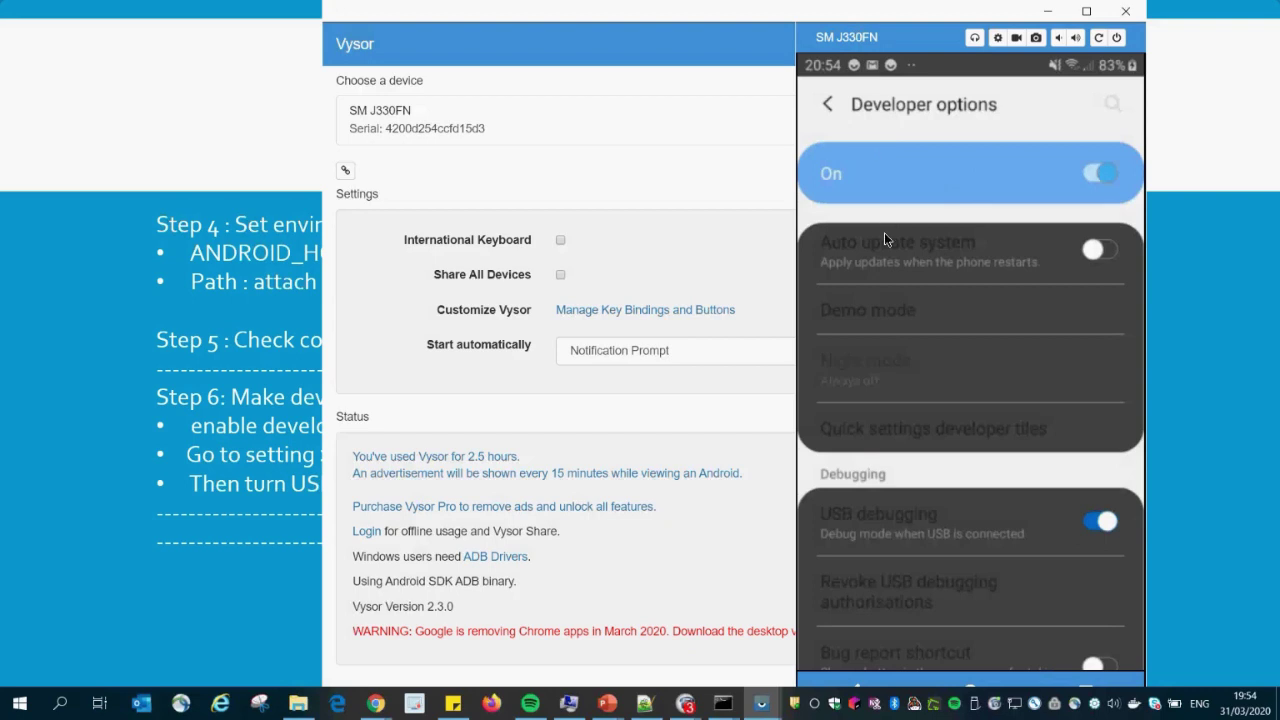
{"action": "scroll", "coordinate": [884, 232], "scroll_direction": "up", "scroll_amount": 5}
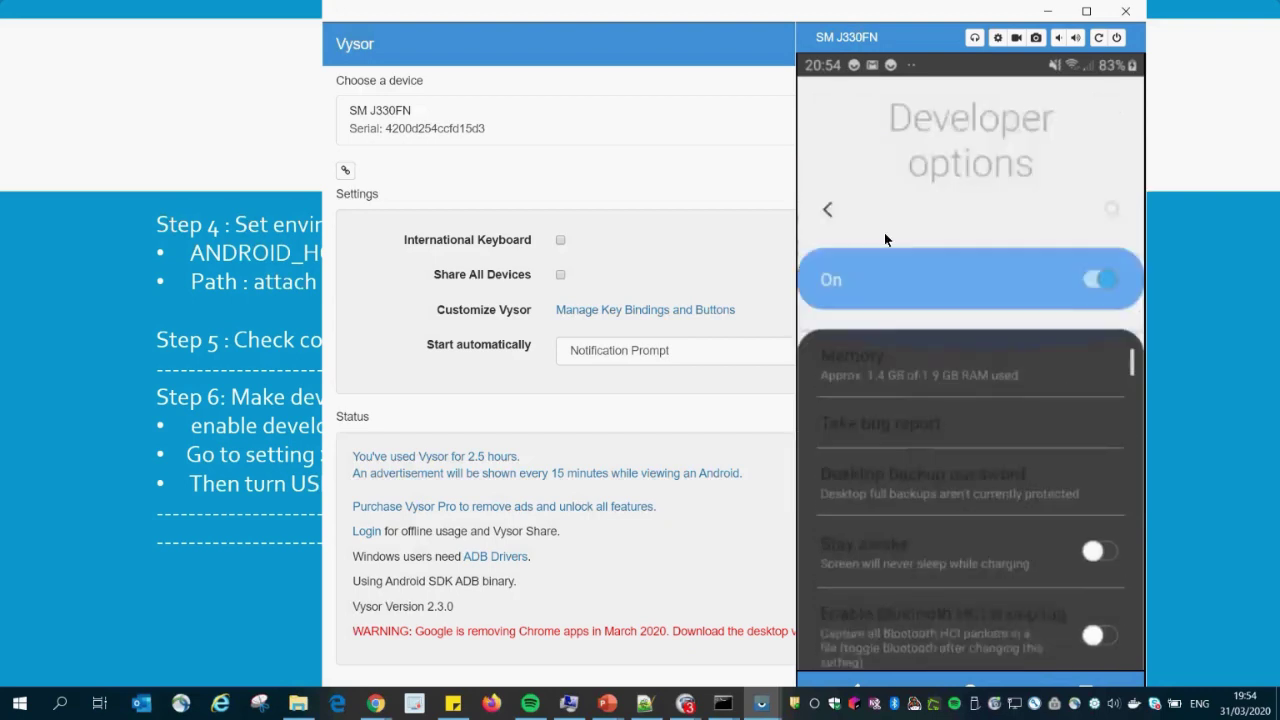
Bring the Vysor main window to the front and minimize it, leaving the mirrored phone screen open
{"action": "left_click", "coordinate": [1200, 298]}
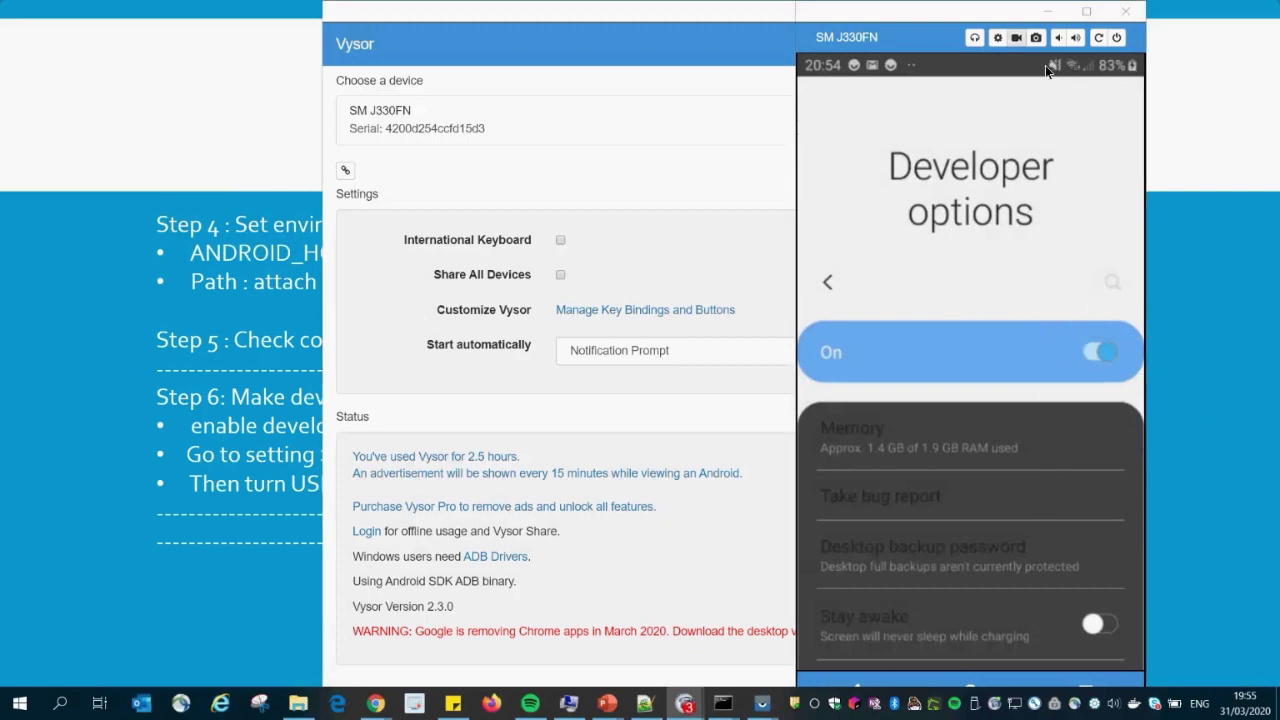
{"action": "left_click", "coordinate": [755, 16]}
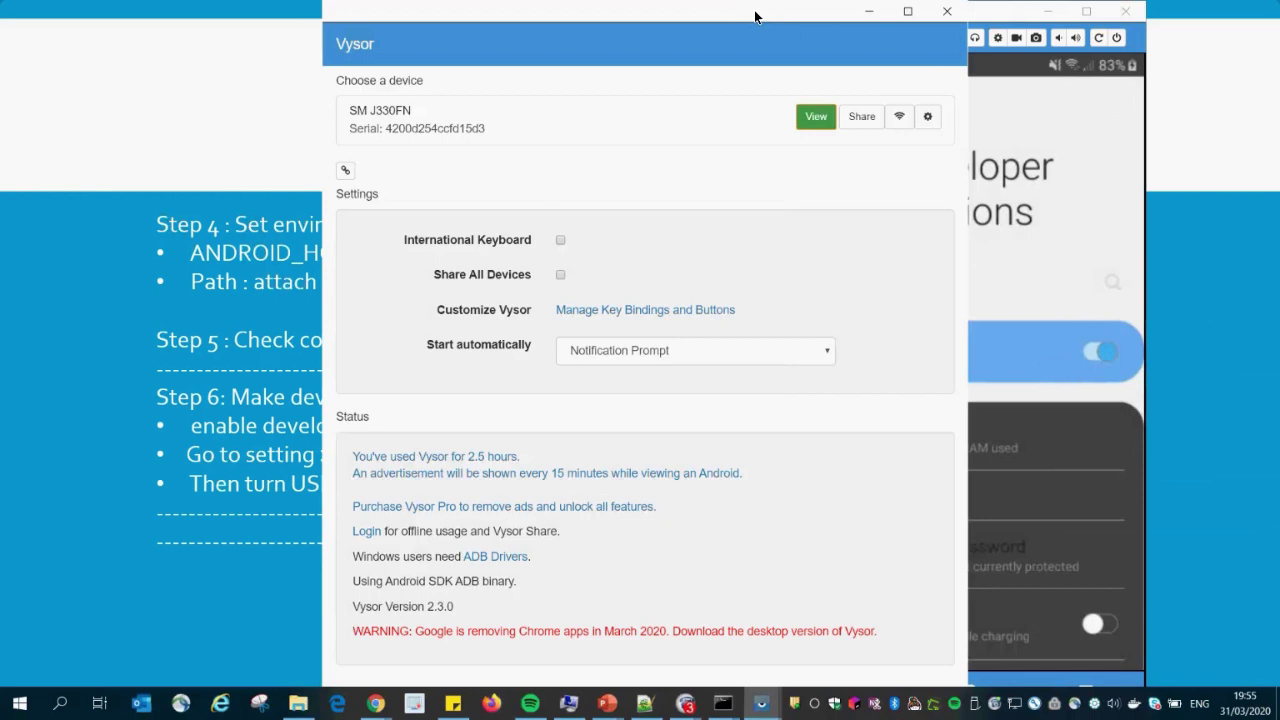
{"action": "left_click", "coordinate": [869, 11]}
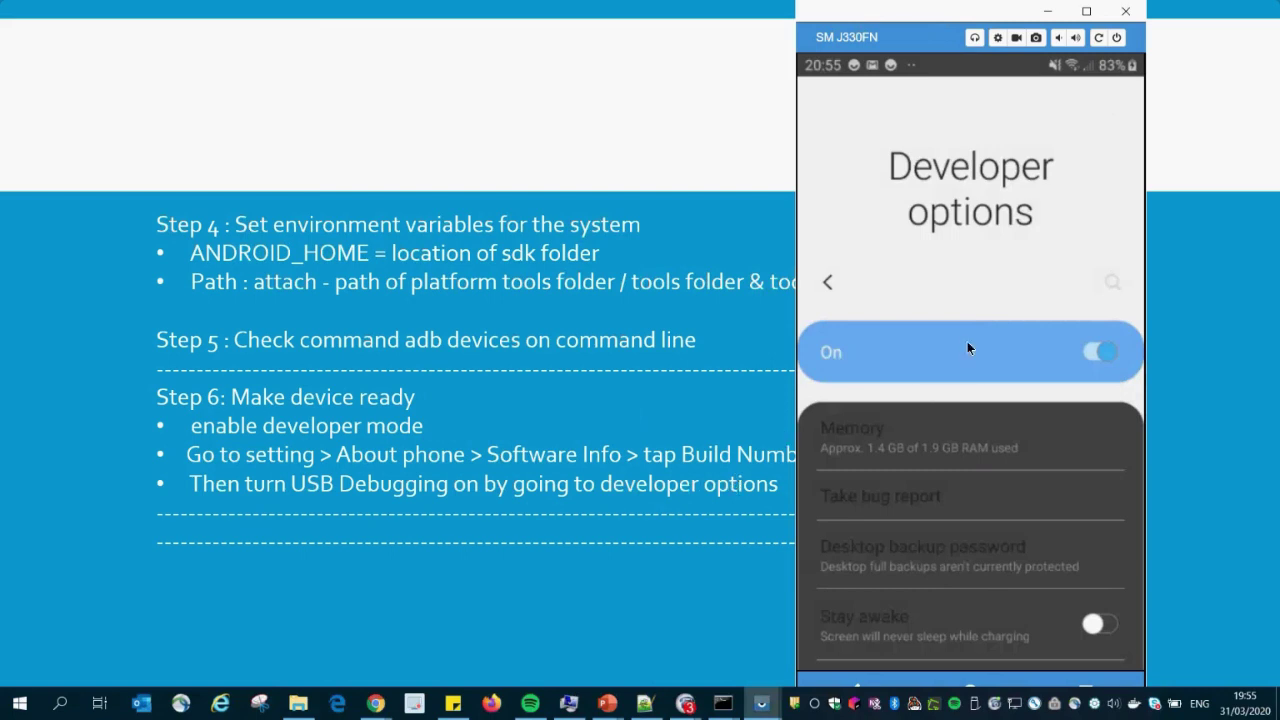
Minimize the mirrored phone screen and preview the slide with Steps 7 and 8 before returning to Steps 4 to 6
{"action": "left_click", "coordinate": [1047, 11]}
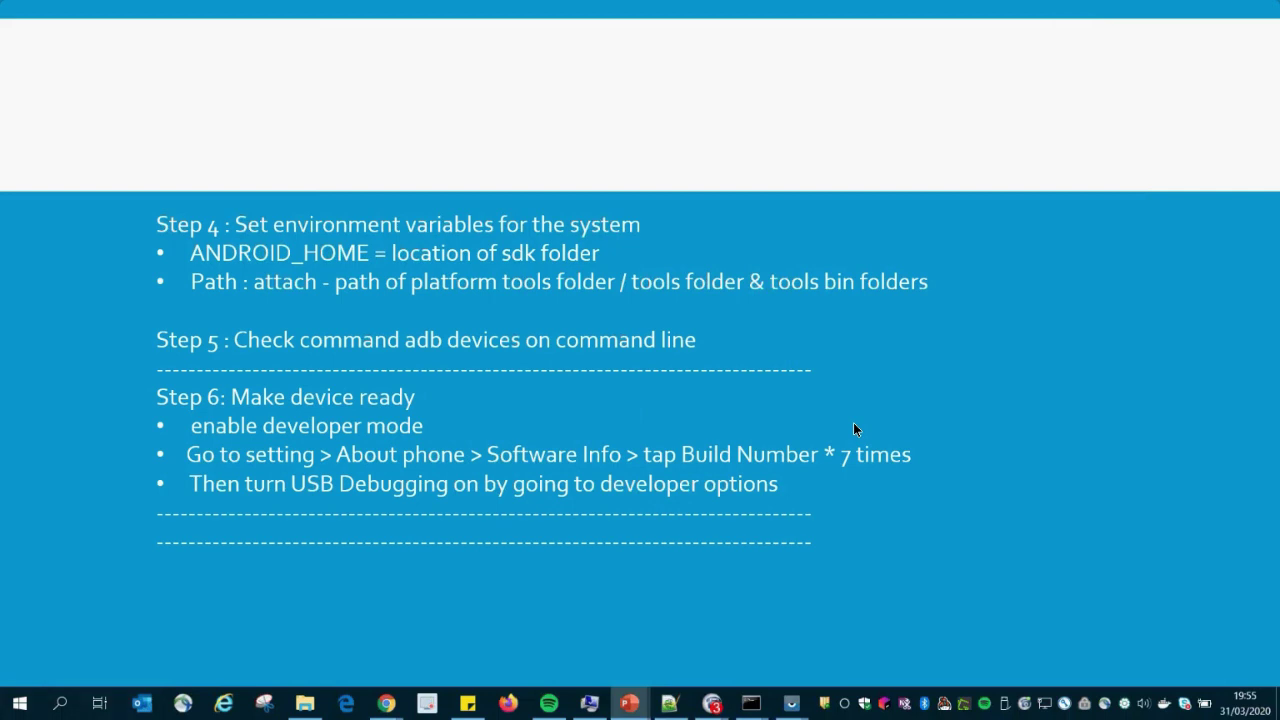
{"action": "key", "text": "Right"}
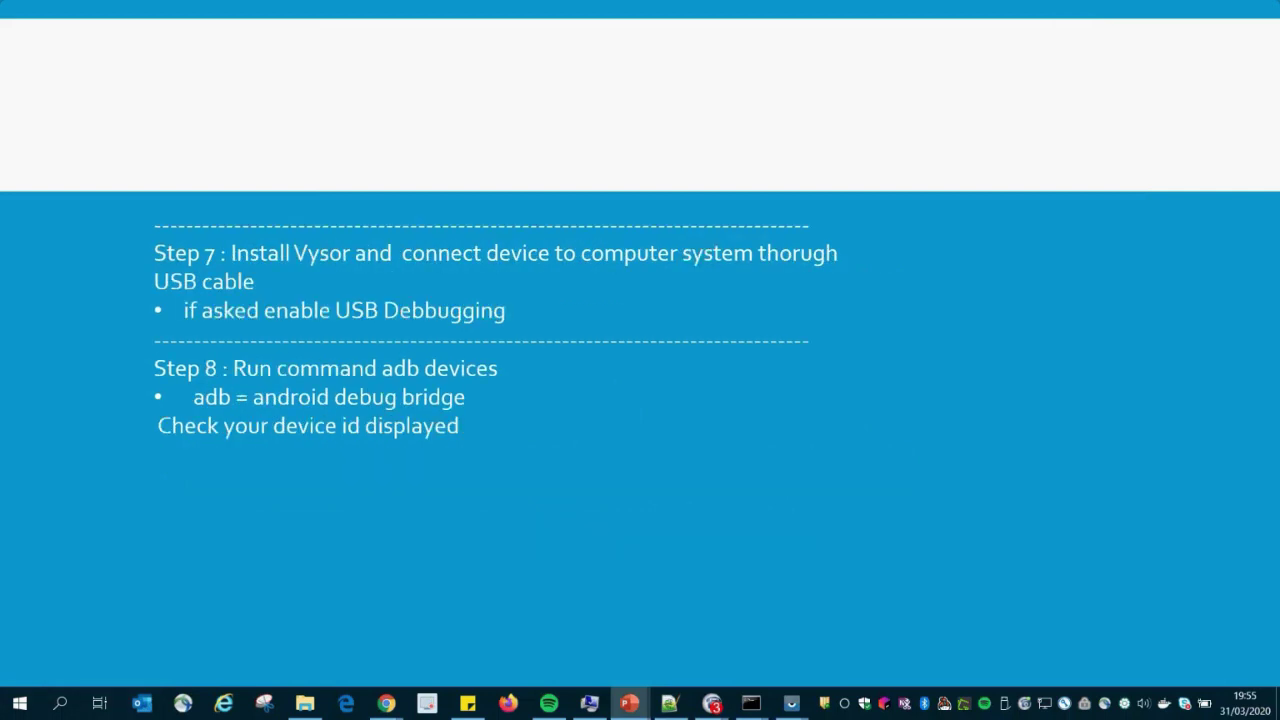
{"action": "key", "text": "Left"}
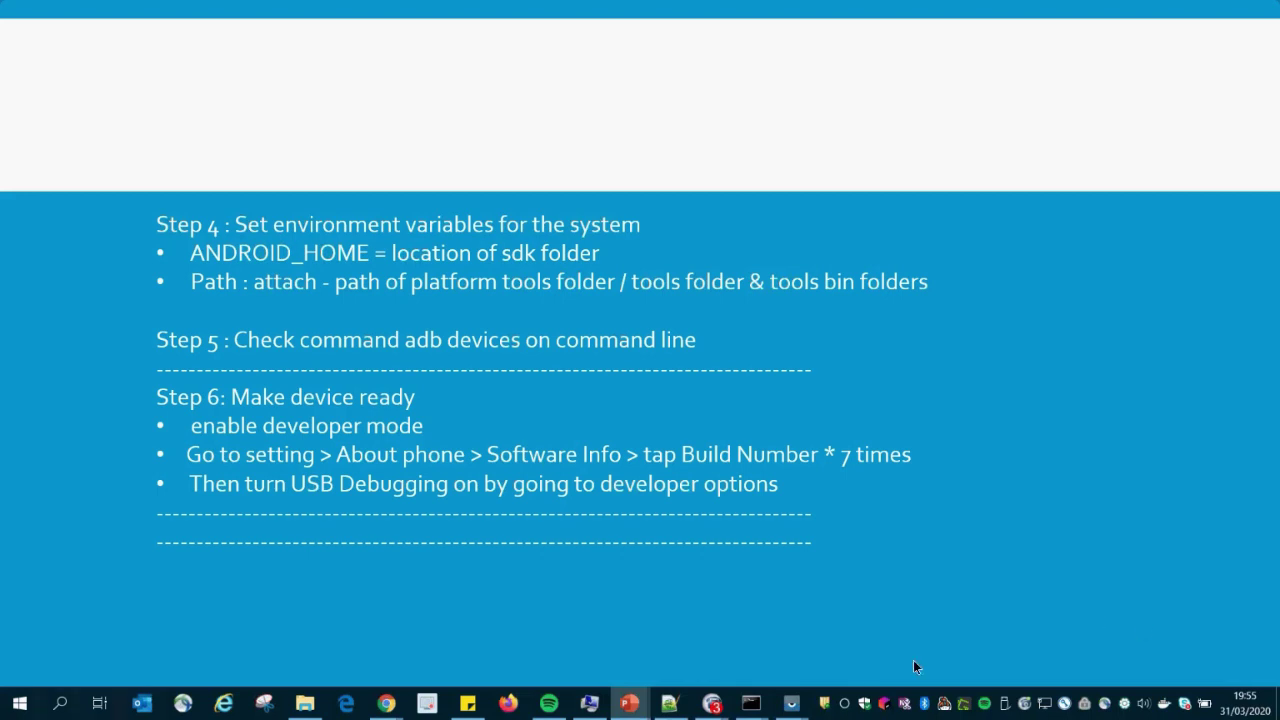
Bring up the mirrored SM J330FN screen and leave Developer options for the main Settings list
{"action": "left_click", "coordinate": [791, 703]}
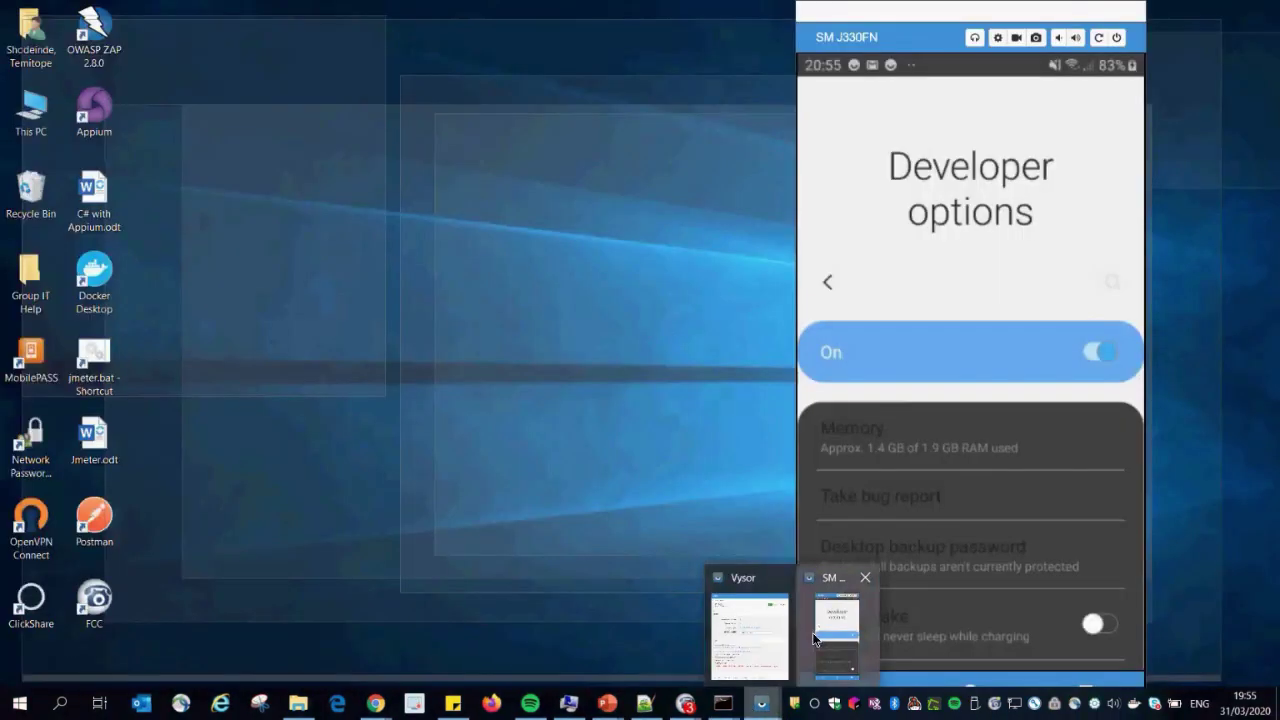
{"action": "left_click", "coordinate": [814, 635]}
{"action": "left_click", "coordinate": [827, 284]}
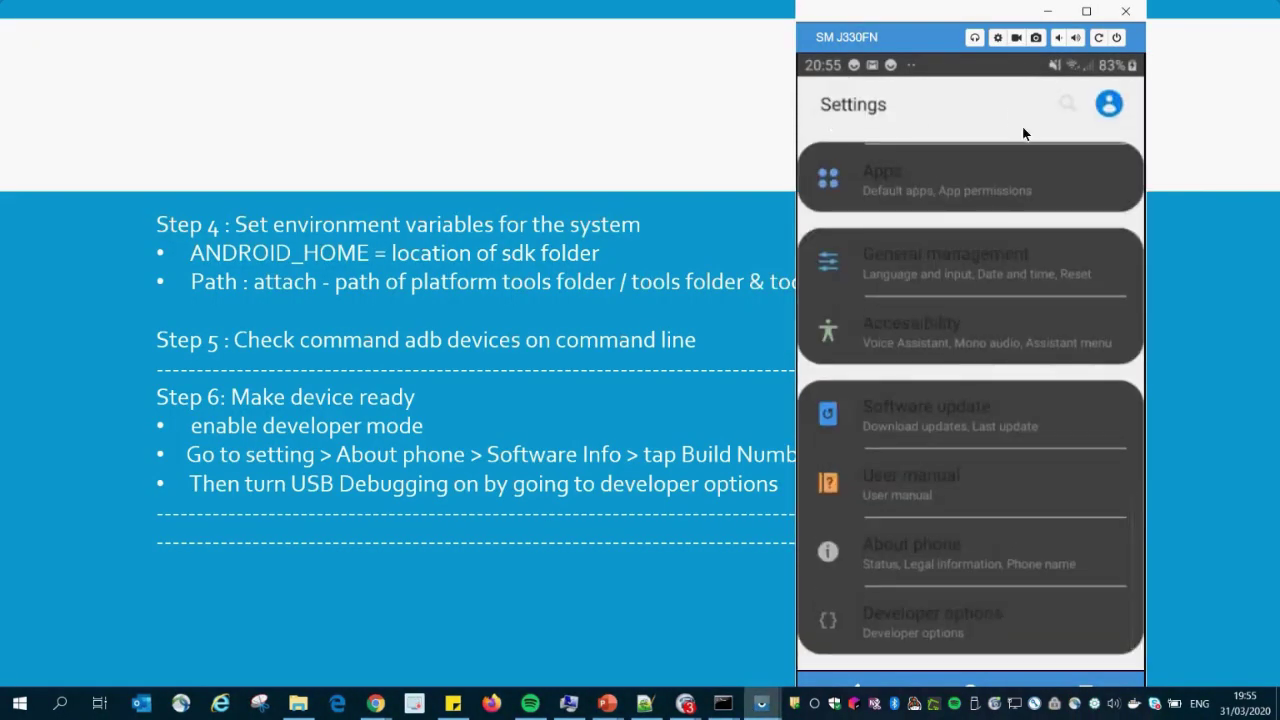
Close the mirrored SM J330FN screen and go back to the Install Android Platform Tools slide with Step 3
{"action": "left_click_drag", "start_coordinate": [980, 12], "coordinate": [880, 20]}
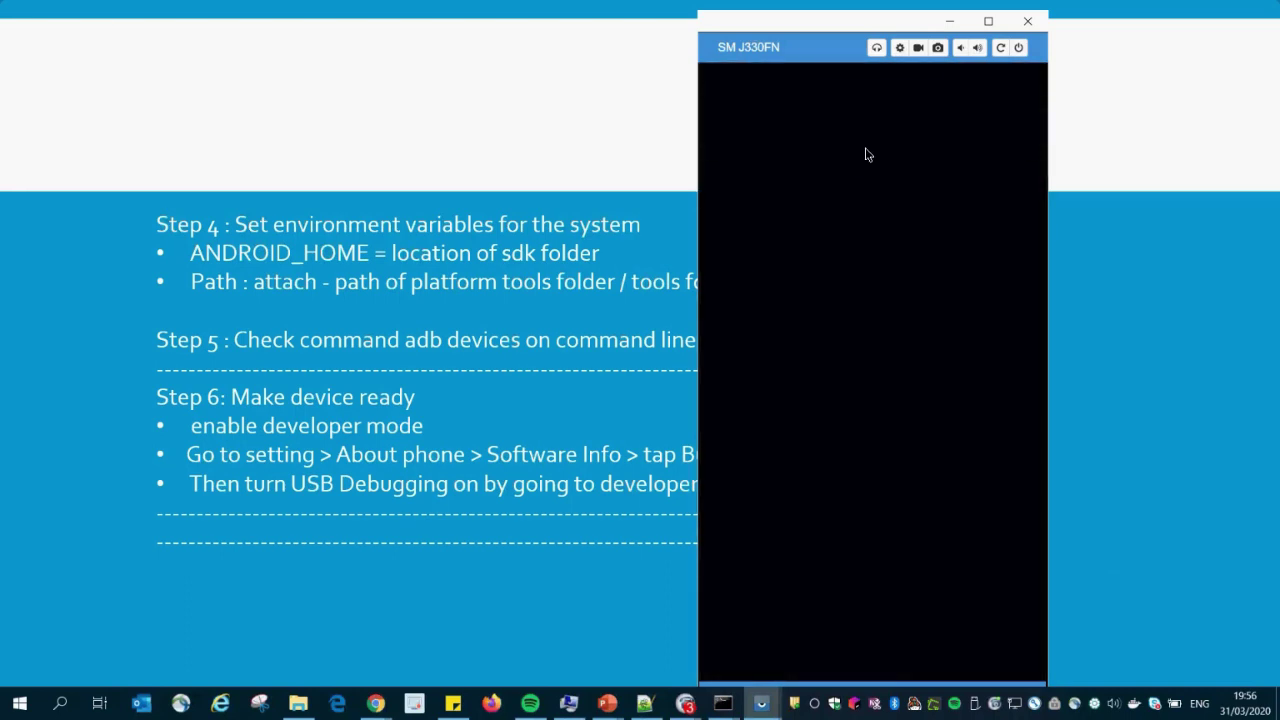
{"action": "left_click", "coordinate": [1027, 20]}
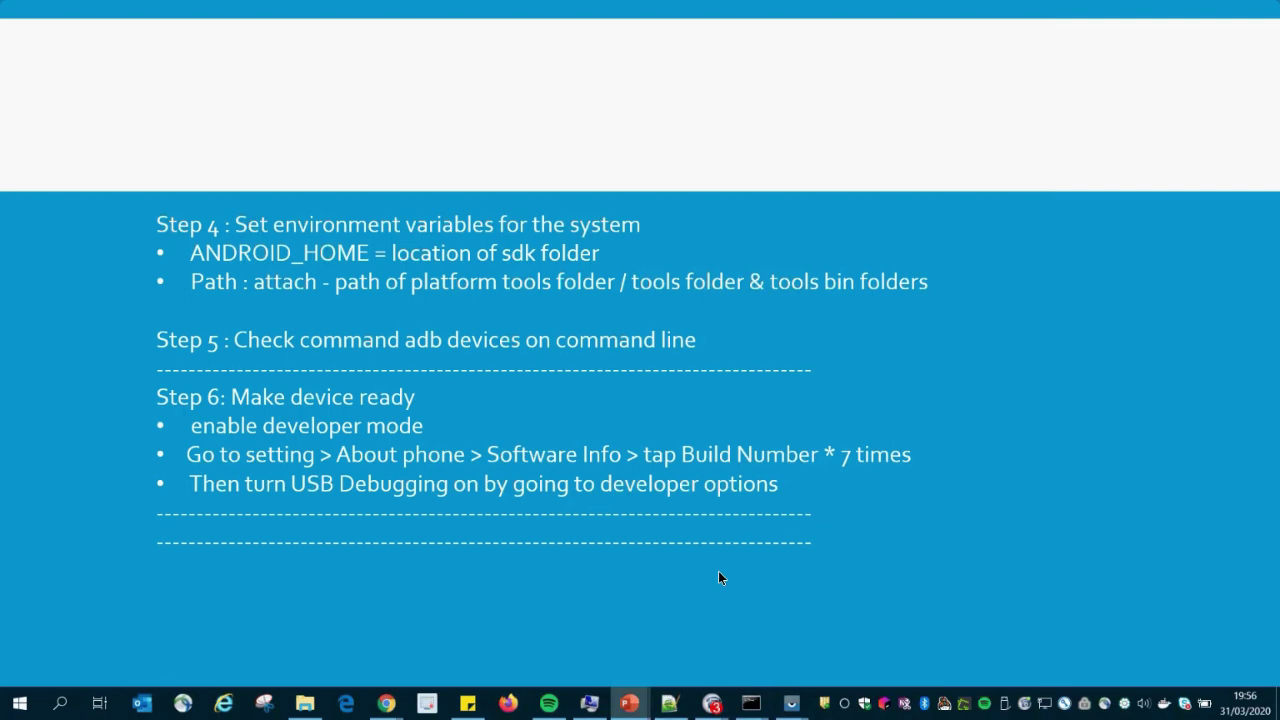
{"action": "key", "text": "Left"}
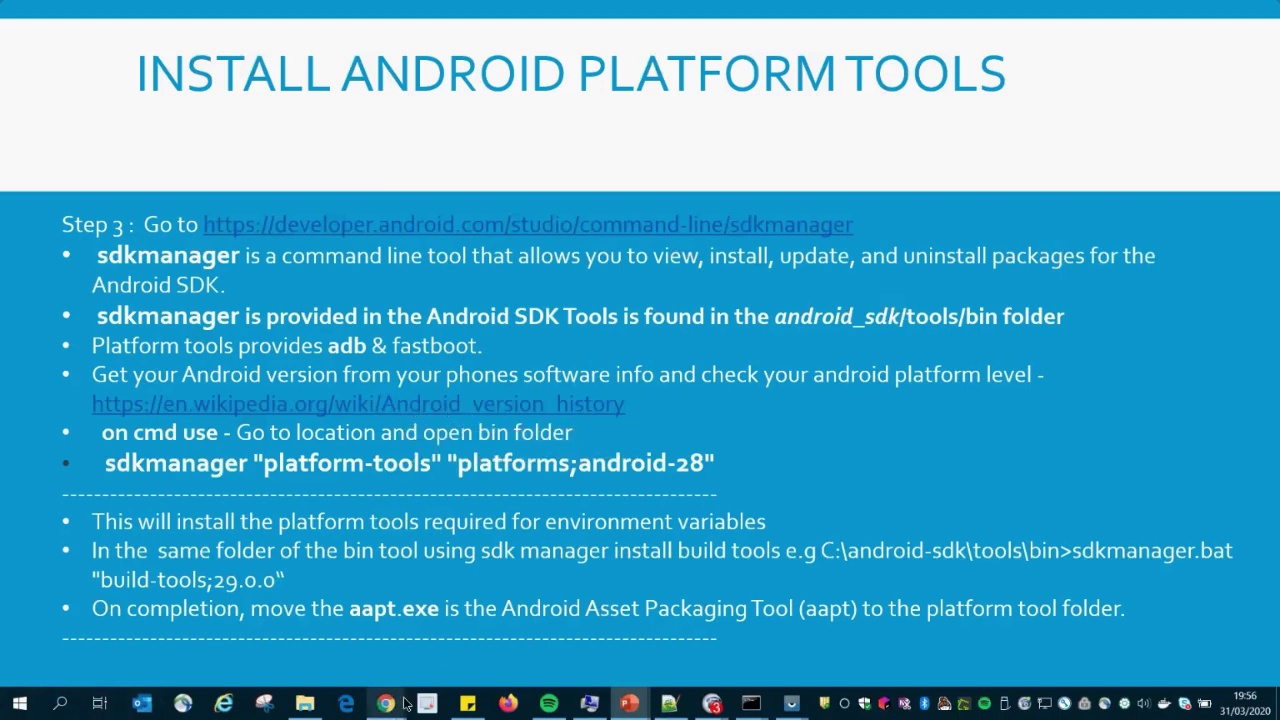
Switch to the Chrome window with the Vysor page, search for "android version history" and open the Wikipedia article
{"action": "mouse_move", "coordinate": [385, 703]}
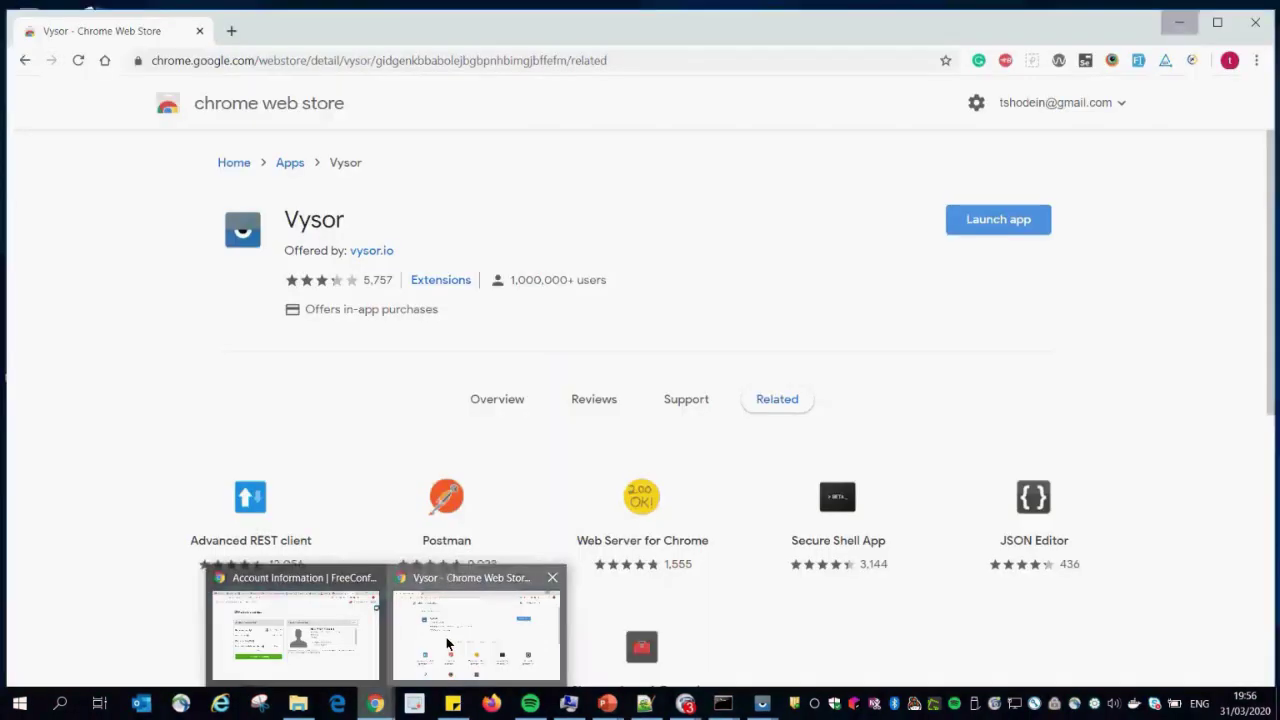
{"action": "left_click", "coordinate": [446, 637]}
{"action": "left_click", "coordinate": [290, 62]}
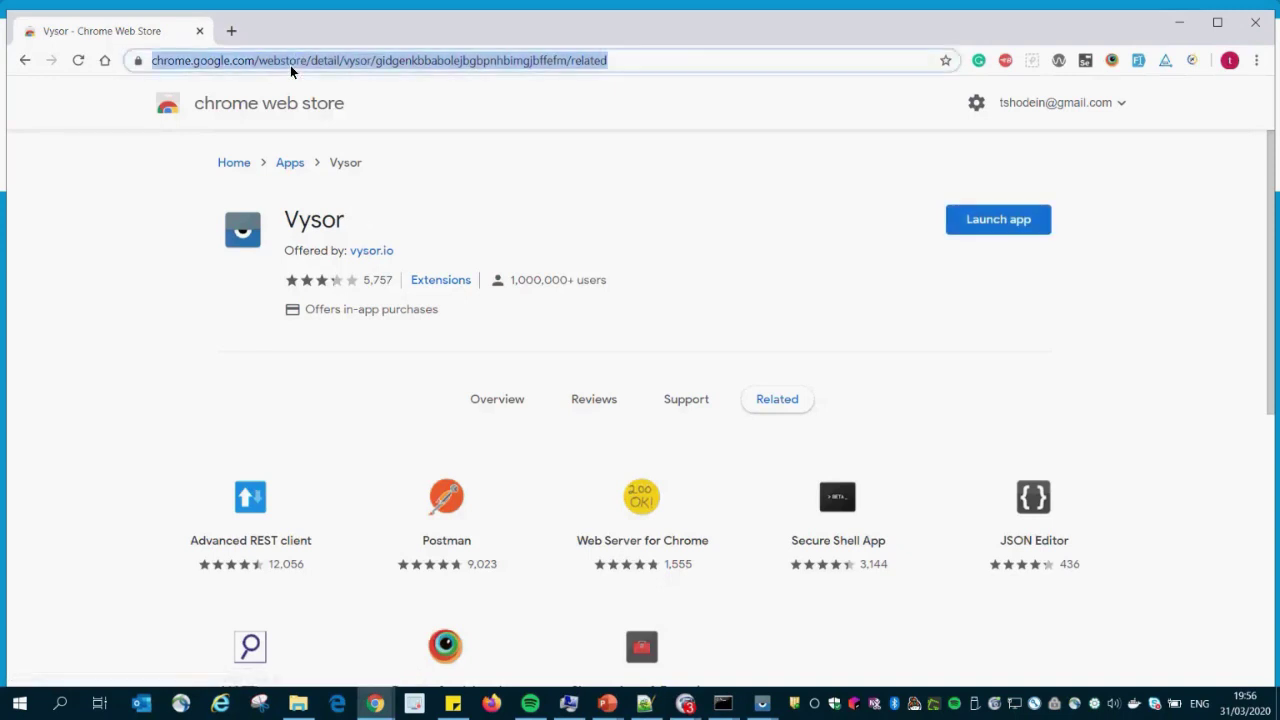
{"action": "type", "text": "android"}
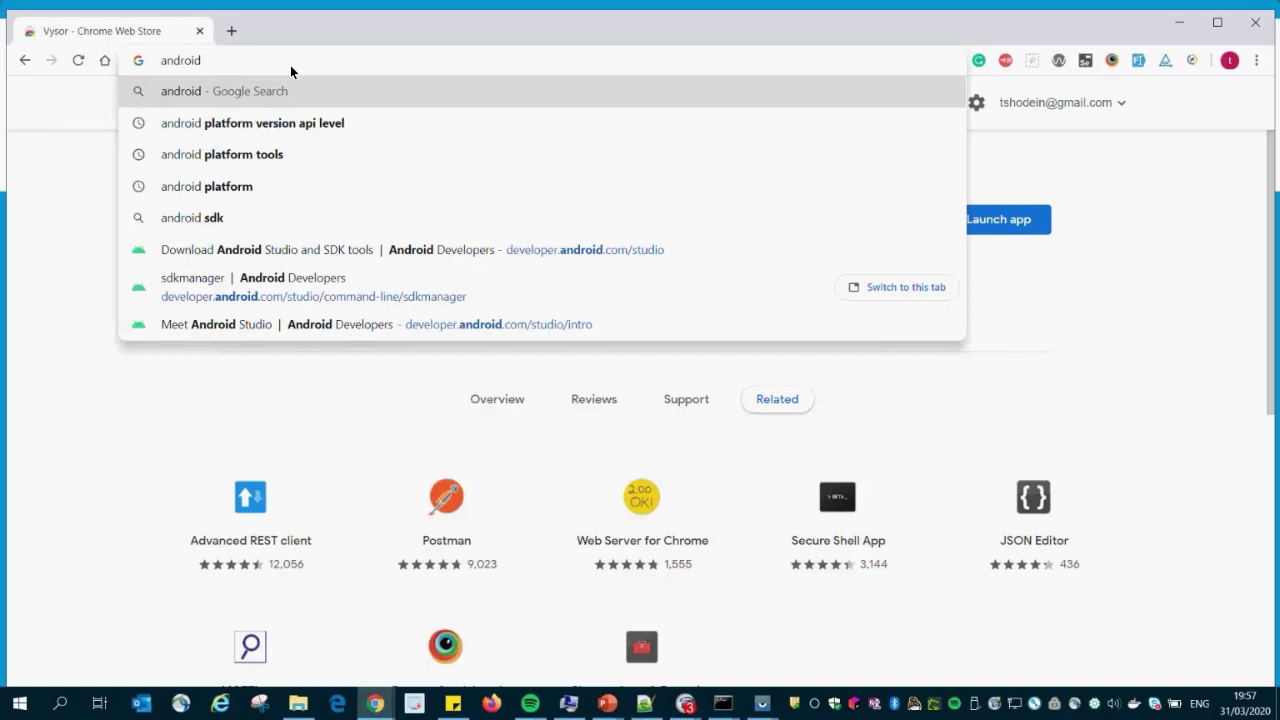
{"action": "type", "text": " version history"}
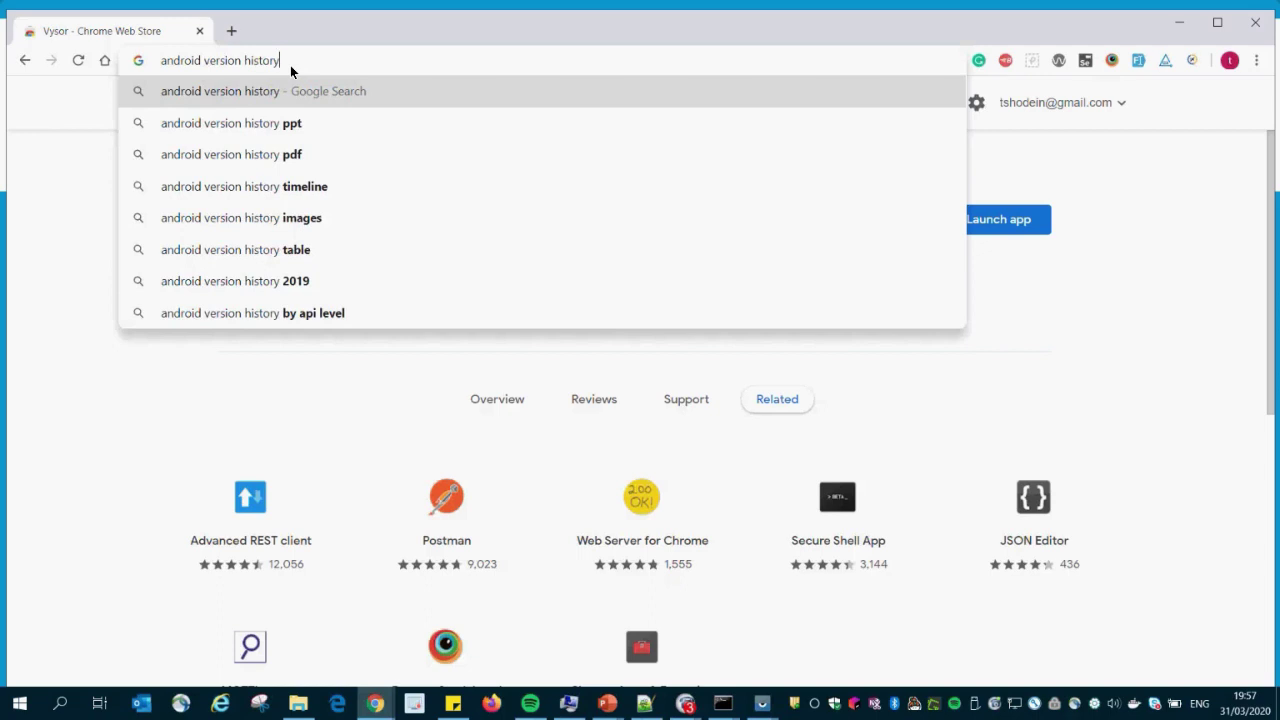
{"action": "key", "text": "Return"}
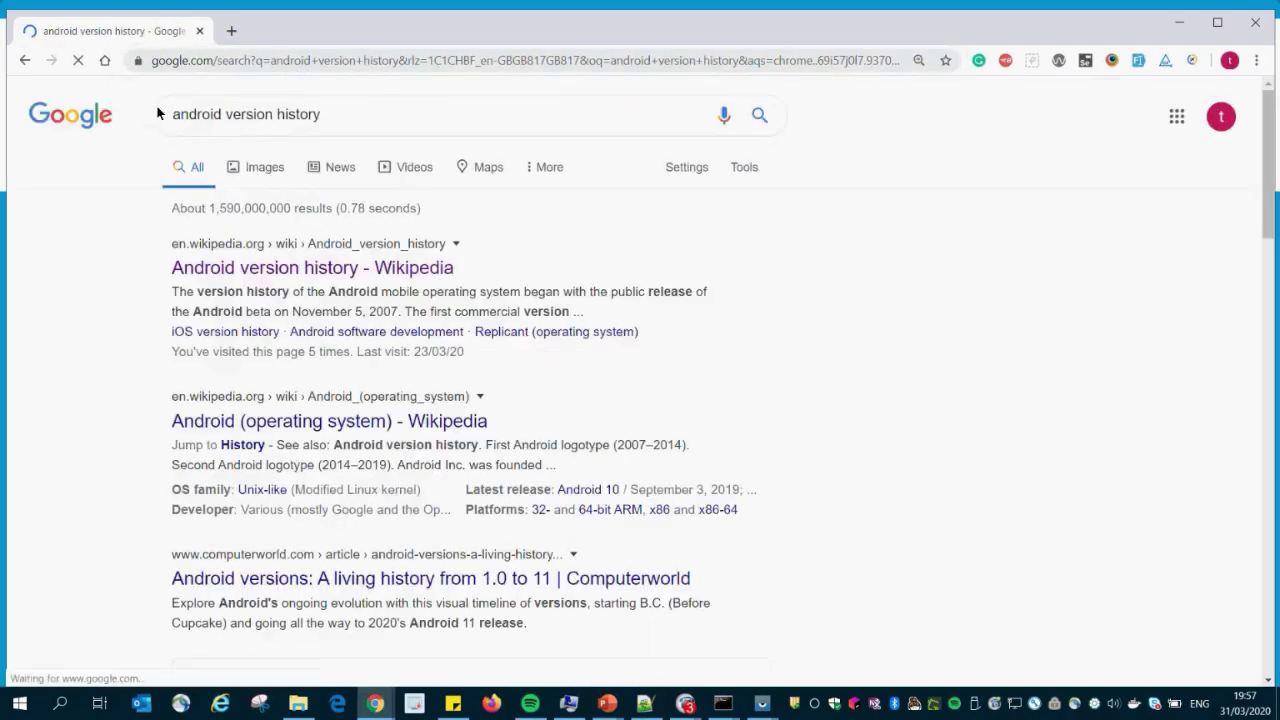
{"action": "left_click", "coordinate": [270, 266]}
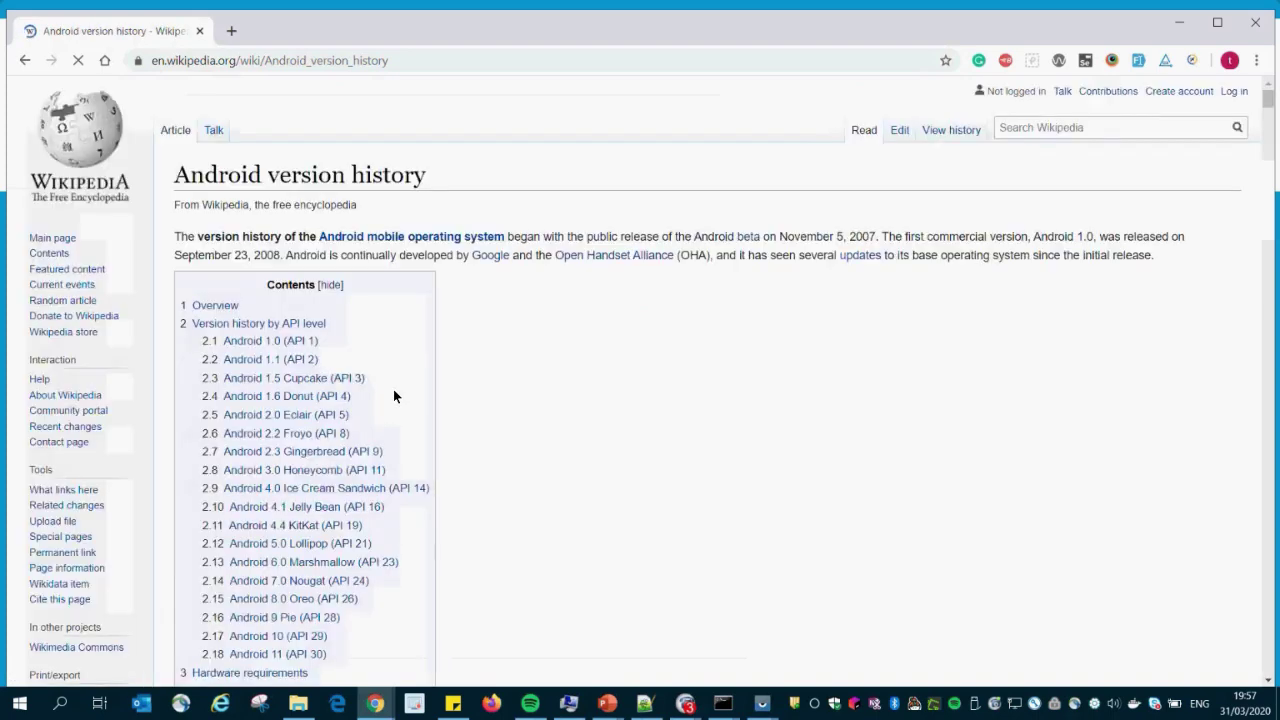
Examine the API levels in the Android overview table, highlighting the Android 10, Gingerbread and Pie entries
{"action": "scroll", "coordinate": [393, 397], "scroll_direction": "down", "scroll_amount": 10}
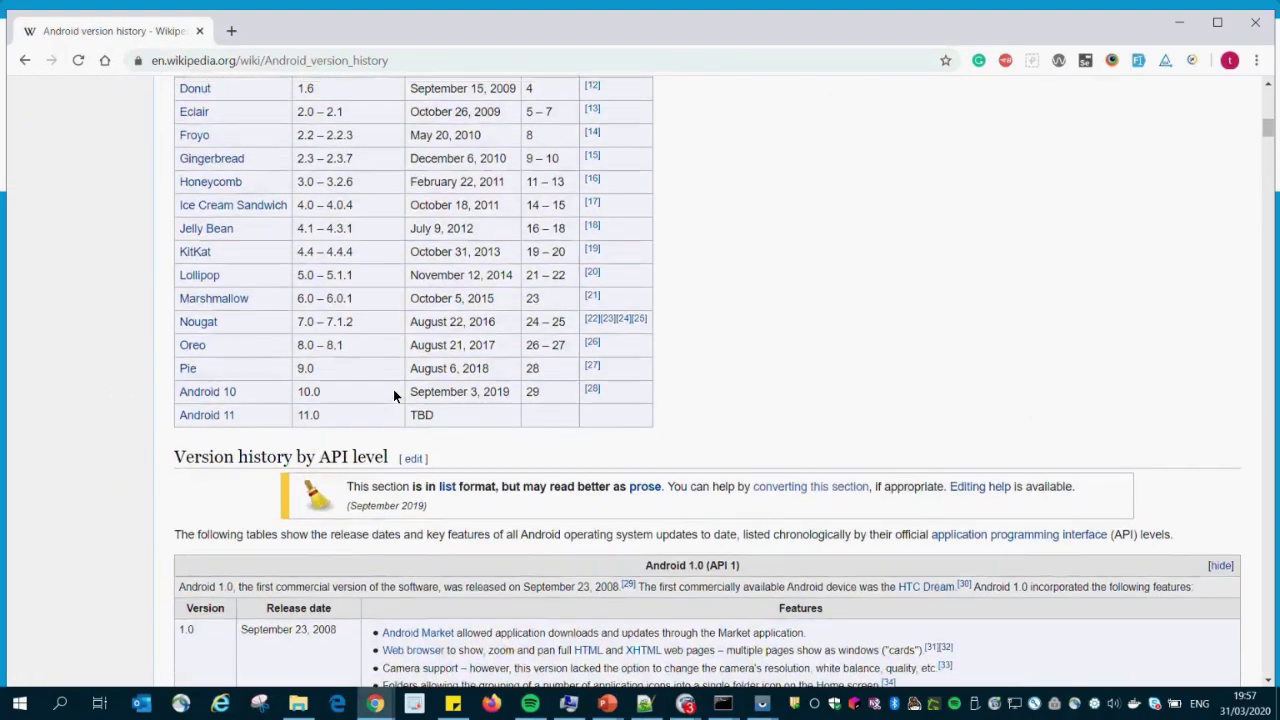
{"action": "scroll", "coordinate": [393, 397], "scroll_direction": "up", "scroll_amount": 2}
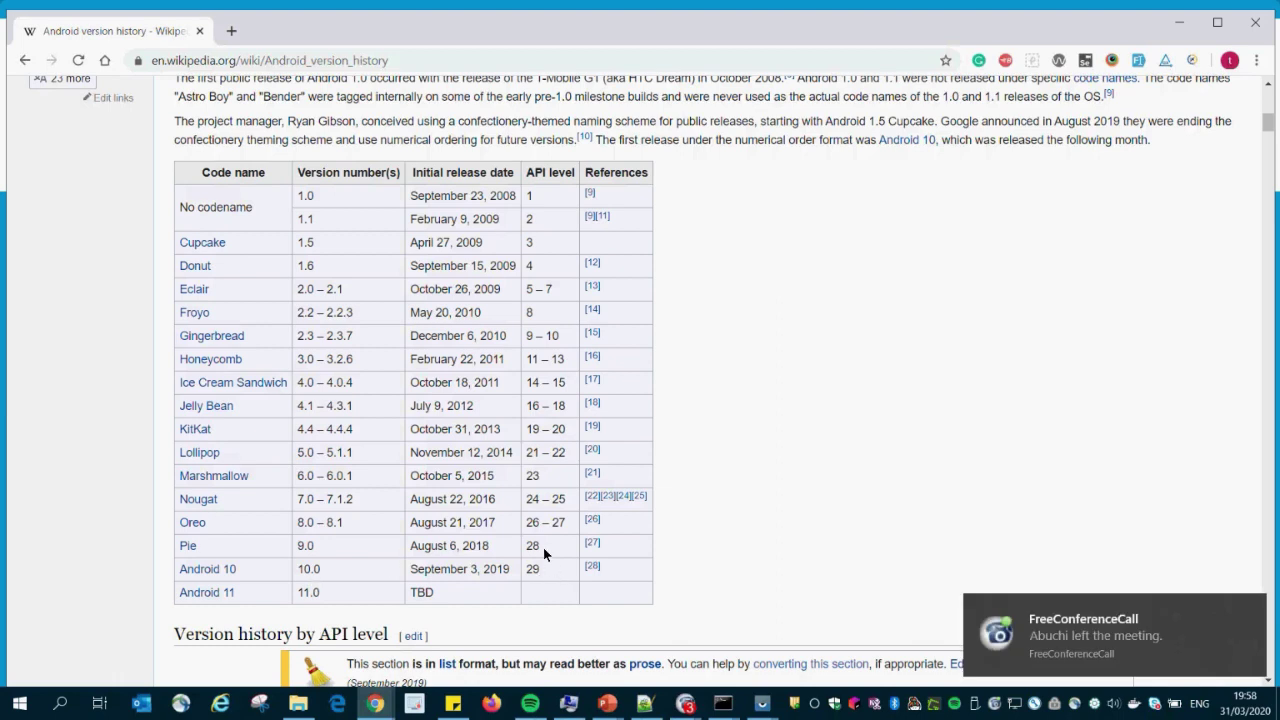
{"action": "left_click_drag", "start_coordinate": [540, 548], "coordinate": [526, 573]}
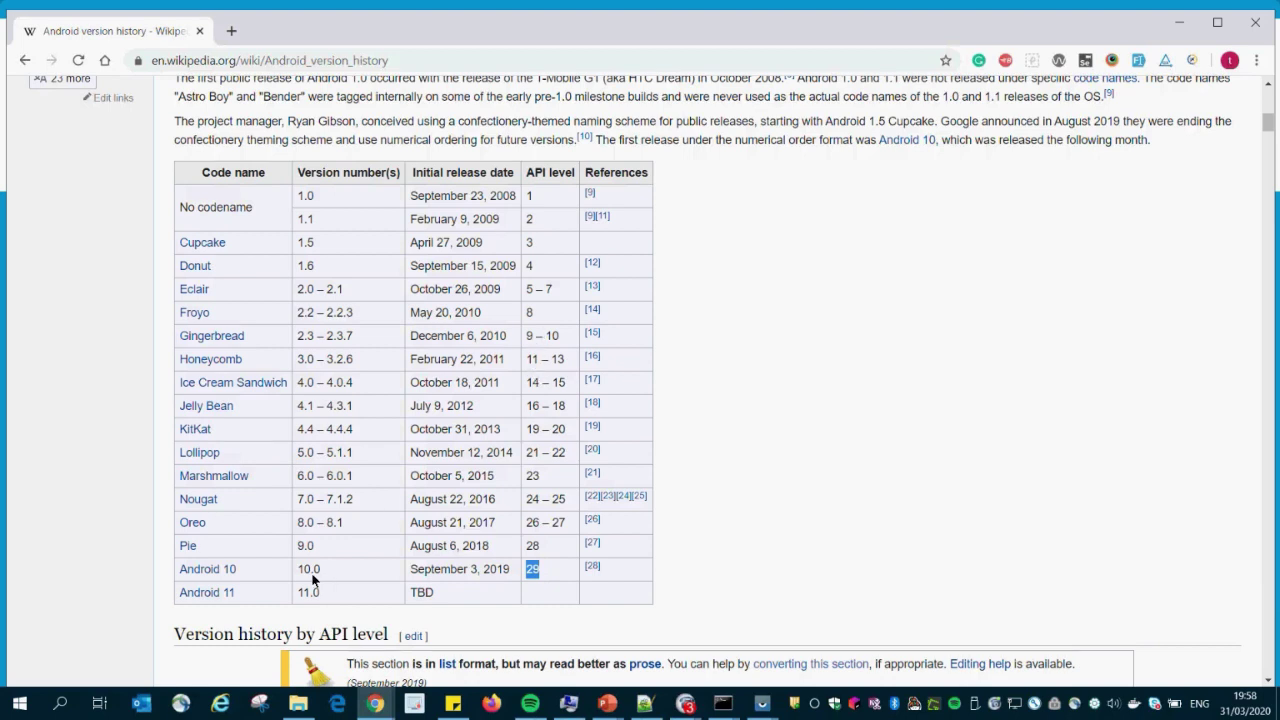
{"action": "left_click_drag", "start_coordinate": [559, 336], "coordinate": [522, 345]}
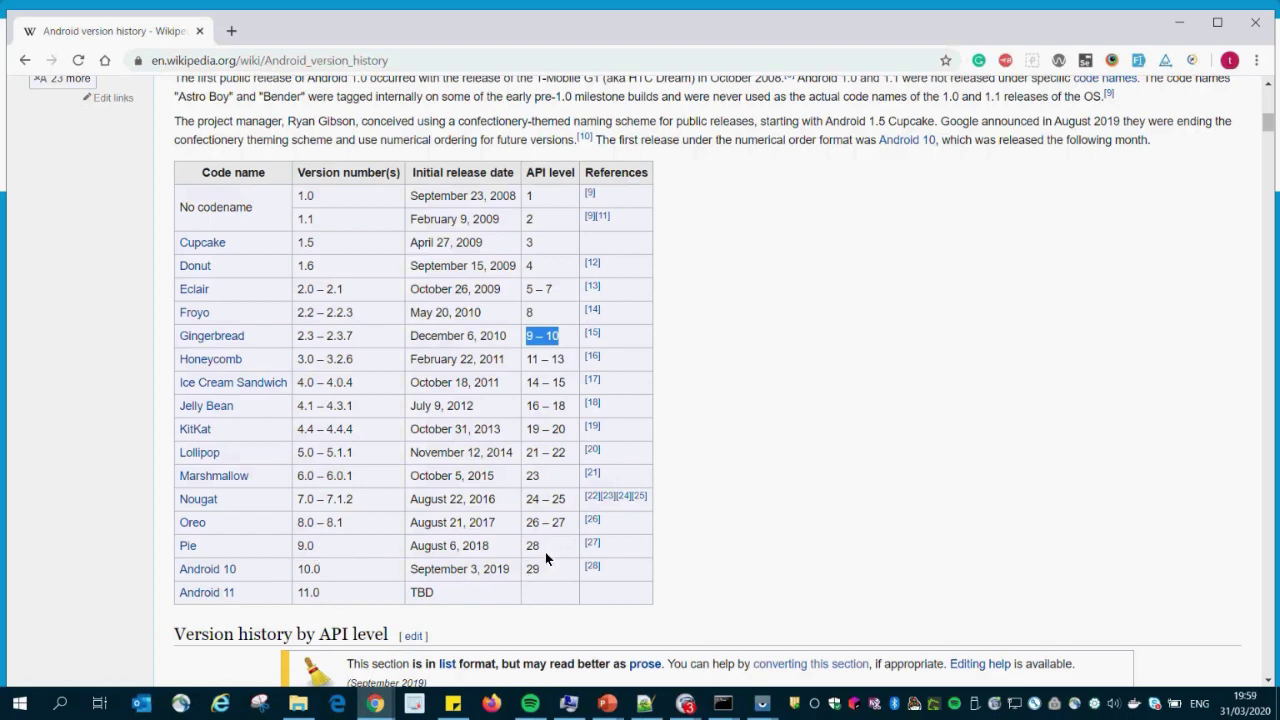
{"action": "left_click_drag", "start_coordinate": [546, 553], "coordinate": [520, 552]}
{"action": "left_click", "coordinate": [340, 549]}
{"action": "left_click_drag", "start_coordinate": [327, 549], "coordinate": [303, 549]}
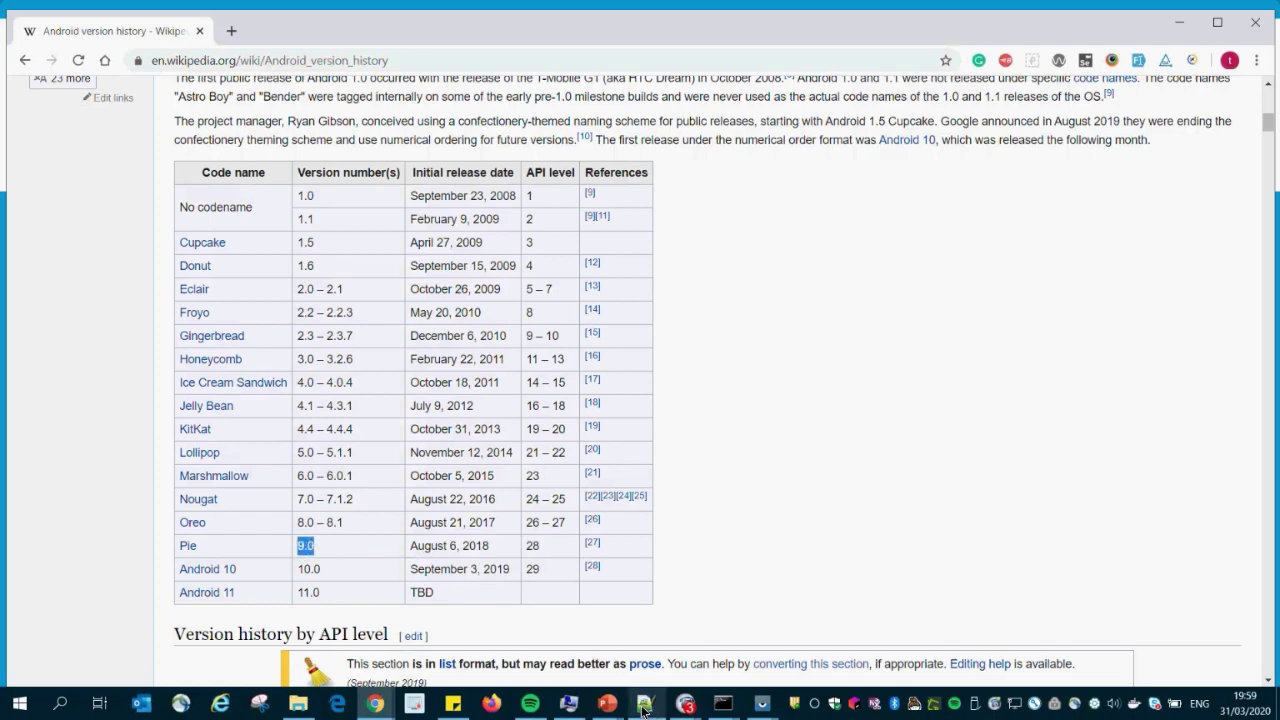
Return to the platform tools slide, then in File Explorer browse from android-sdk through tools into the bin folder
{"action": "left_click", "coordinate": [607, 704]}
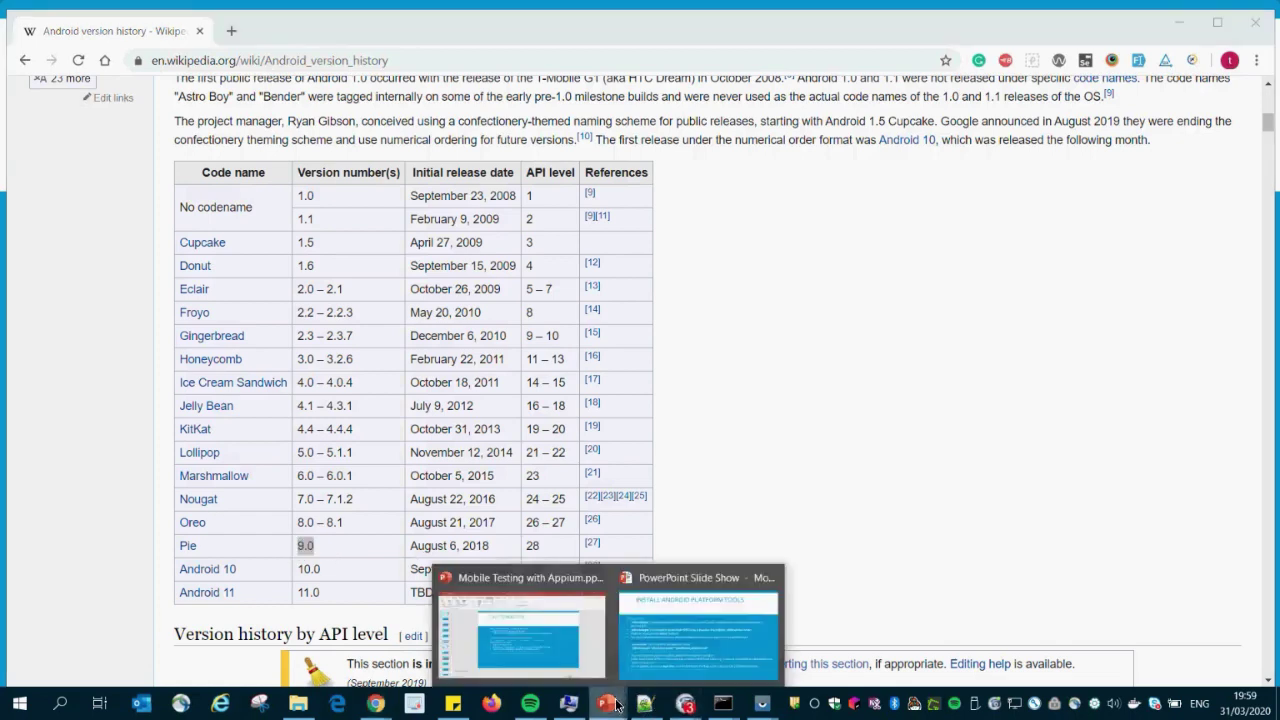
{"action": "left_click", "coordinate": [660, 638]}
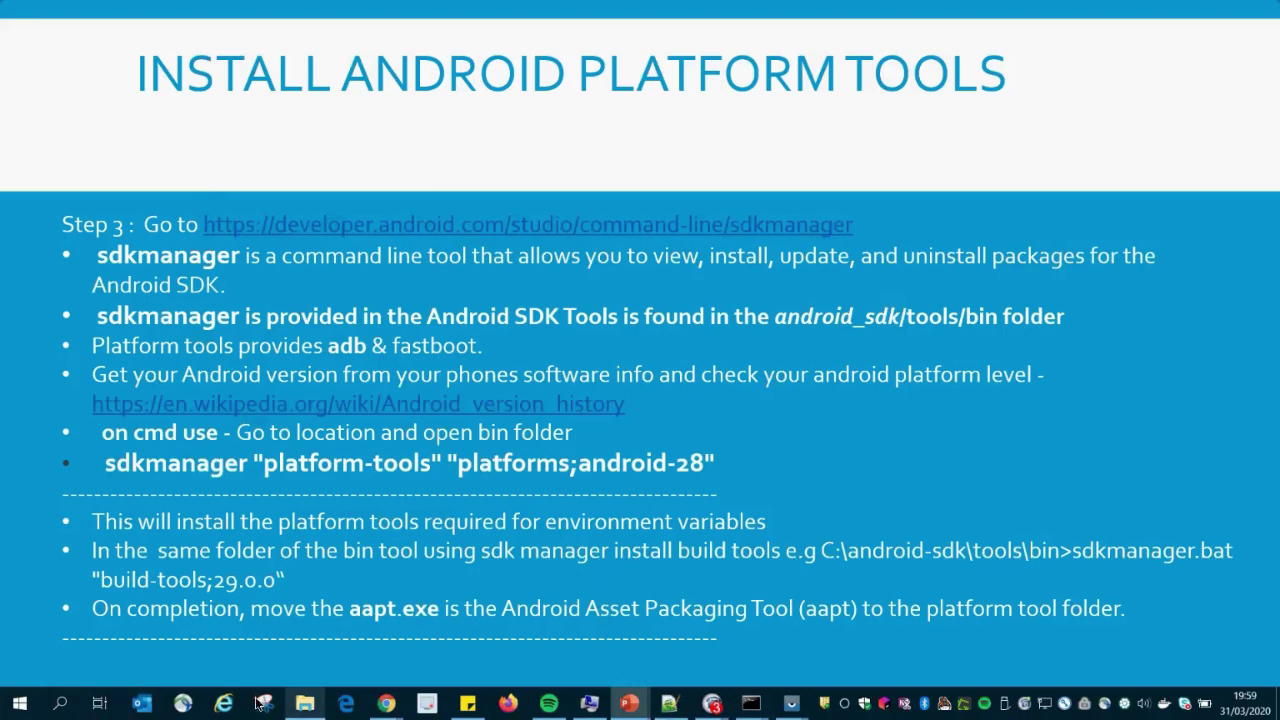
{"action": "mouse_move", "coordinate": [305, 704]}
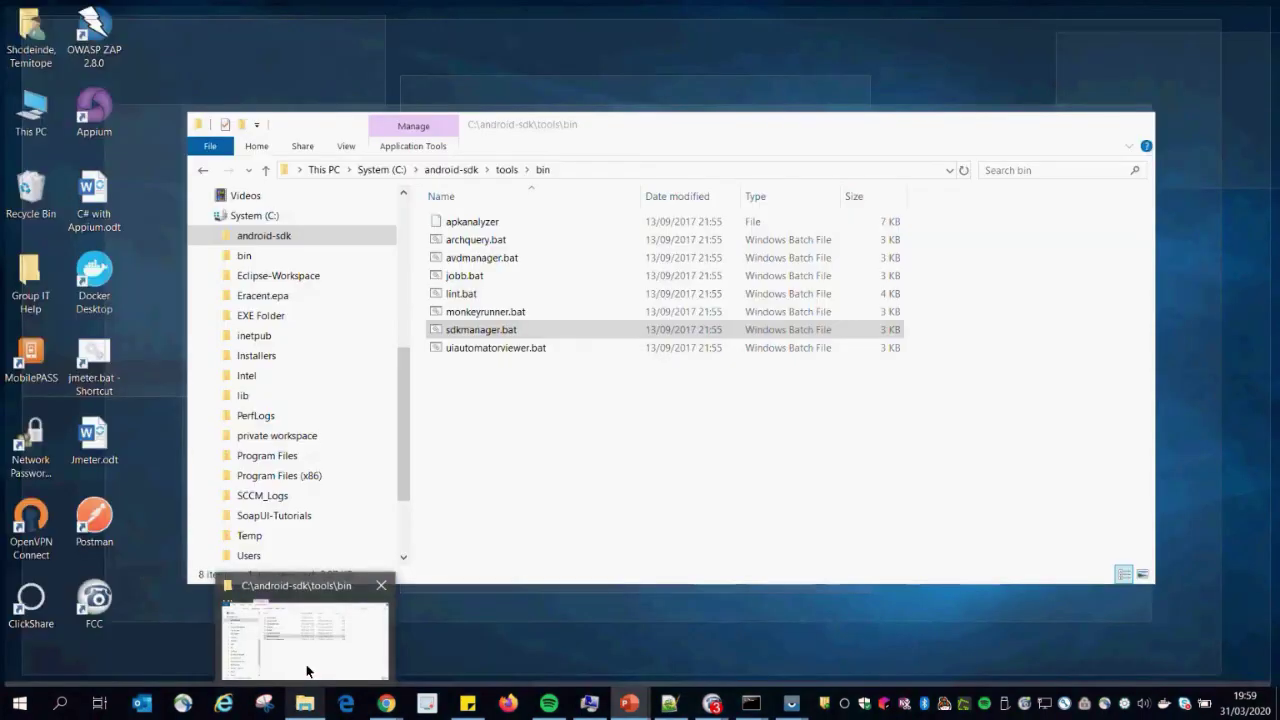
{"action": "left_click", "coordinate": [306, 664]}
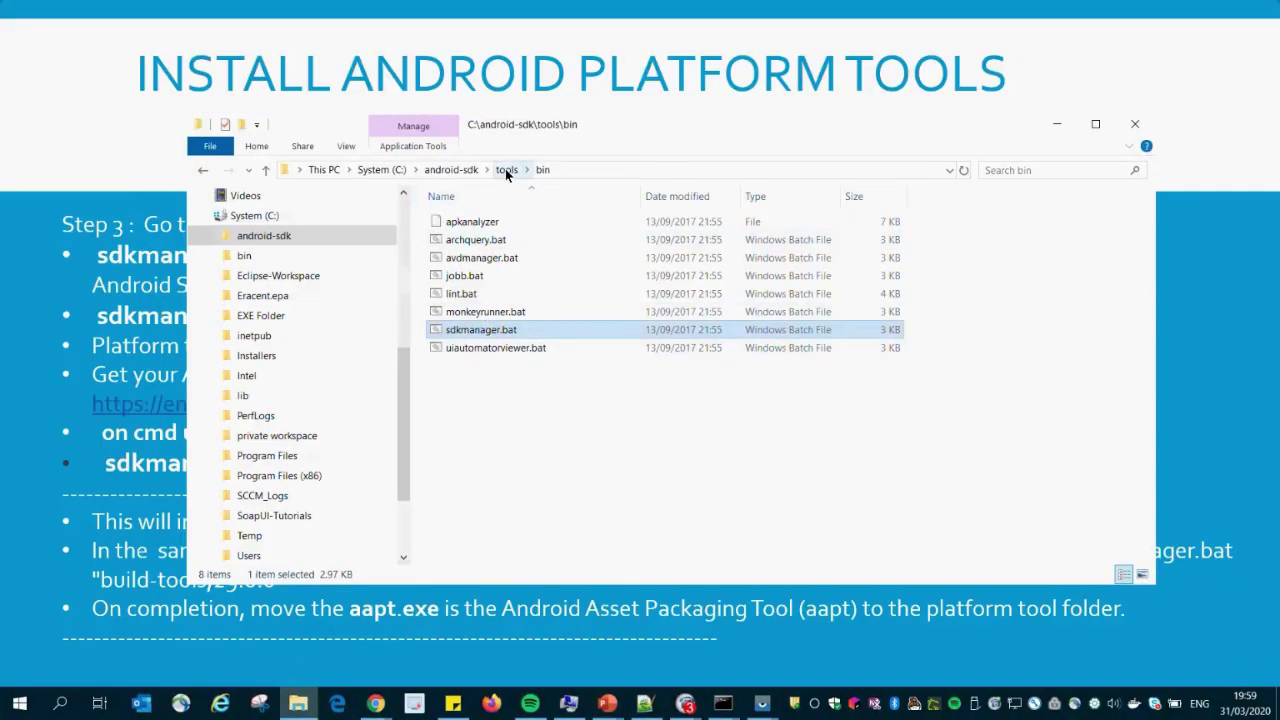
{"action": "left_click", "coordinate": [460, 169]}
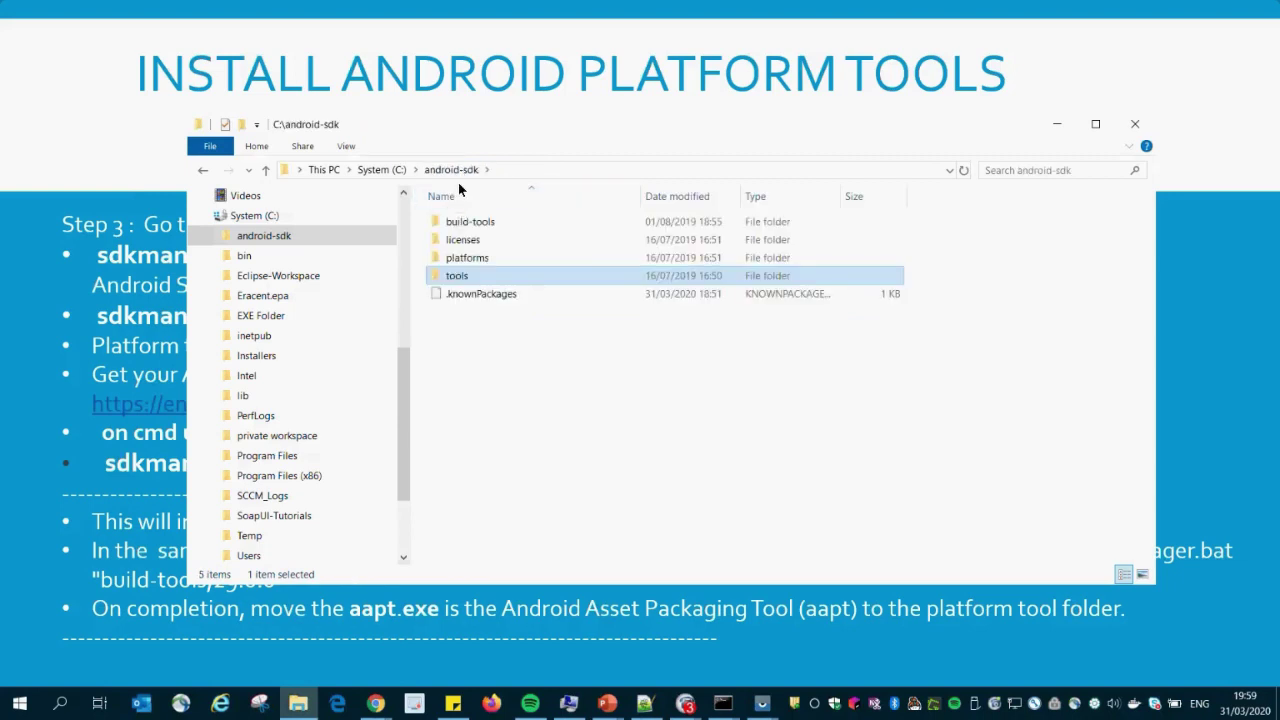
{"action": "double_click", "coordinate": [456, 278]}
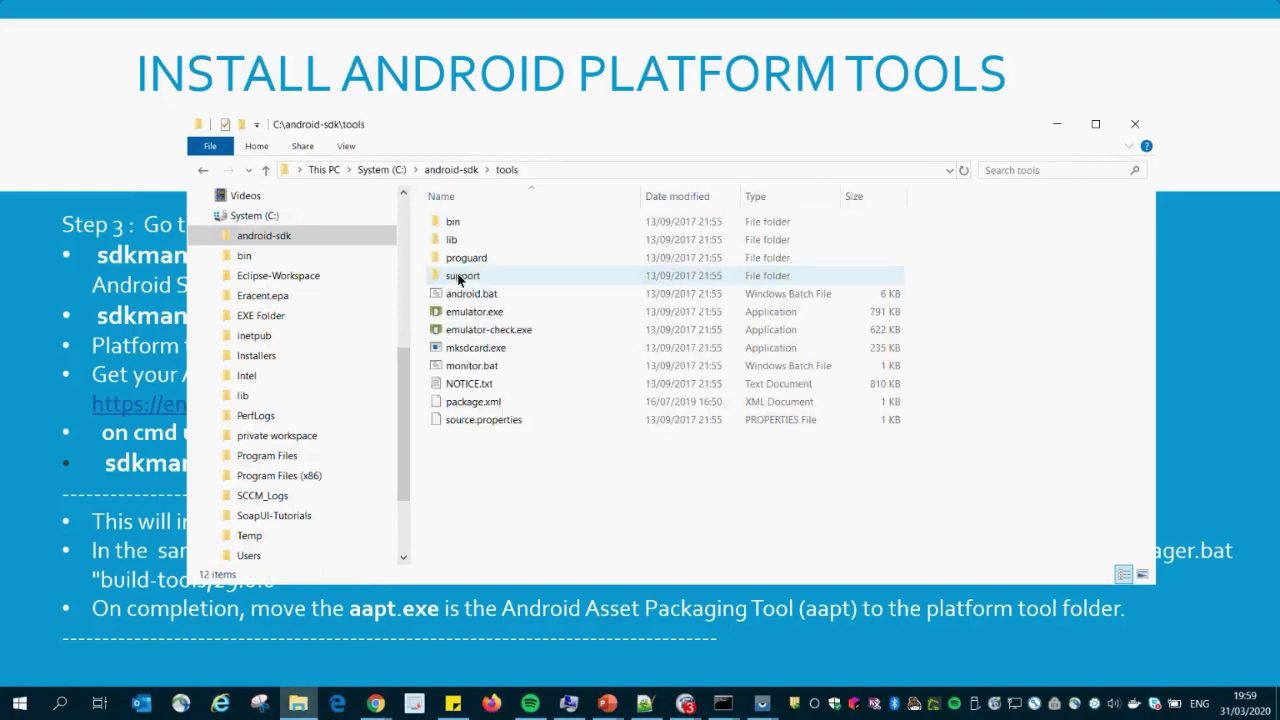
{"action": "double_click", "coordinate": [460, 222]}
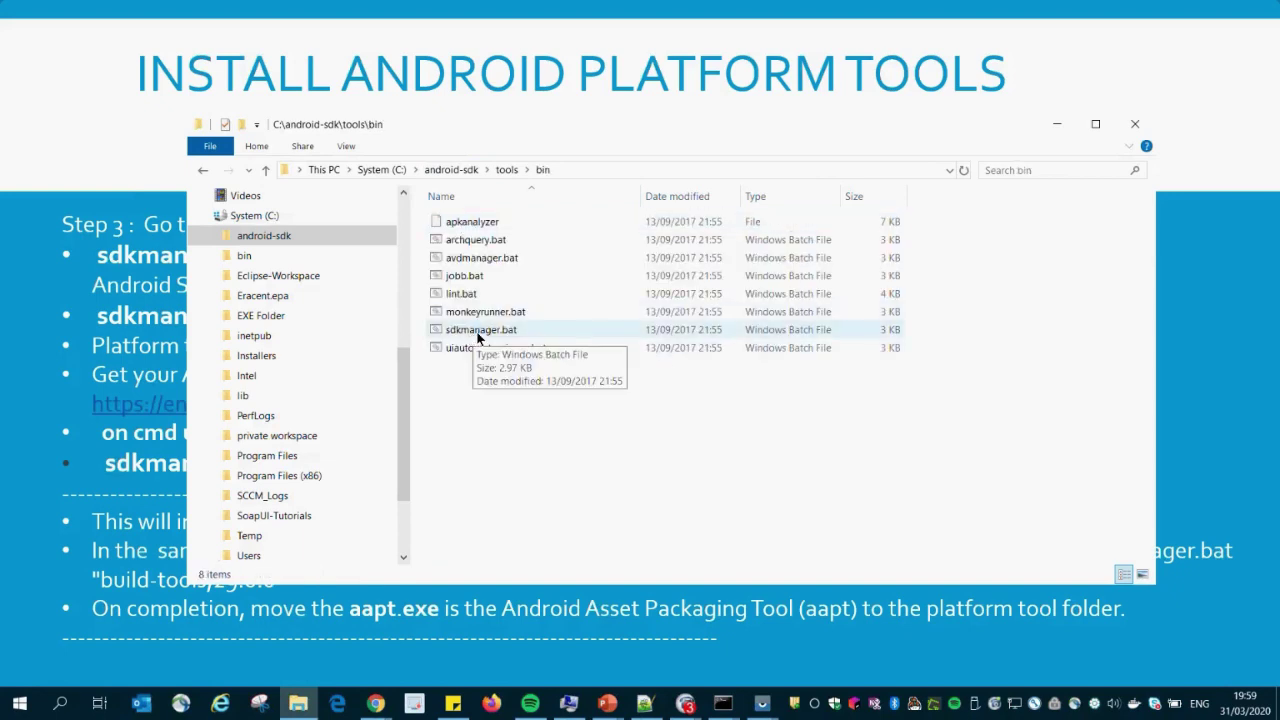
Go back up to the C: drive, retrace the path android-sdk\tools\bin and select sdkmanager.bat
{"action": "left_click", "coordinate": [507, 169]}
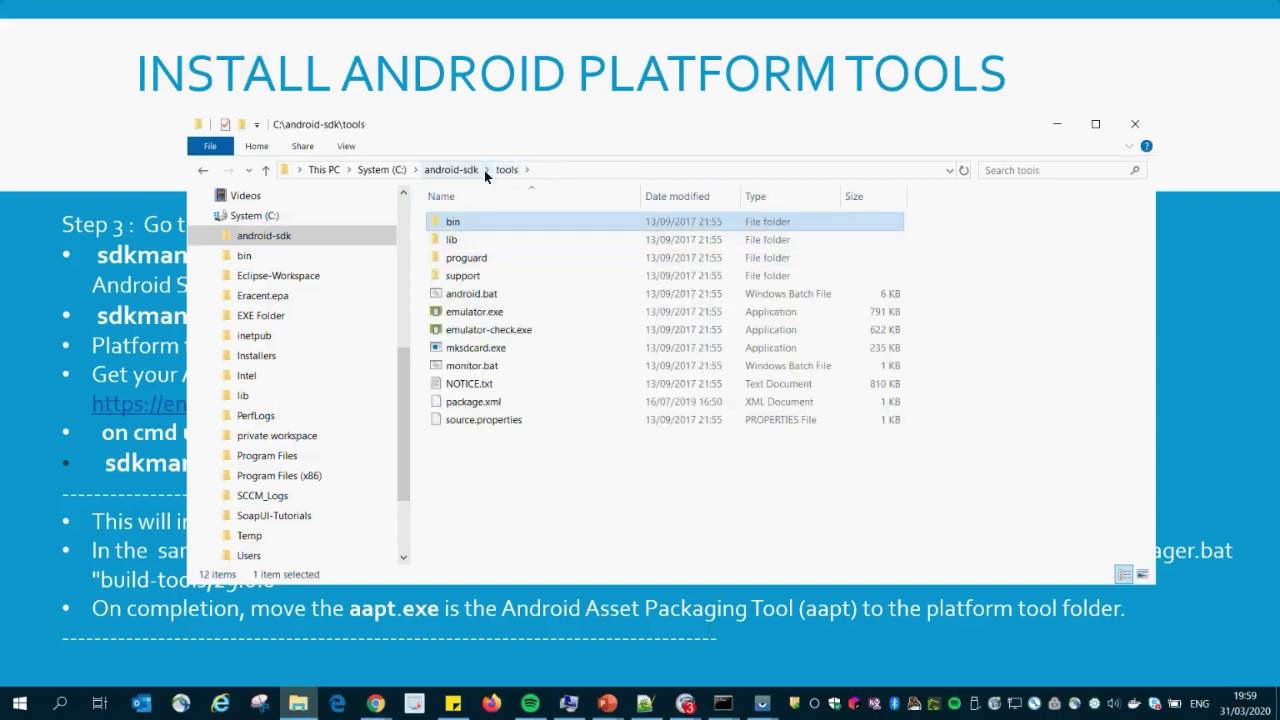
{"action": "left_click", "coordinate": [447, 170]}
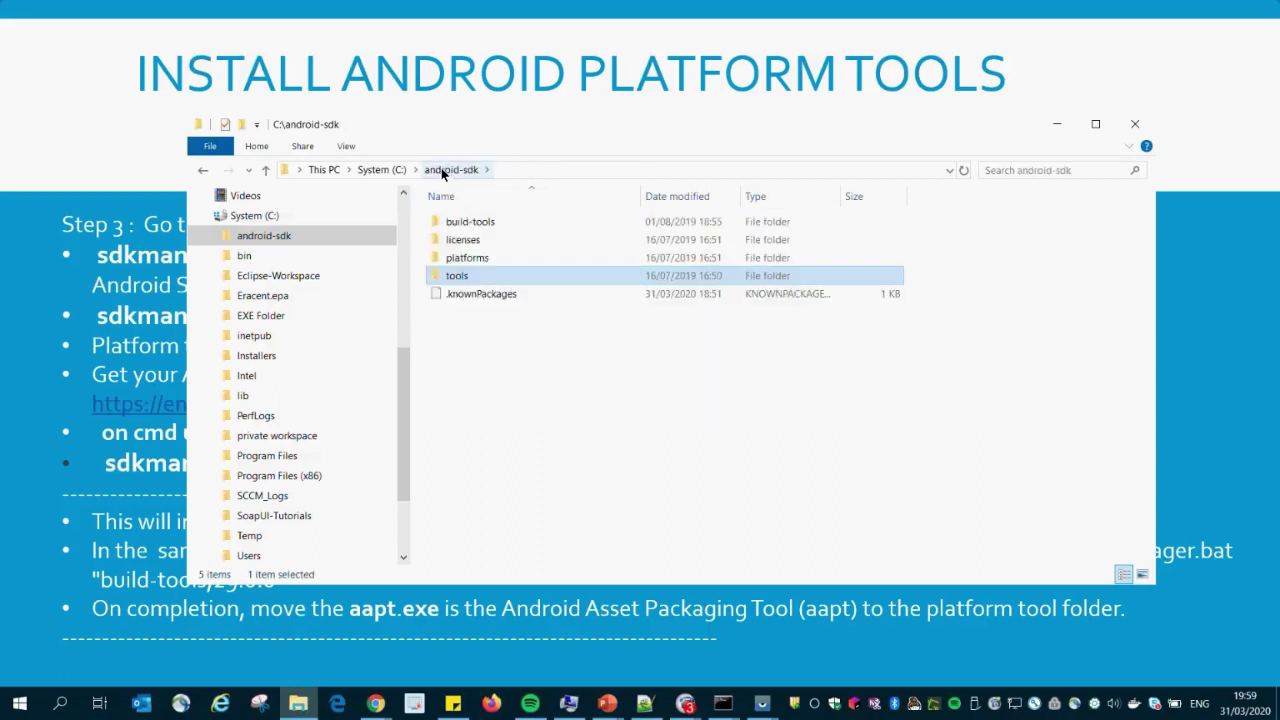
{"action": "left_click", "coordinate": [385, 170]}
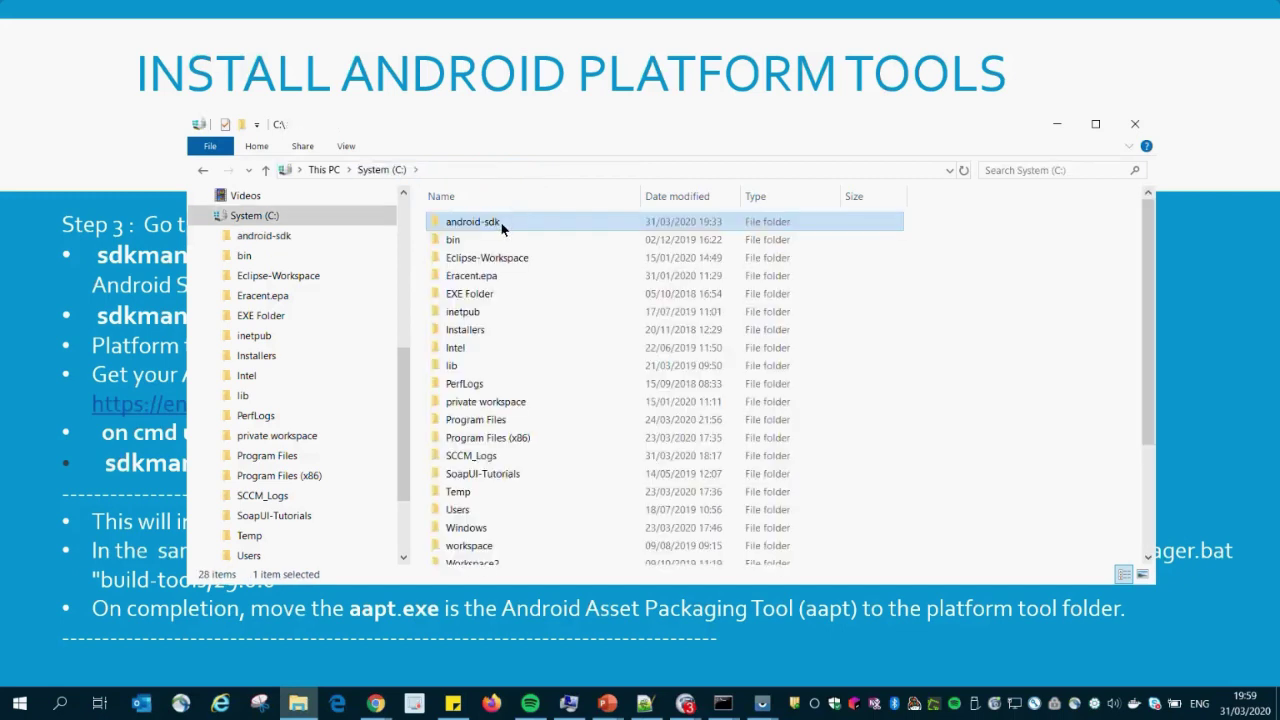
{"action": "double_click", "coordinate": [501, 228]}
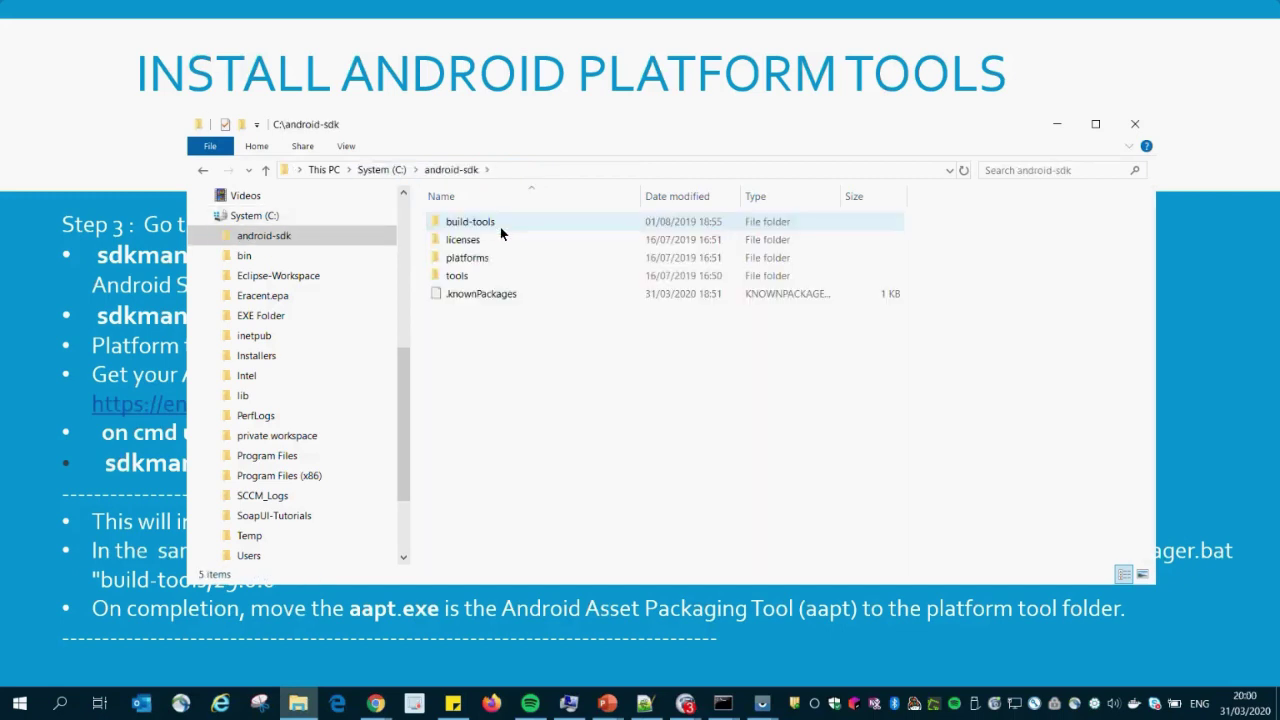
{"action": "left_click", "coordinate": [461, 279]}
{"action": "double_click", "coordinate": [461, 279]}
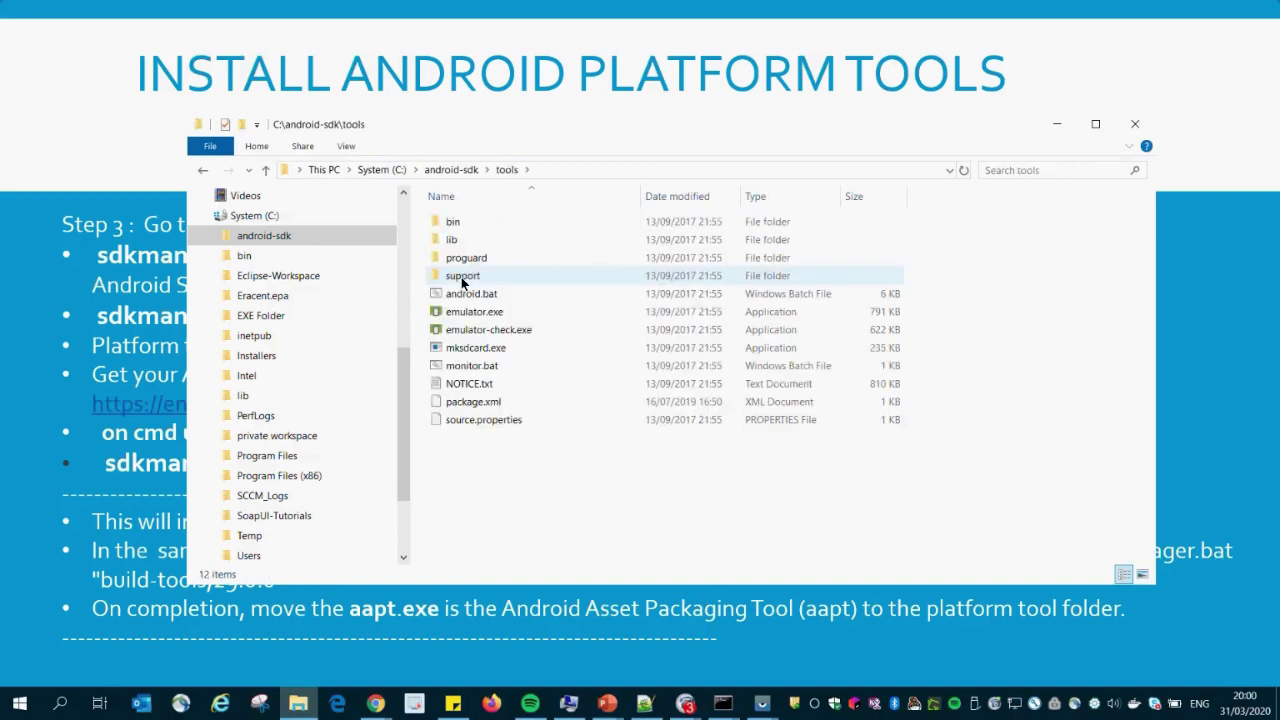
{"action": "double_click", "coordinate": [453, 222]}
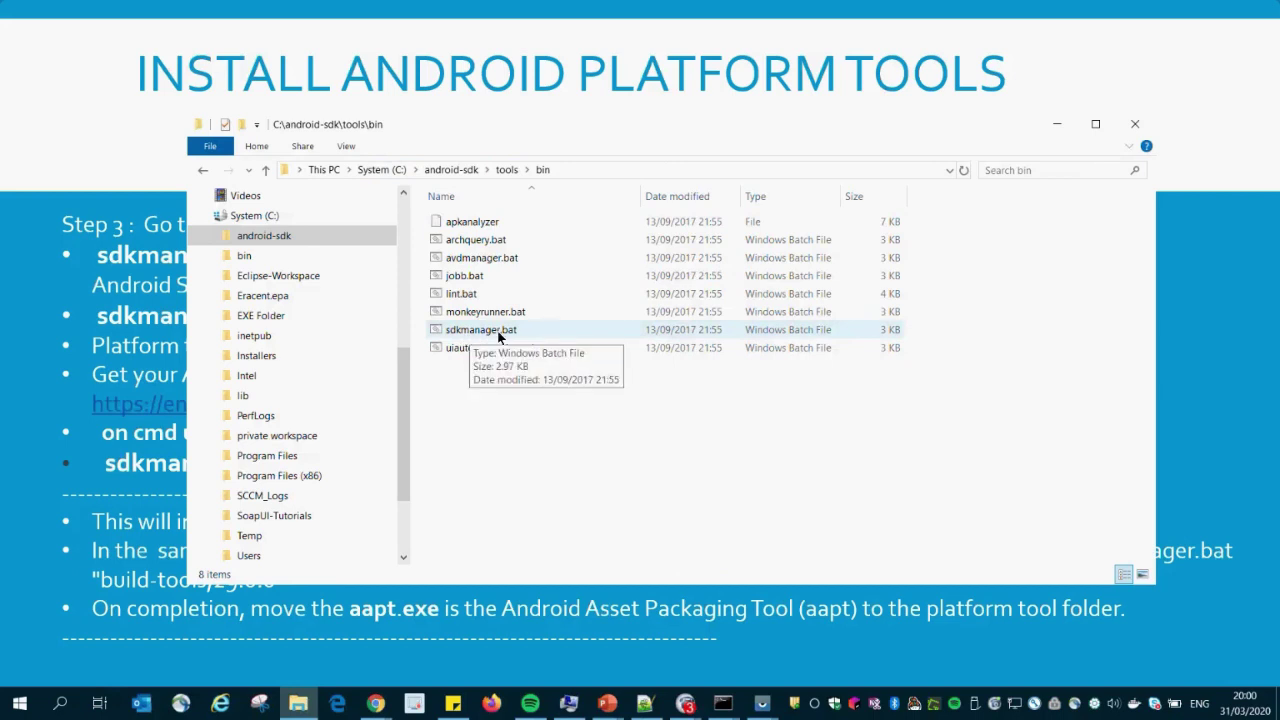
{"action": "left_click", "coordinate": [603, 334]}
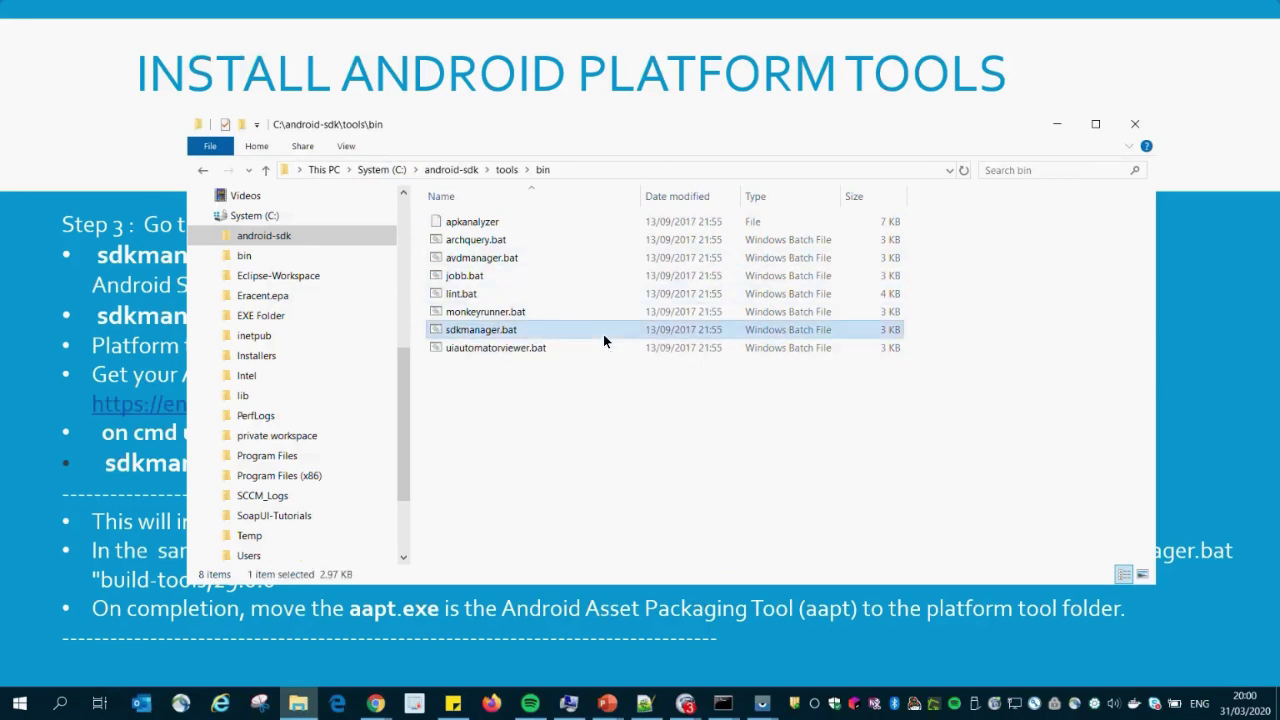
Open a command prompt directly in C:\android-sdk\tools\bin, enlarge its window and close it again
{"action": "left_click", "coordinate": [647, 172]}
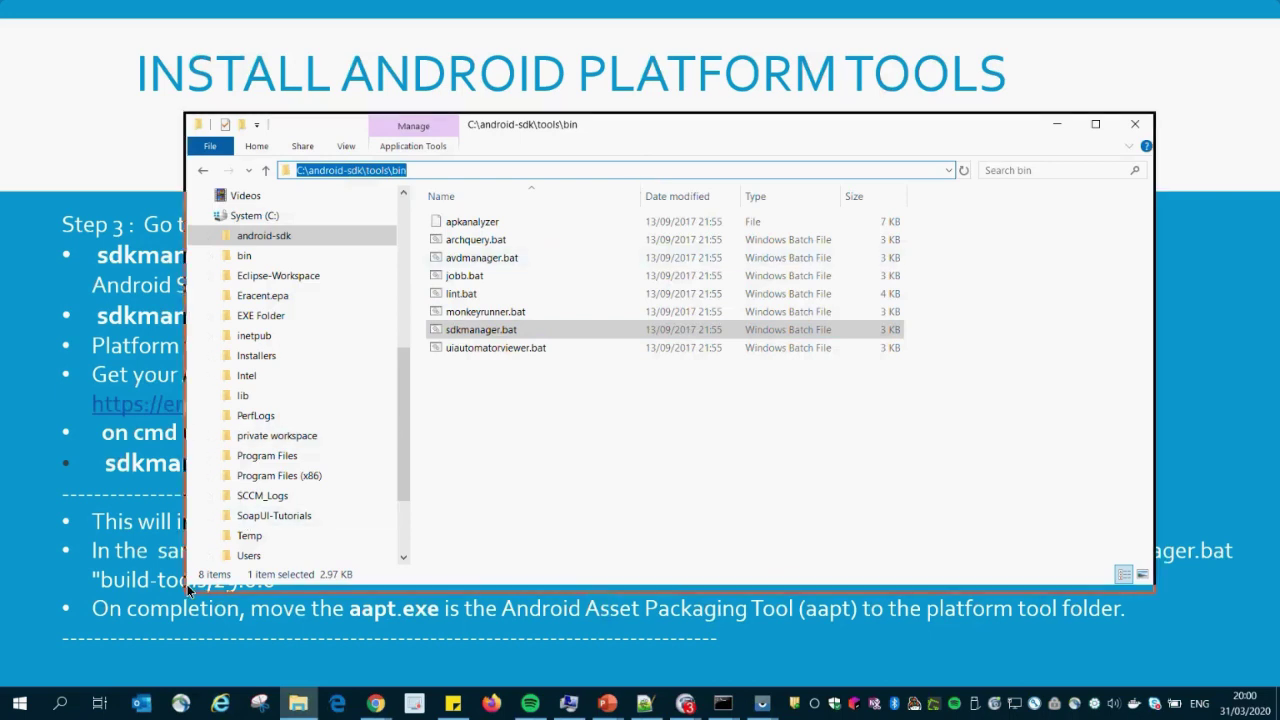
{"action": "left_click_drag", "start_coordinate": [185, 583], "coordinate": [148, 660]}
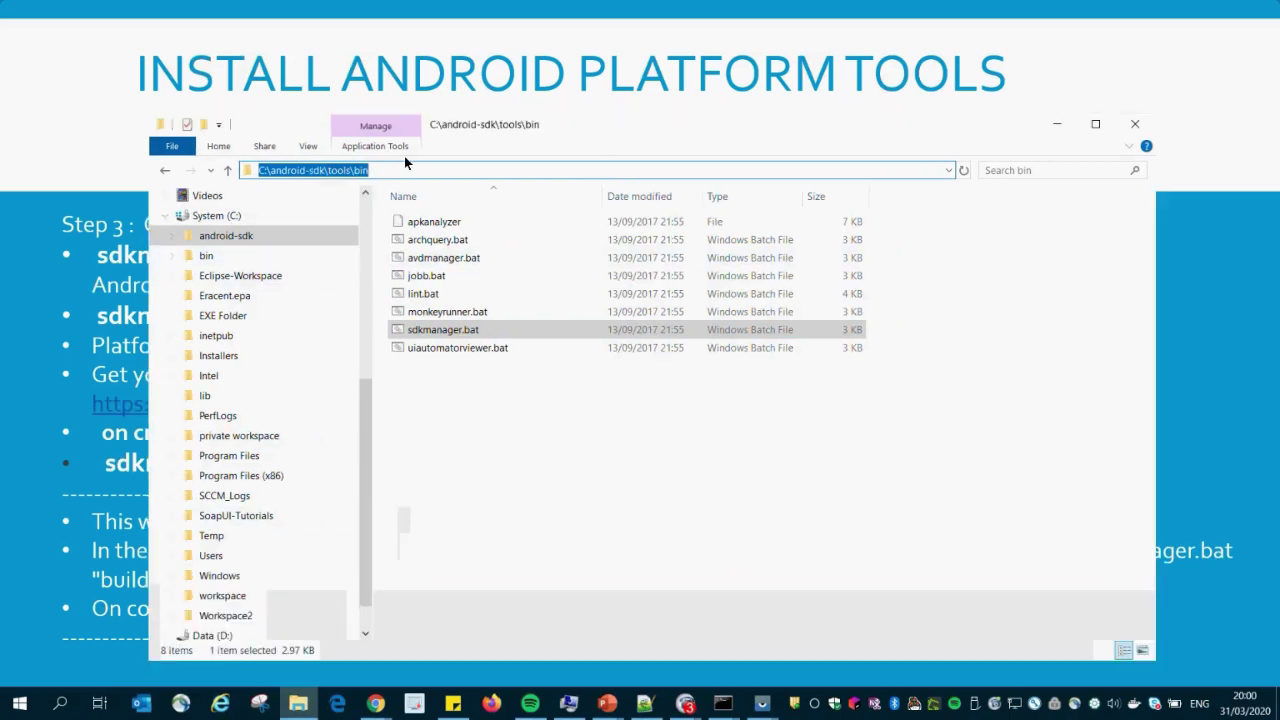
{"action": "type", "text": "cmd"}
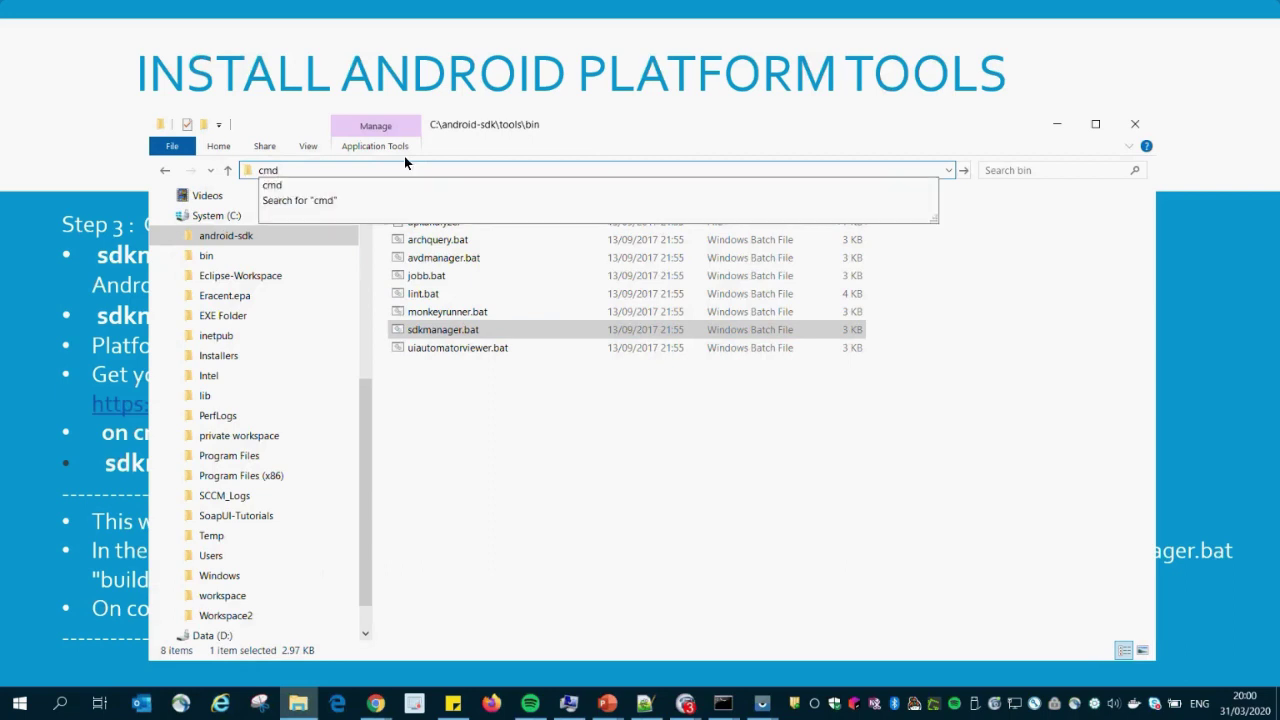
{"action": "key", "text": "Return"}
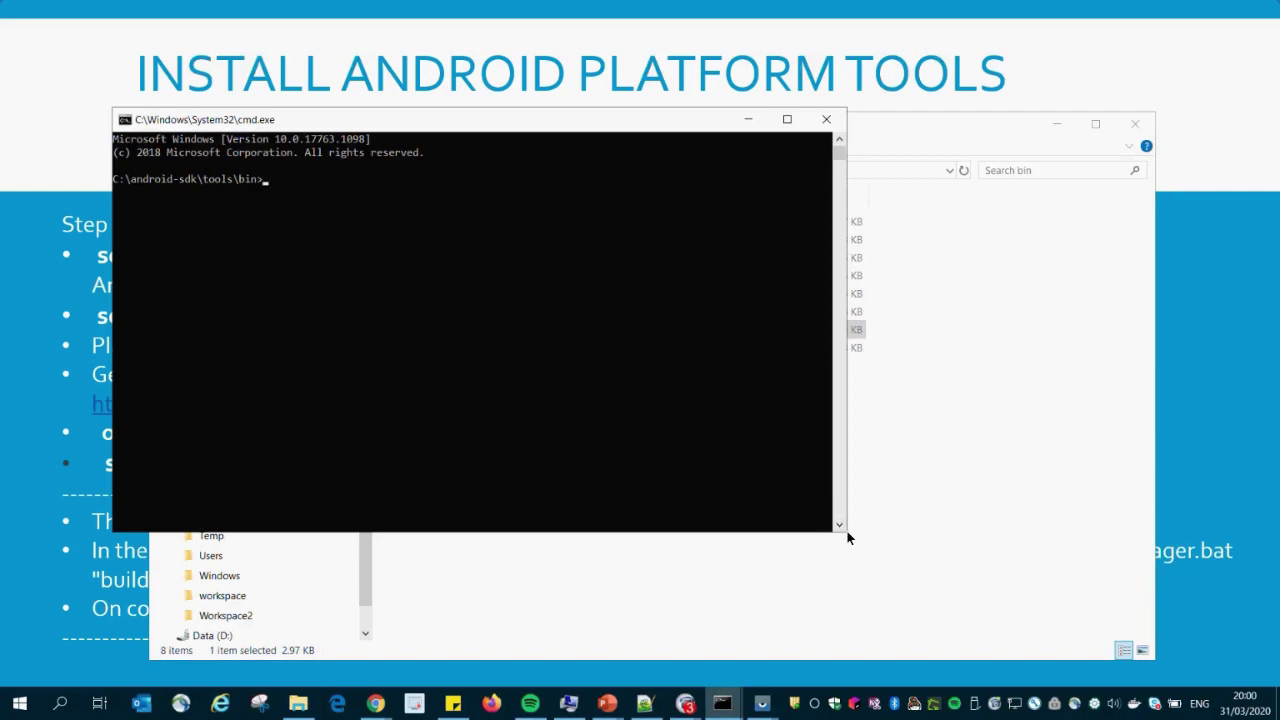
{"action": "left_click_drag", "start_coordinate": [846, 533], "coordinate": [993, 590]}
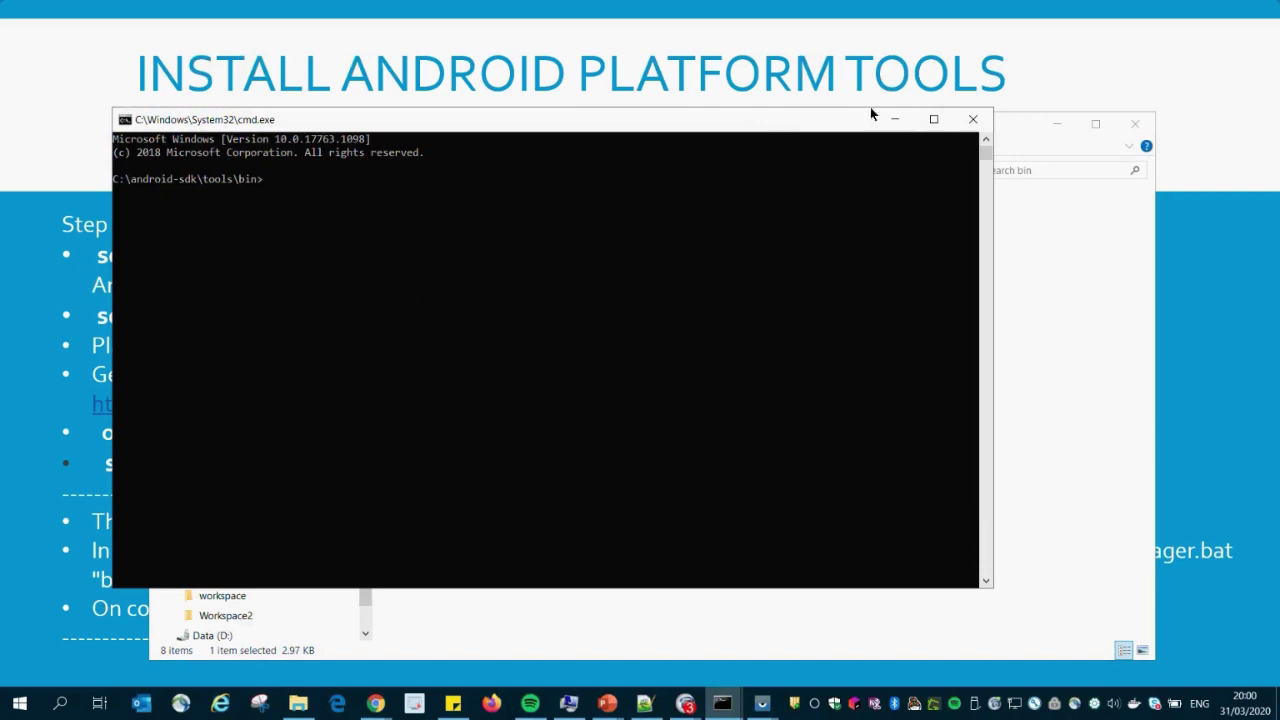
{"action": "left_click", "coordinate": [973, 119]}
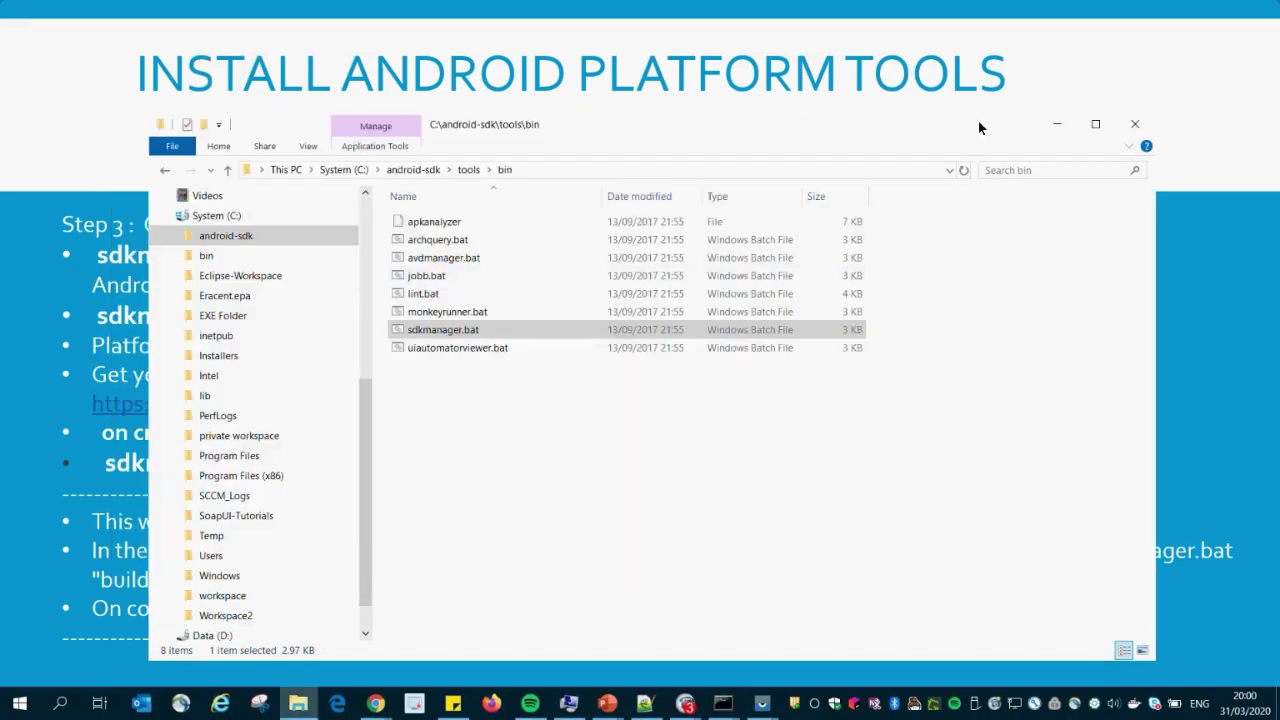
Go back up to the C: drive, reopen android-sdk\tools\bin folder by folder and select sdkmanager.bat again
{"action": "left_click", "coordinate": [393, 170]}
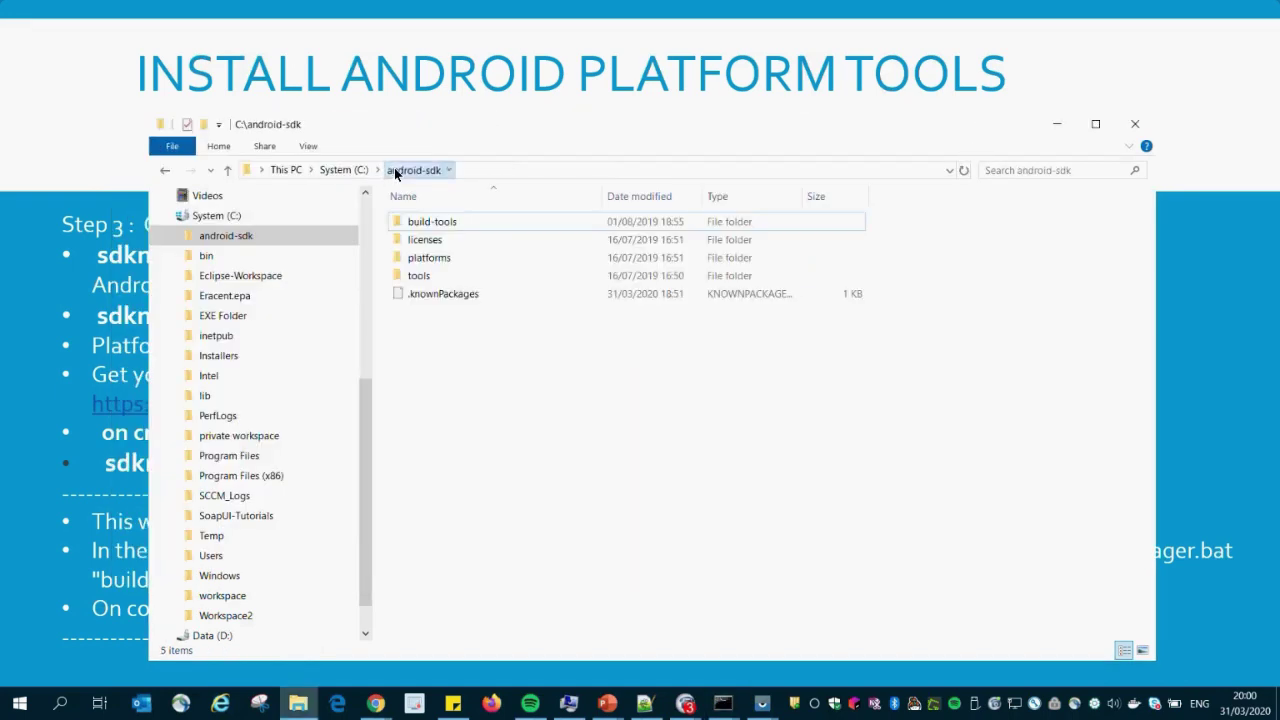
{"action": "left_click", "coordinate": [350, 169]}
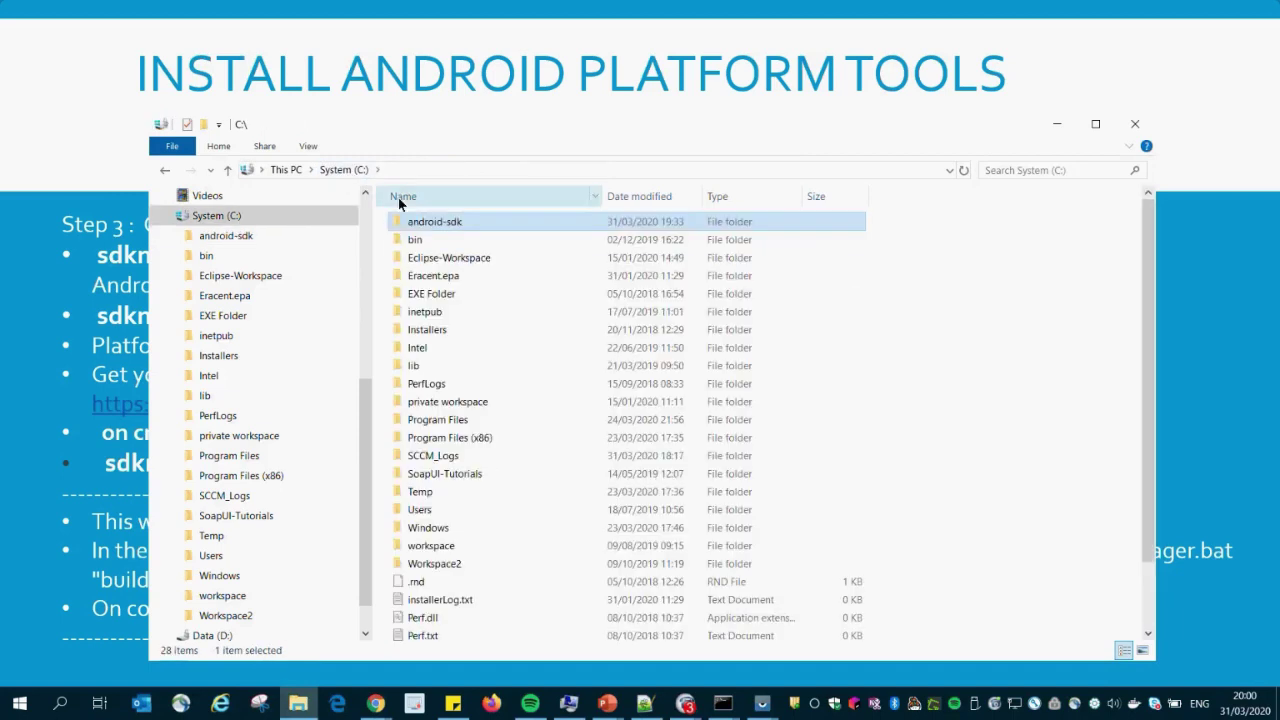
{"action": "double_click", "coordinate": [455, 224]}
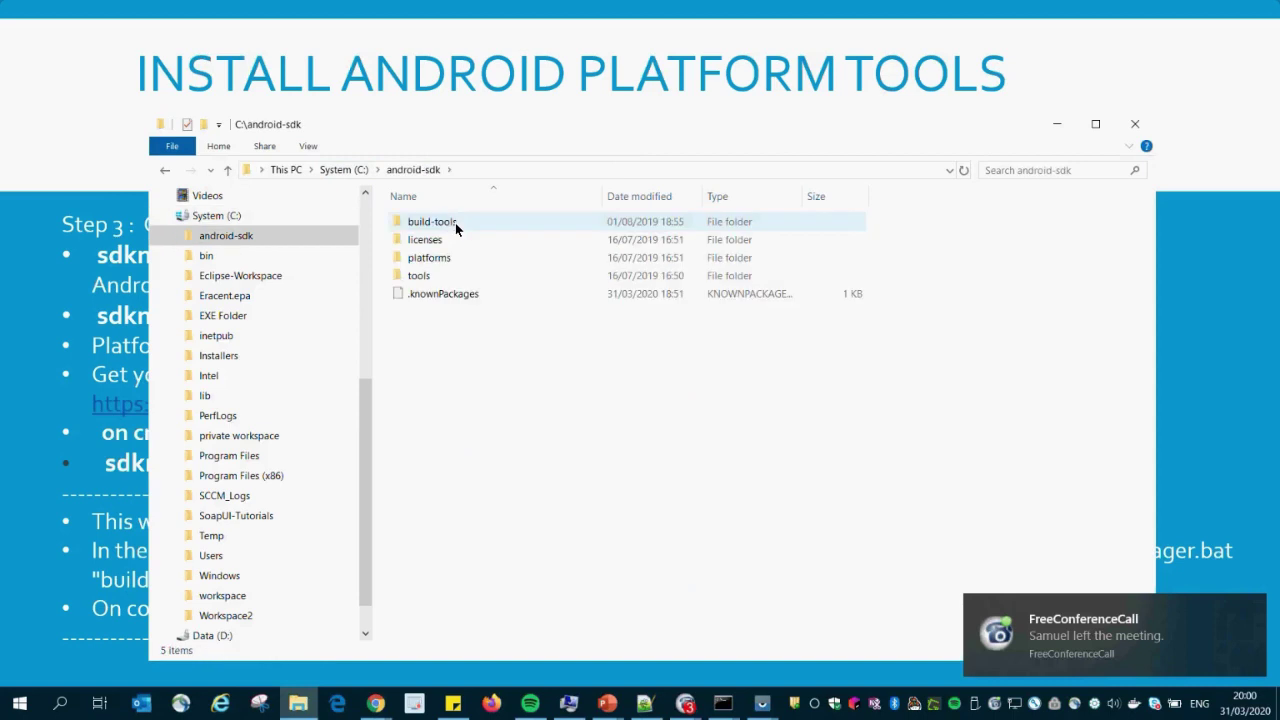
{"action": "double_click", "coordinate": [420, 277]}
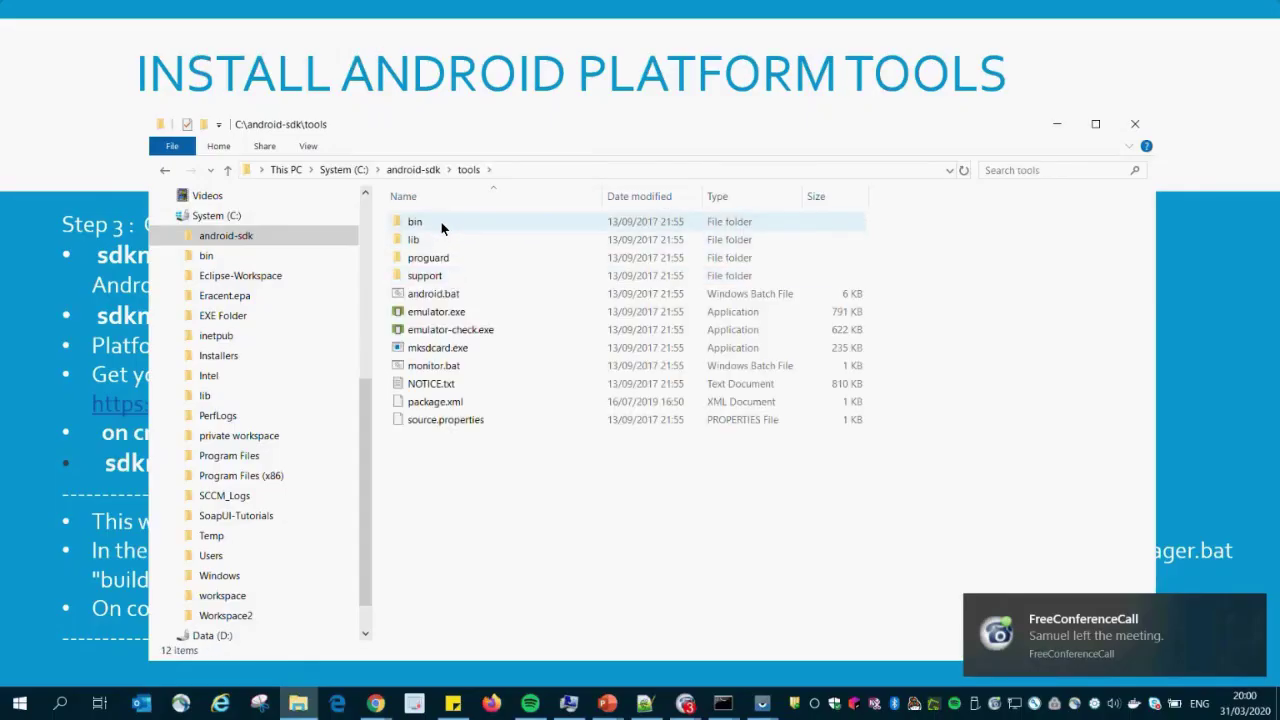
{"action": "double_click", "coordinate": [441, 224]}
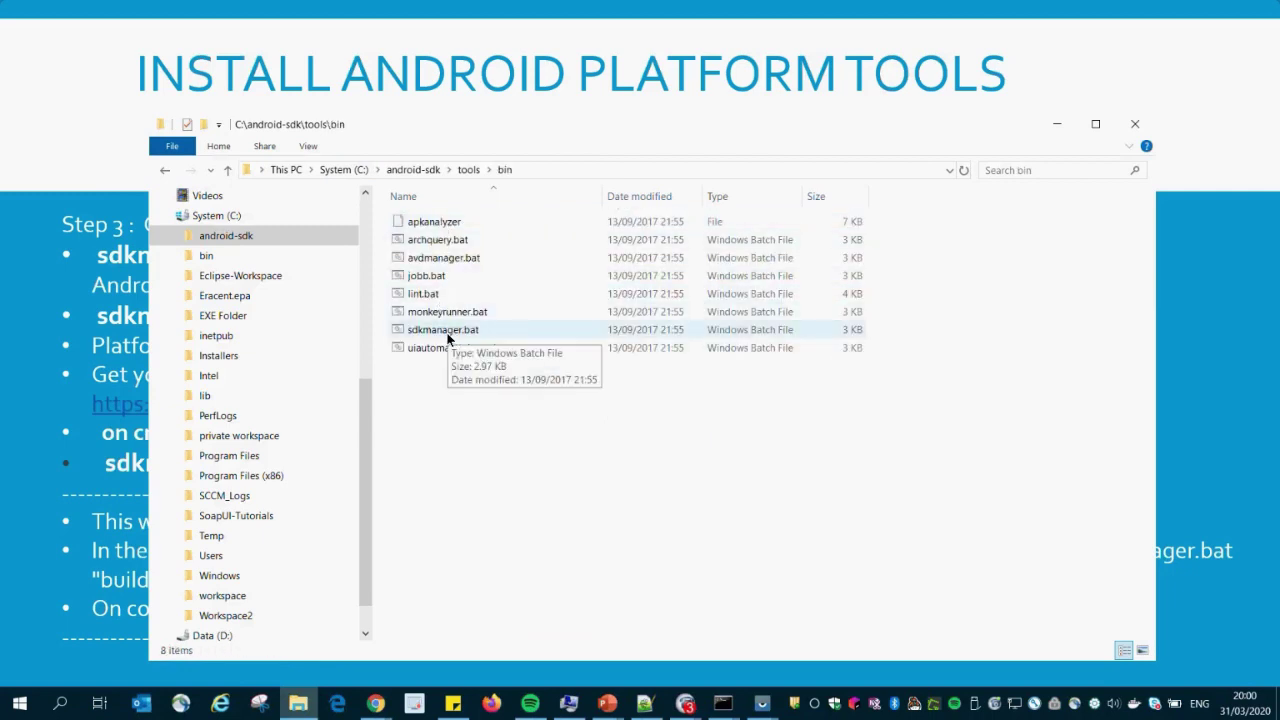
{"action": "left_click", "coordinate": [507, 327]}
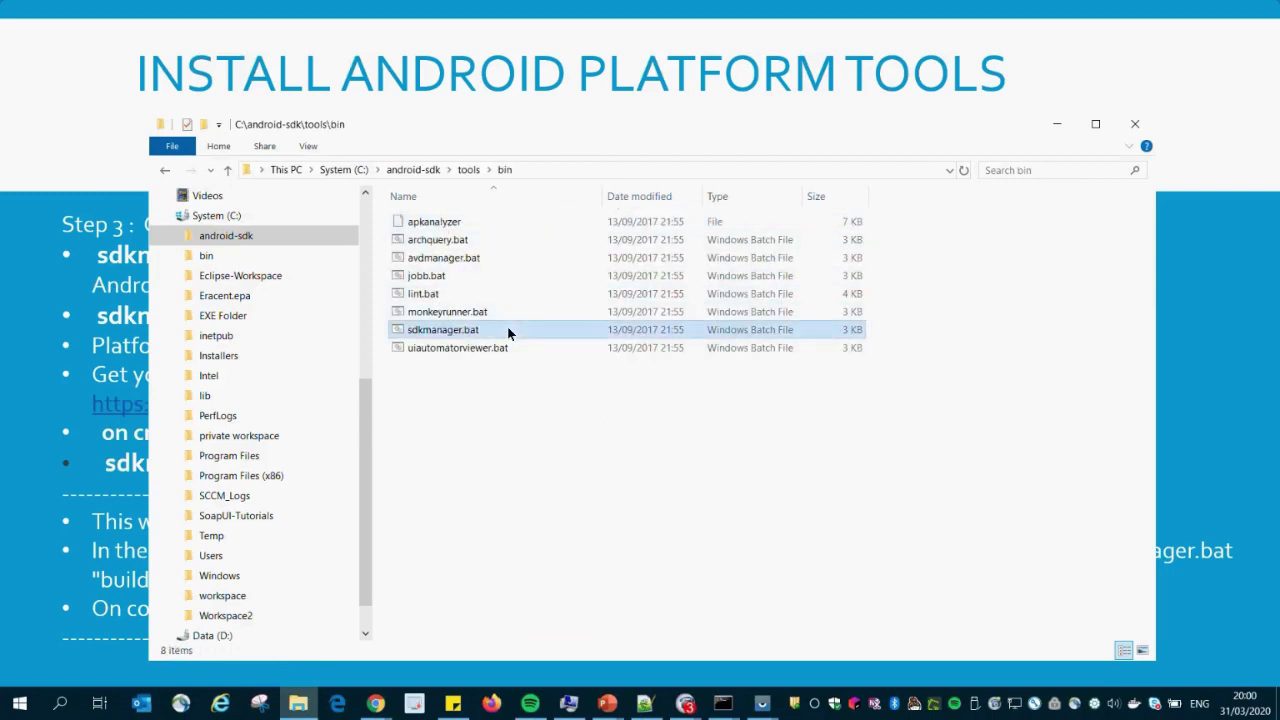
Launch cmd from the bin folder's path in File Explorer and enlarge the new command prompt window
{"action": "left_click", "coordinate": [549, 172]}
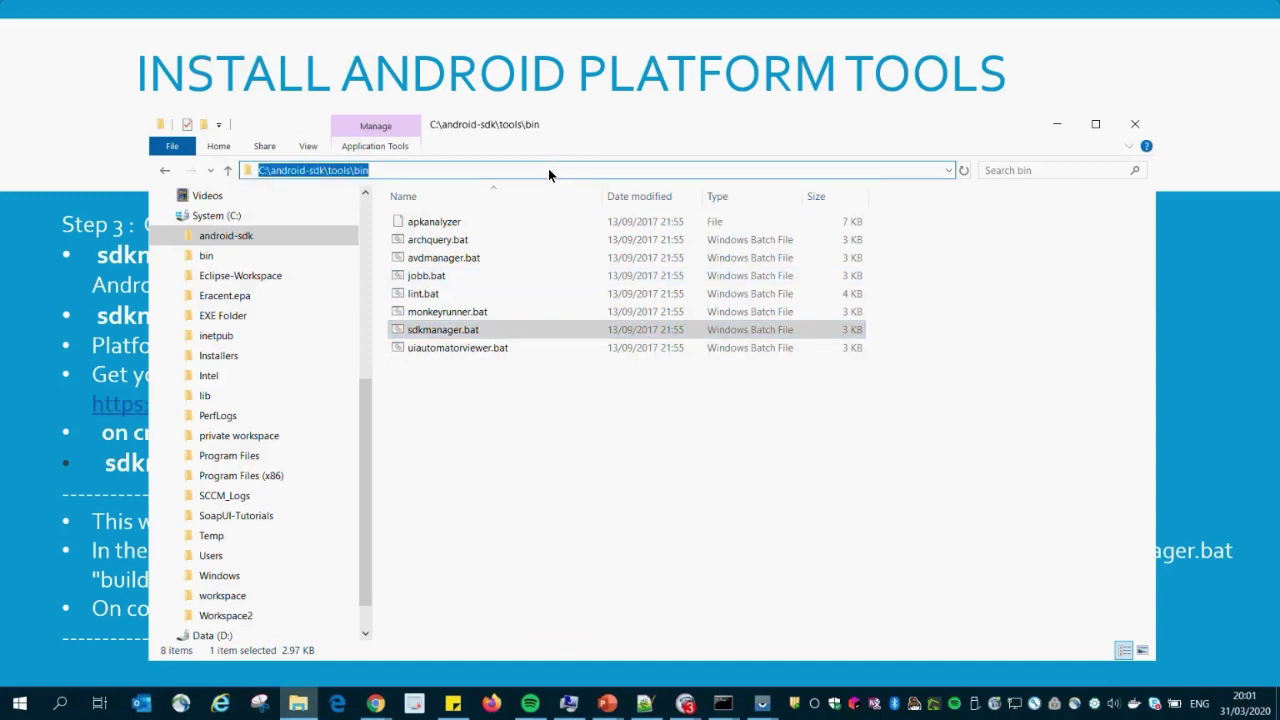
{"action": "type", "text": "cmd"}
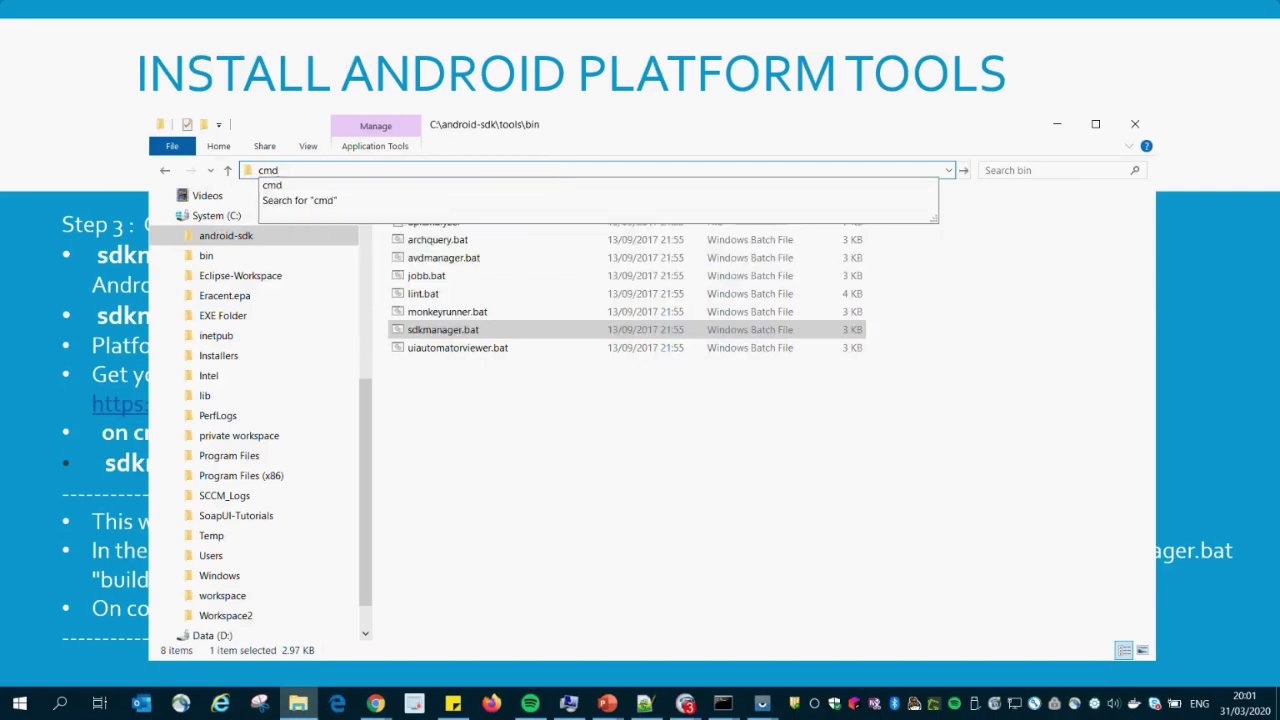
{"action": "key", "text": "Return"}
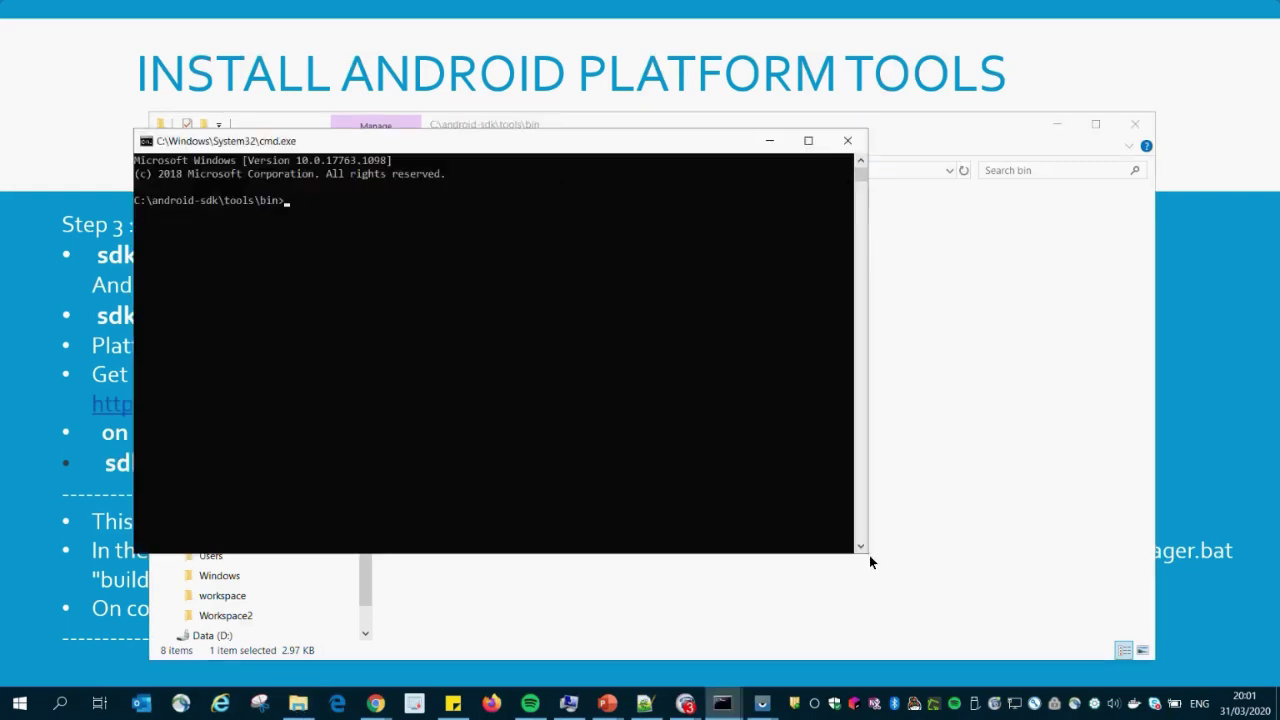
{"action": "left_click_drag", "start_coordinate": [867, 554], "coordinate": [1095, 644]}
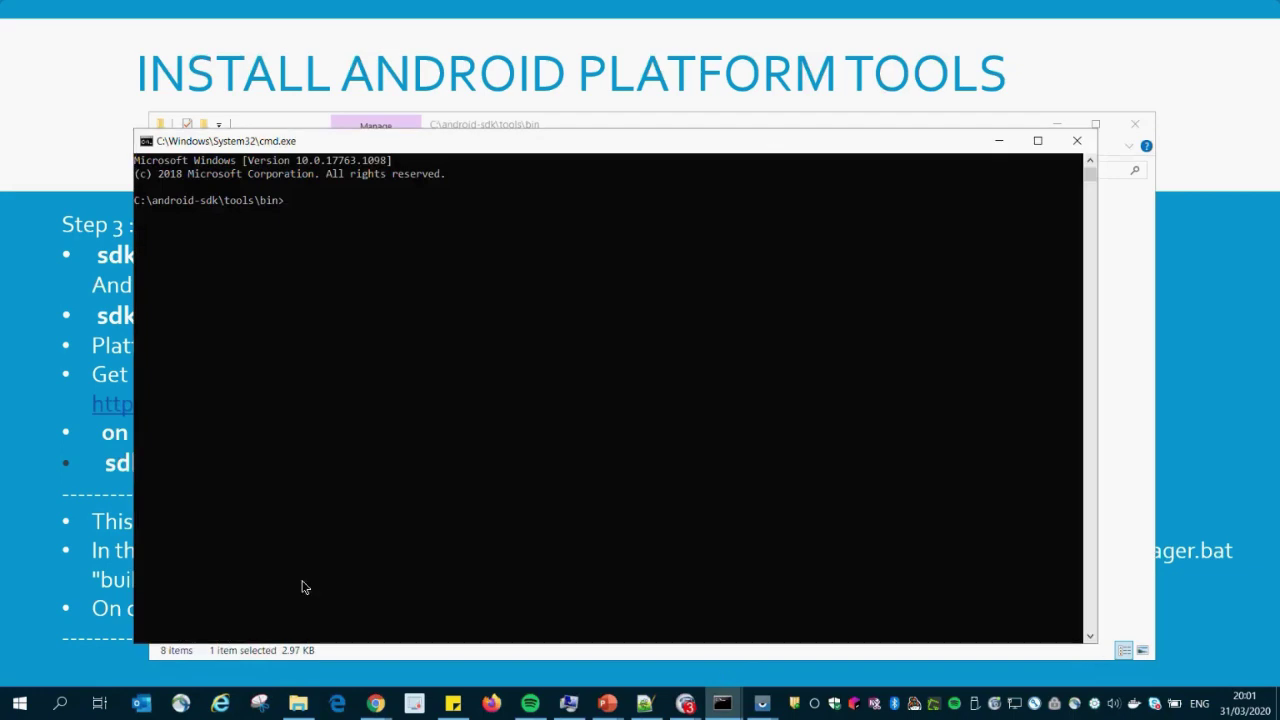
Switch to the slideshow, look ahead to the environment variables slide and return to the platform tools slide
{"action": "left_click", "coordinate": [55, 470]}
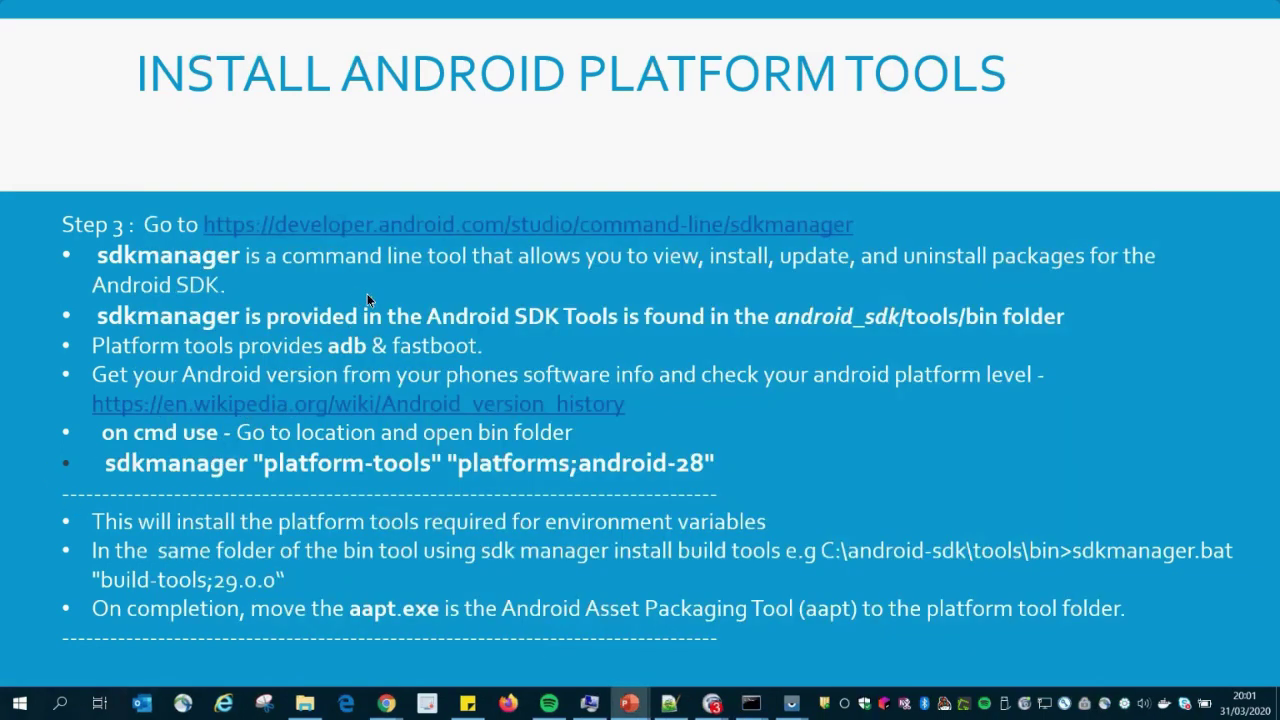
{"action": "mouse_move", "coordinate": [388, 708]}
{"action": "left_click", "coordinate": [714, 247]}
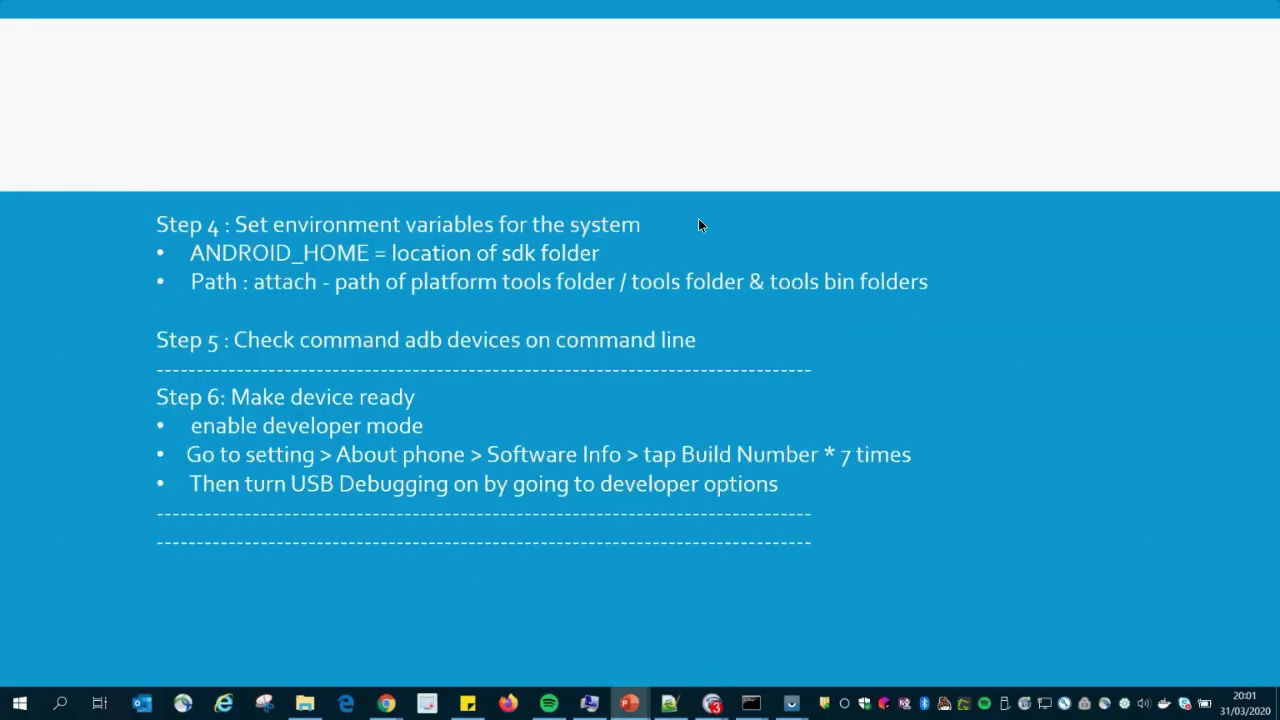
{"action": "left_click", "coordinate": [686, 344]}
{"action": "key", "text": "Left"}
{"action": "key", "text": "Left"}
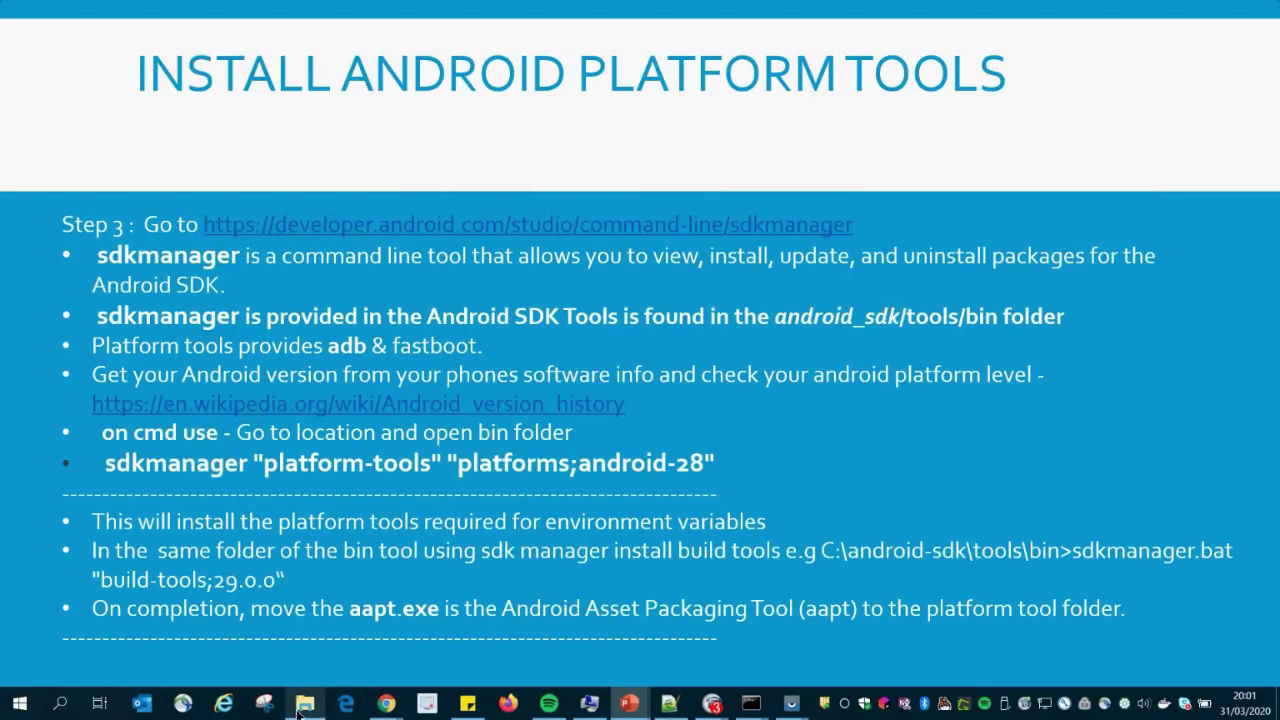
Switch to the Android version history window in Chrome and load the Android Studio download page, developer.android.com/studio
{"action": "mouse_move", "coordinate": [385, 705]}
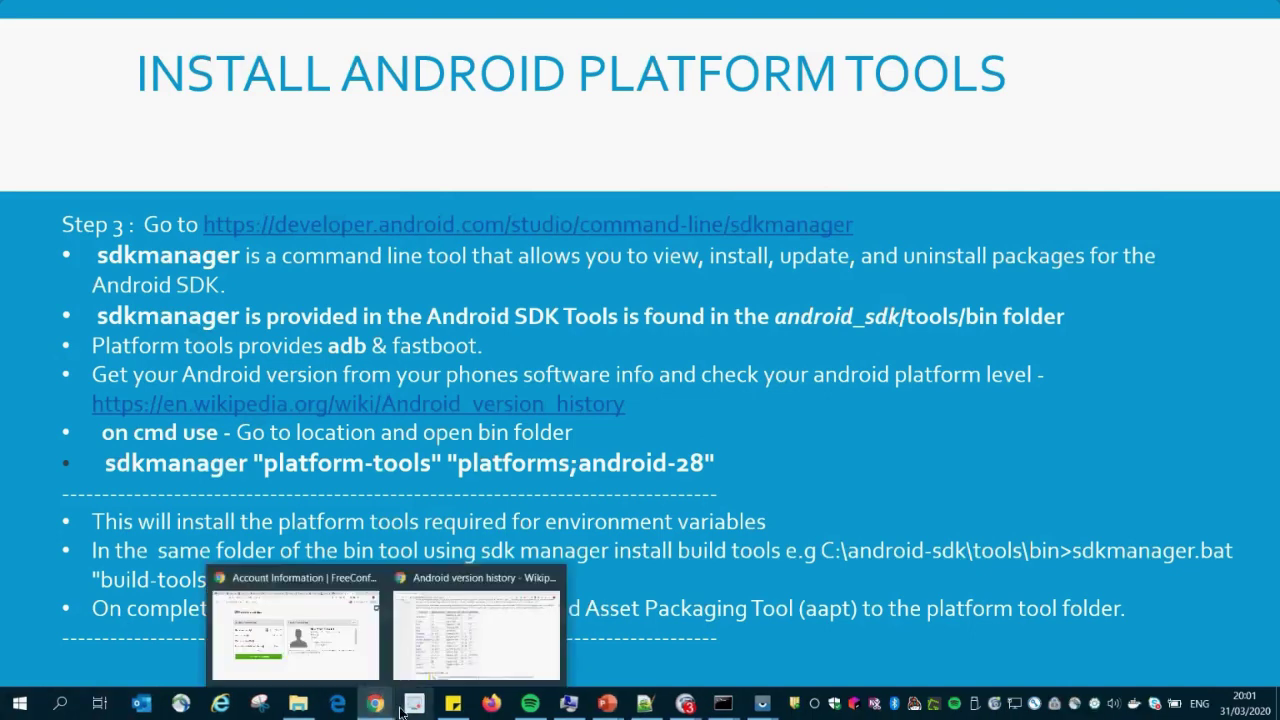
{"action": "left_click", "coordinate": [430, 660]}
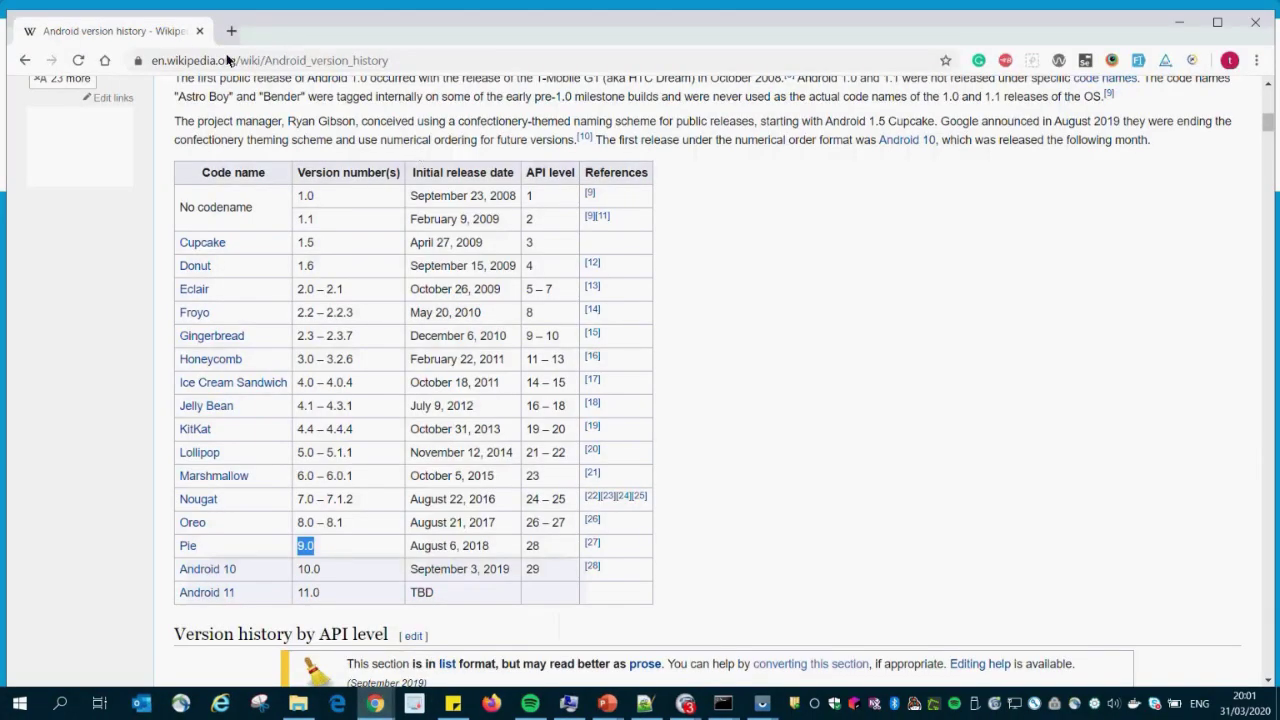
{"action": "left_click", "coordinate": [188, 58]}
{"action": "type", "text": "and"}
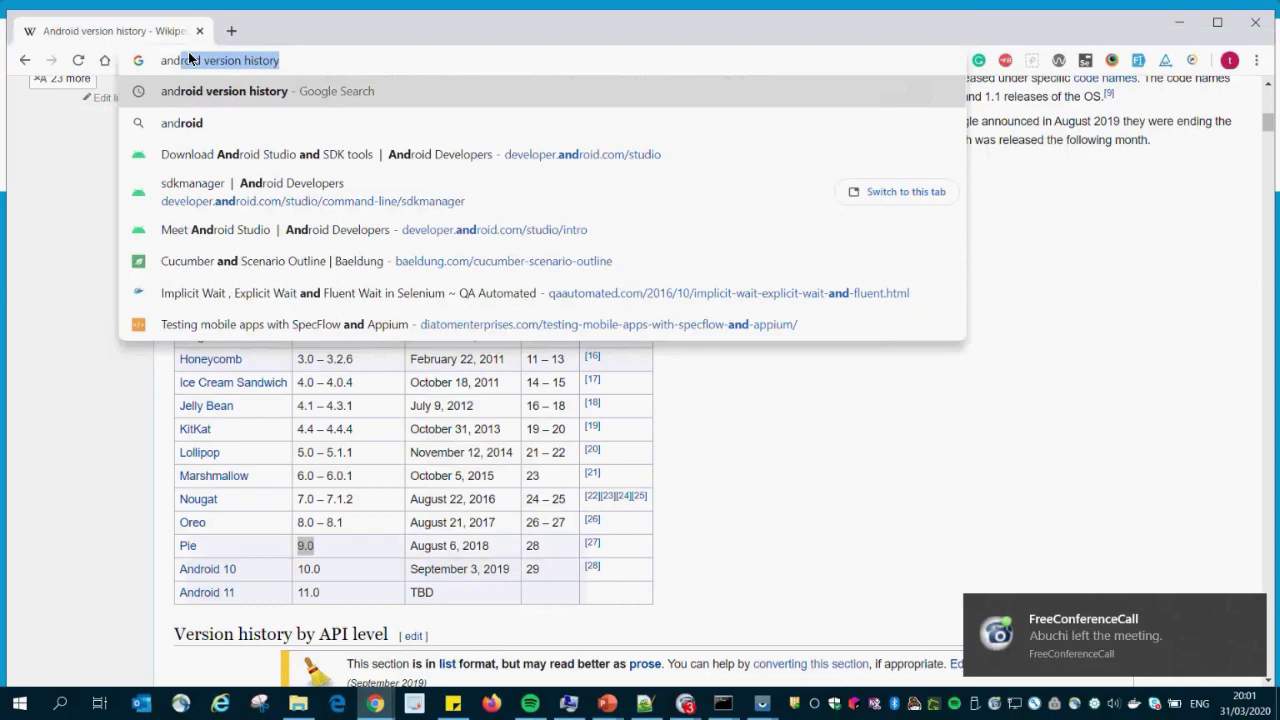
{"action": "left_click", "coordinate": [214, 154]}
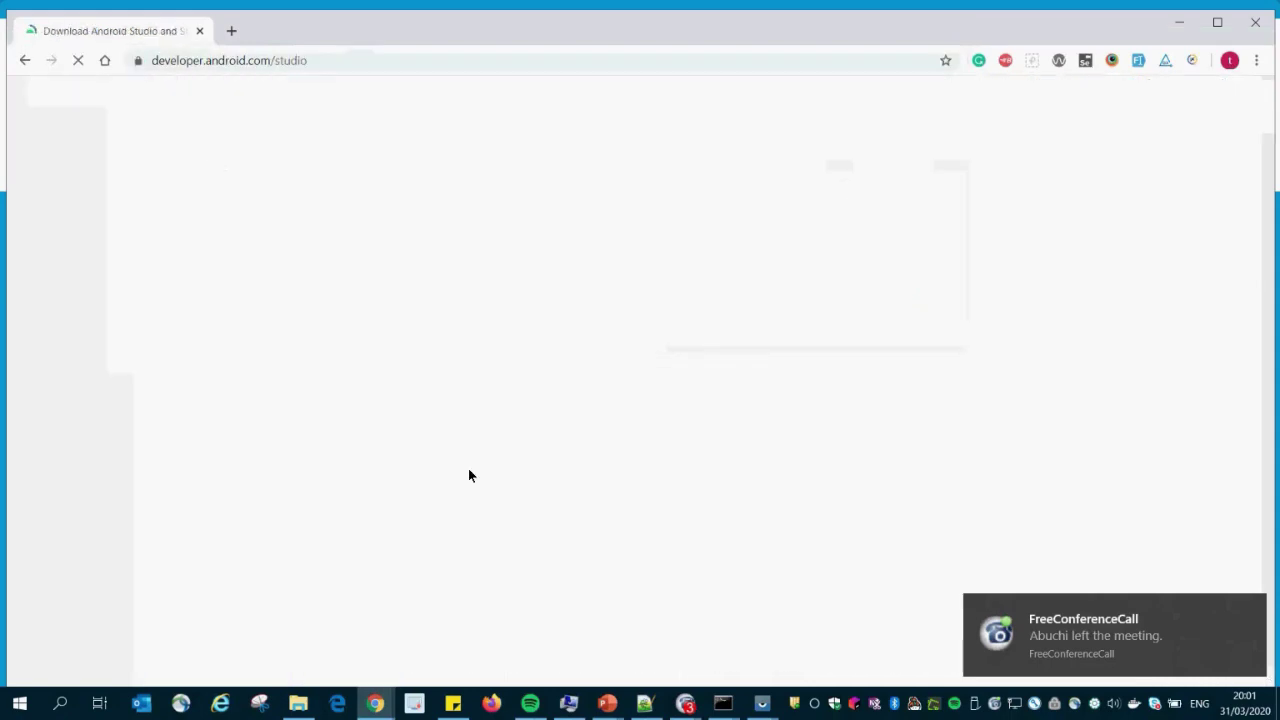
Dismiss the Chrome crash dialog and open the sdkmanager documentation from the page's "Command line tools only" section
{"action": "scroll", "coordinate": [470, 475], "scroll_direction": "down", "scroll_amount": 5}
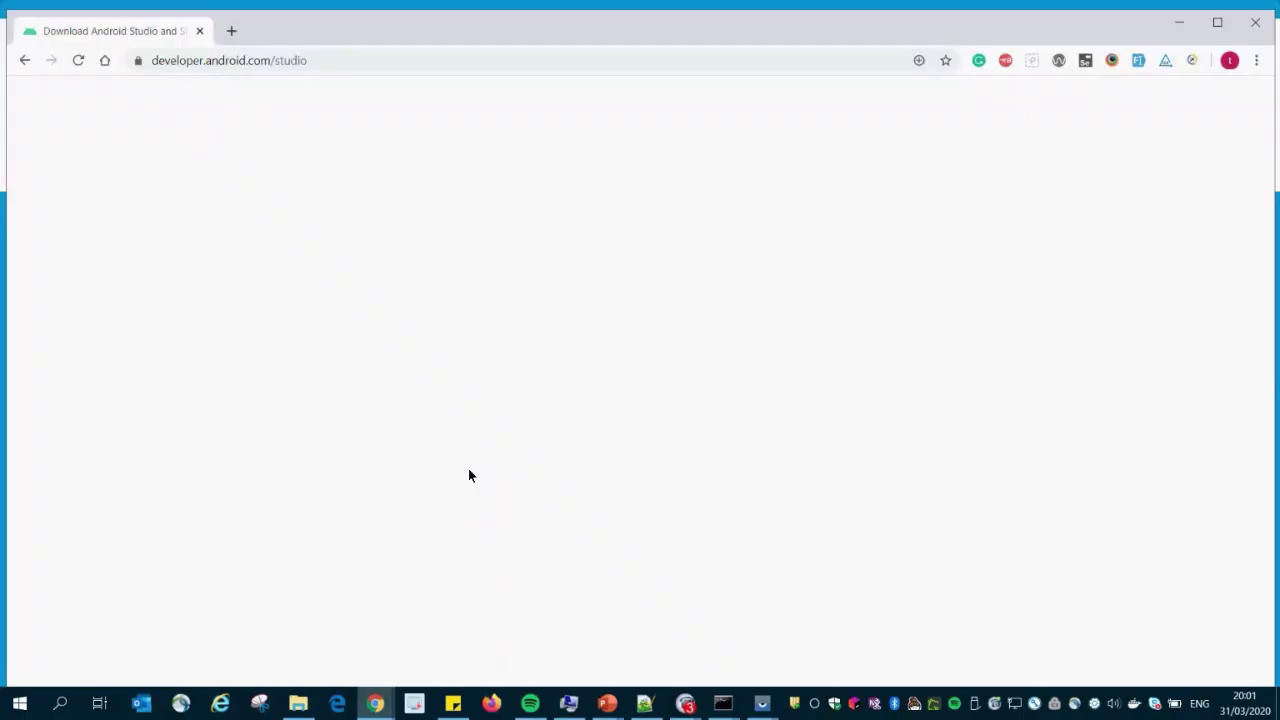
{"action": "right_click", "coordinate": [470, 475]}
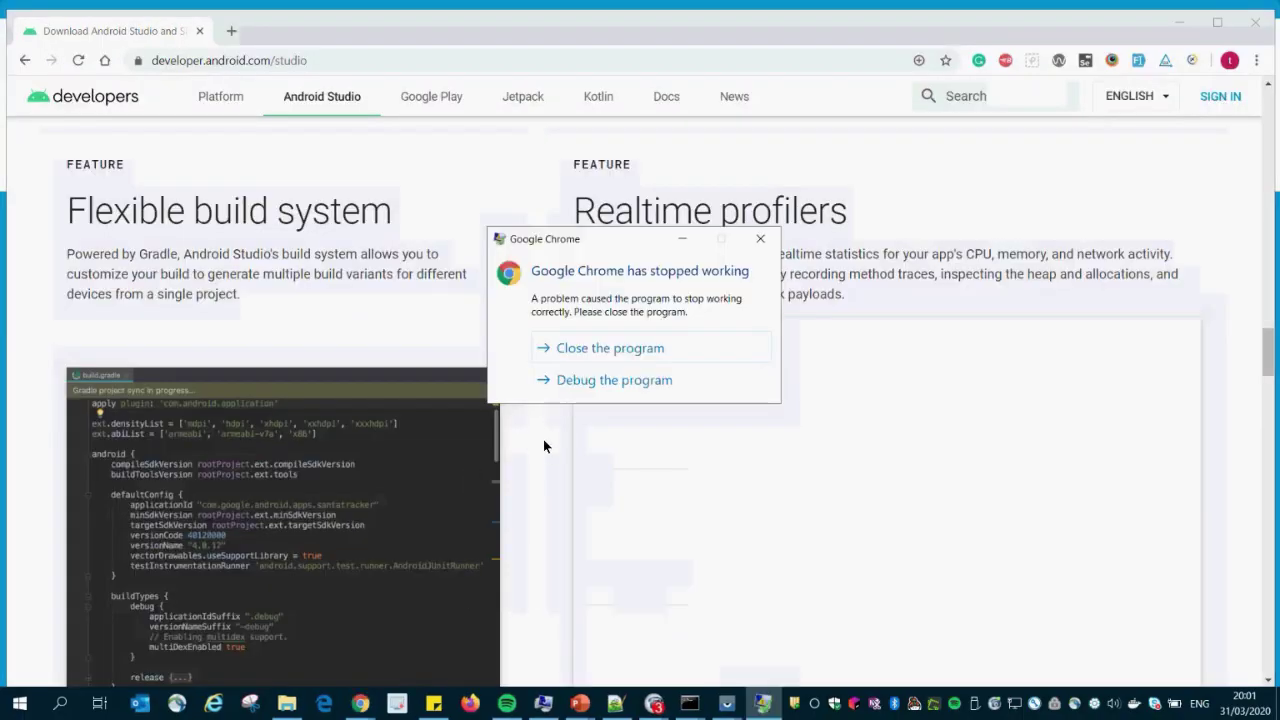
{"action": "left_click", "coordinate": [759, 244]}
{"action": "scroll", "coordinate": [562, 543], "scroll_direction": "down", "scroll_amount": 20}
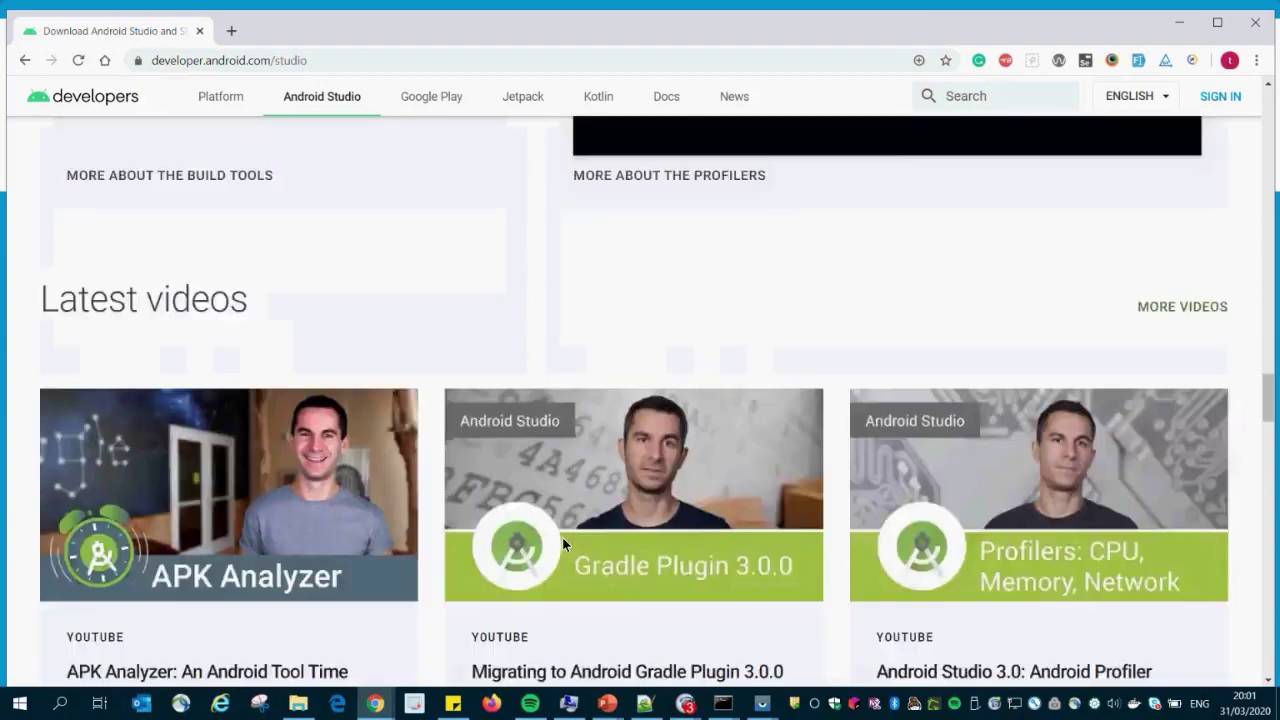
{"action": "scroll", "coordinate": [563, 545], "scroll_direction": "down", "scroll_amount": 4}
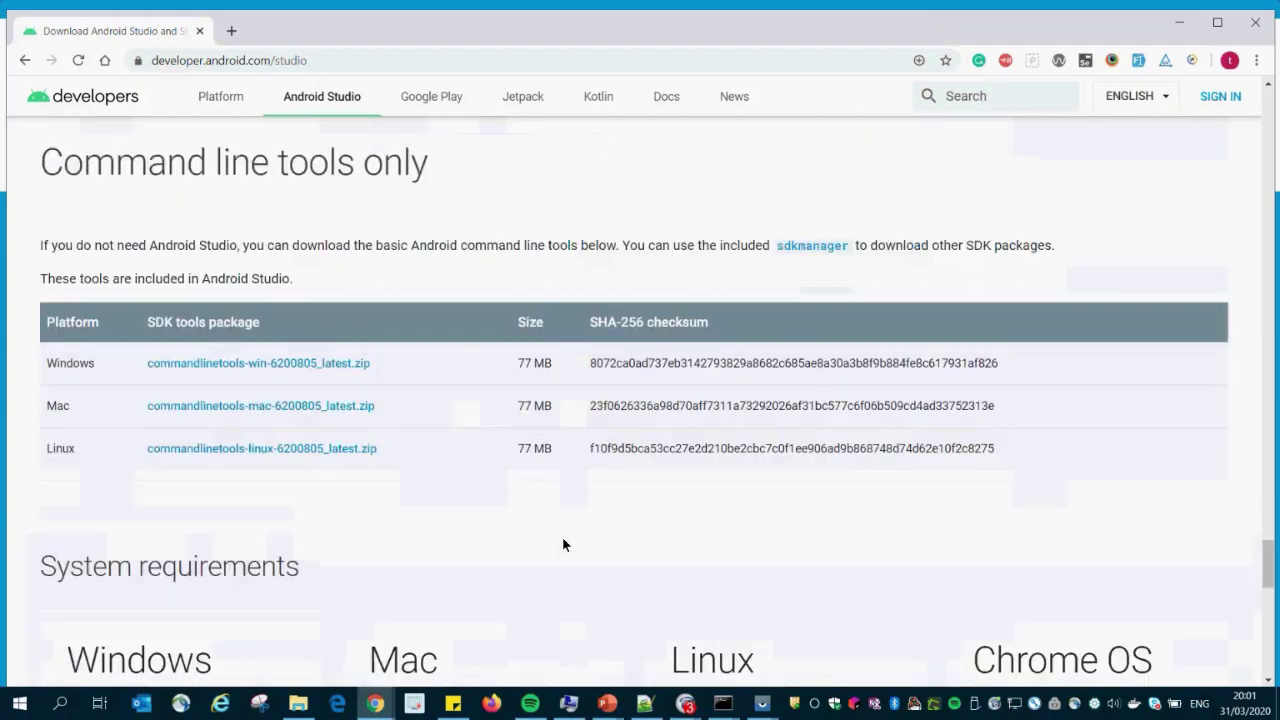
{"action": "left_click", "coordinate": [814, 245]}
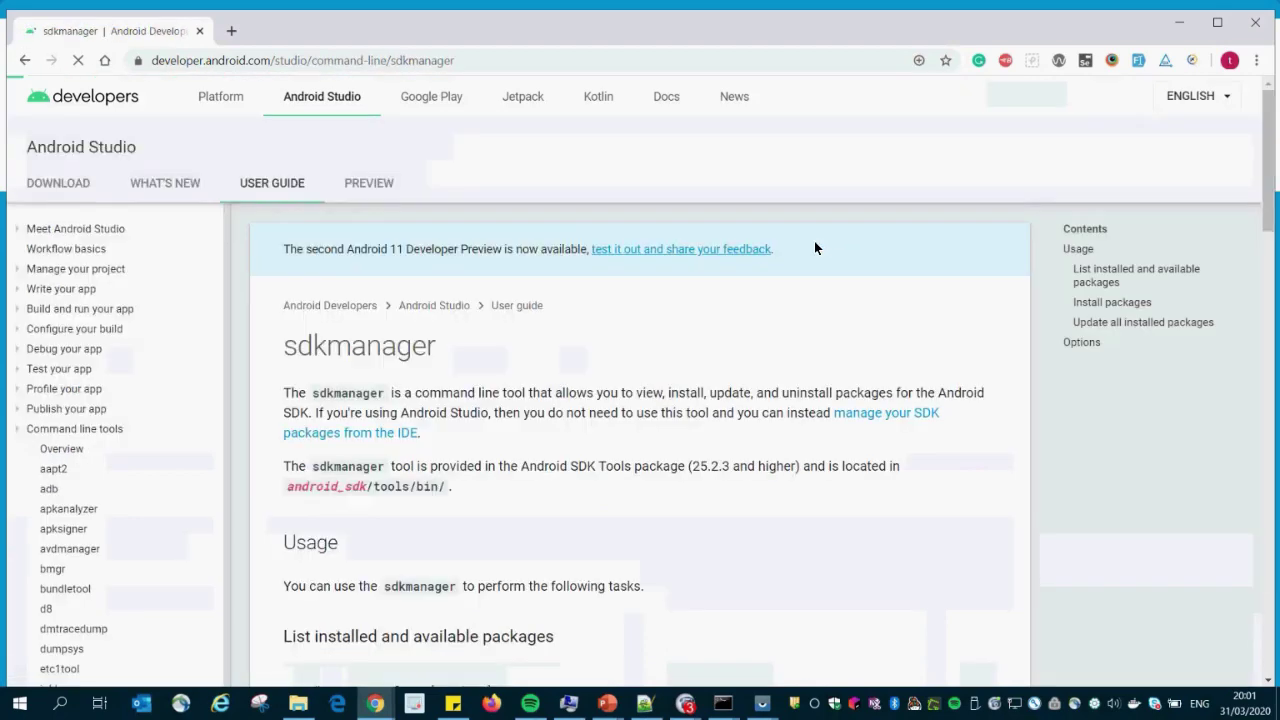
Find the Install packages section and highlight the sentence about installing the latest platform tools
{"action": "scroll", "coordinate": [540, 436], "scroll_direction": "down", "scroll_amount": 5}
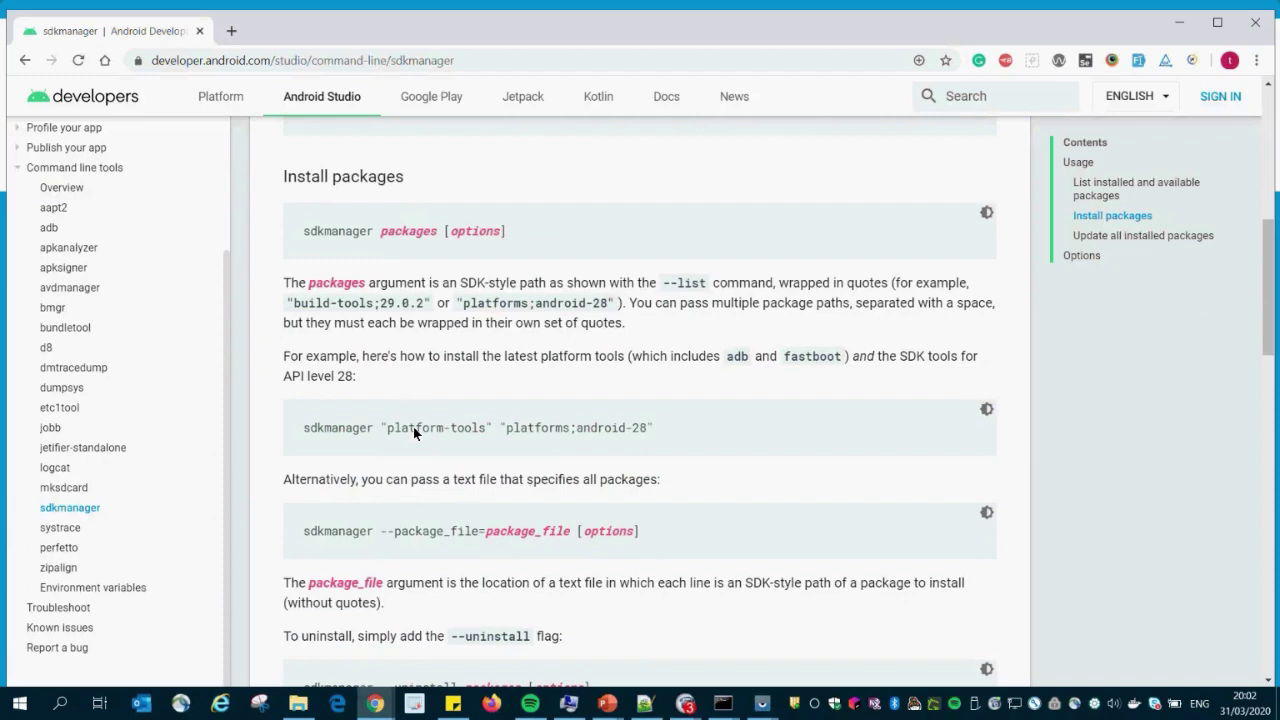
{"action": "left_click_drag", "start_coordinate": [306, 356], "coordinate": [730, 360]}
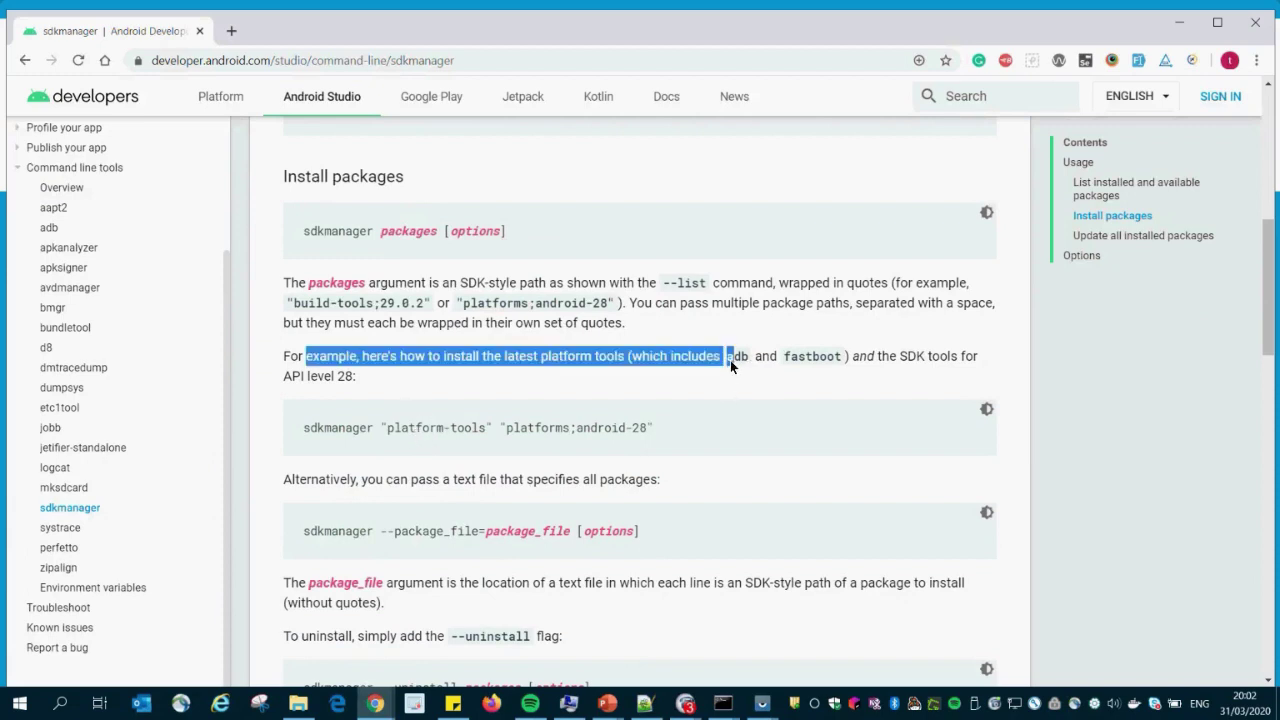
{"action": "left_click", "coordinate": [748, 362]}
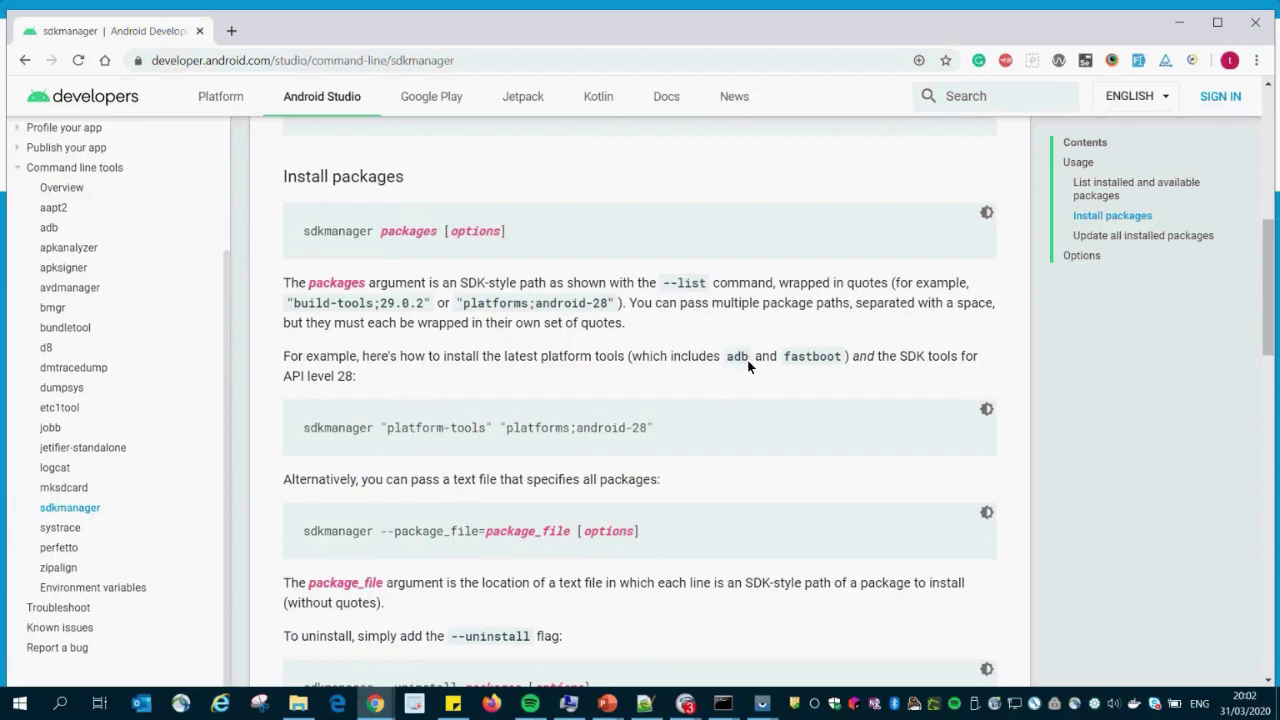
Switch to the command prompt where adb devices was run and highlight the command's error text
{"action": "left_click", "coordinate": [718, 710]}
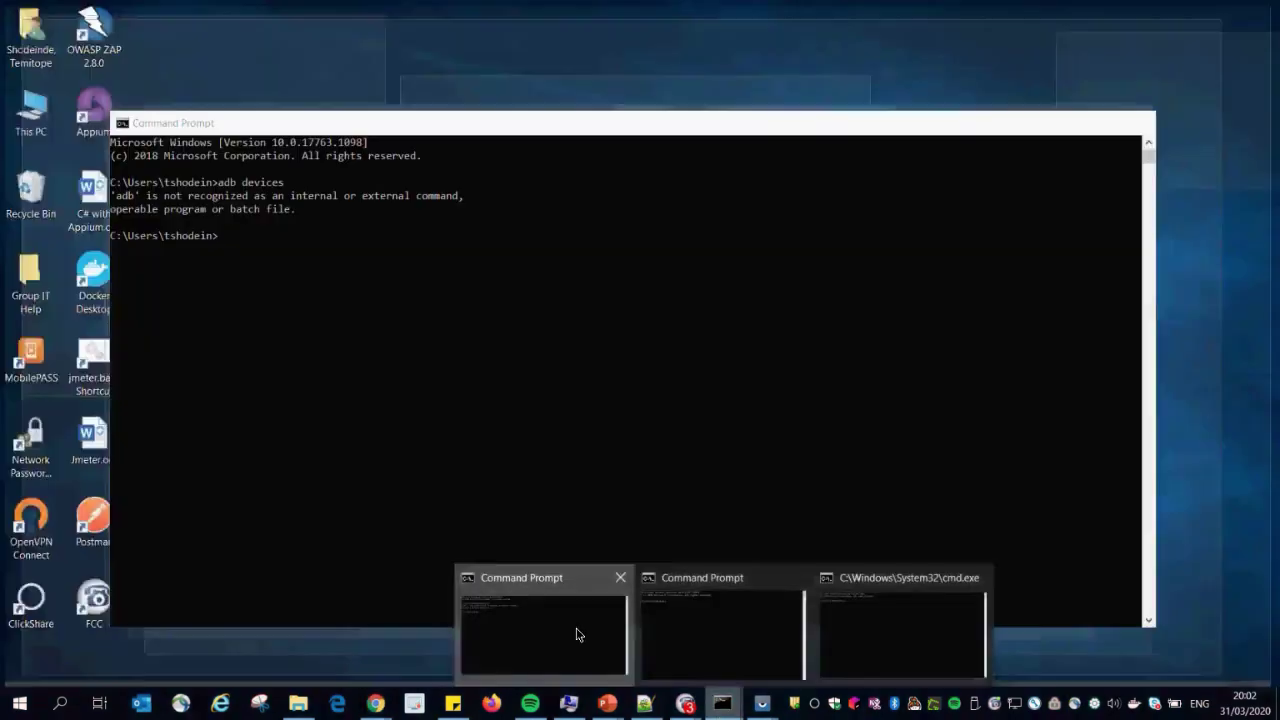
{"action": "left_click", "coordinate": [578, 634]}
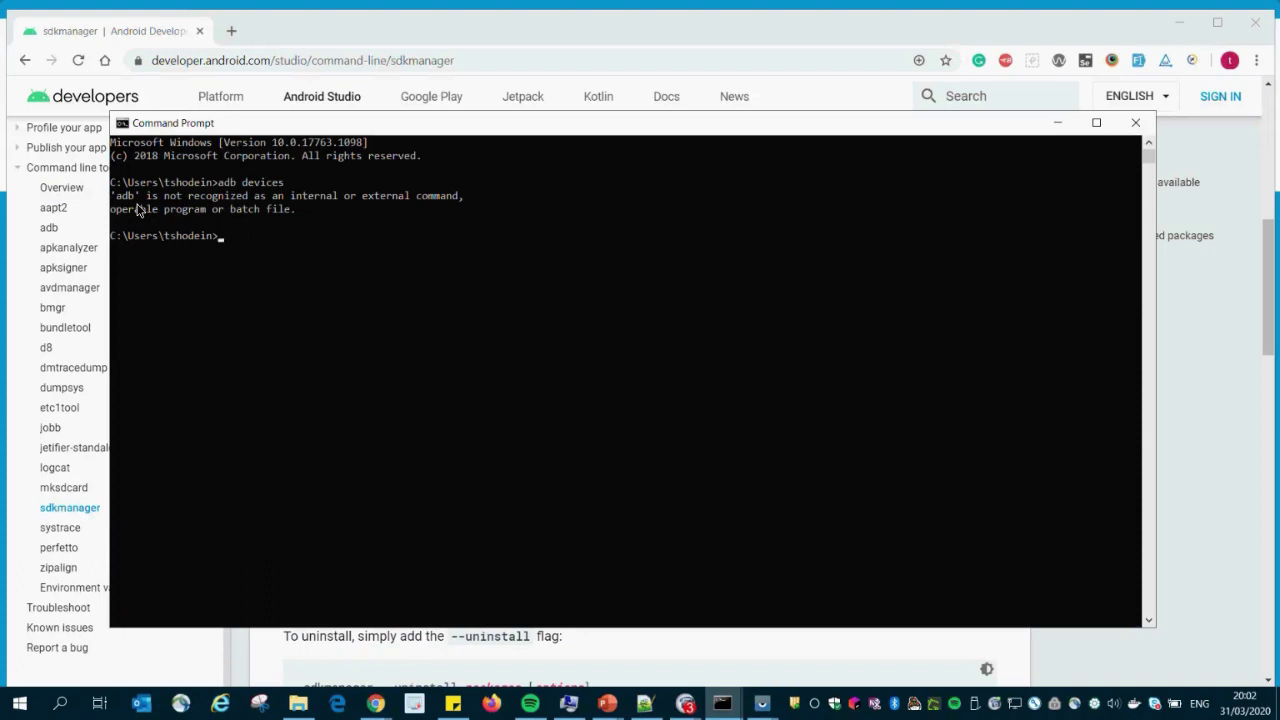
{"action": "left_click_drag", "start_coordinate": [367, 210], "coordinate": [104, 198]}
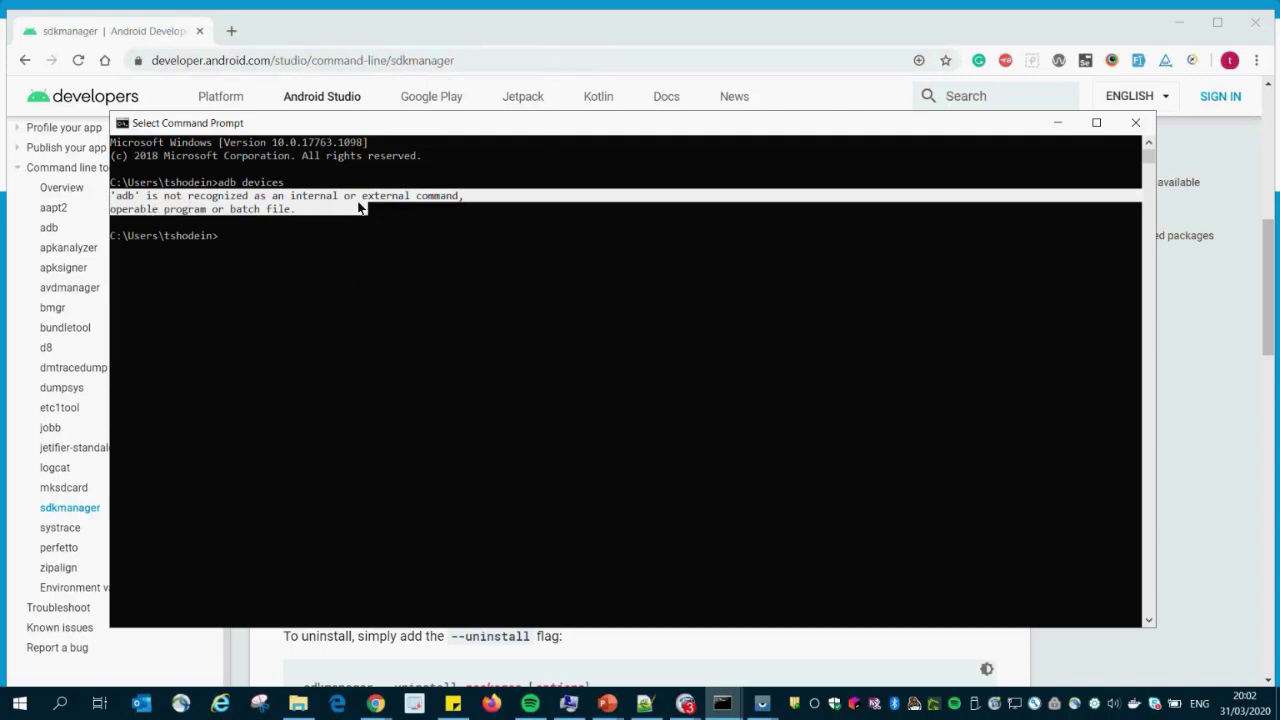
Return to the sdkmanager documentation and examine the API level 28 install example, highlighting platform tools, adb and sdkmanager
{"action": "left_click", "coordinate": [496, 61]}
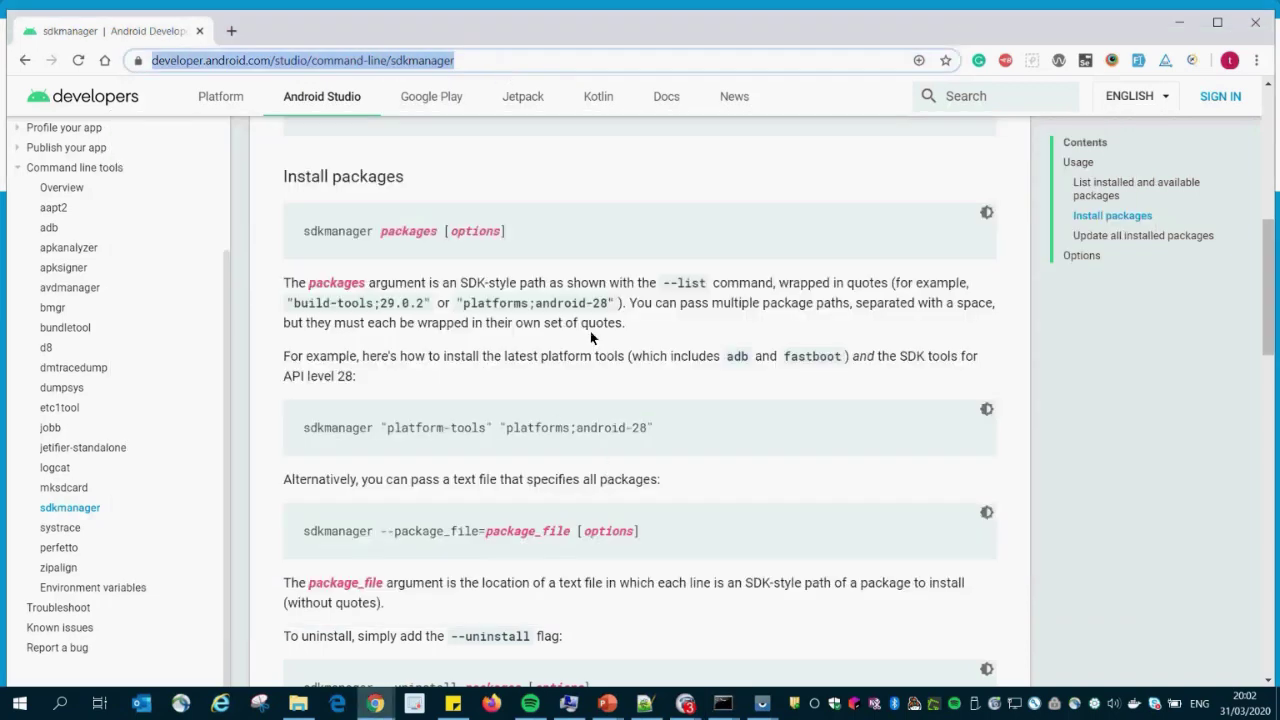
{"action": "left_click_drag", "start_coordinate": [741, 362], "coordinate": [557, 427]}
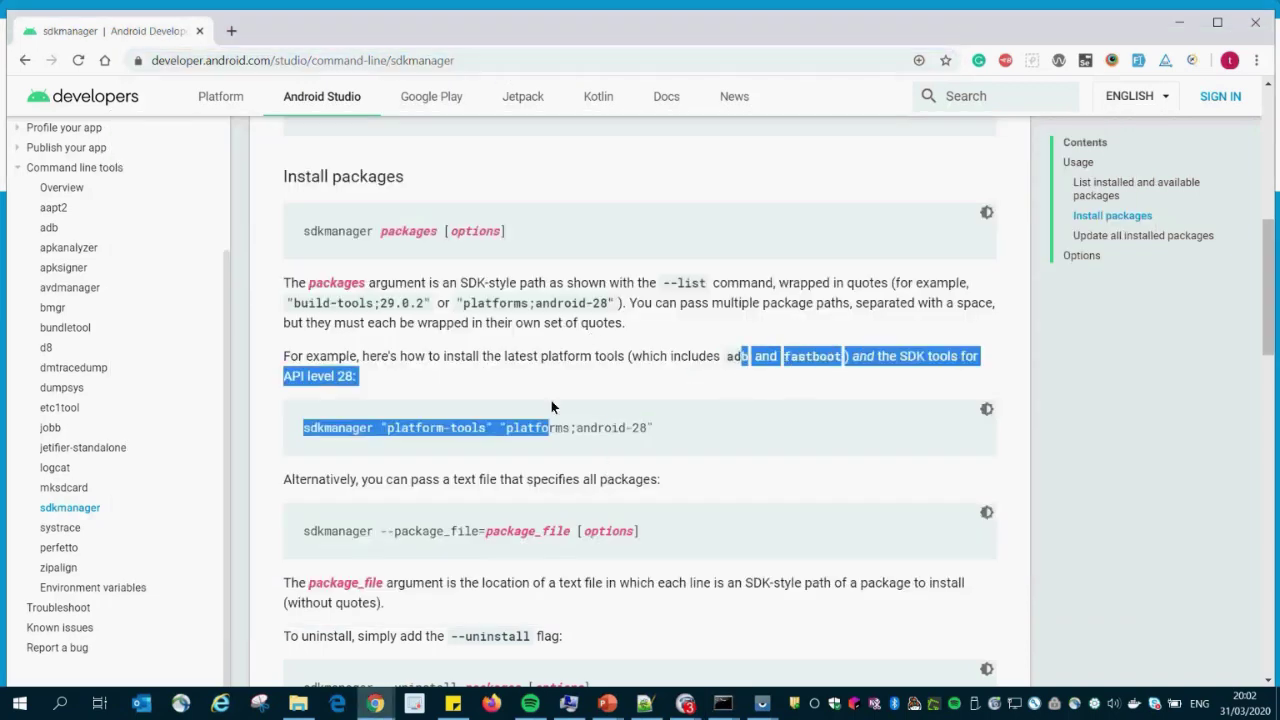
{"action": "left_click", "coordinate": [653, 375]}
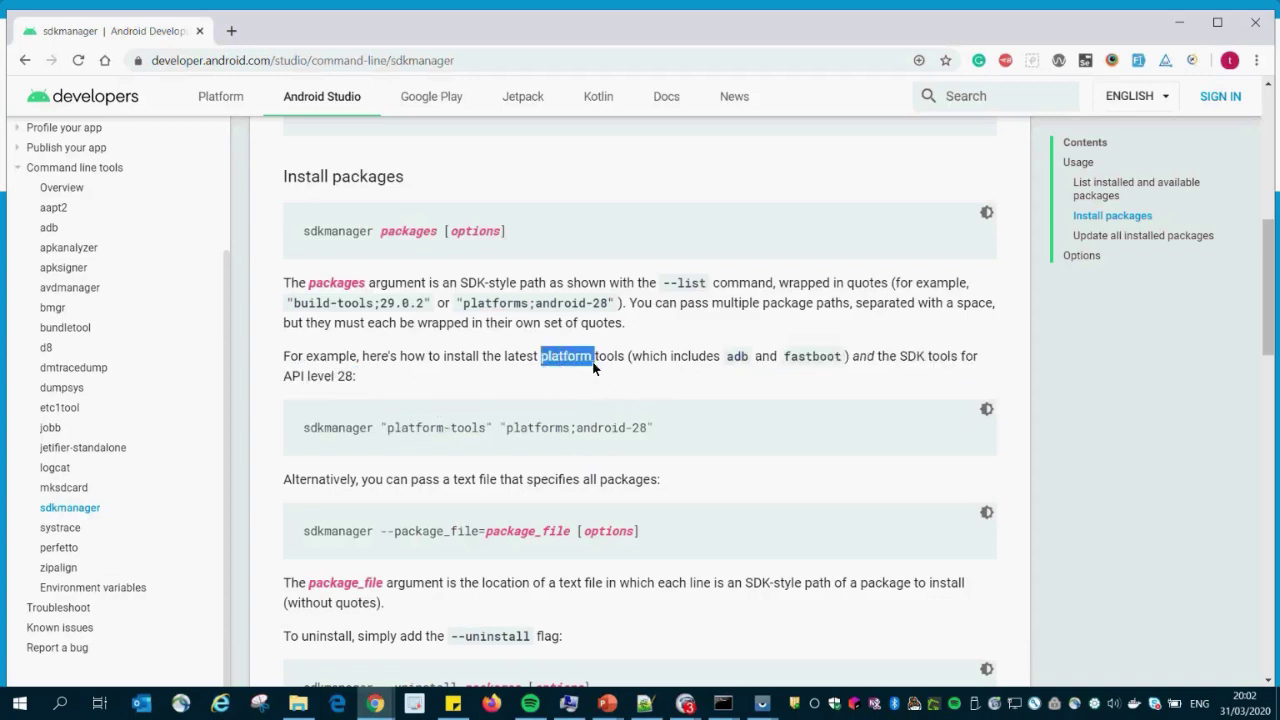
{"action": "left_click_drag", "start_coordinate": [612, 370], "coordinate": [606, 365]}
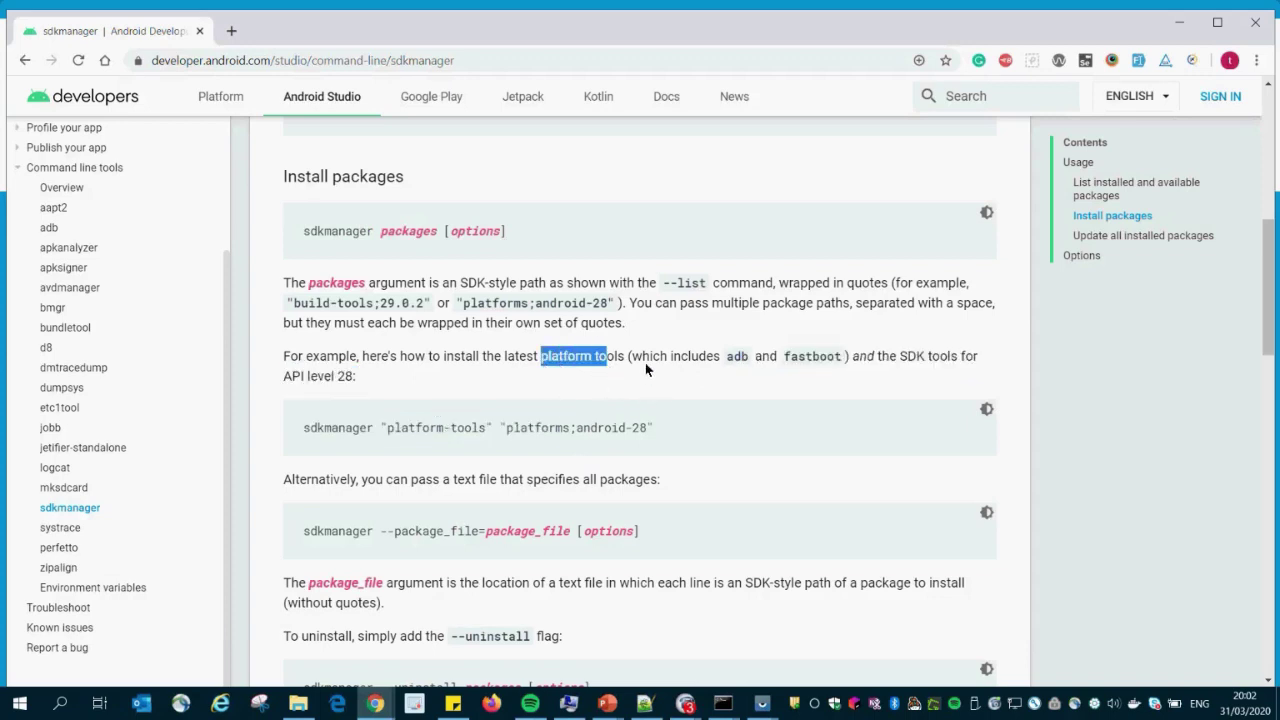
{"action": "double_click", "coordinate": [730, 355]}
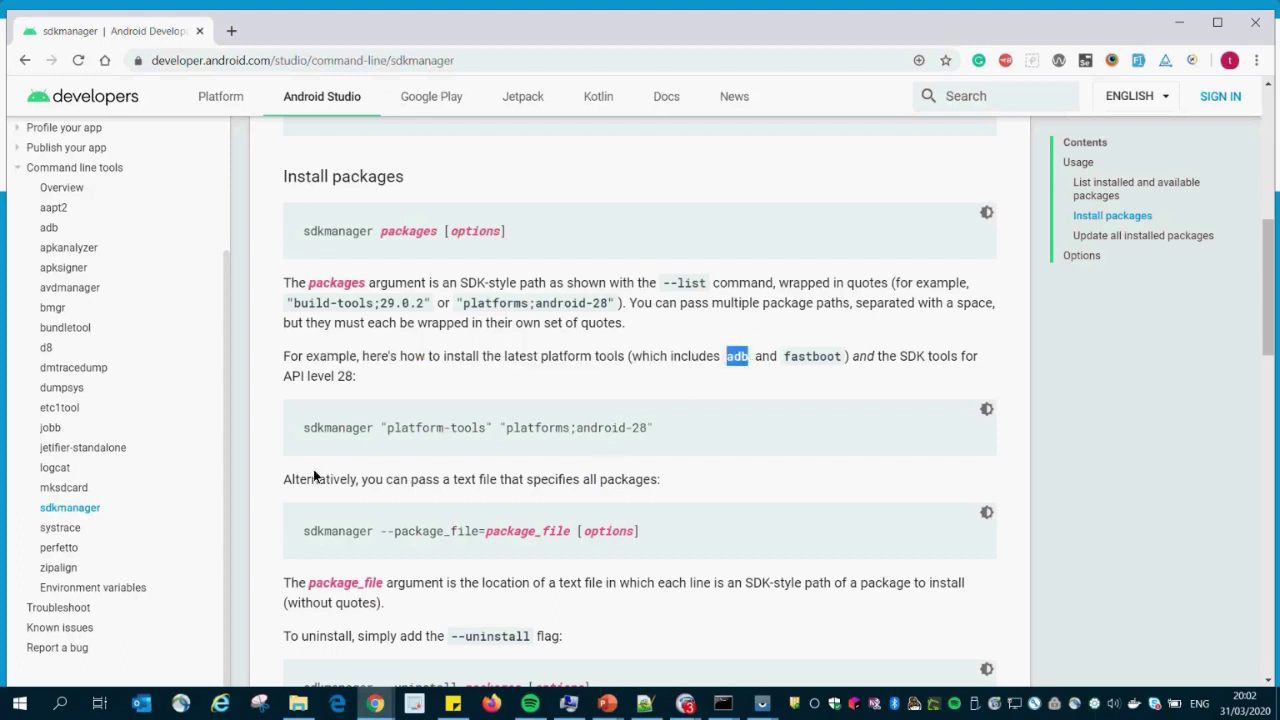
{"action": "left_click_drag", "start_coordinate": [304, 430], "coordinate": [375, 431]}
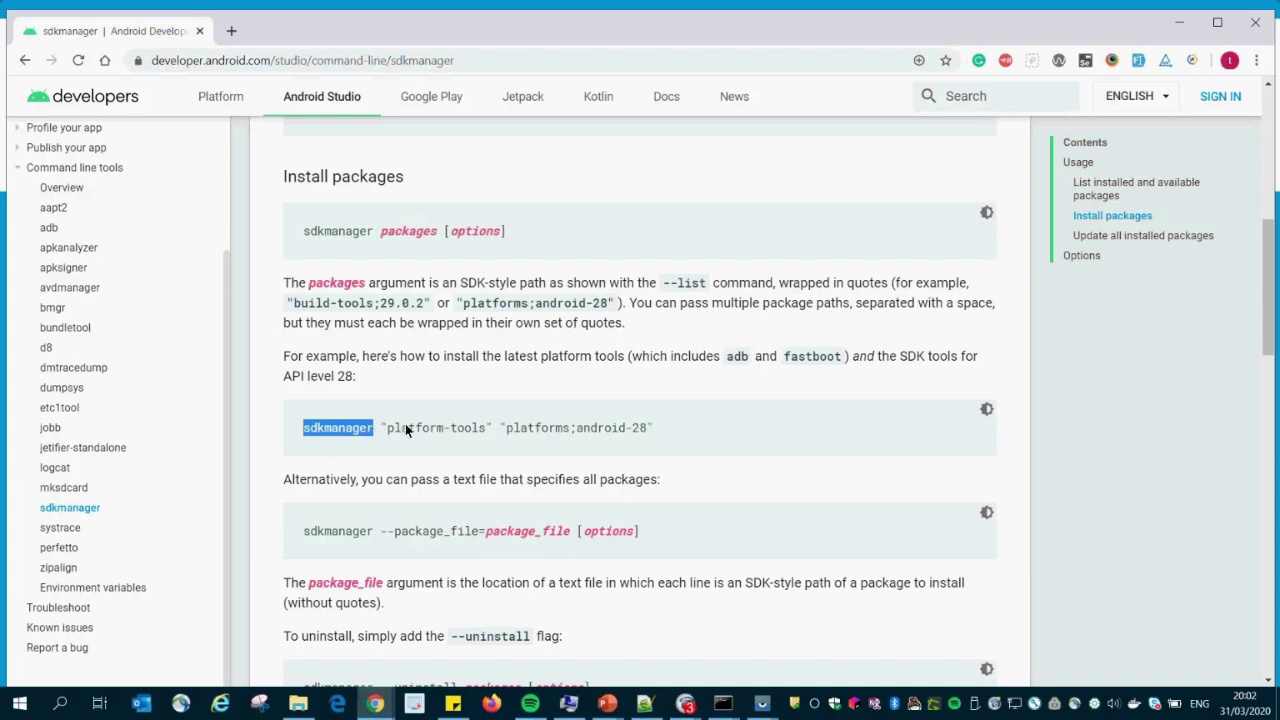
{"action": "left_click", "coordinate": [387, 433]}
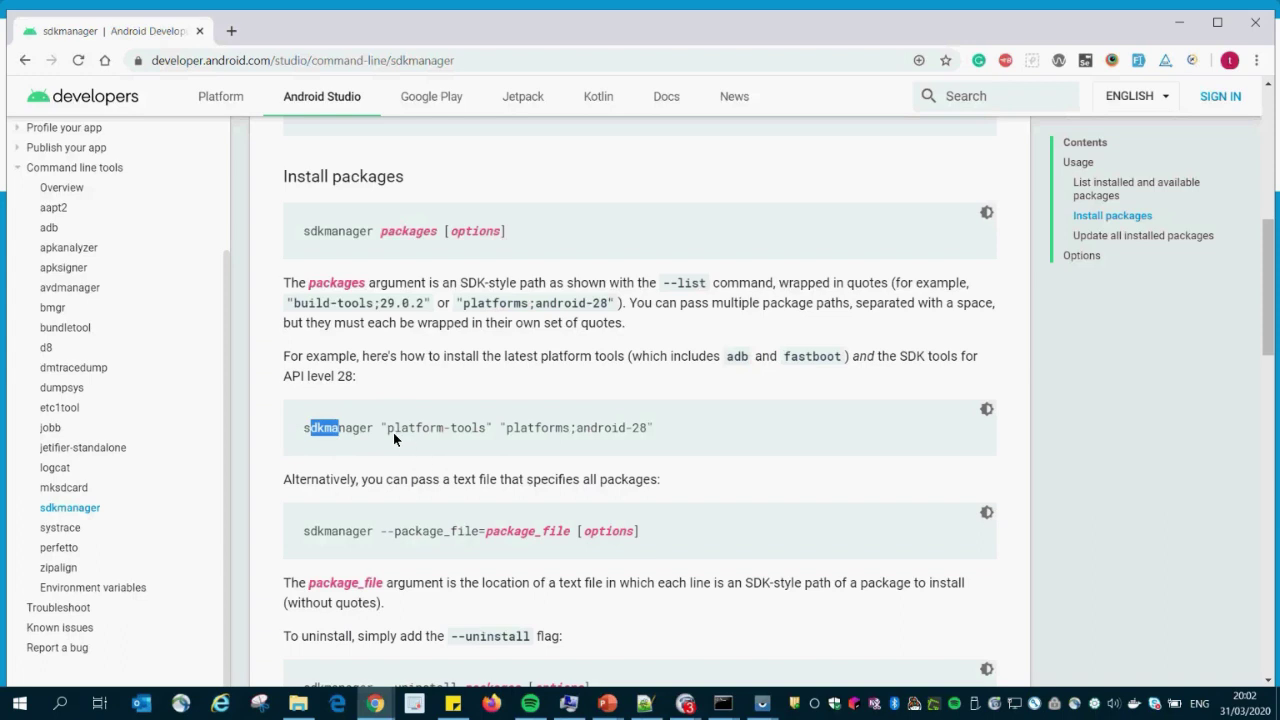
Copy the example command sdkmanager "platform-tools" "platforms;android-28" from the documentation and close the command prompt already open in tools\bin
{"action": "left_click_drag", "start_coordinate": [390, 432], "coordinate": [643, 440]}
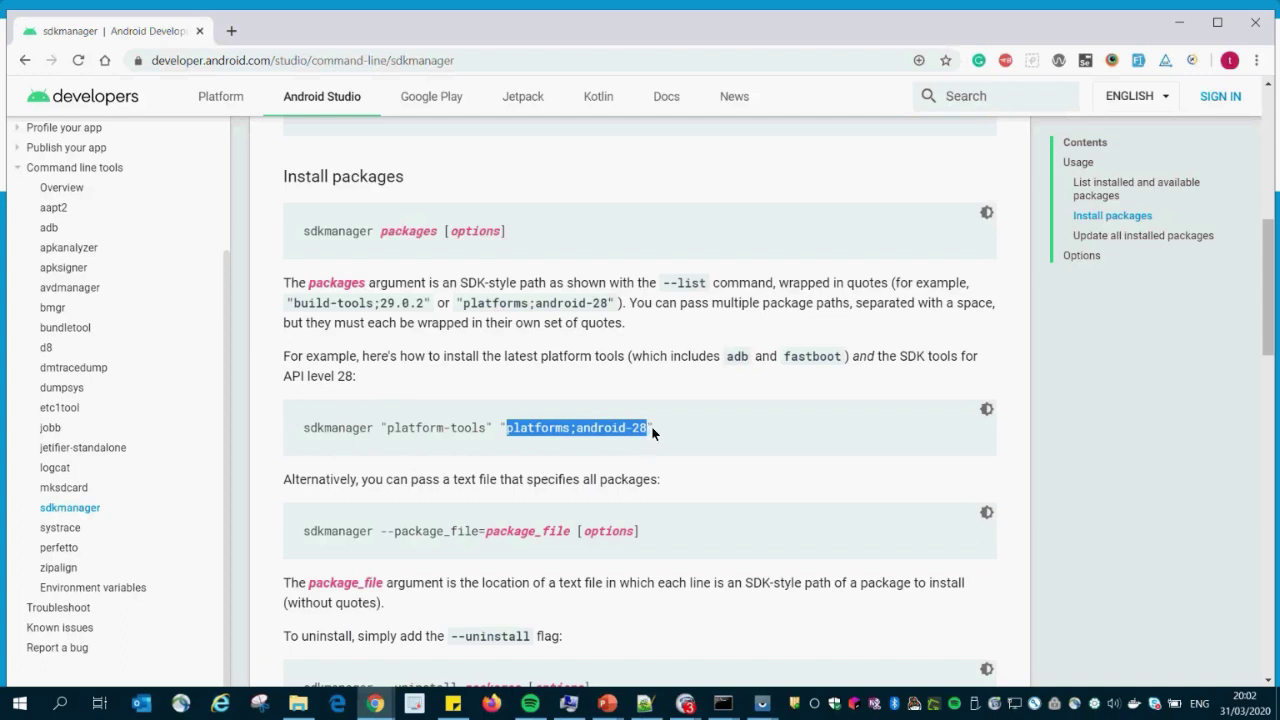
{"action": "left_click_drag", "start_coordinate": [653, 425], "coordinate": [331, 428]}
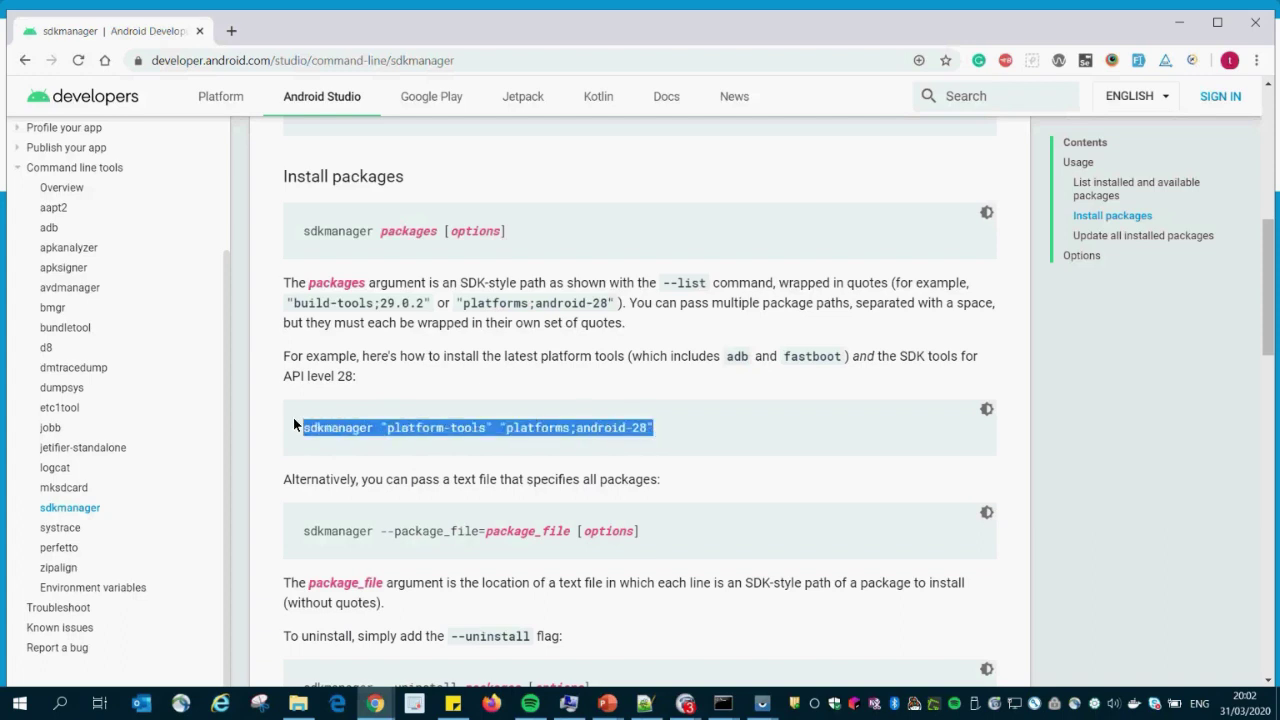
{"action": "left_click", "coordinate": [722, 703]}
{"action": "left_click", "coordinate": [838, 624]}
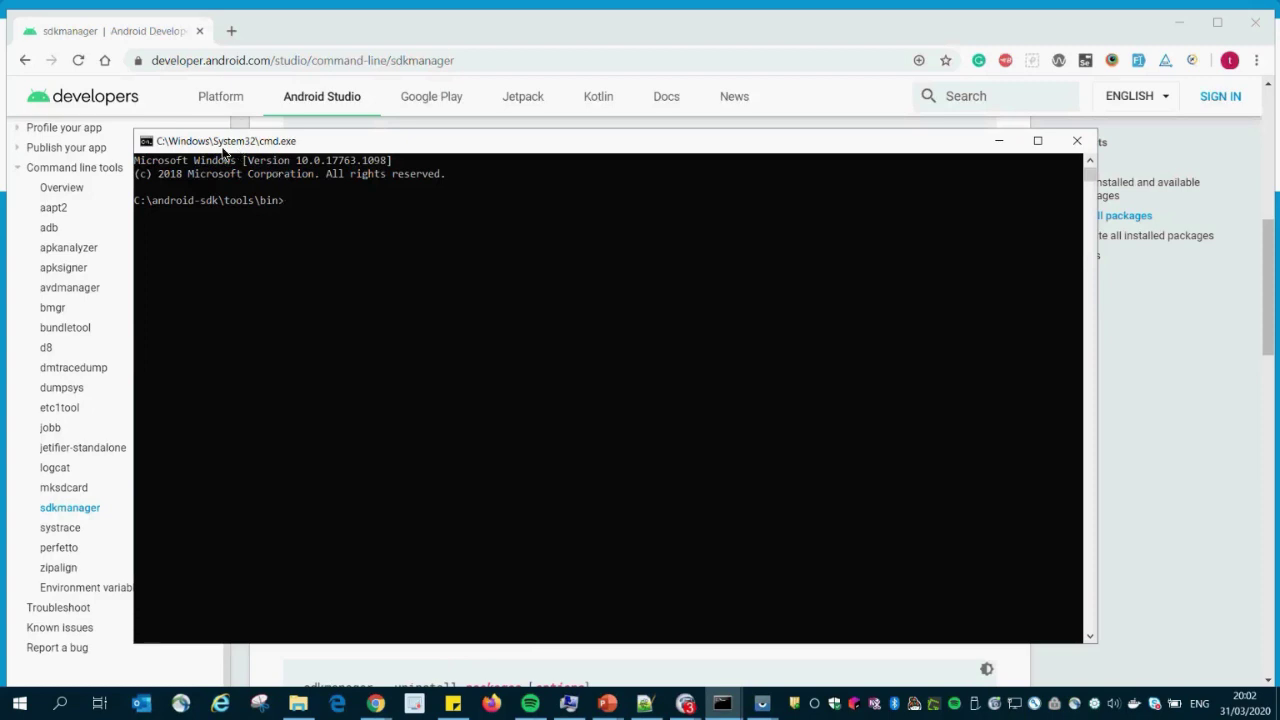
{"action": "left_click_drag", "start_coordinate": [955, 149], "coordinate": [842, 157]}
{"action": "left_click", "coordinate": [964, 148]}
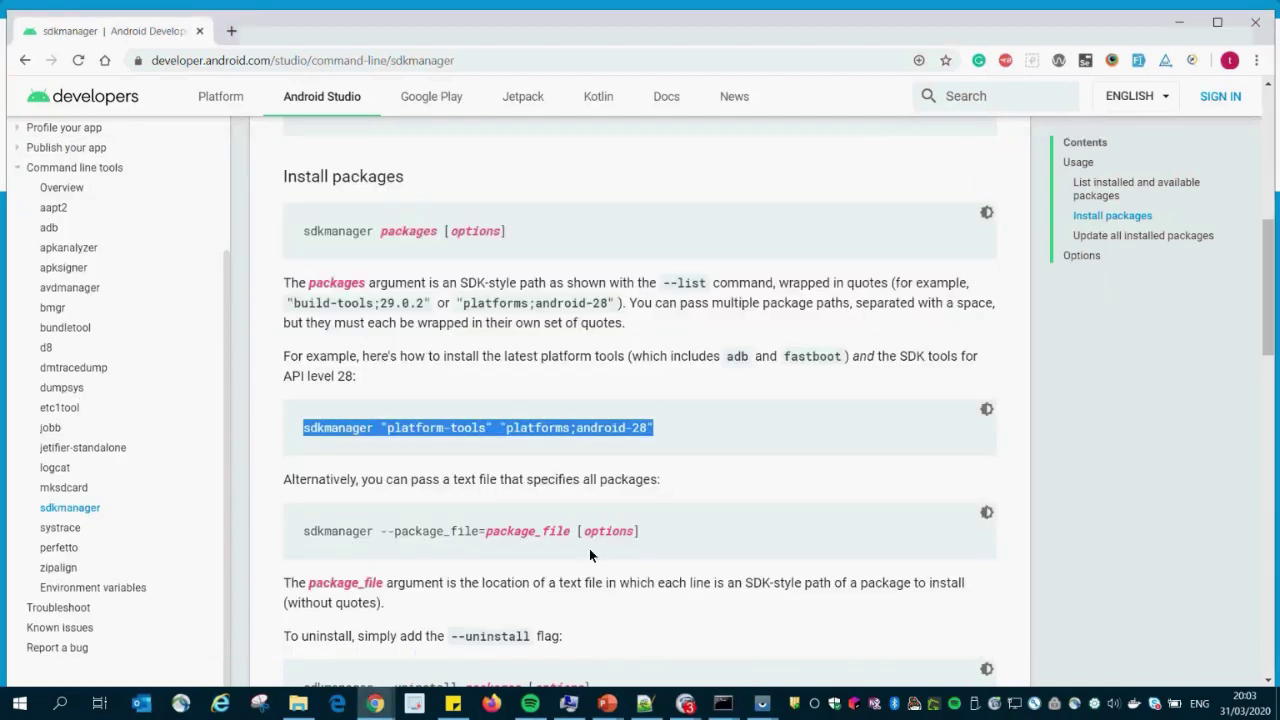
Switch to File Explorer, go from System (C:) through android-sdk and tools to the bin folder, and select sdkmanager.bat
{"action": "left_click", "coordinate": [298, 703]}
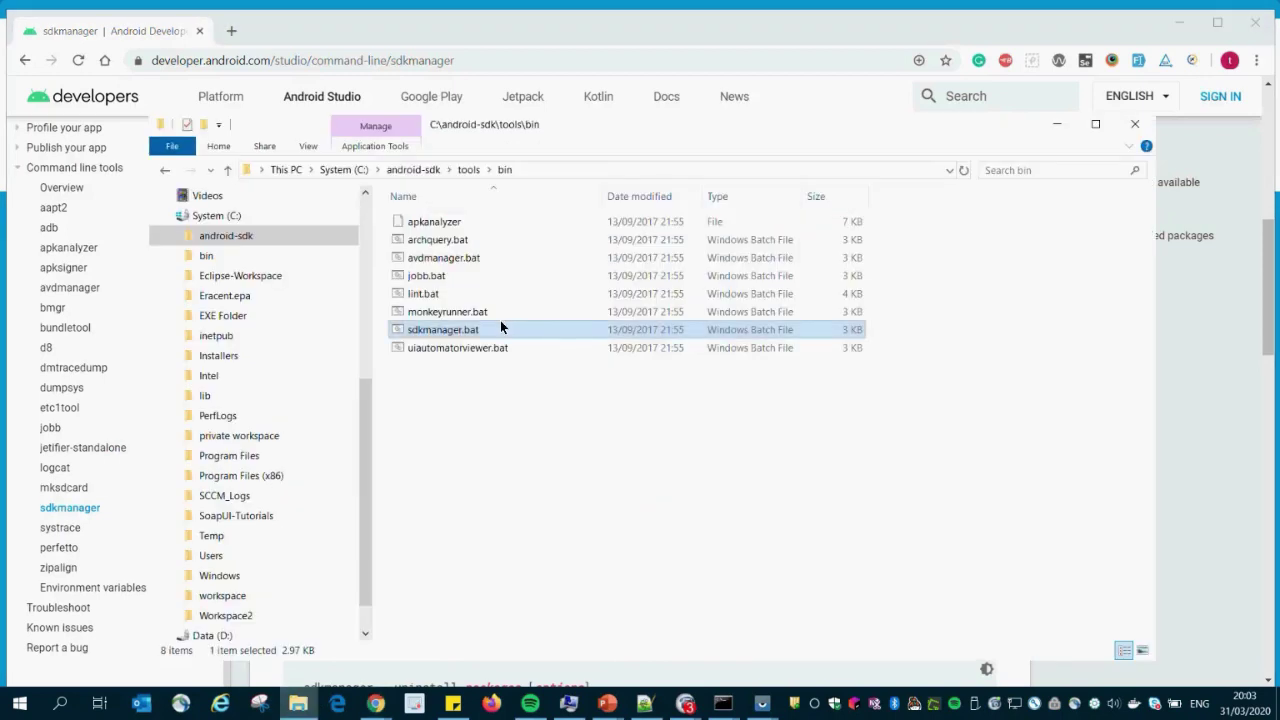
{"action": "left_click", "coordinate": [408, 170]}
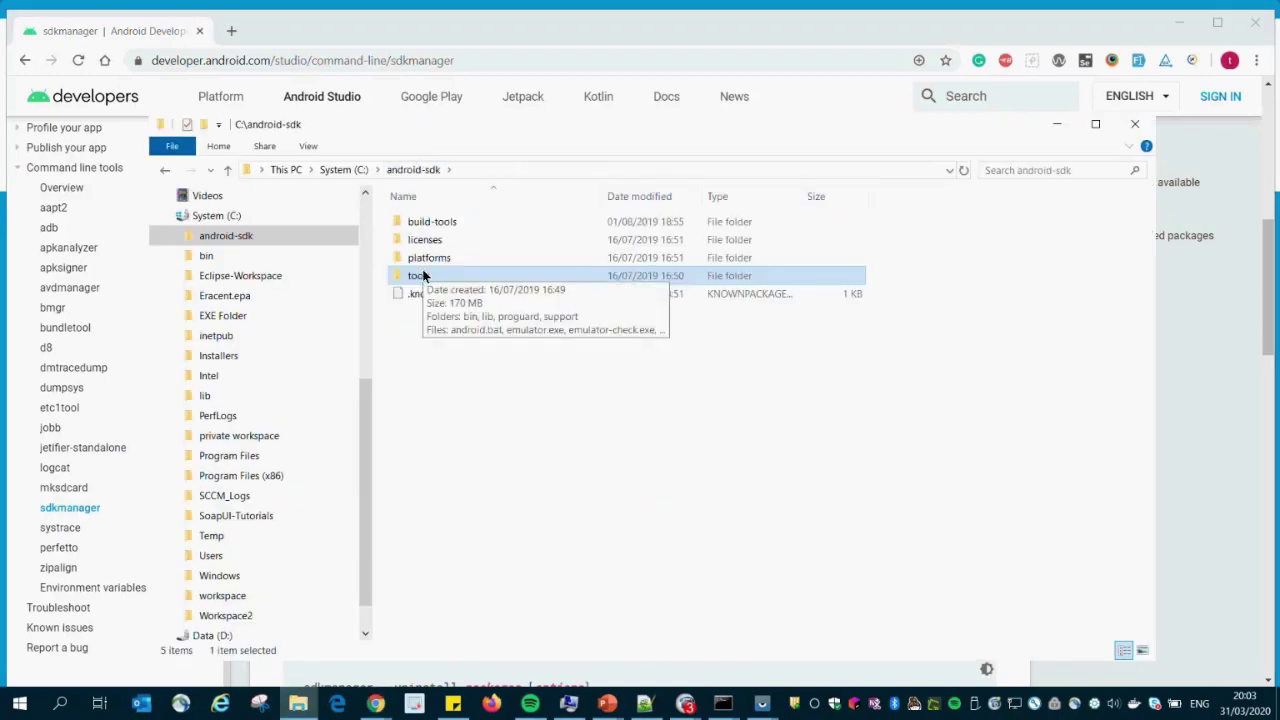
{"action": "left_click", "coordinate": [344, 171]}
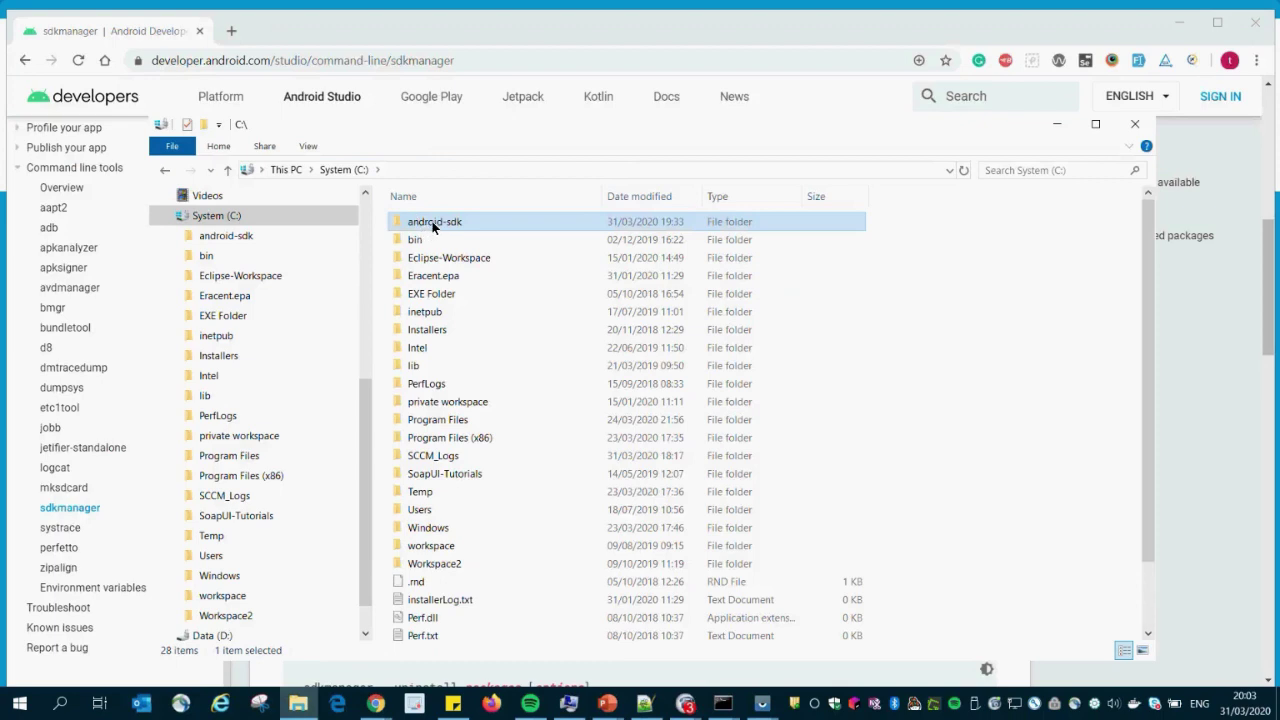
{"action": "left_click", "coordinate": [433, 224]}
{"action": "left_click", "coordinate": [495, 214]}
{"action": "double_click", "coordinate": [507, 222]}
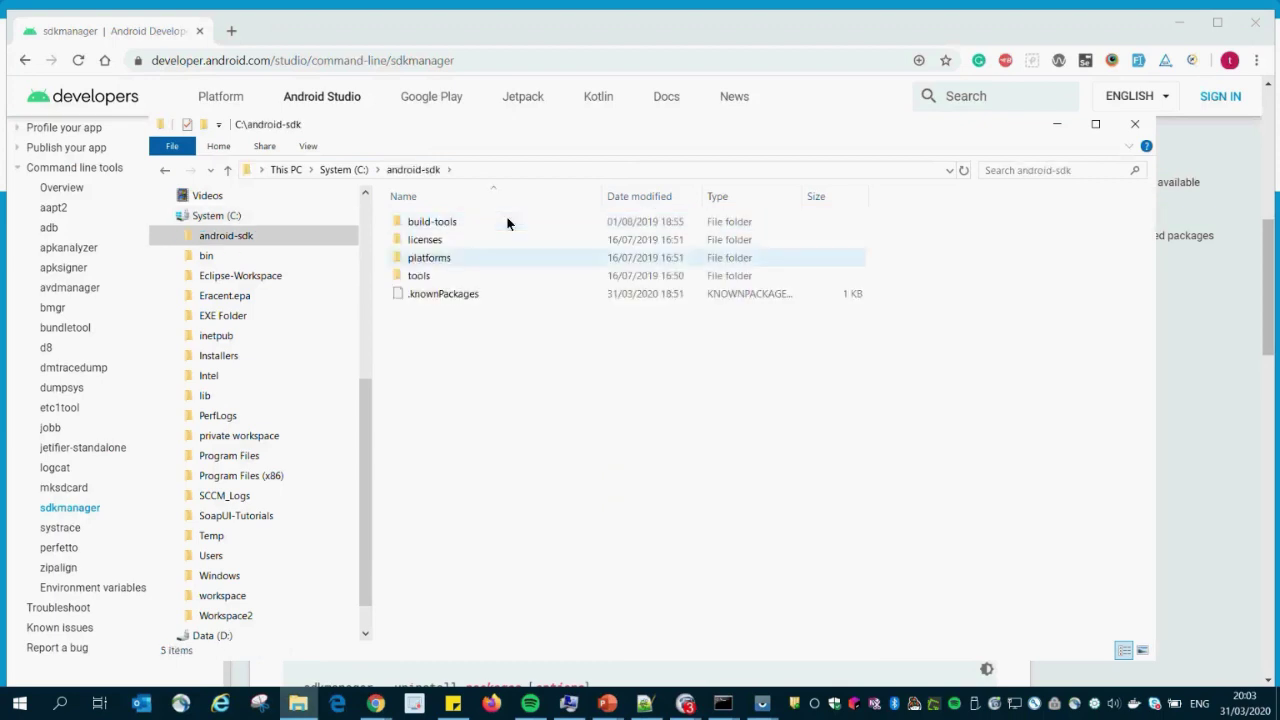
{"action": "double_click", "coordinate": [433, 275]}
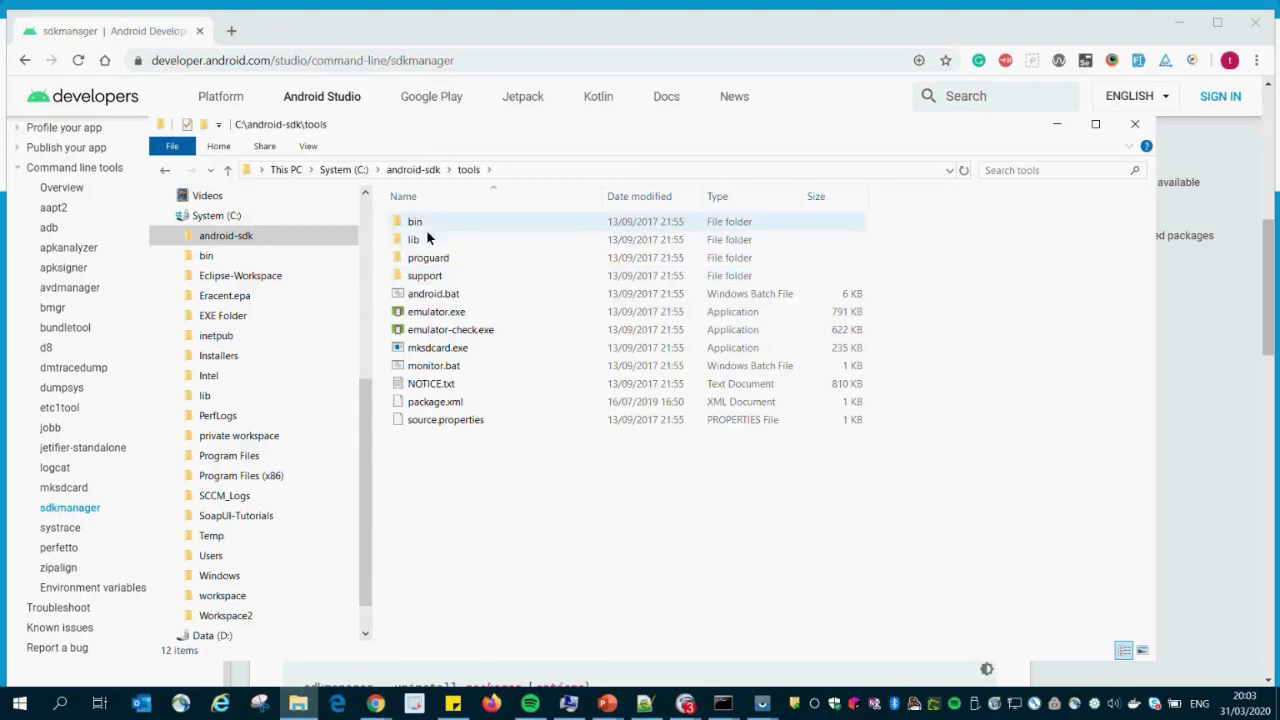
{"action": "double_click", "coordinate": [426, 221]}
{"action": "left_click", "coordinate": [457, 335]}
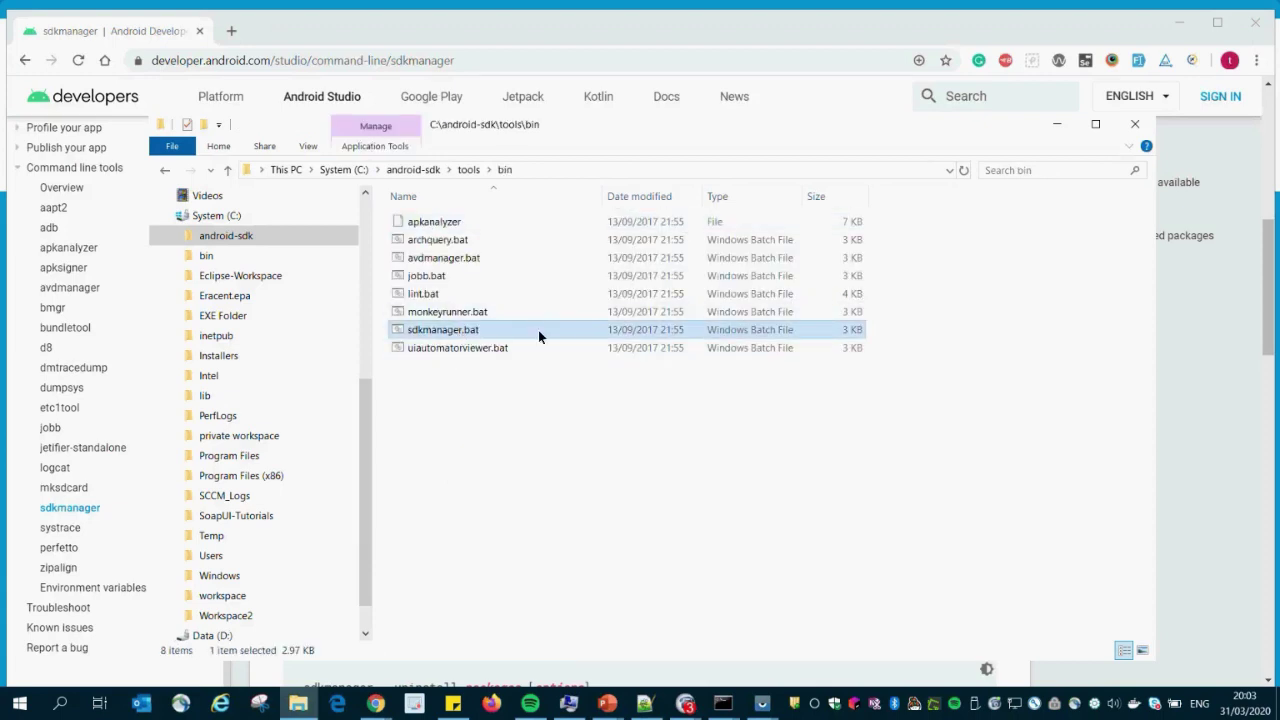
Open a command prompt in the C:\android-sdk\tools\bin folder by running cmd from its path and enlarge the window
{"action": "left_click", "coordinate": [530, 170]}
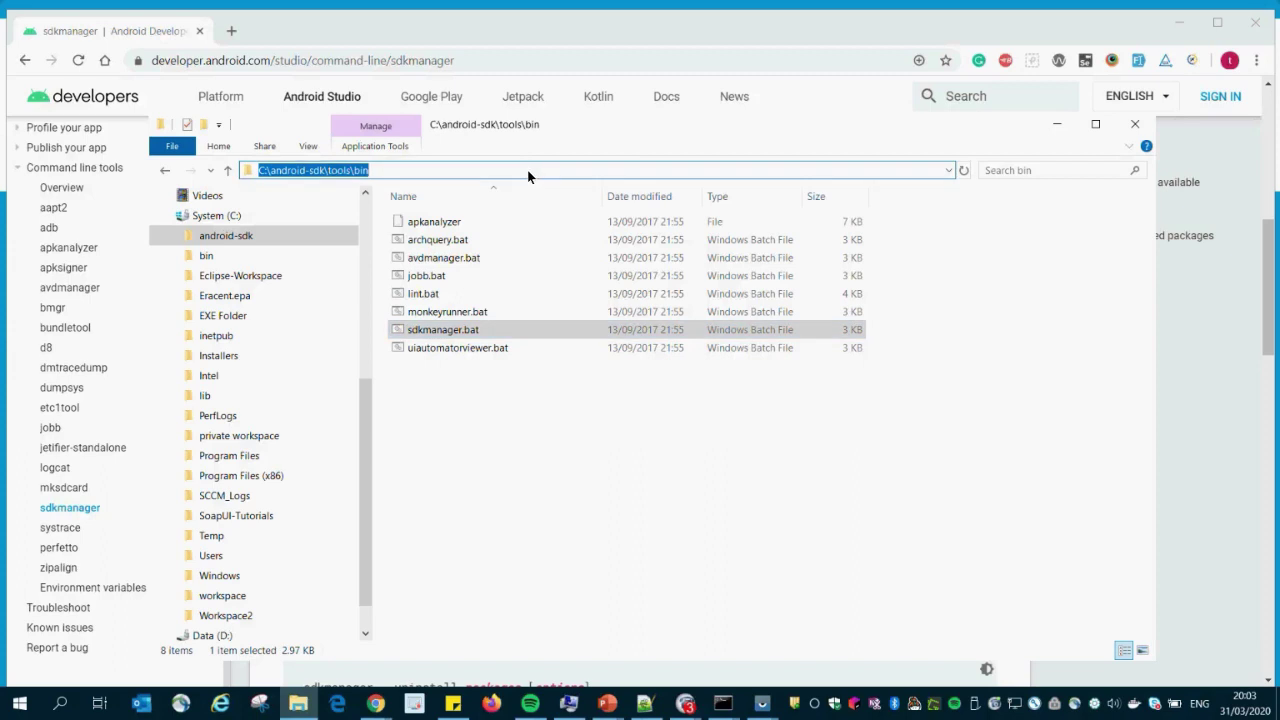
{"action": "type", "text": "cmd"}
{"action": "key", "text": "Return"}
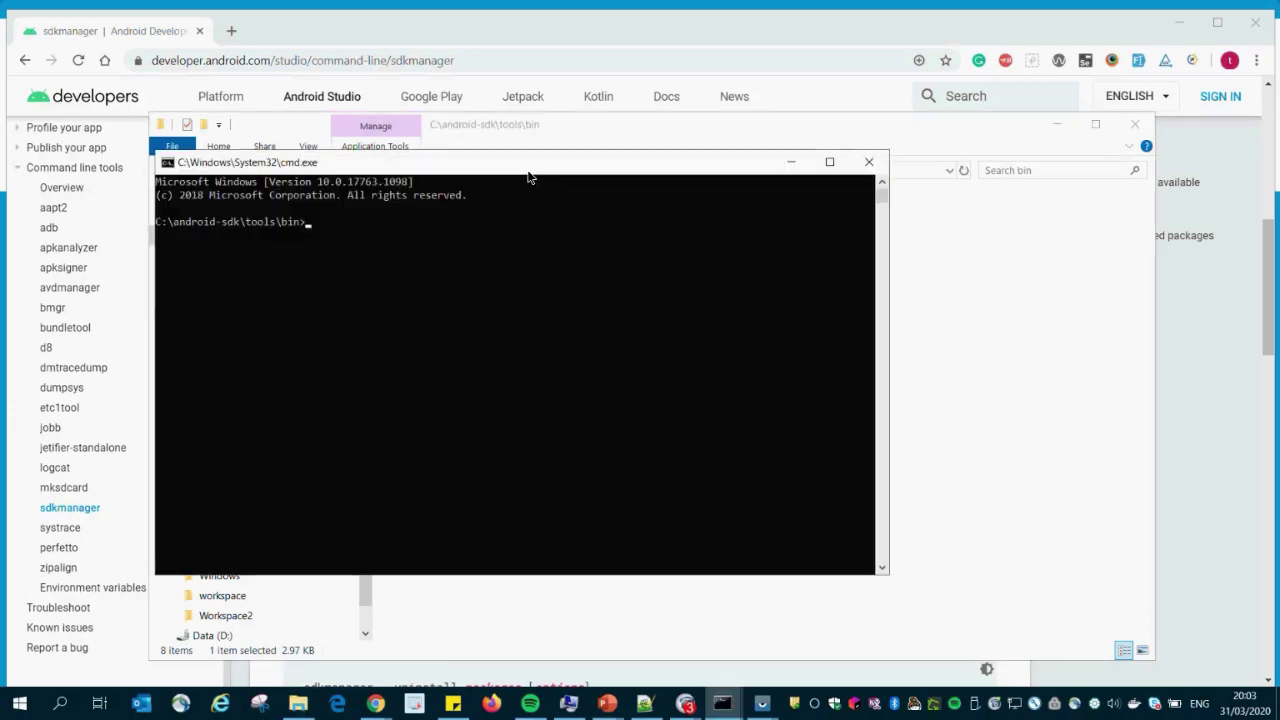
{"action": "left_click", "coordinate": [882, 568]}
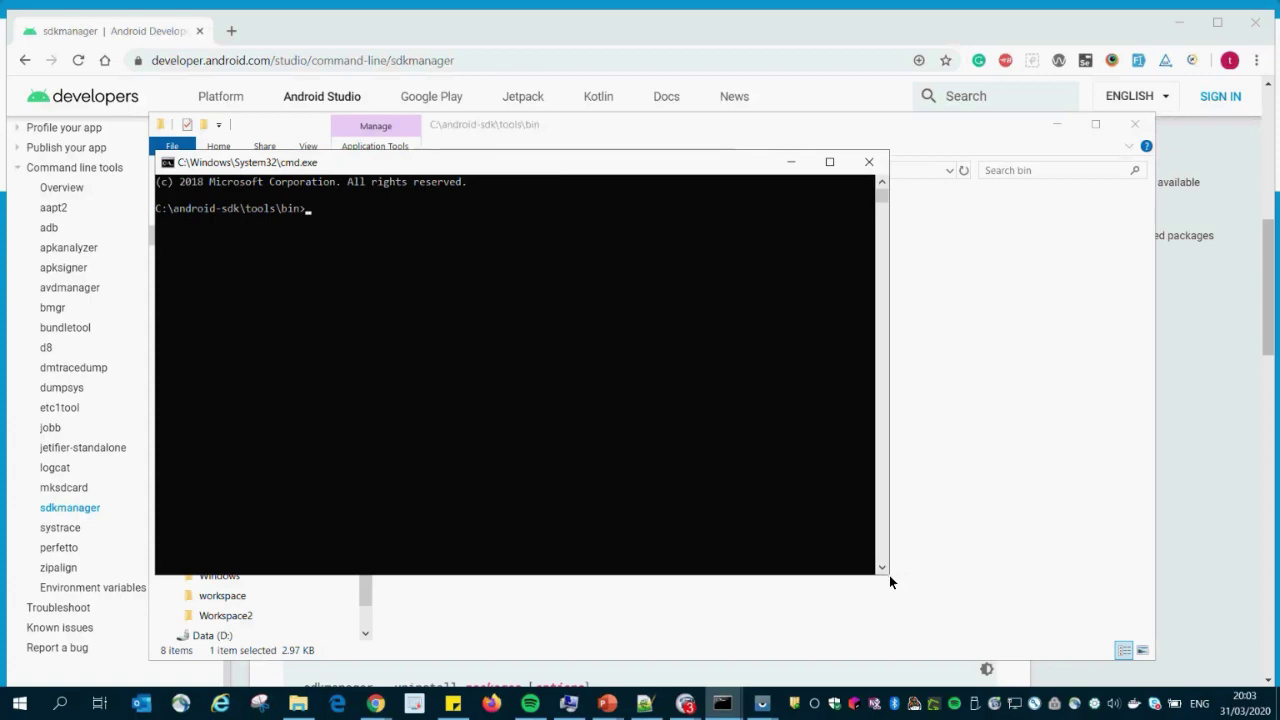
{"action": "left_click_drag", "start_coordinate": [889, 576], "coordinate": [1140, 660]}
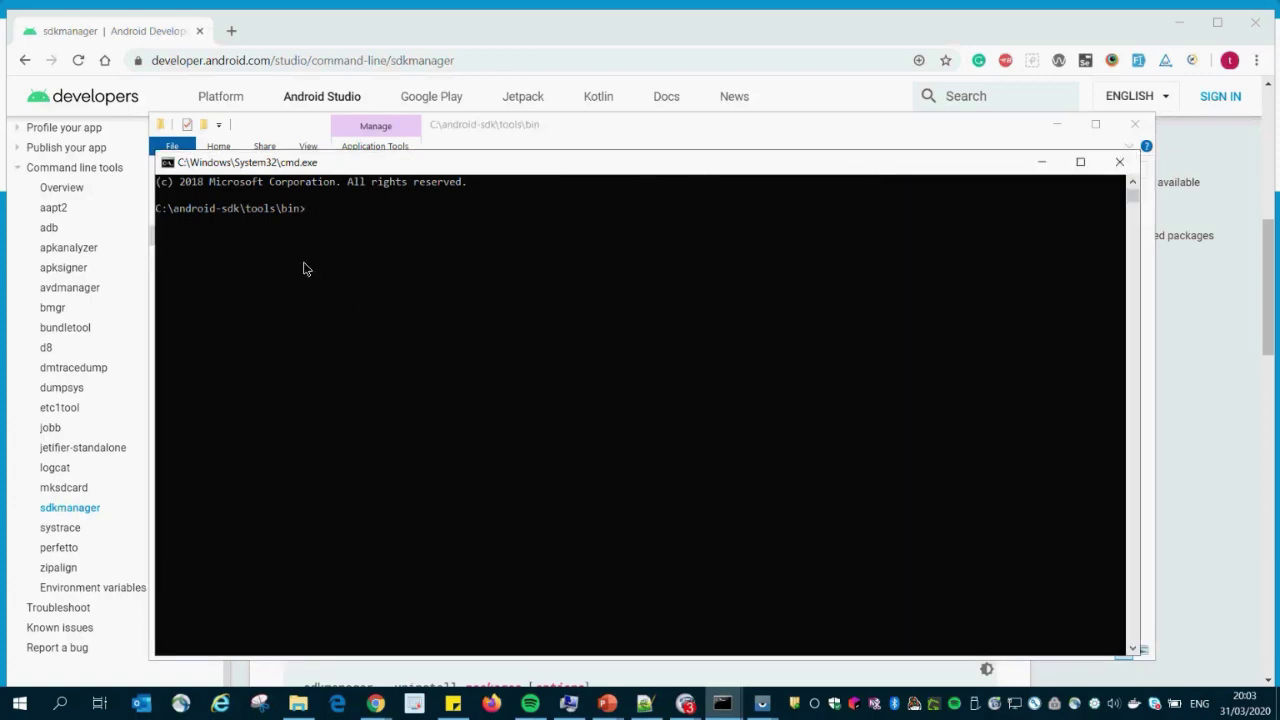
Enter the command sdkmanager "platform-tools" "platforms;android-28" at the prompt
{"action": "left_click", "coordinate": [310, 216]}
{"action": "type", "text": "sdkmanager \"platform-tools\" \"platforms;android-28\""}
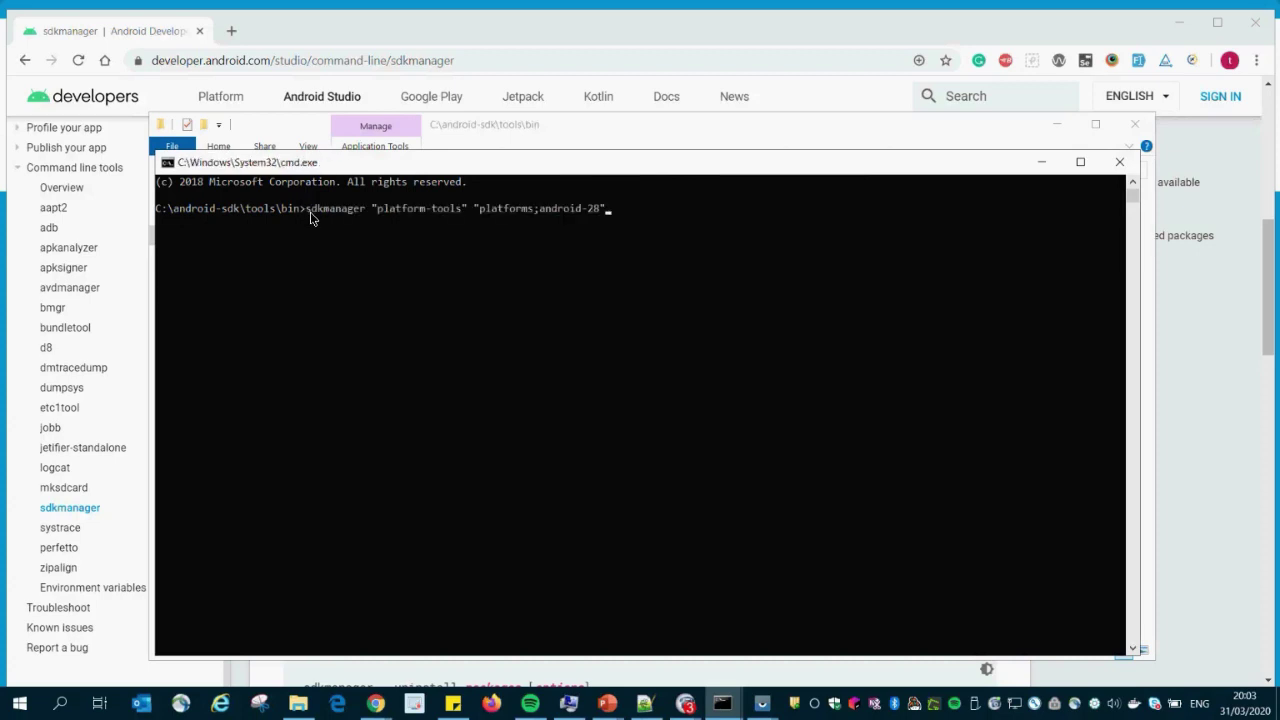
Try android-29 as the platform version in the entered command, and restore it to android-28
{"action": "left_click", "coordinate": [597, 211]}
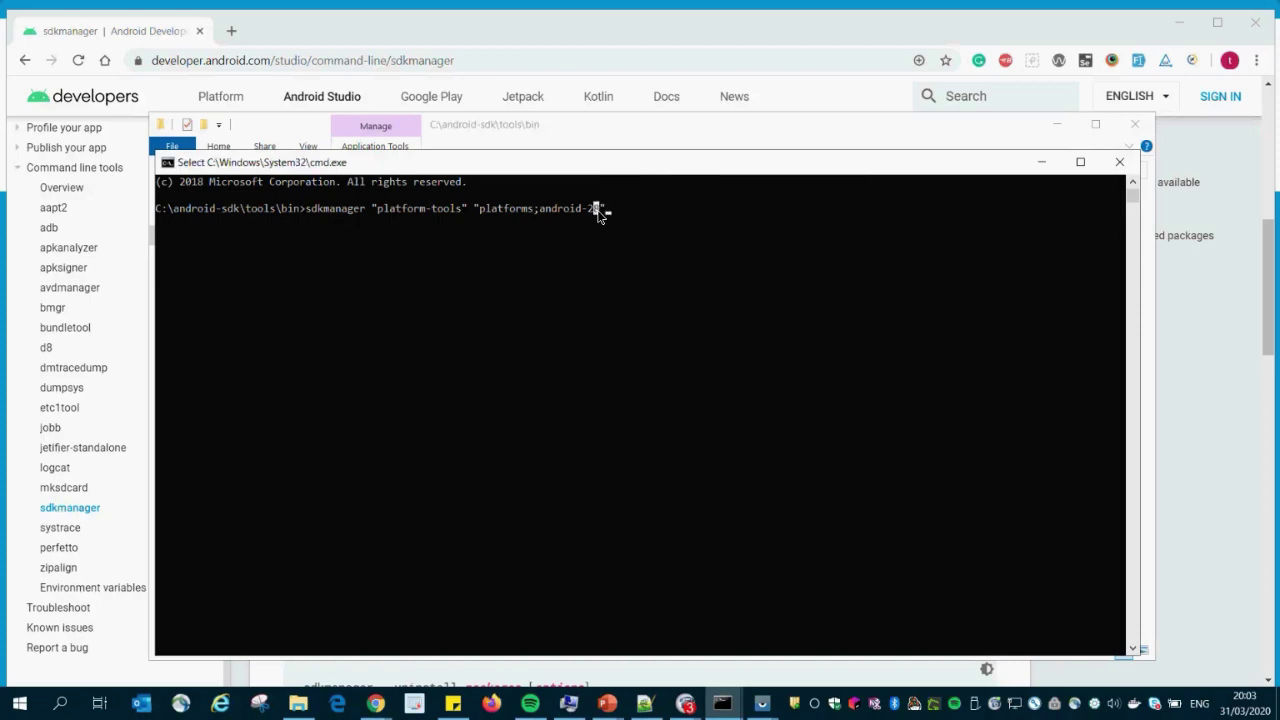
{"action": "right_click", "coordinate": [598, 215]}
{"action": "type", "text": "9"}
{"action": "key", "text": "BackSpace"}
{"action": "key", "text": "BackSpace"}
{"action": "type", "text": "9"}
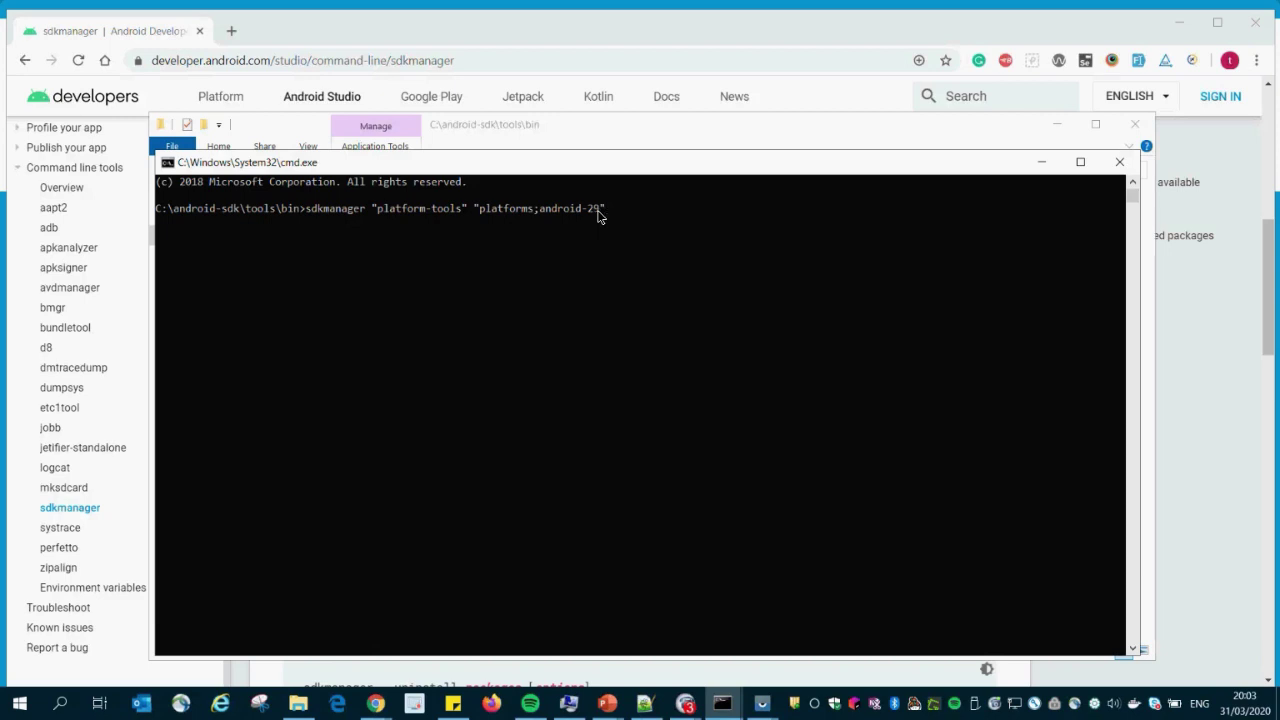
{"action": "key", "text": "BackSpace"}
{"action": "type", "text": "8"}
Run the sdkmanager install command and highlight the platform-tools download progress
{"action": "key", "text": "Return"}
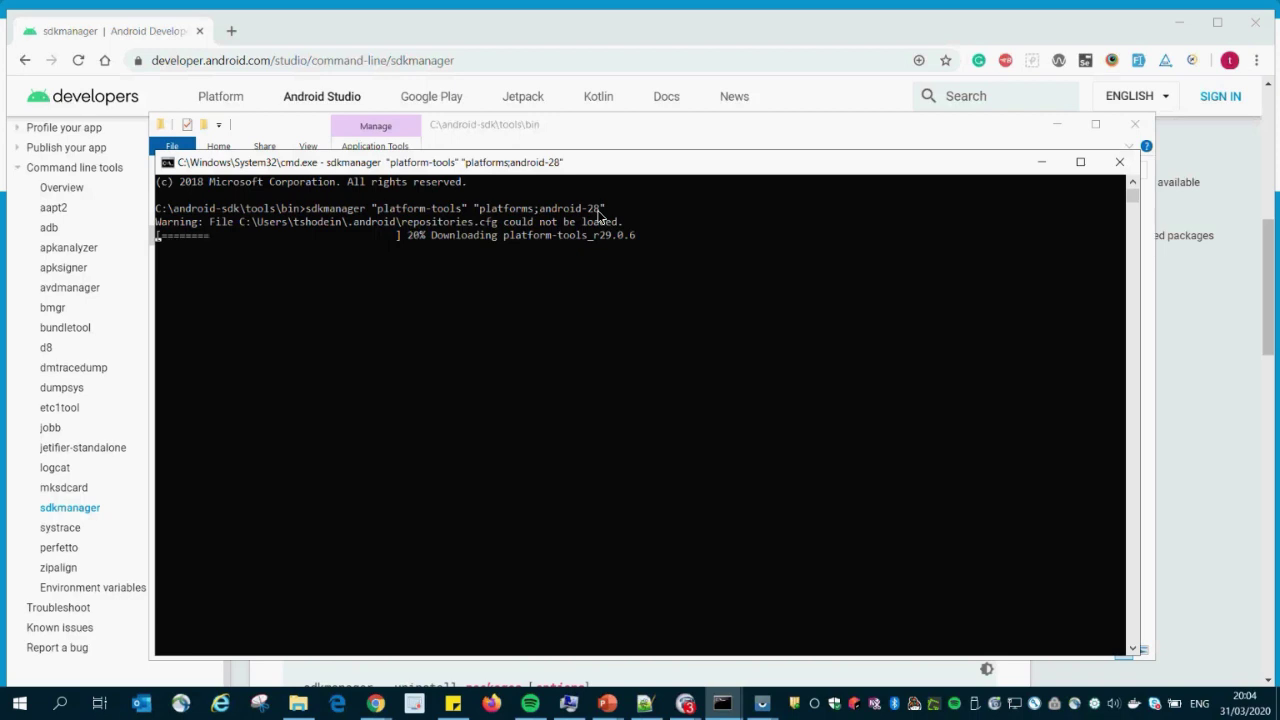
{"action": "left_click_drag", "start_coordinate": [638, 238], "coordinate": [402, 245]}
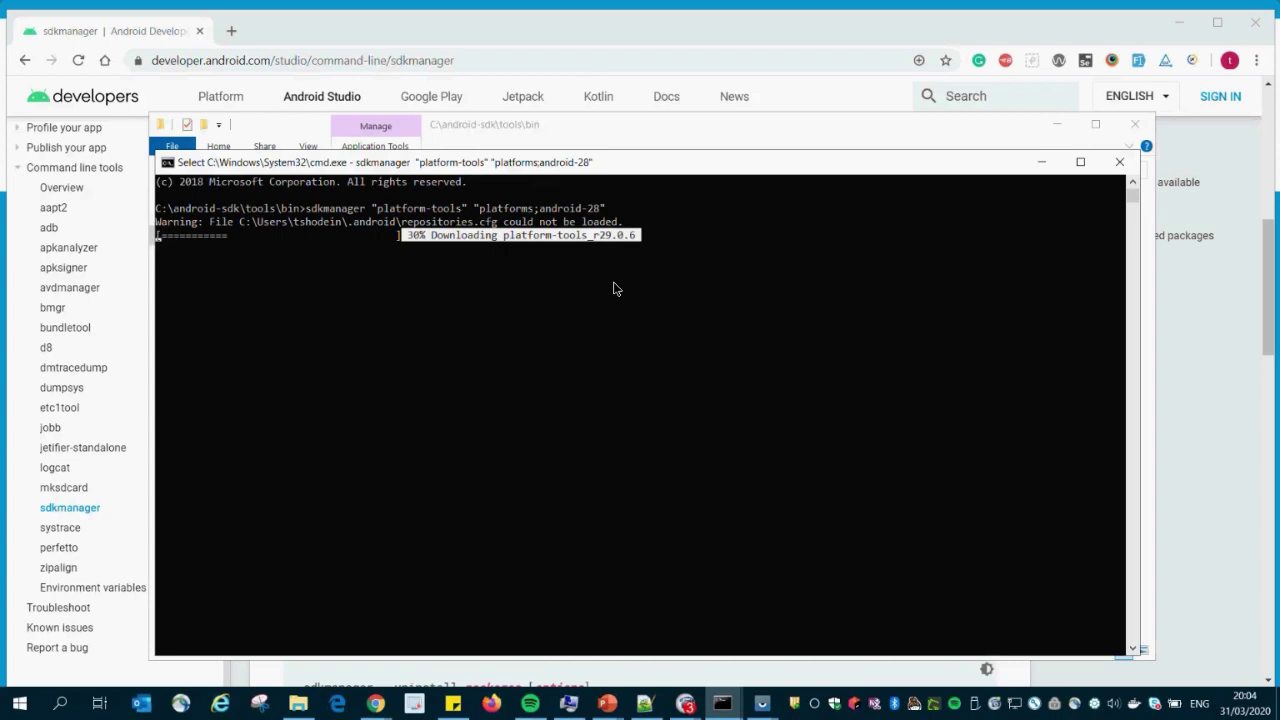
{"action": "left_click", "coordinate": [663, 253]}
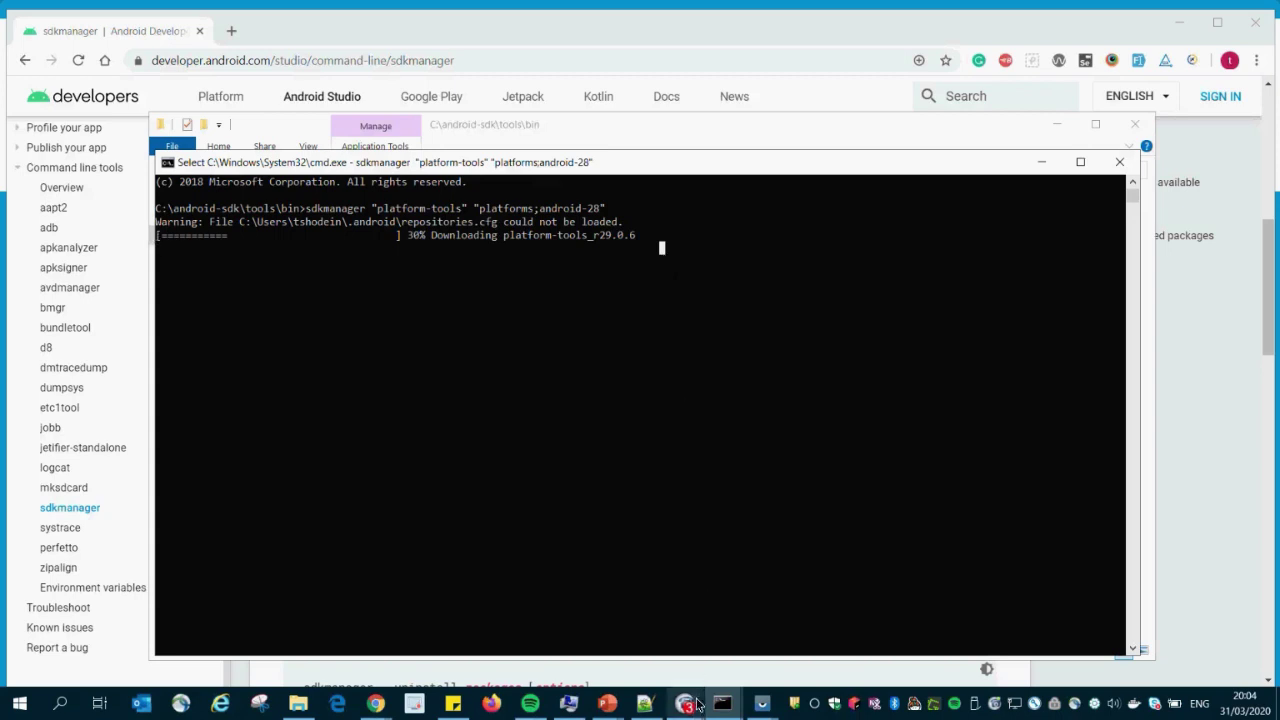
{"action": "mouse_move", "coordinate": [685, 703]}
{"action": "left_click", "coordinate": [562, 652]}
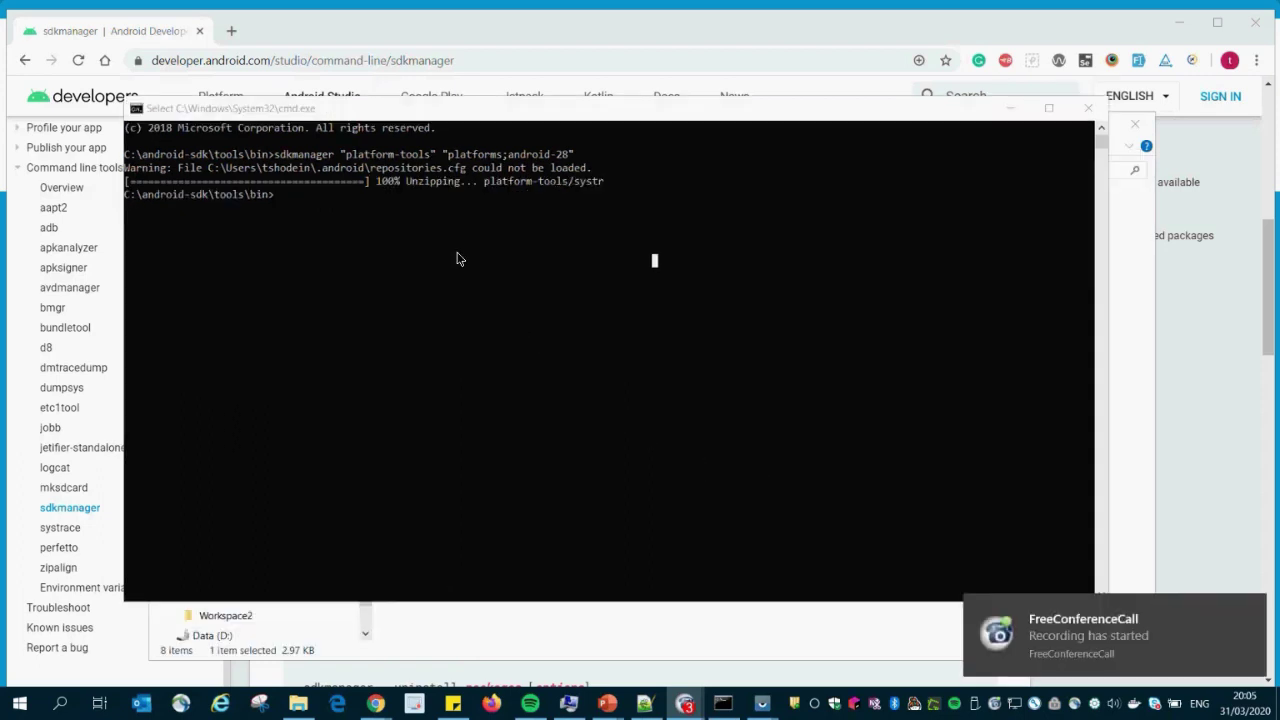
Return to File Explorer, open android-sdk\platform-tools, look inside its api subfolder, and go back to the platform-tools contents
{"action": "left_click", "coordinate": [401, 626]}
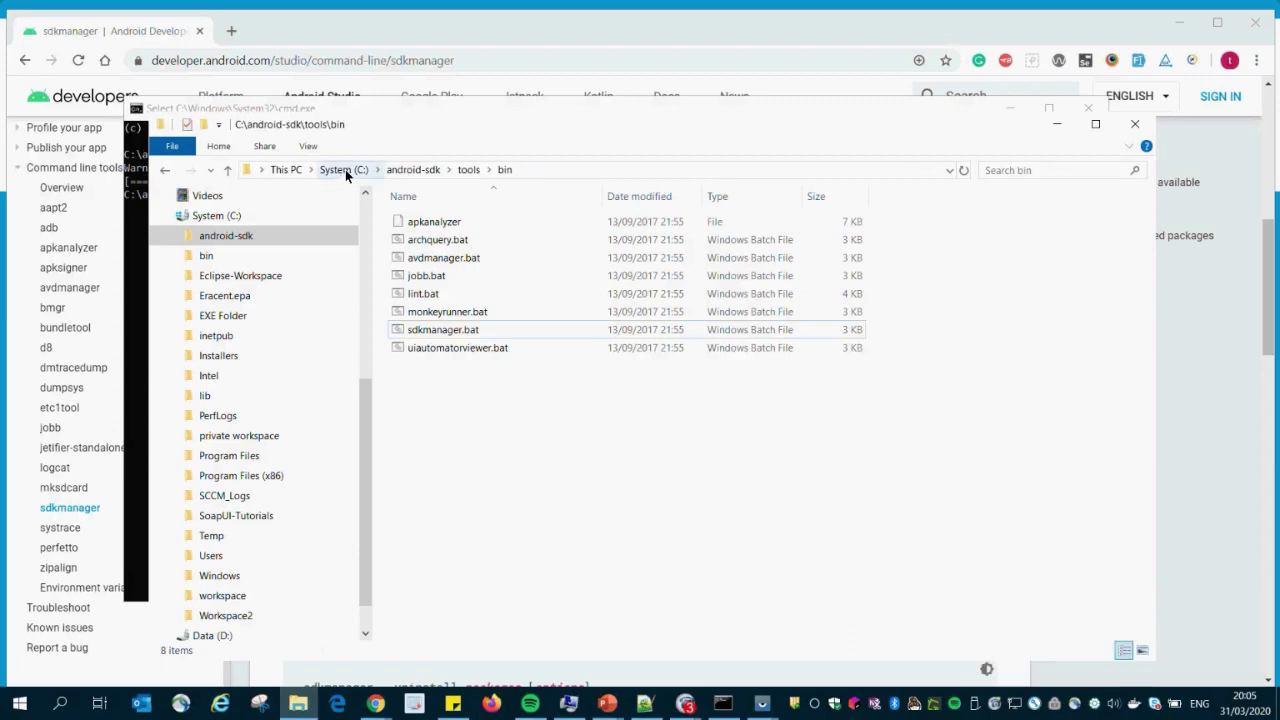
{"action": "left_click", "coordinate": [398, 168]}
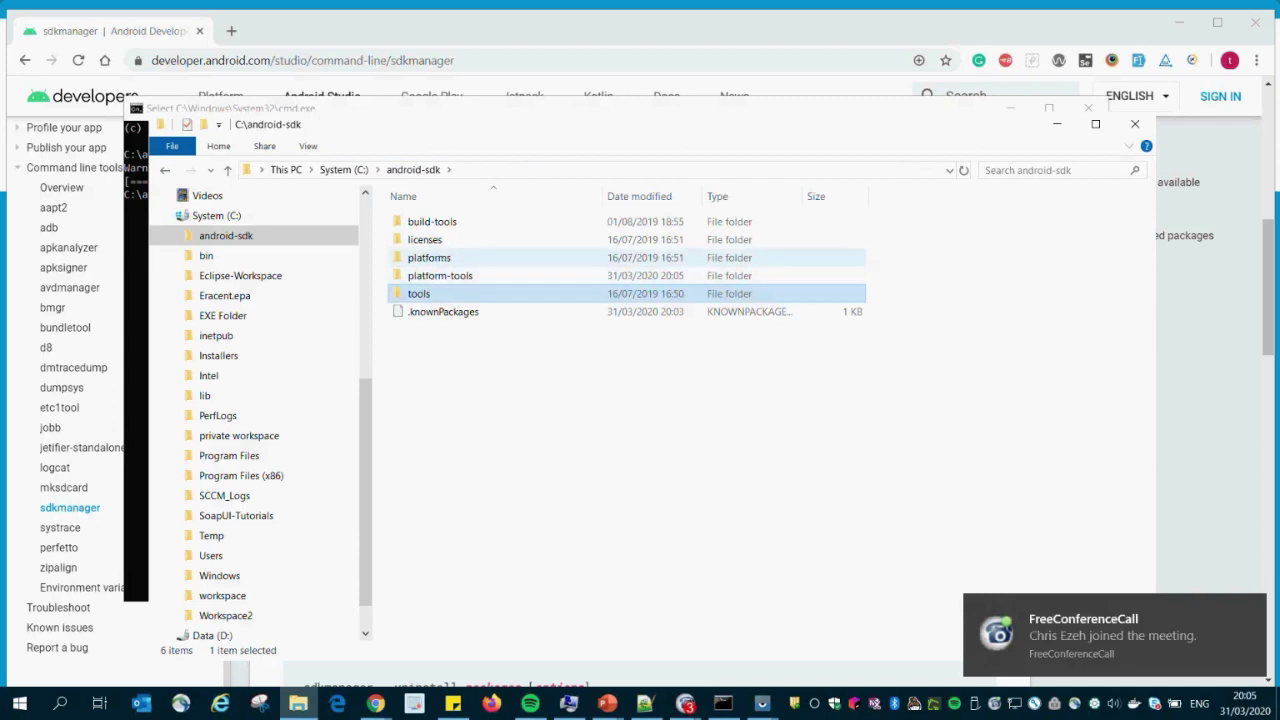
{"action": "left_click", "coordinate": [483, 274]}
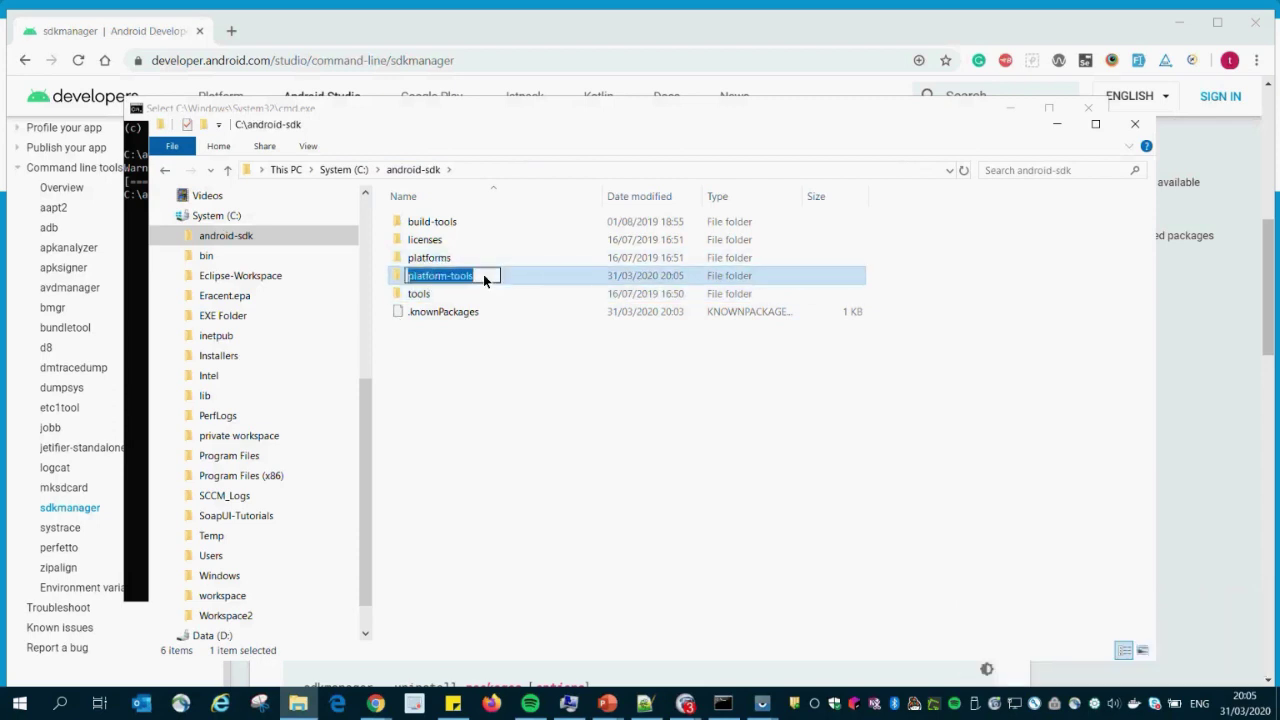
{"action": "double_click", "coordinate": [516, 272]}
{"action": "double_click", "coordinate": [430, 221]}
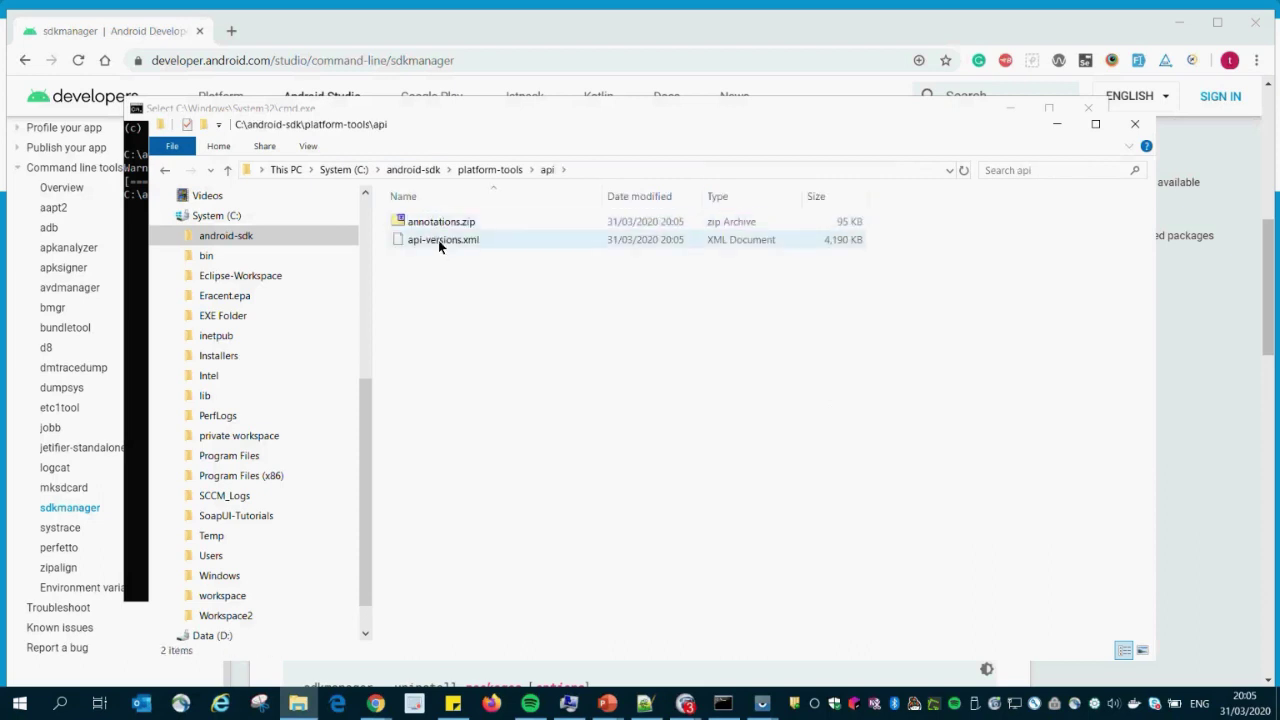
{"action": "left_click", "coordinate": [165, 172]}
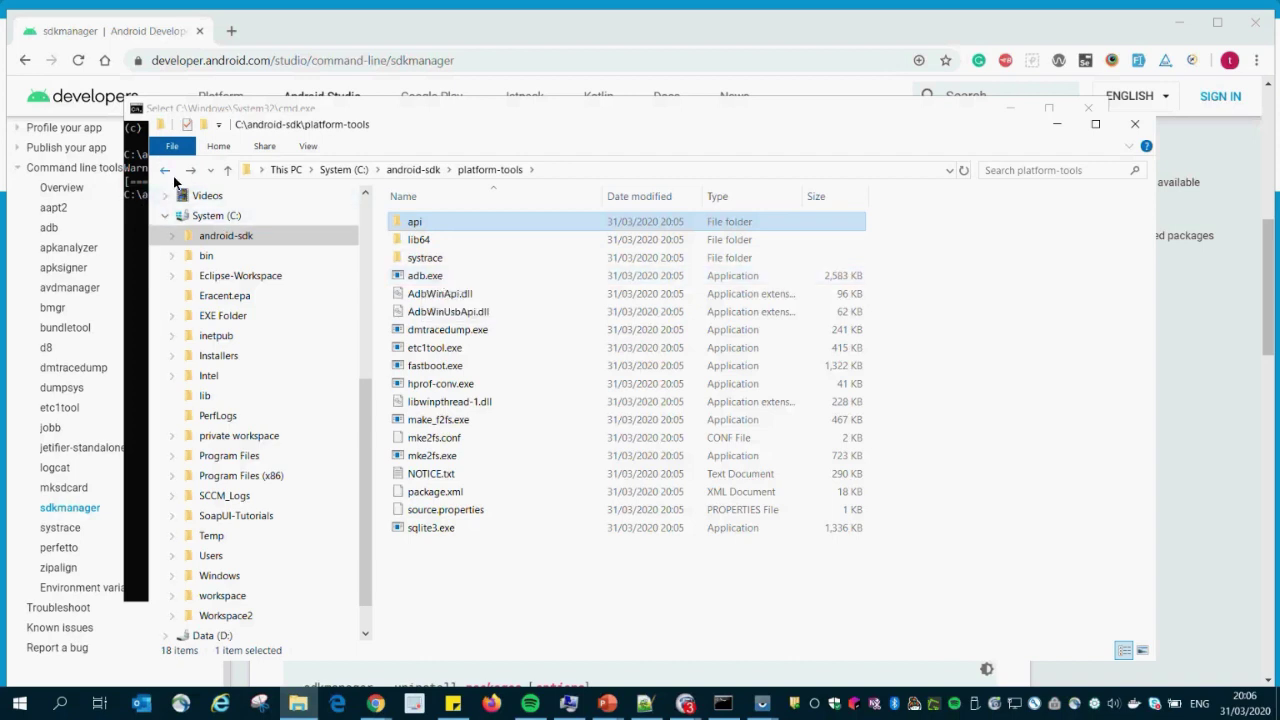
Bring the tools\bin command prompt to the front and close it
{"action": "left_click", "coordinate": [134, 236]}
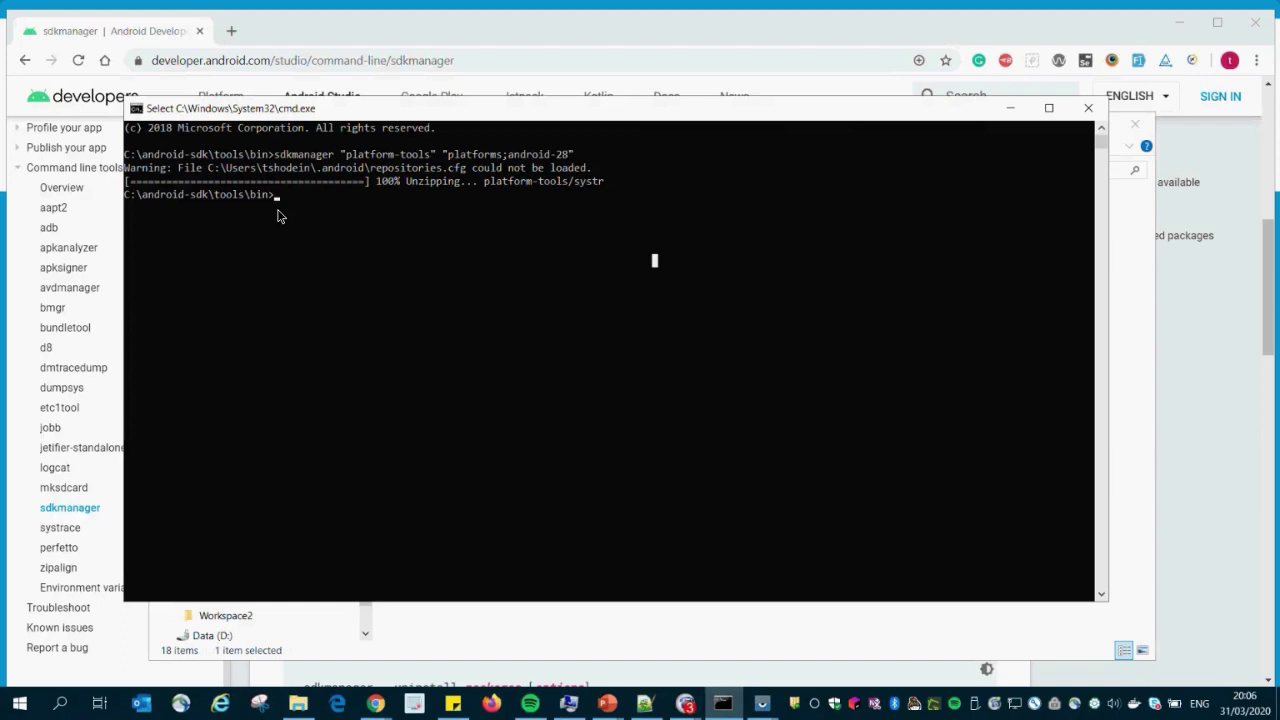
{"action": "left_click_drag", "start_coordinate": [938, 120], "coordinate": [833, 112]}
{"action": "left_click", "coordinate": [1005, 120]}
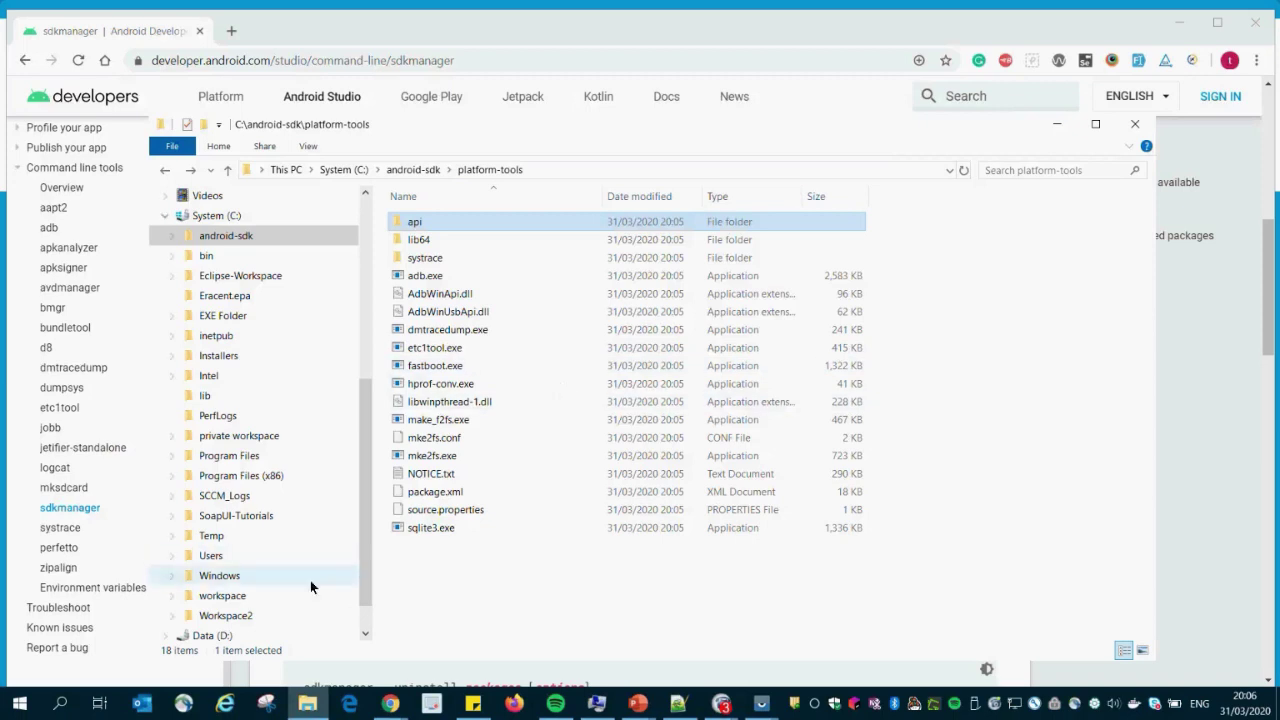
Open a new Command Prompt by searching for cmd, enlarge its window, and run adb devices
{"action": "left_click", "coordinate": [60, 705]}
{"action": "type", "text": "cmd"}
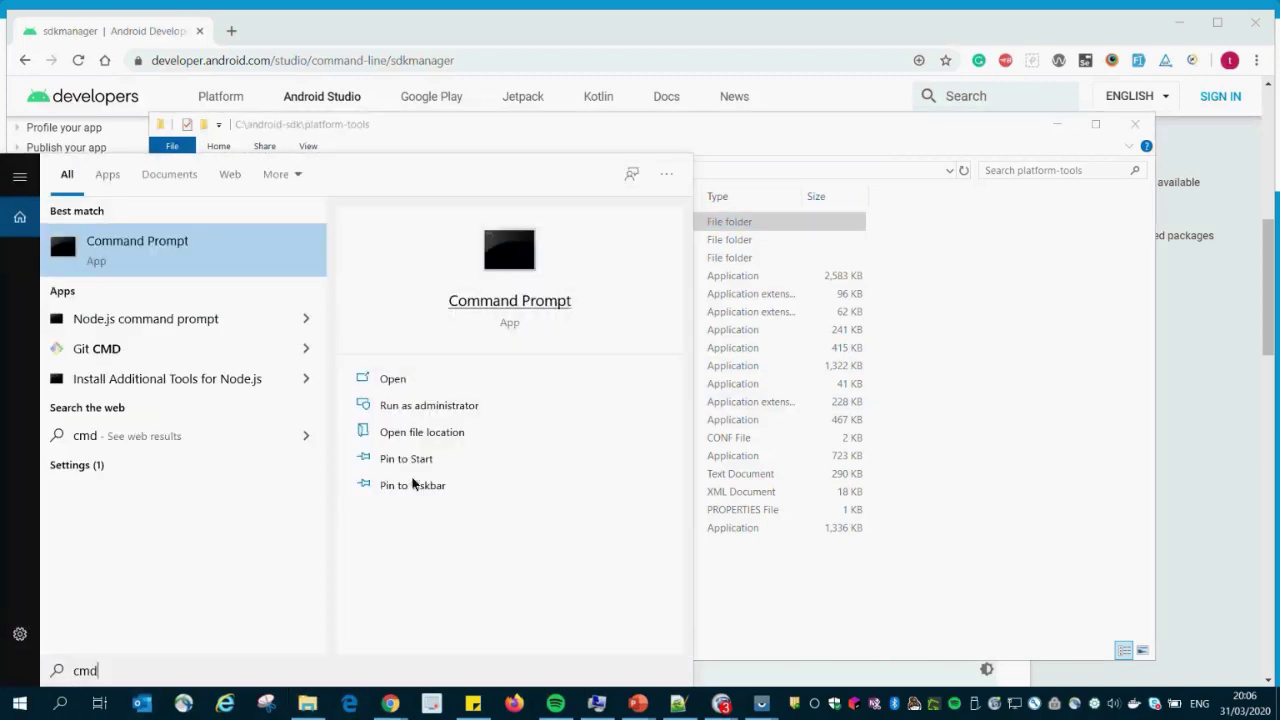
{"action": "left_click", "coordinate": [405, 385]}
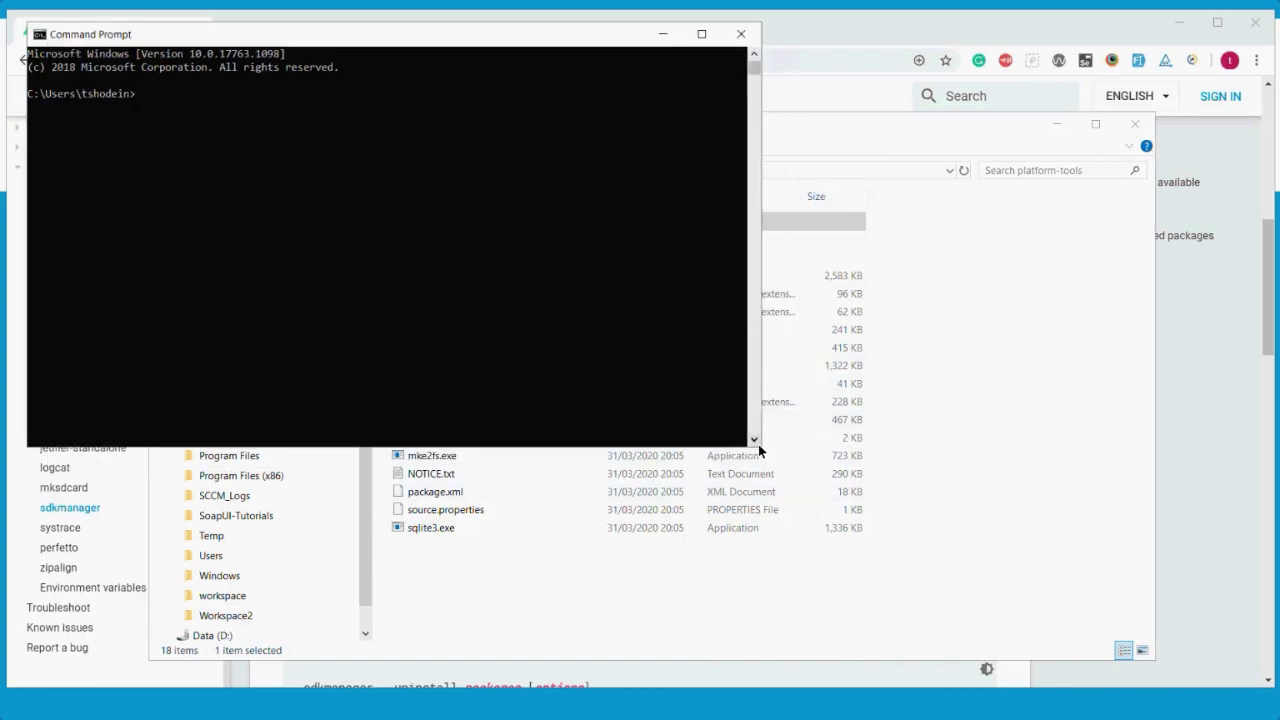
{"action": "left_click_drag", "start_coordinate": [760, 446], "coordinate": [1016, 544]}
{"action": "type", "text": "db de"}
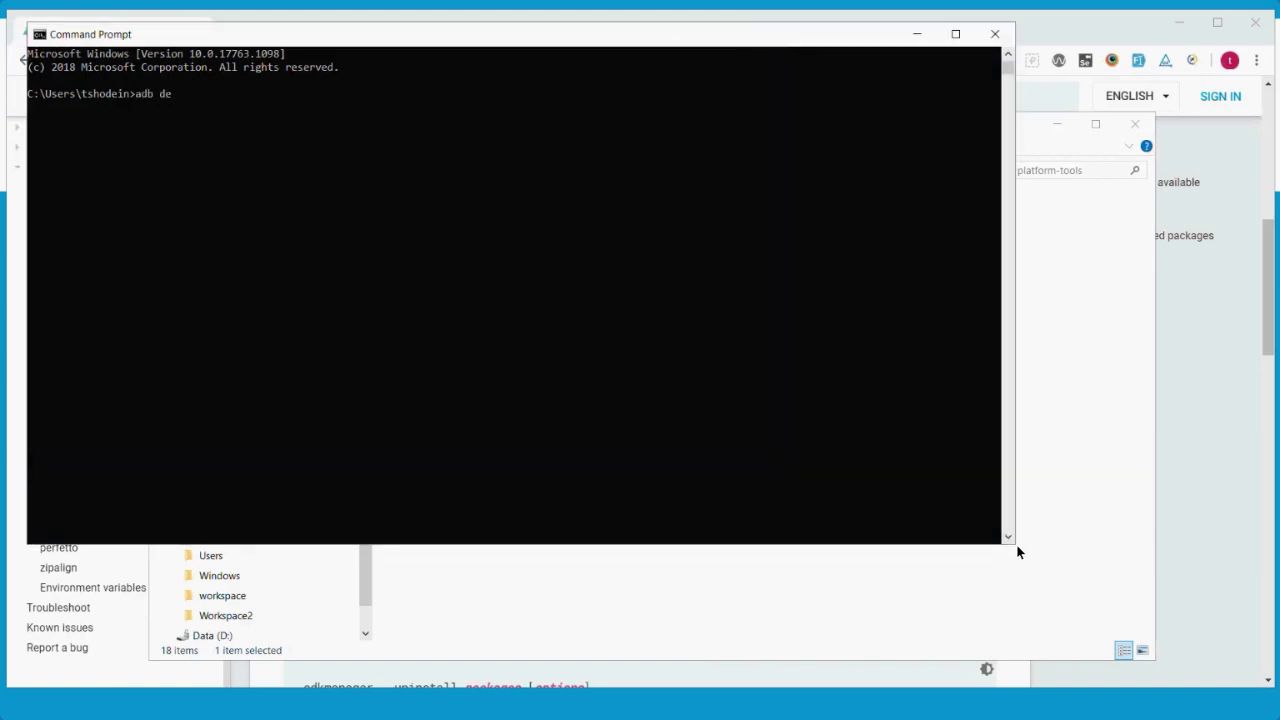
{"action": "type", "text": "vices"}
{"action": "key", "text": "Return"}
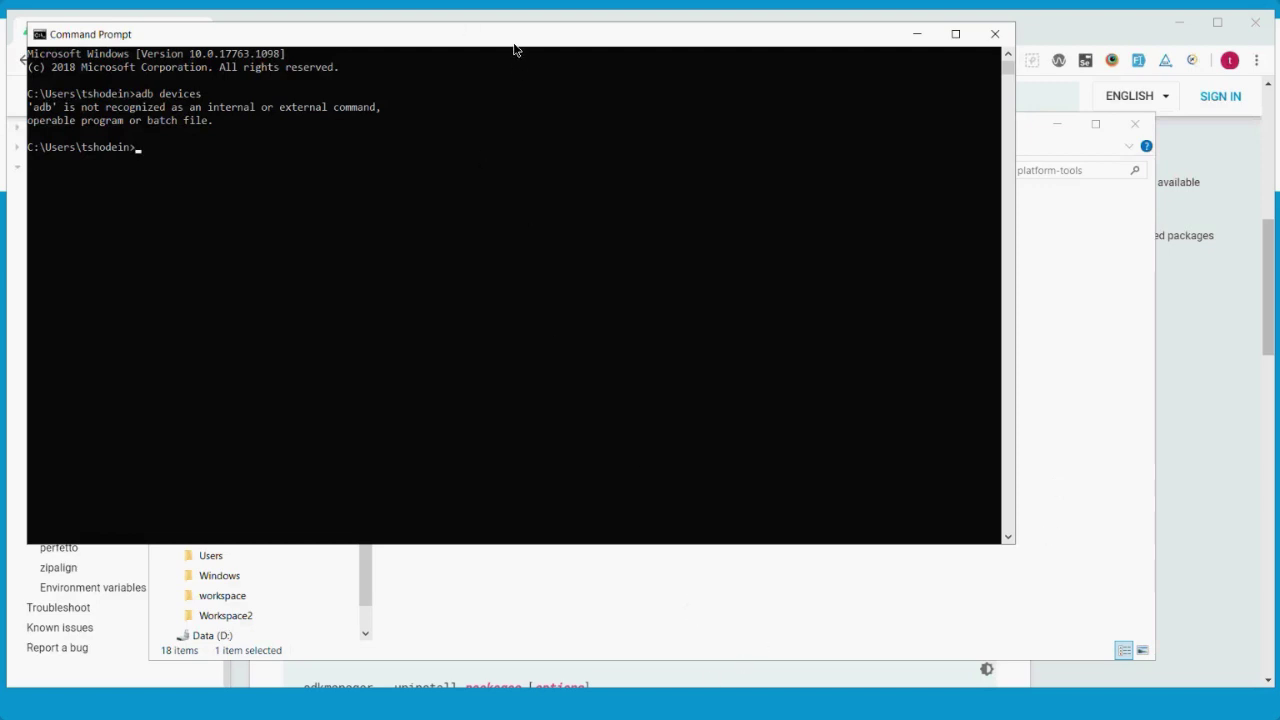
Switch to the PowerPoint slide show to review the Install Android Platform Tools slide, and exit the presentation
{"action": "left_click", "coordinate": [577, 448]}
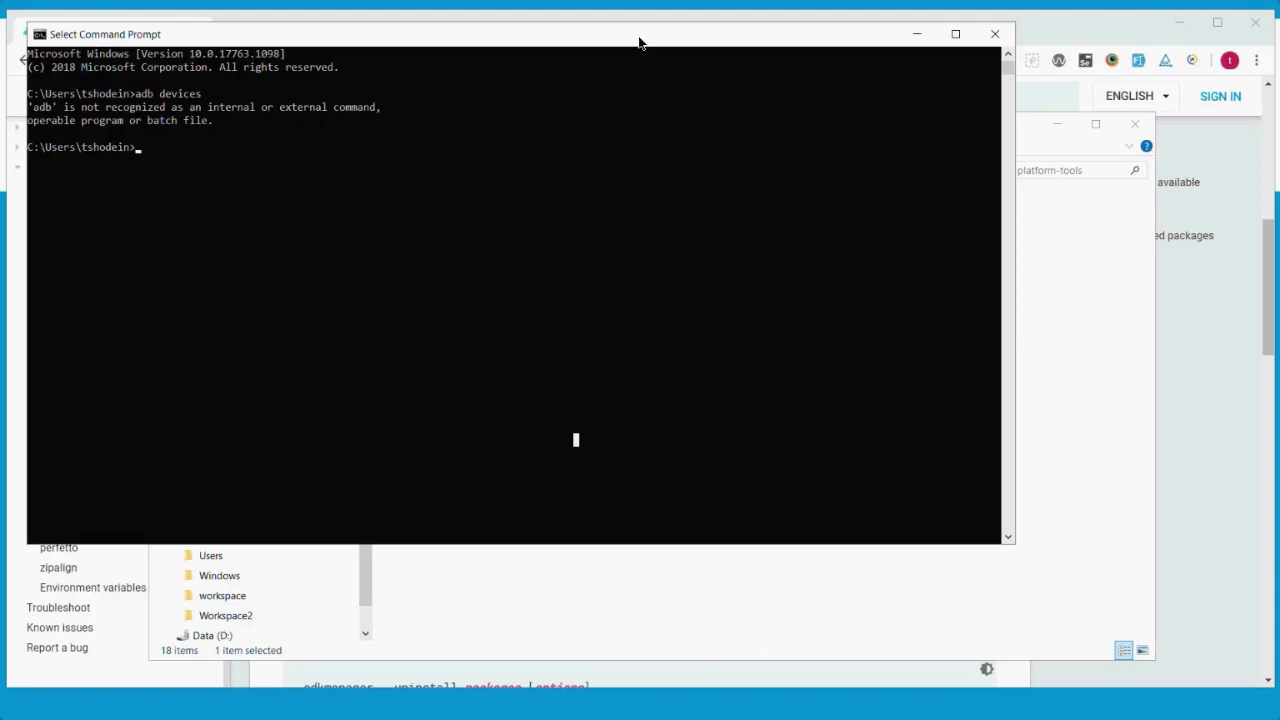
{"action": "left_click", "coordinate": [650, 618]}
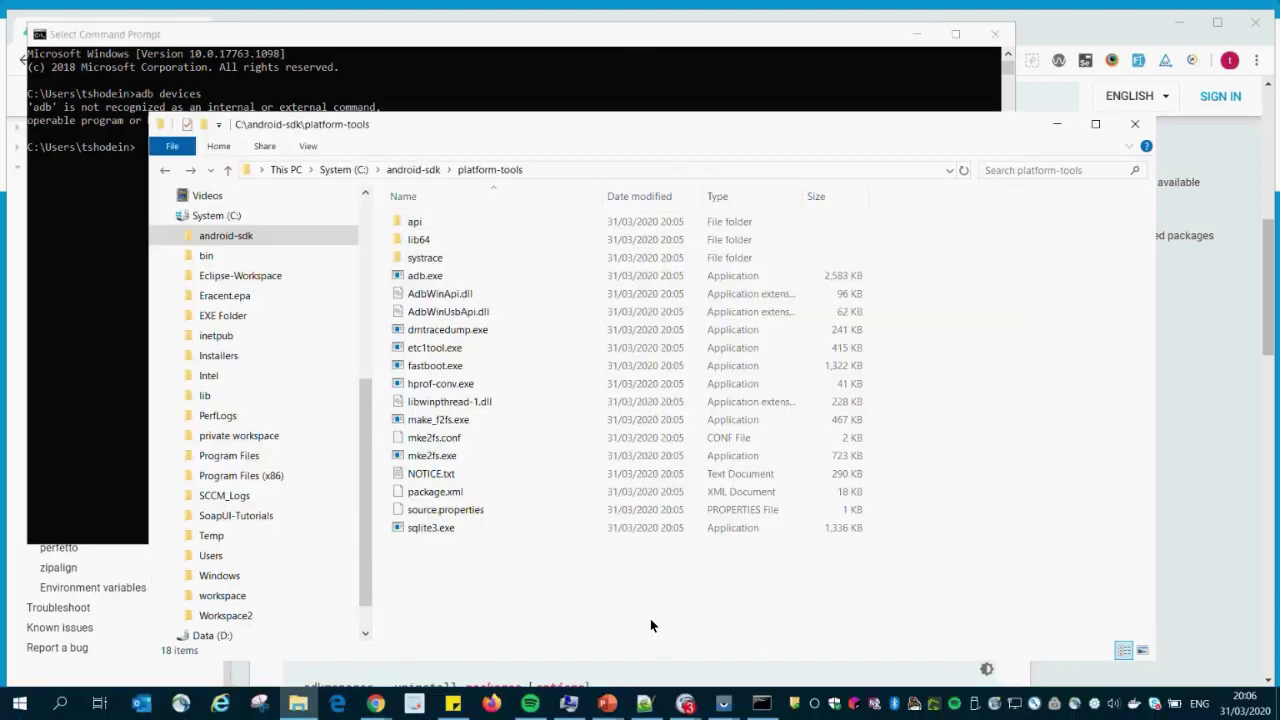
{"action": "left_click", "coordinate": [610, 705]}
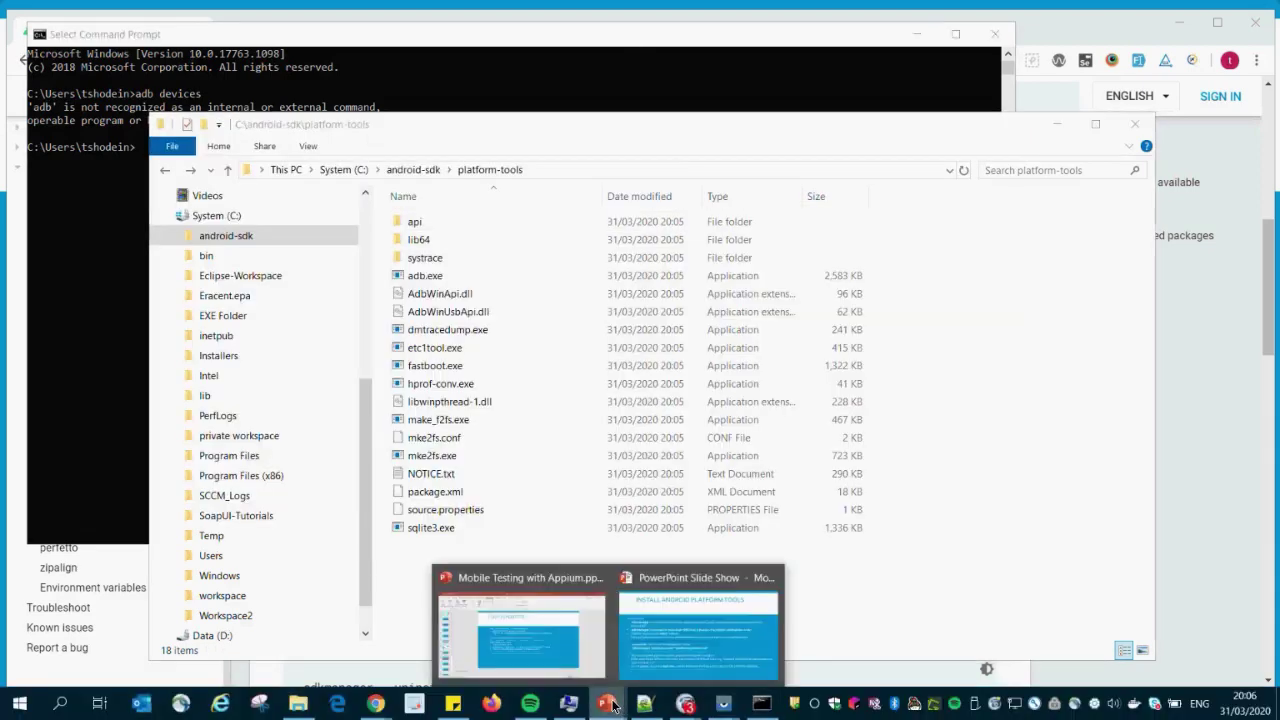
{"action": "left_click", "coordinate": [651, 662]}
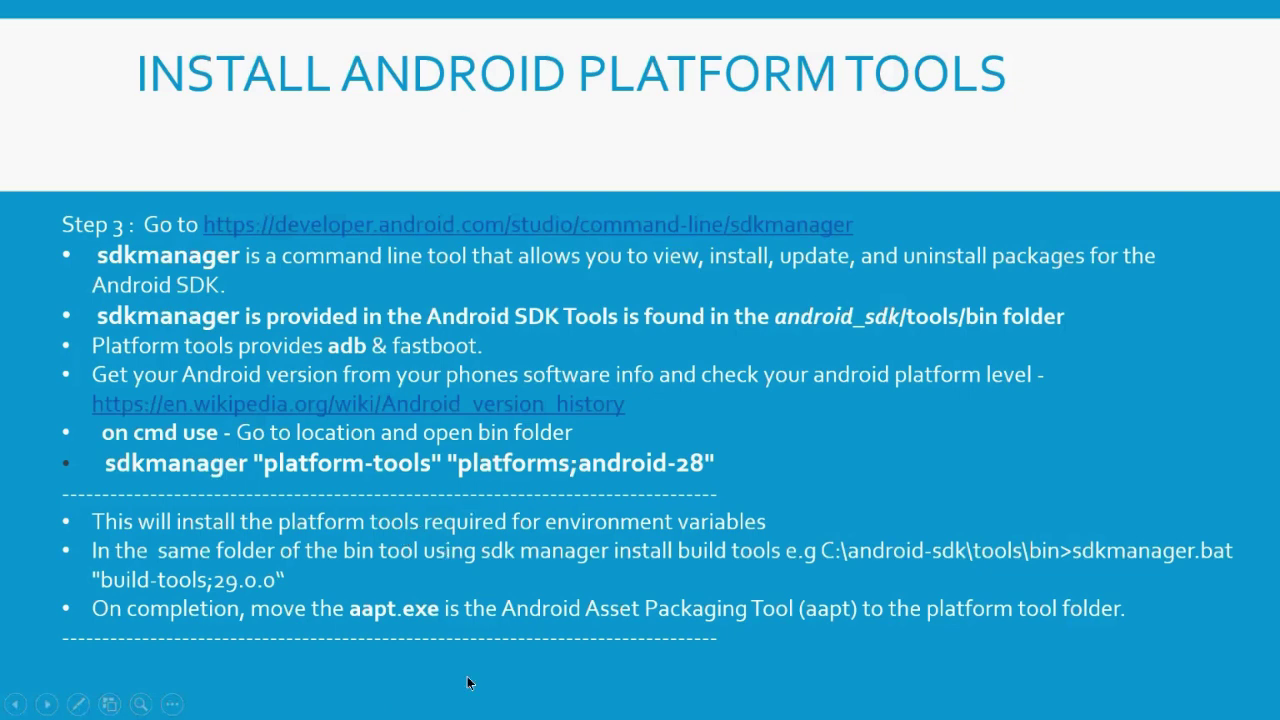
{"action": "key", "text": "Escape"}
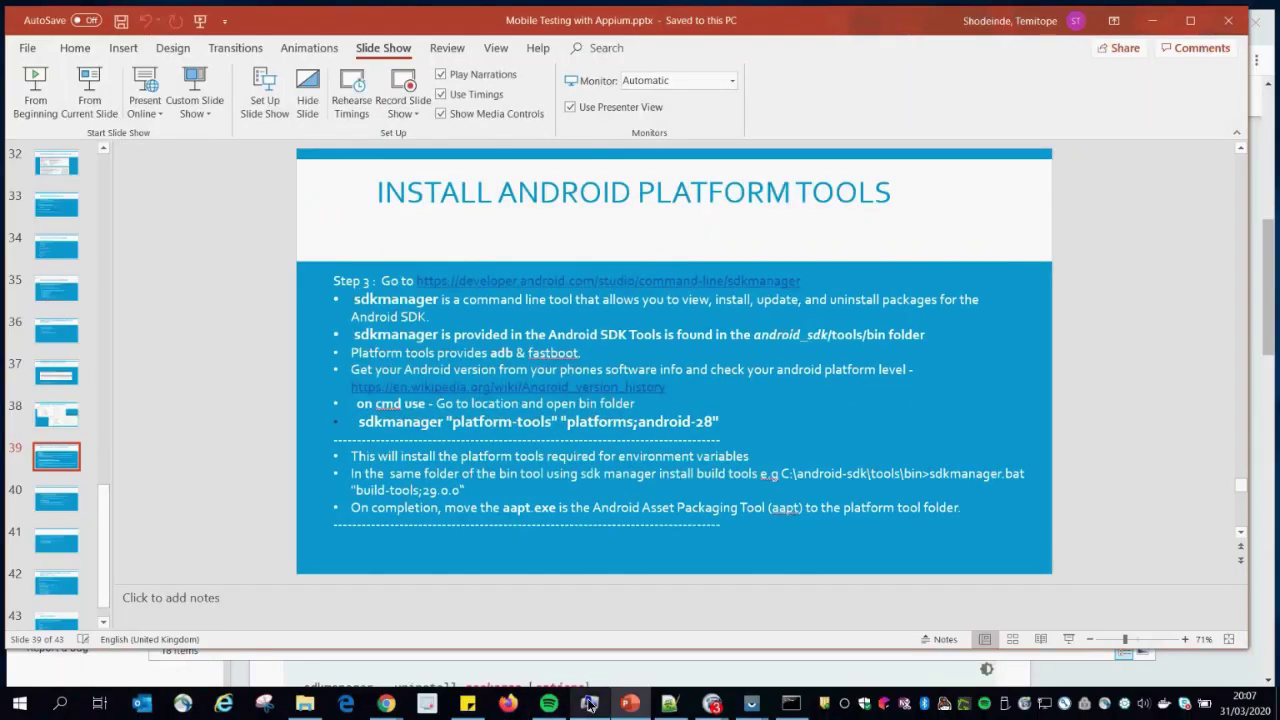
{"action": "left_click", "coordinate": [643, 710]}
{"action": "mouse_move", "coordinate": [642, 710]}
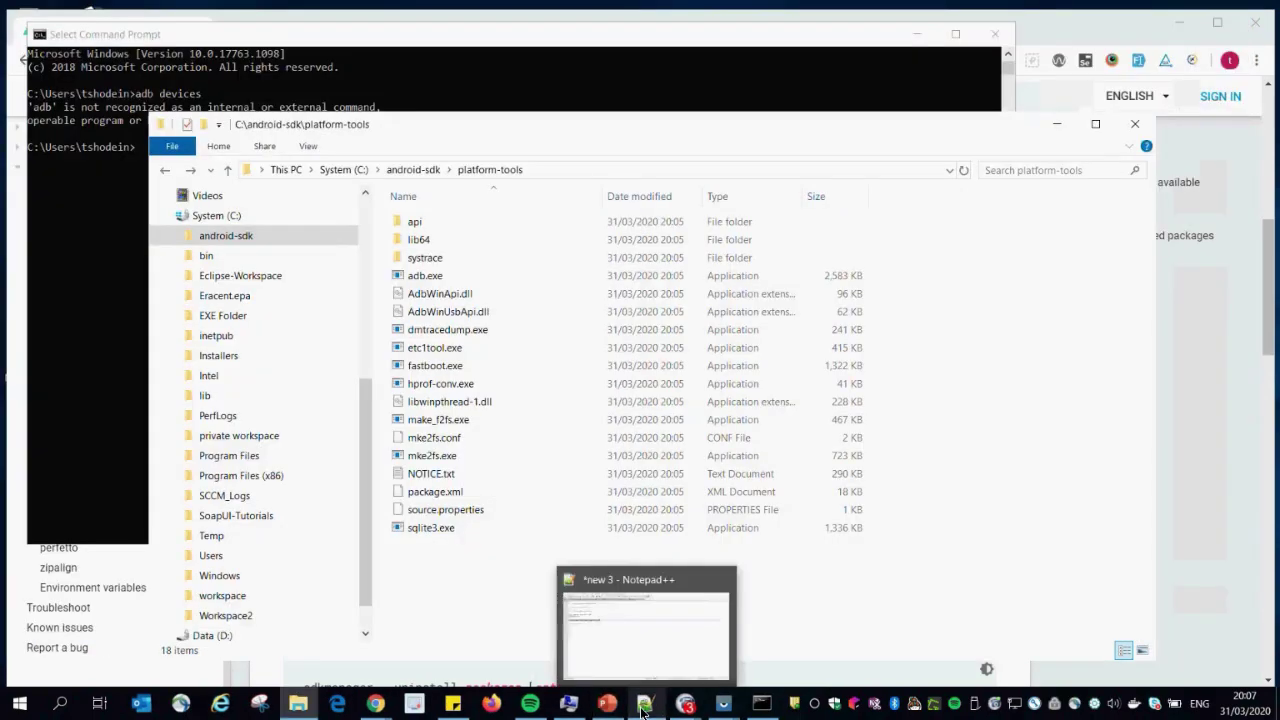
Bring the open environment variable windows forward, cancel the Path variable edit, and return to File Explorer
{"action": "left_click", "coordinate": [568, 706]}
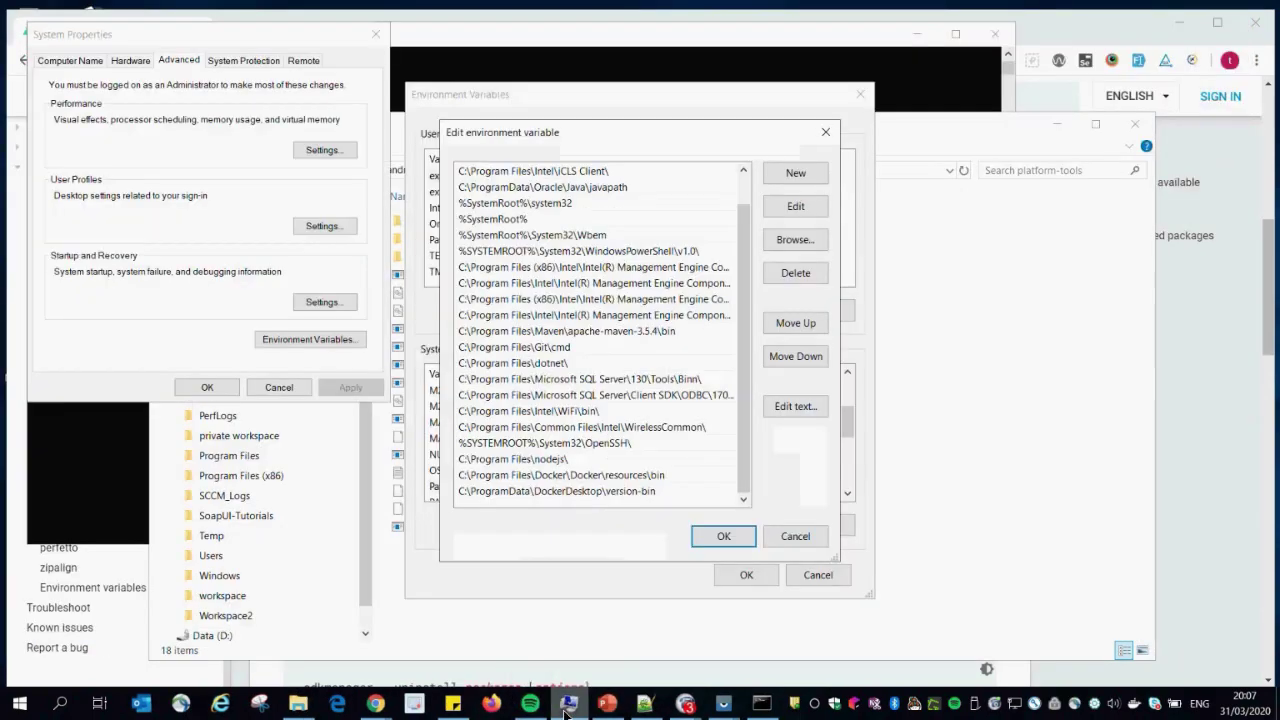
{"action": "left_click", "coordinate": [778, 536]}
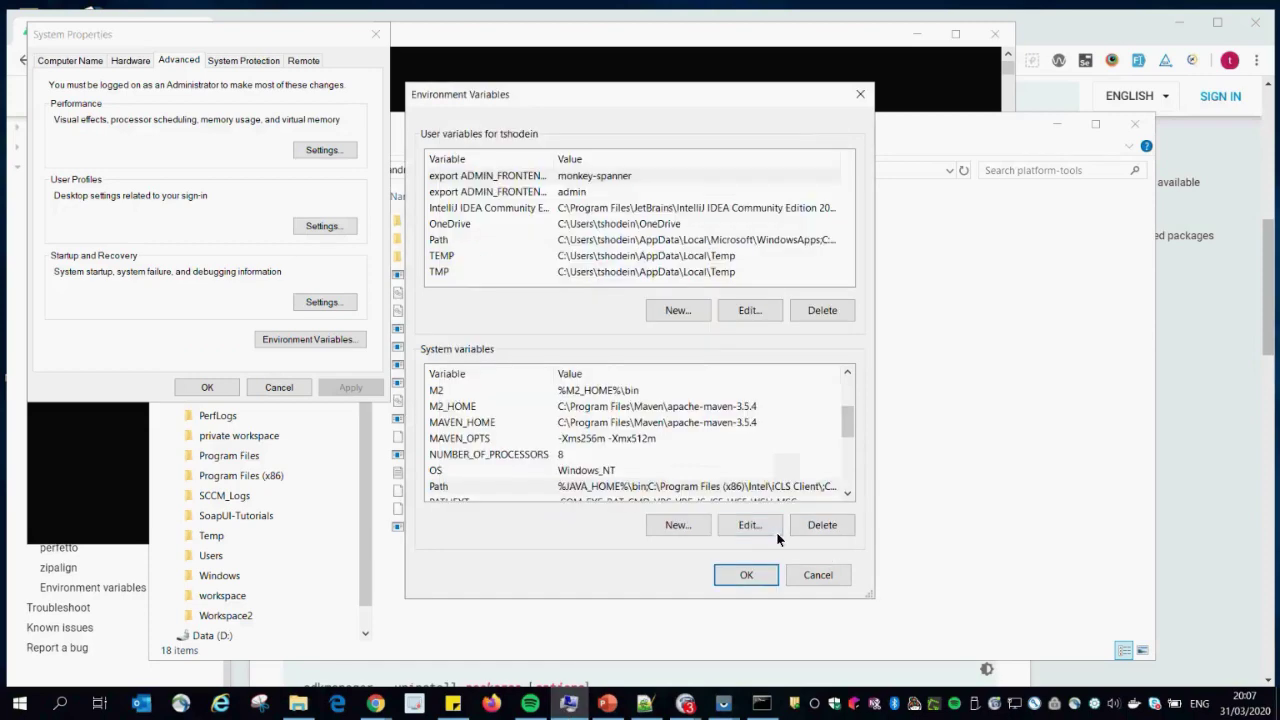
{"action": "left_click", "coordinate": [886, 503]}
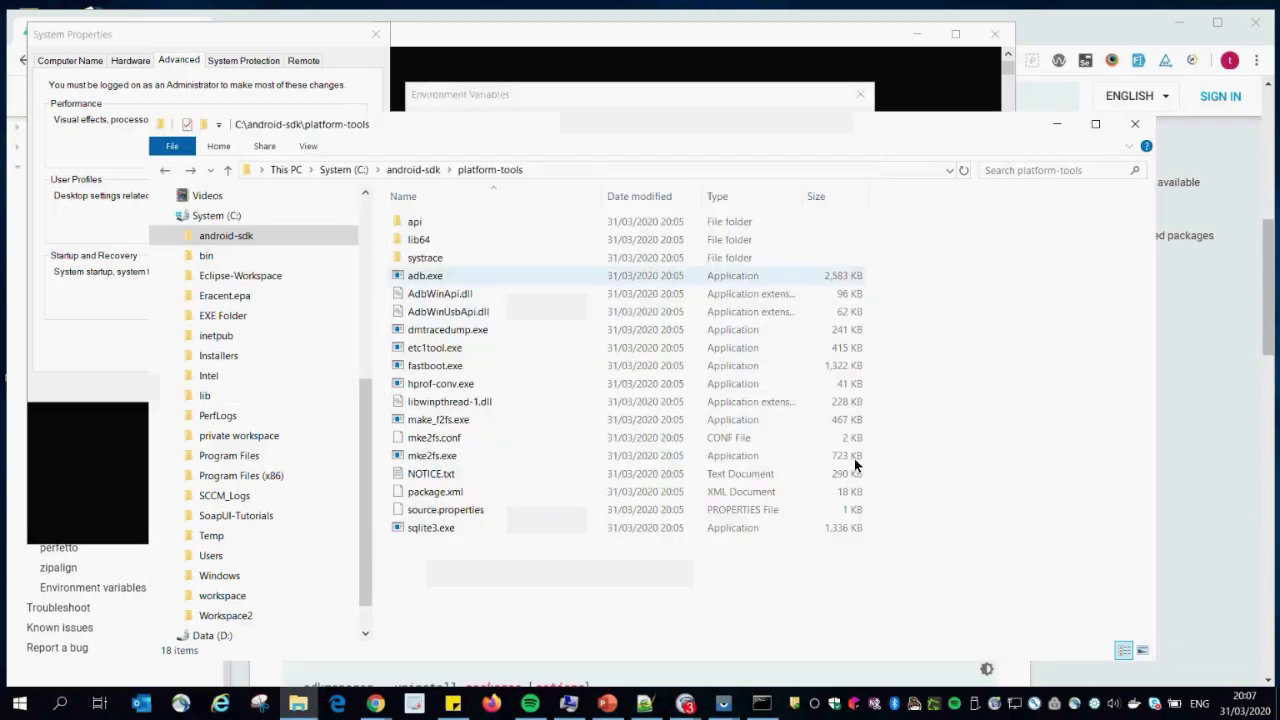
Go up to the C: drive to show the android-sdk folder, reopen it, and select its full path
{"action": "left_click", "coordinate": [410, 170]}
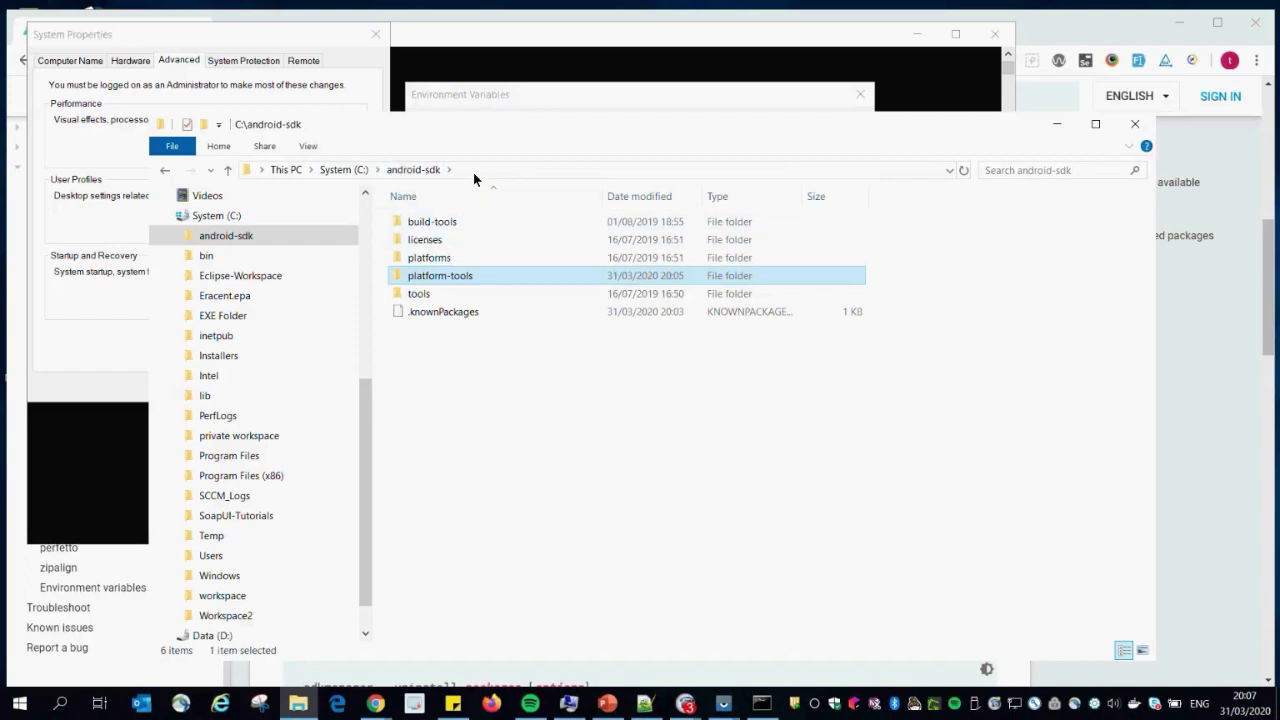
{"action": "left_click", "coordinate": [343, 169]}
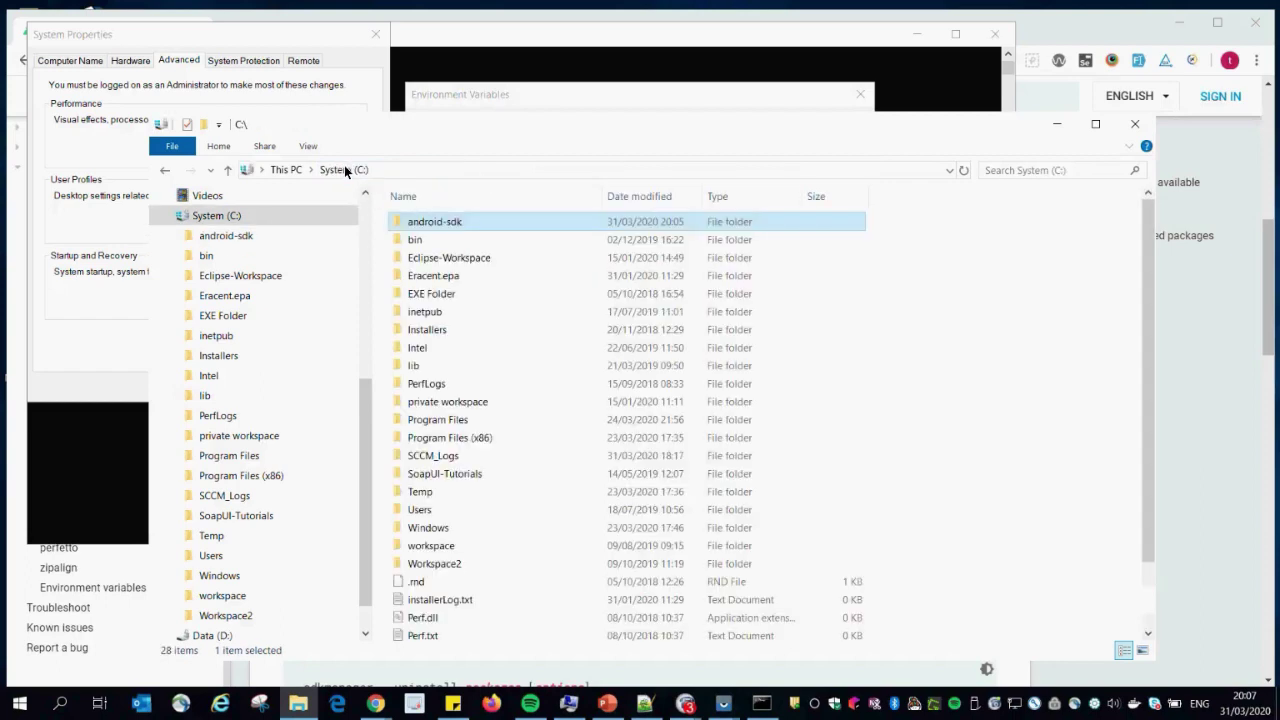
{"action": "left_click", "coordinate": [443, 224]}
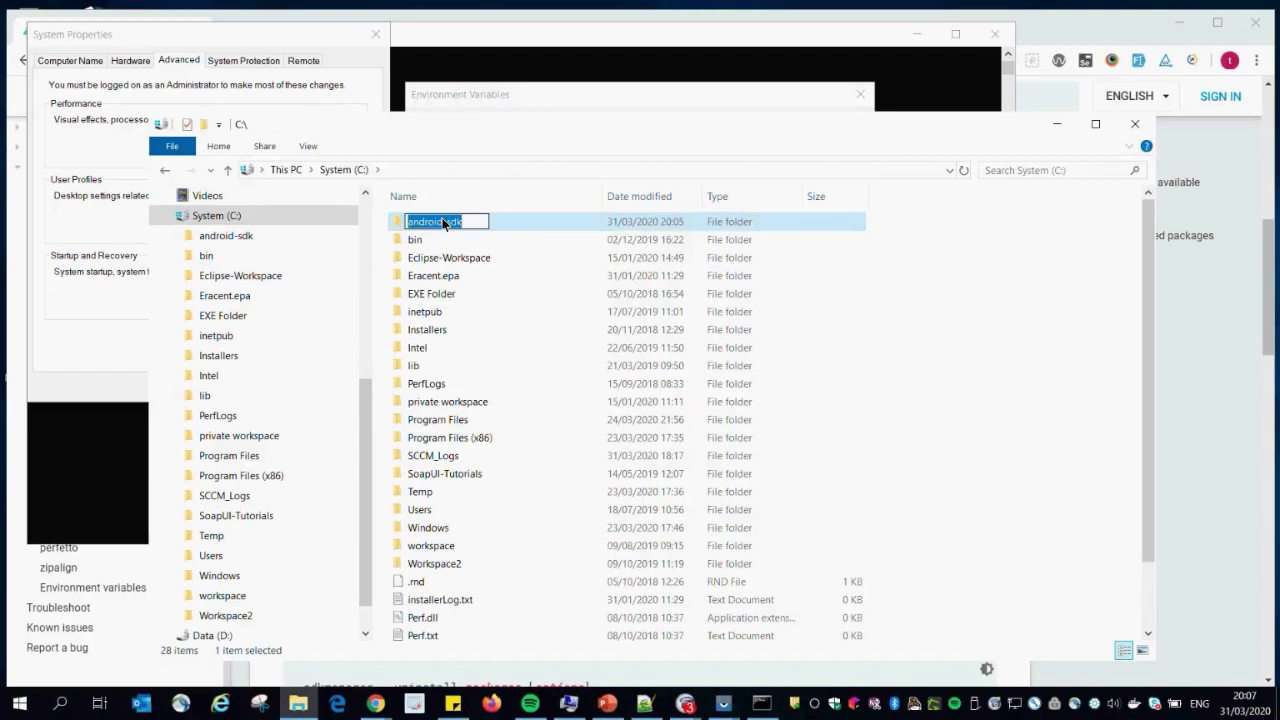
{"action": "left_click", "coordinate": [513, 220]}
{"action": "double_click", "coordinate": [513, 220]}
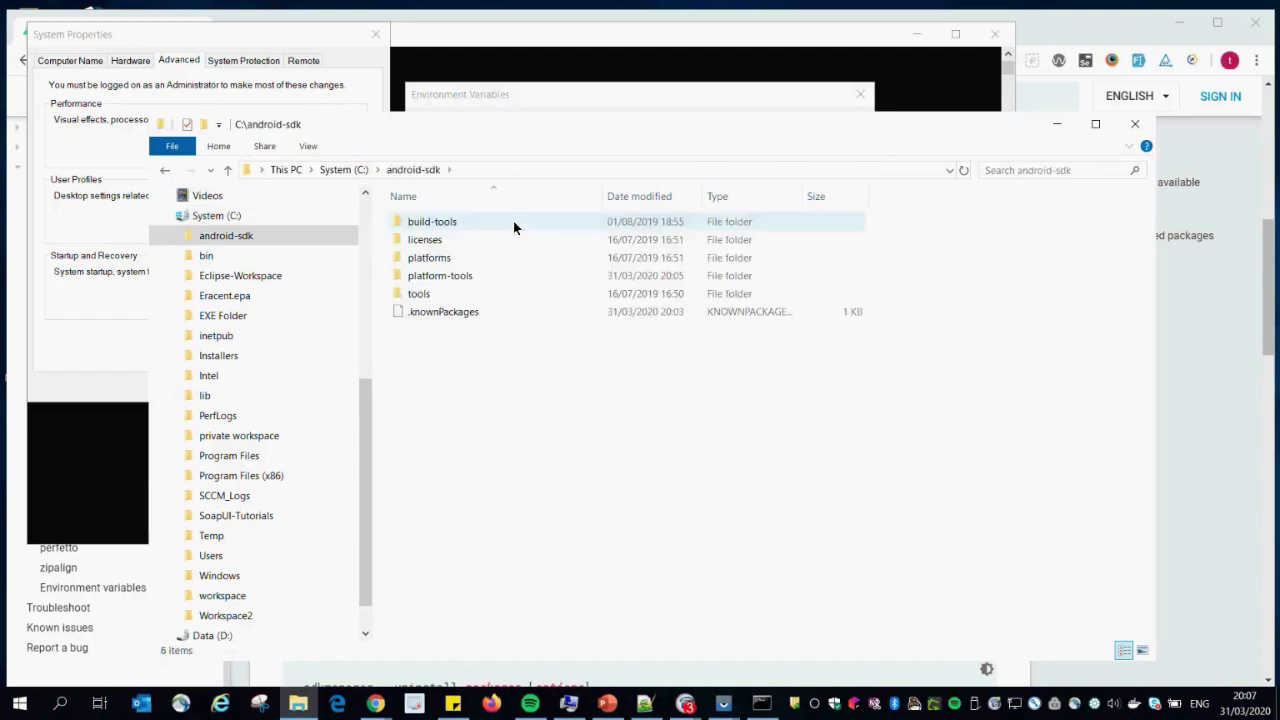
{"action": "left_click", "coordinate": [501, 170]}
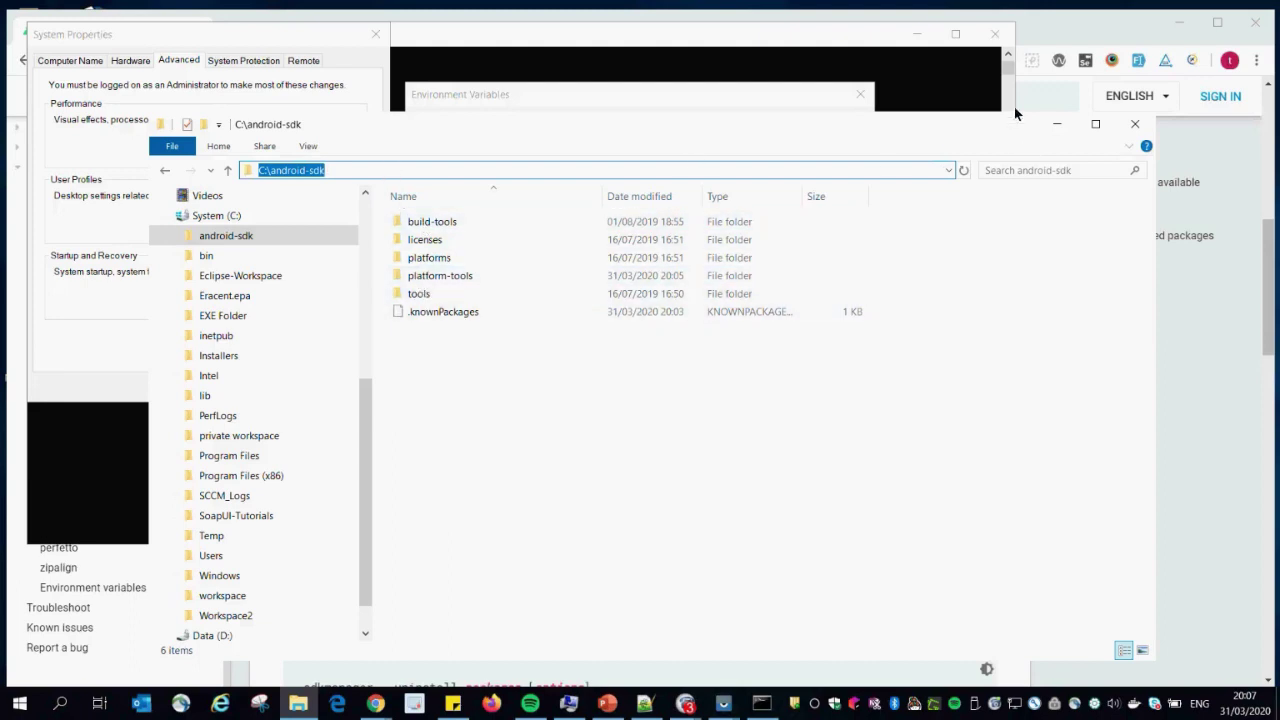
Cancel the Environment Variables dialog and move the System Properties window lower on the desktop
{"action": "left_click", "coordinate": [349, 33]}
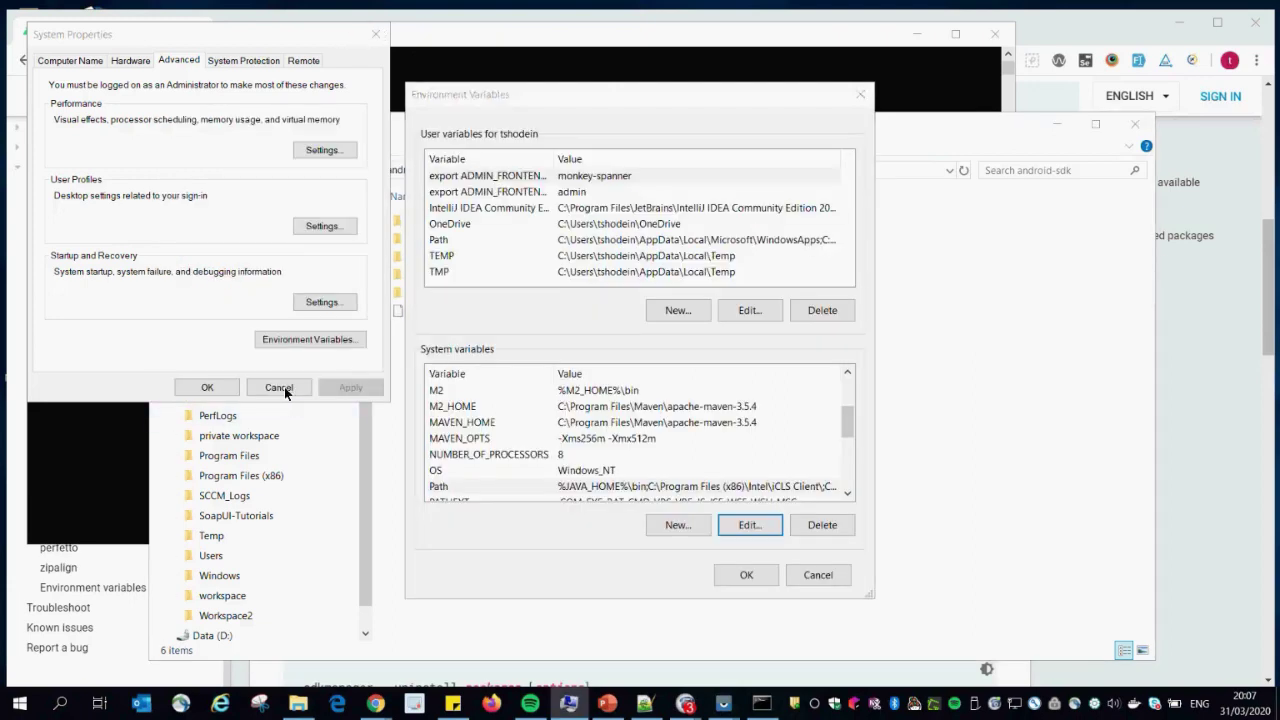
{"action": "left_click", "coordinate": [816, 575]}
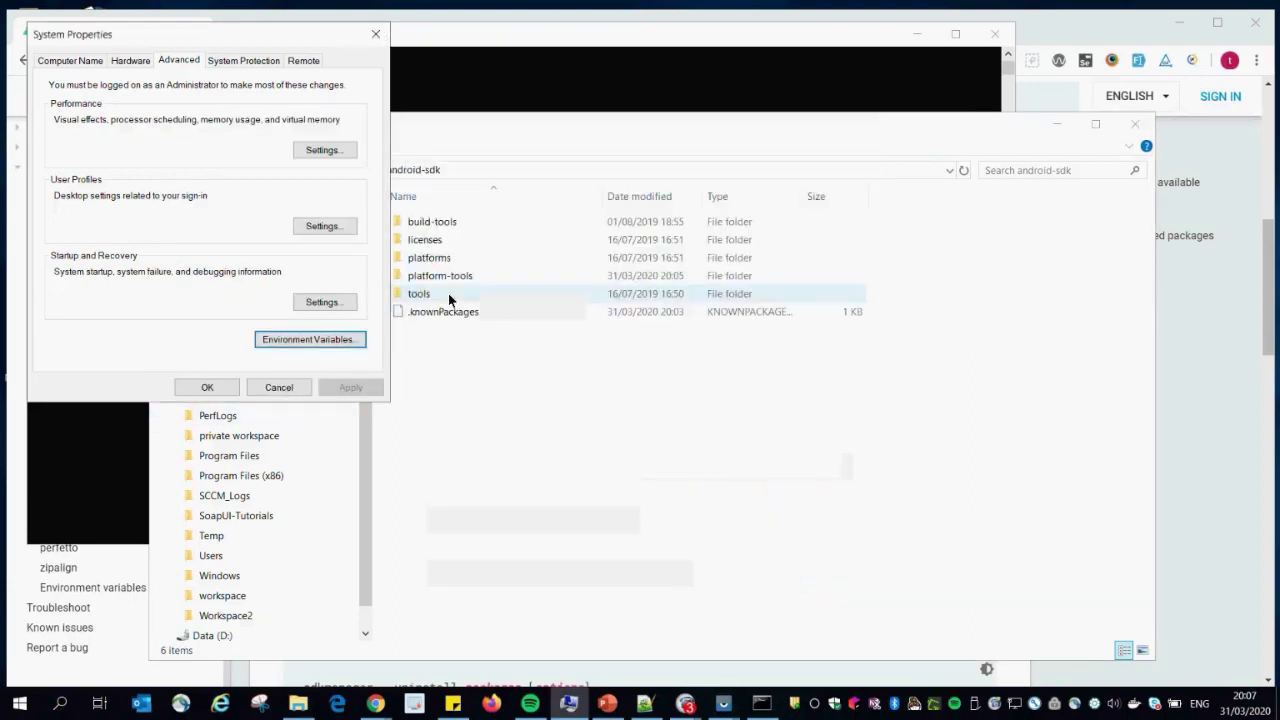
{"action": "left_click_drag", "start_coordinate": [317, 34], "coordinate": [337, 400]}
Minimise the browser, then reposition and enlarge the File Explorer window showing the android-sdk folder
{"action": "left_click", "coordinate": [519, 141]}
{"action": "left_click_drag", "start_coordinate": [435, 122], "coordinate": [288, 34]}
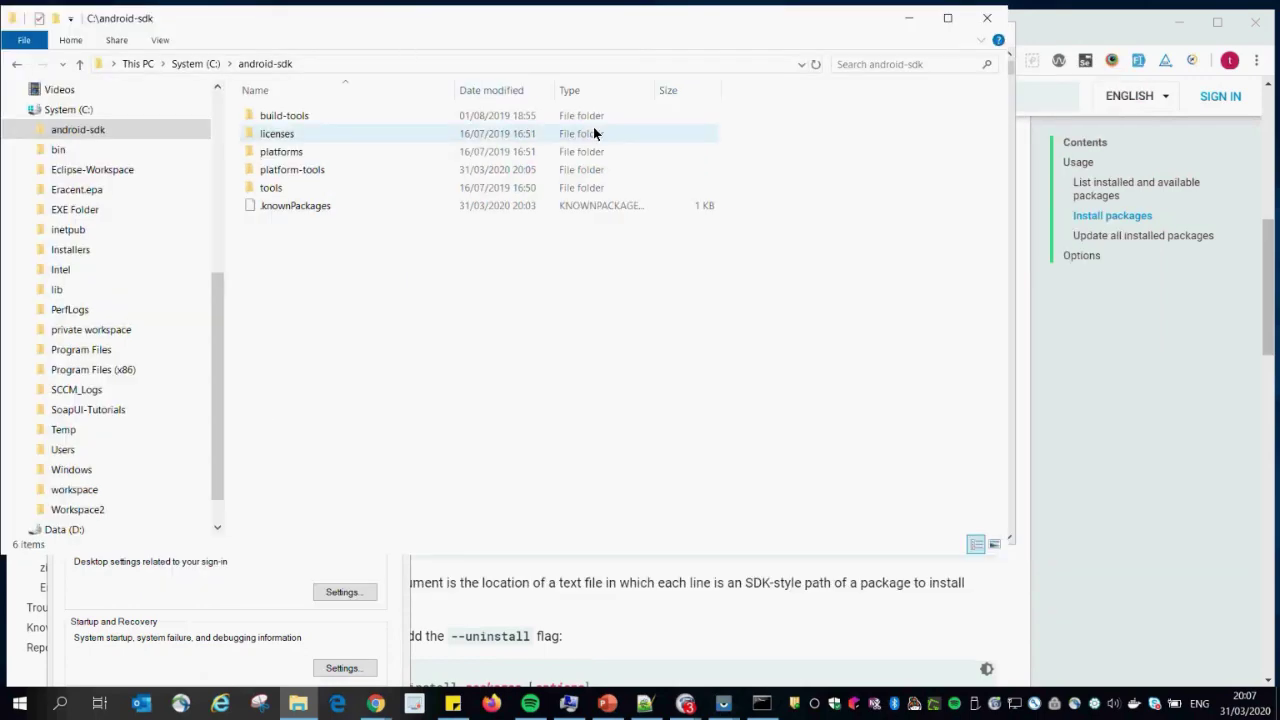
{"action": "left_click", "coordinate": [1180, 21]}
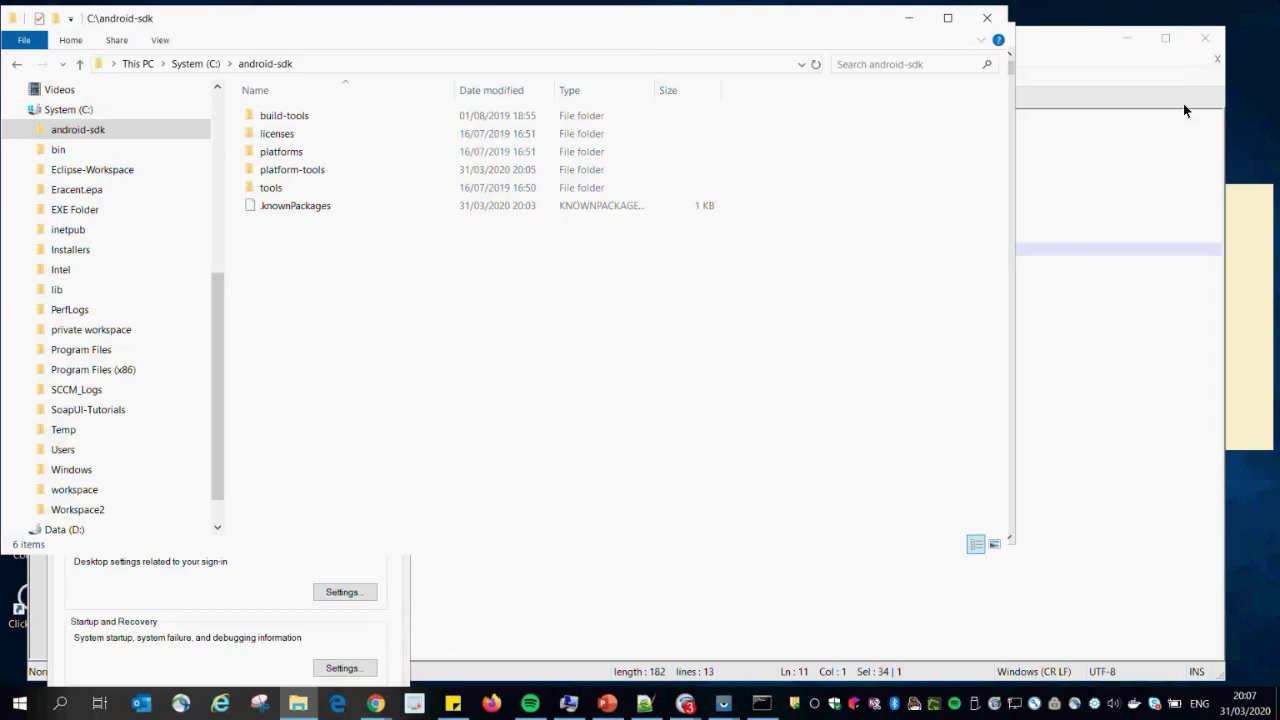
{"action": "left_click_drag", "start_coordinate": [806, 25], "coordinate": [857, 32]}
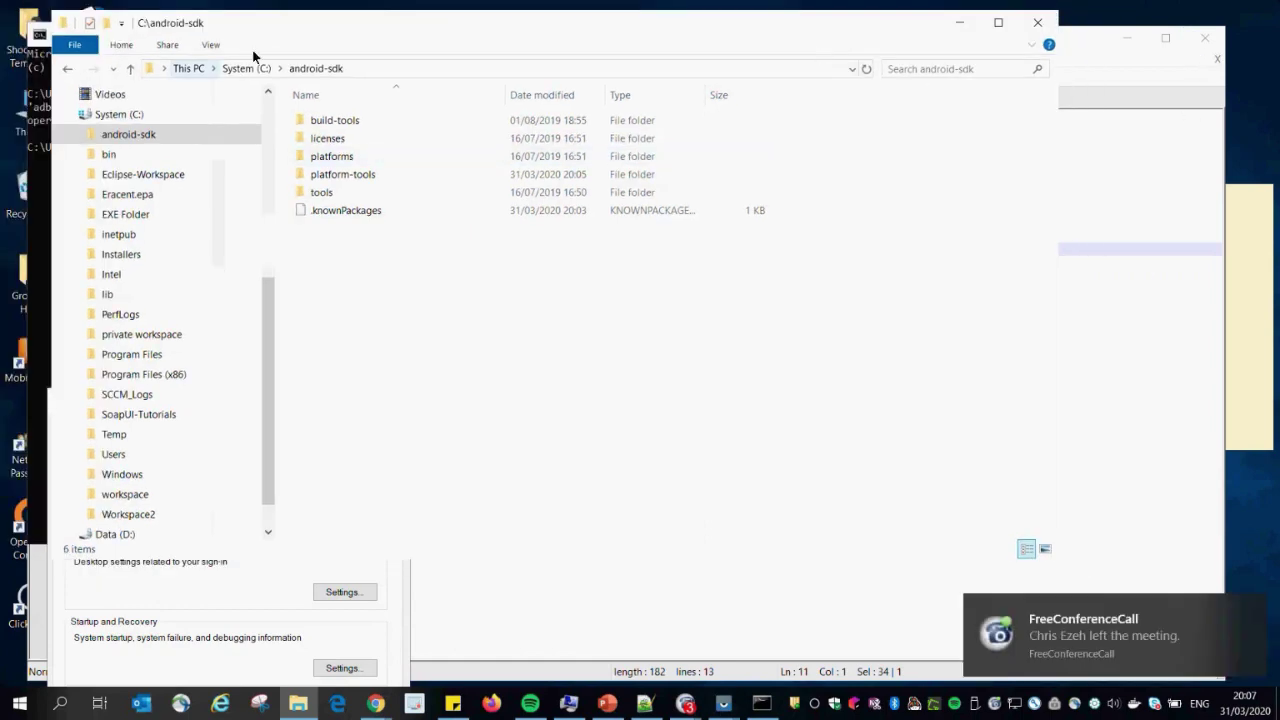
{"action": "left_click_drag", "start_coordinate": [53, 12], "coordinate": [9, 2]}
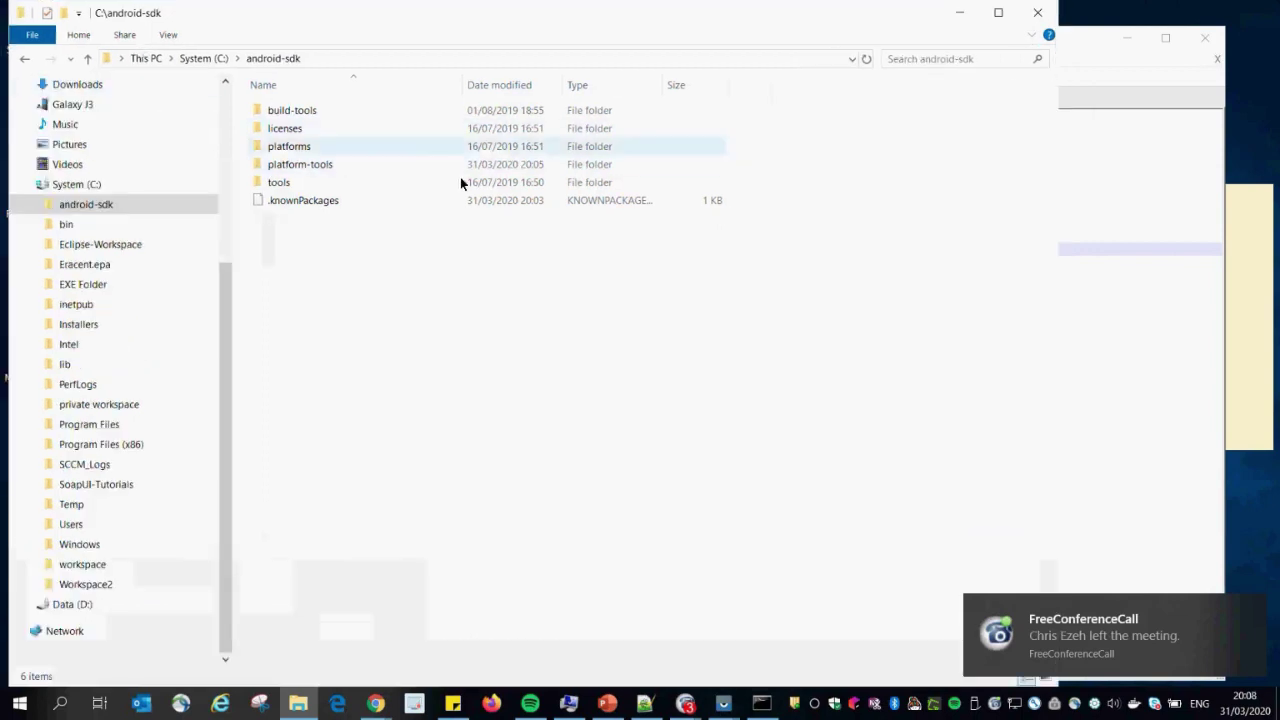
Copy the folder path C:\android-sdk and bring the System Properties window fully into view
{"action": "left_click", "coordinate": [352, 58]}
{"action": "key", "text": "ctrl+c"}
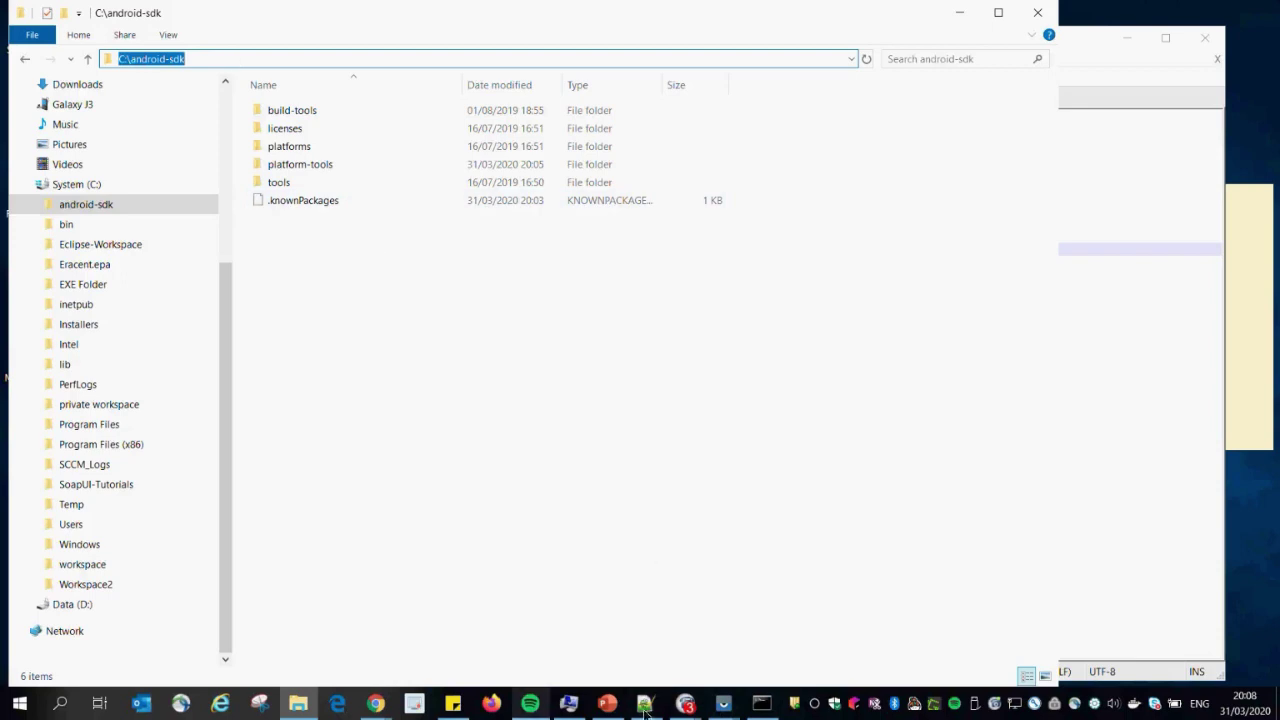
{"action": "left_click", "coordinate": [570, 706]}
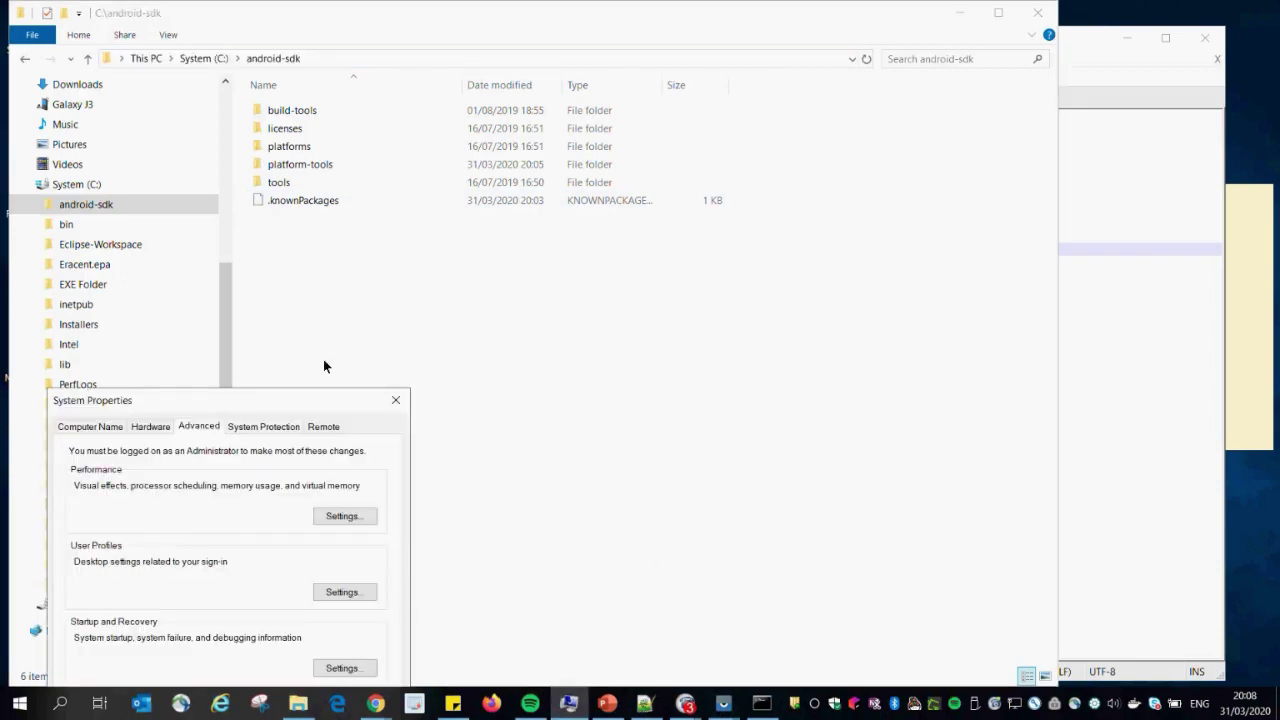
{"action": "left_click_drag", "start_coordinate": [317, 400], "coordinate": [318, 90]}
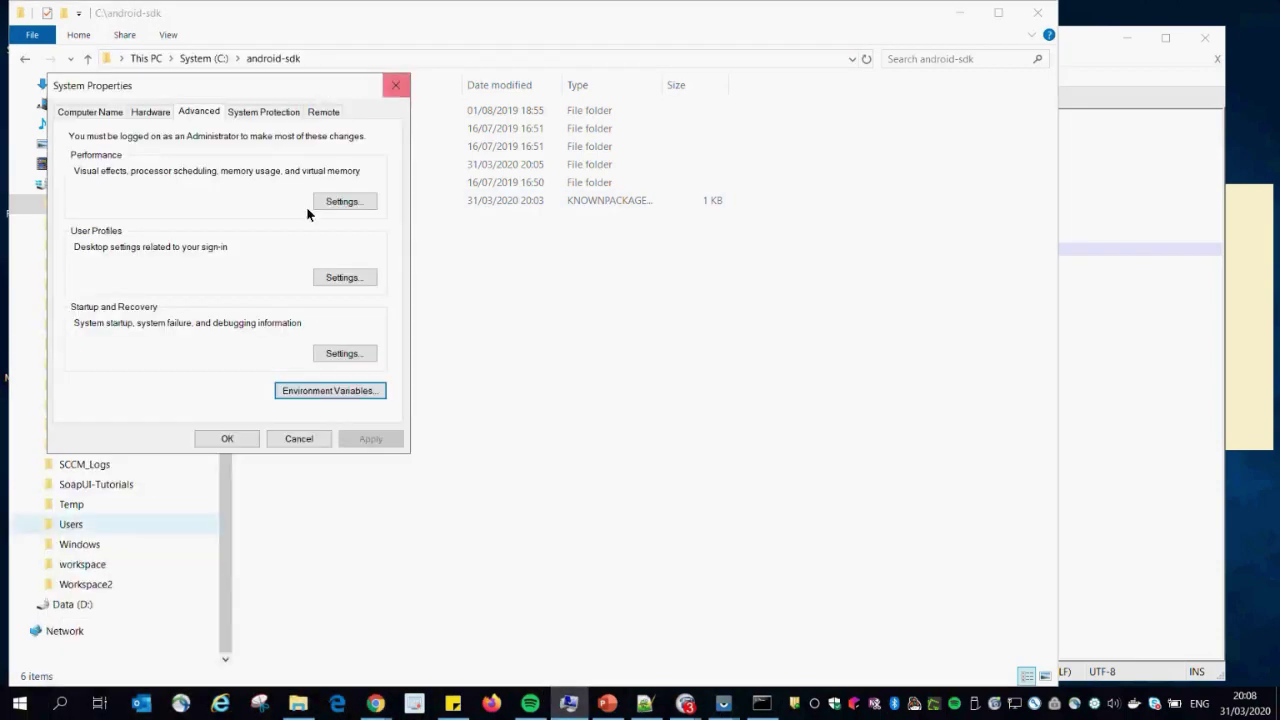
Search Windows for env and open Edit the system environment variables
{"action": "left_click", "coordinate": [72, 700]}
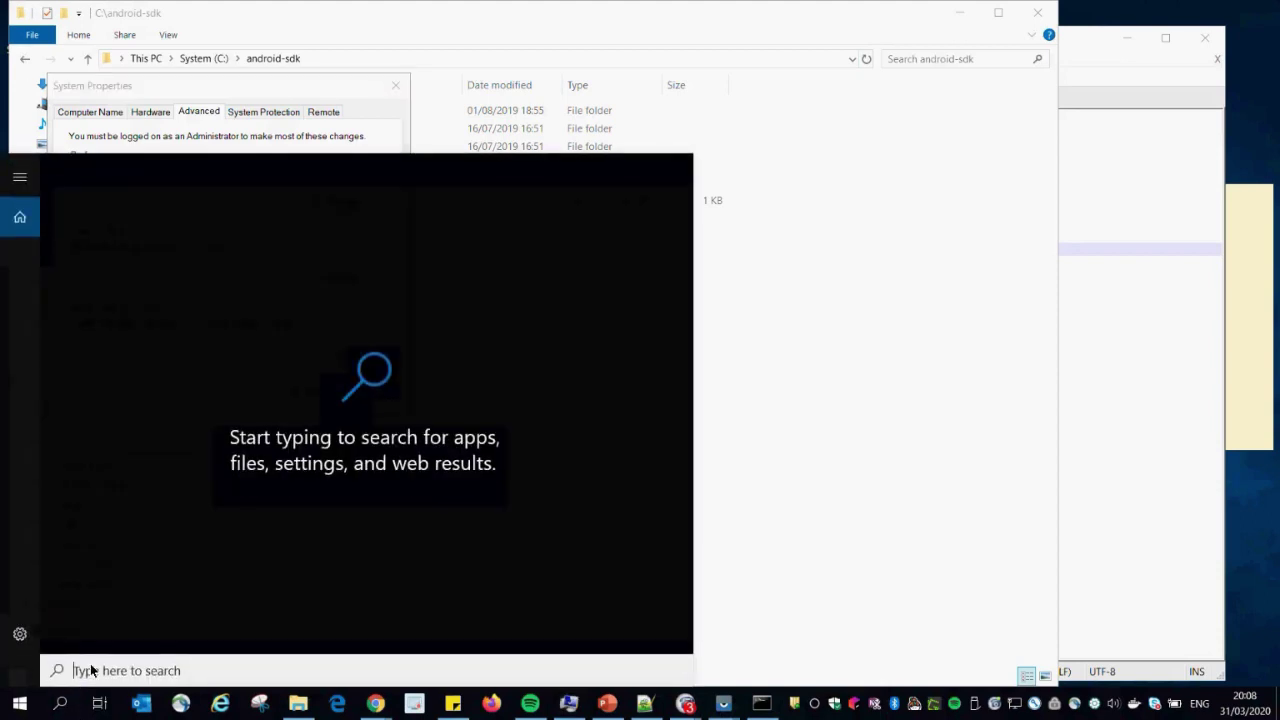
{"action": "type", "text": "env"}
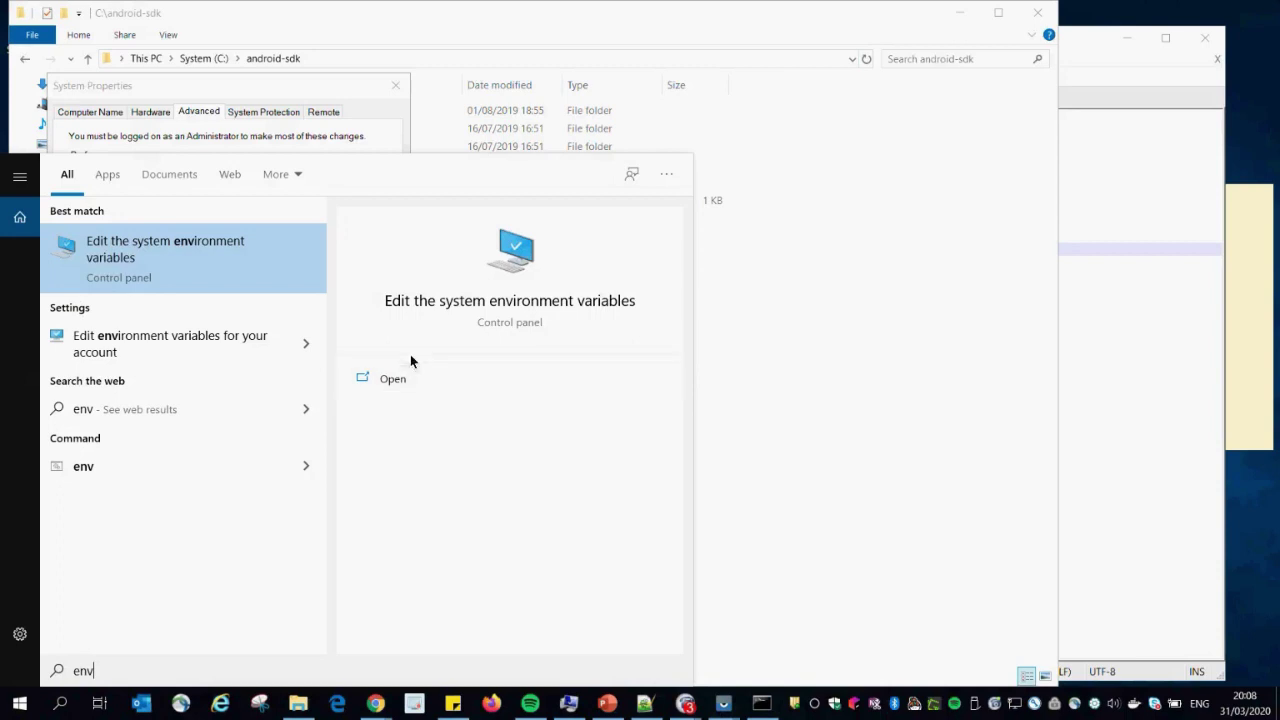
{"action": "left_click", "coordinate": [401, 386]}
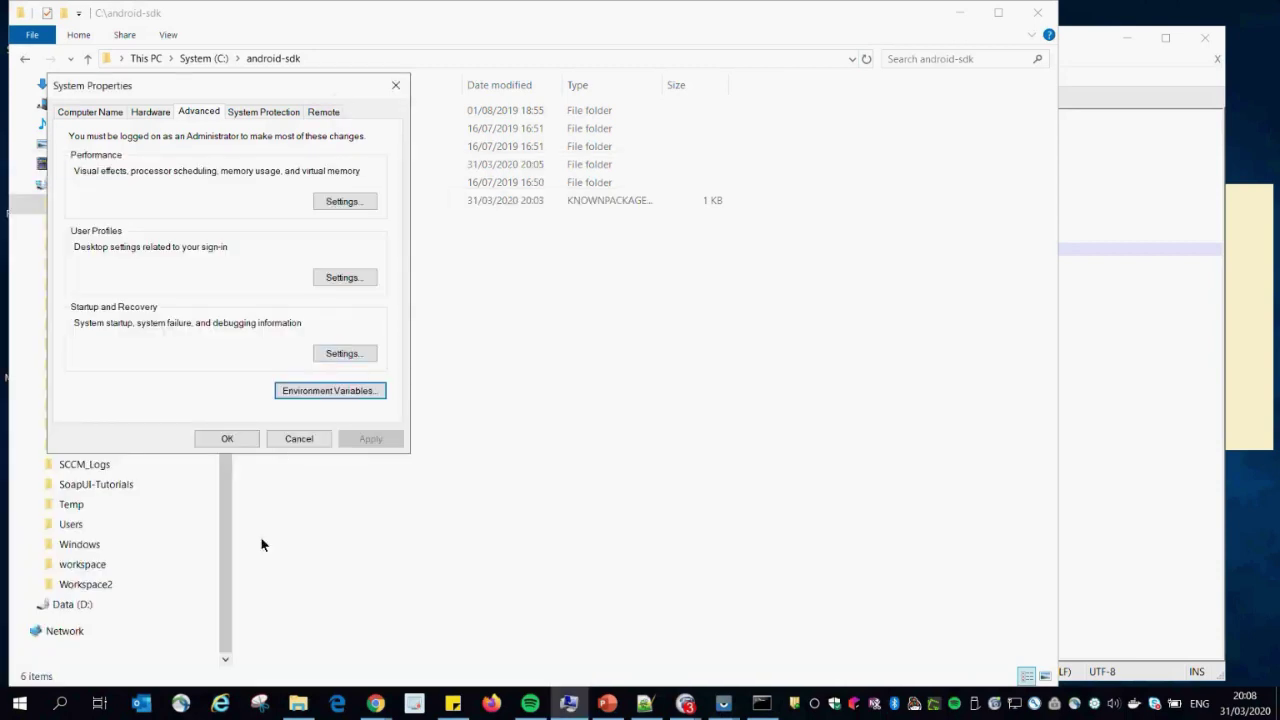
Open the properties of This PC from File Explorer, launch Advanced system settings, and accept the IT Security Policy prompt
{"action": "left_click", "coordinate": [314, 609]}
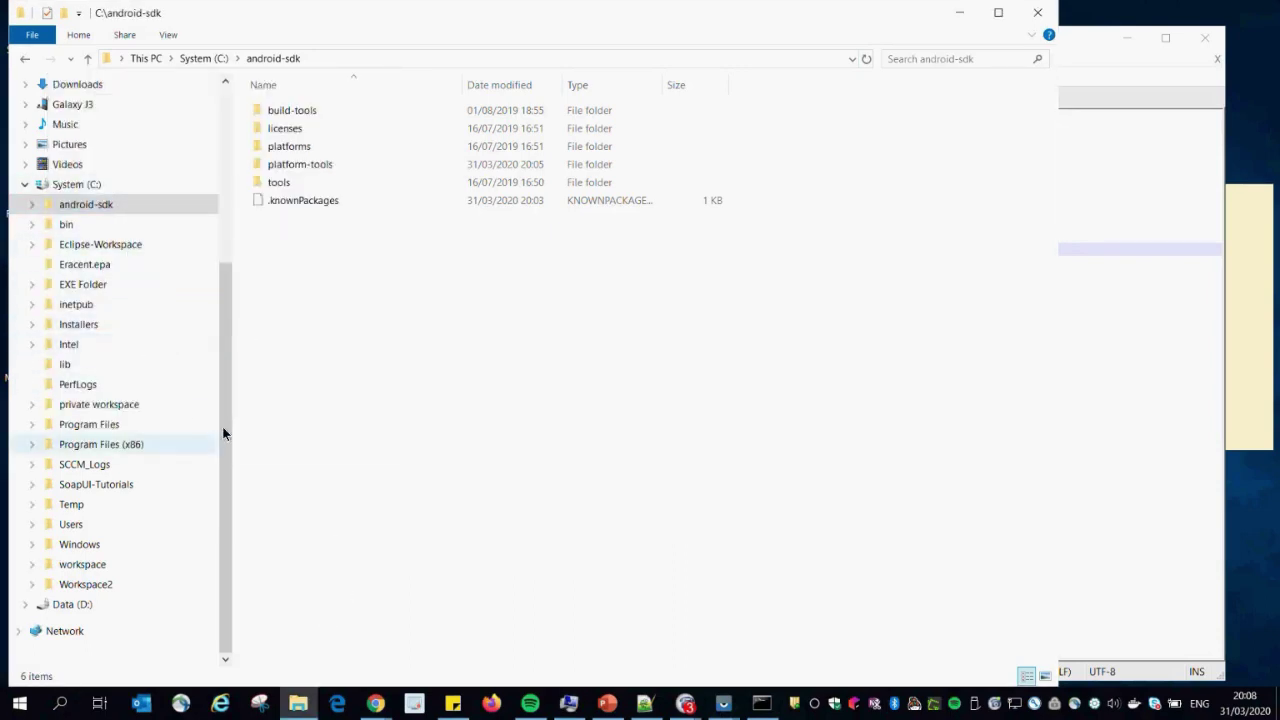
{"action": "scroll", "coordinate": [224, 416], "scroll_direction": "up", "scroll_amount": 3}
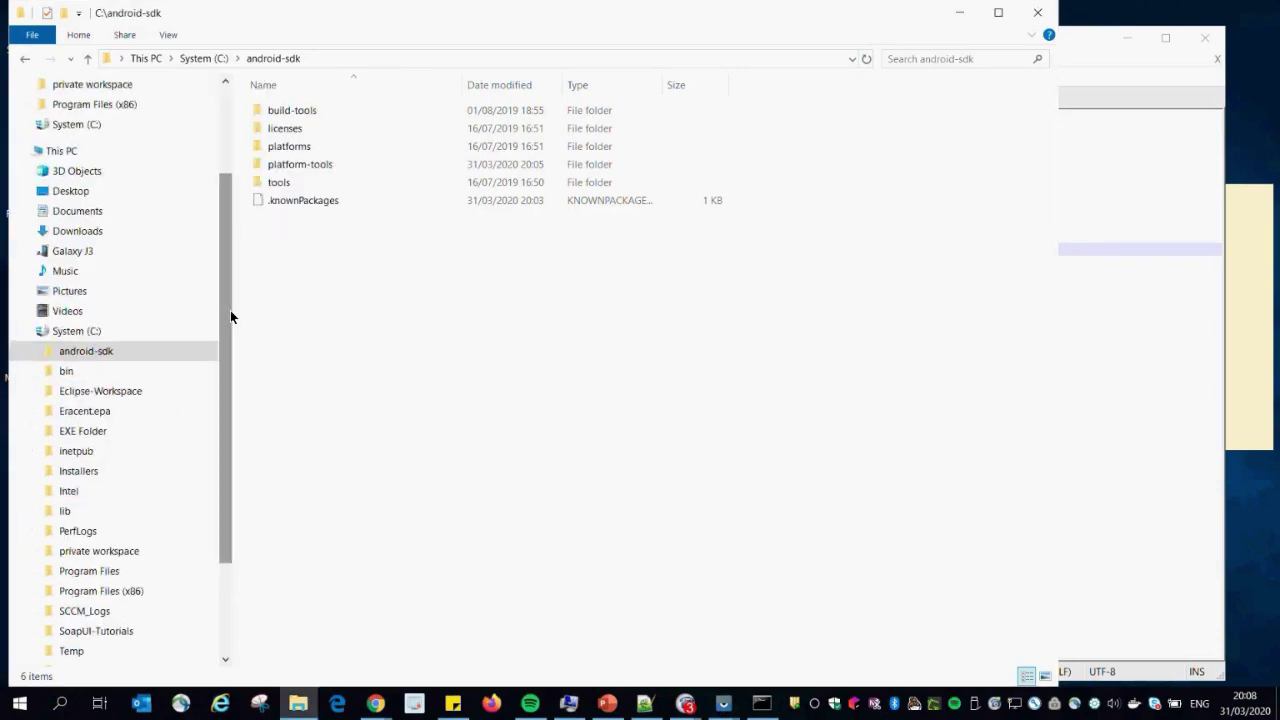
{"action": "right_click", "coordinate": [69, 155]}
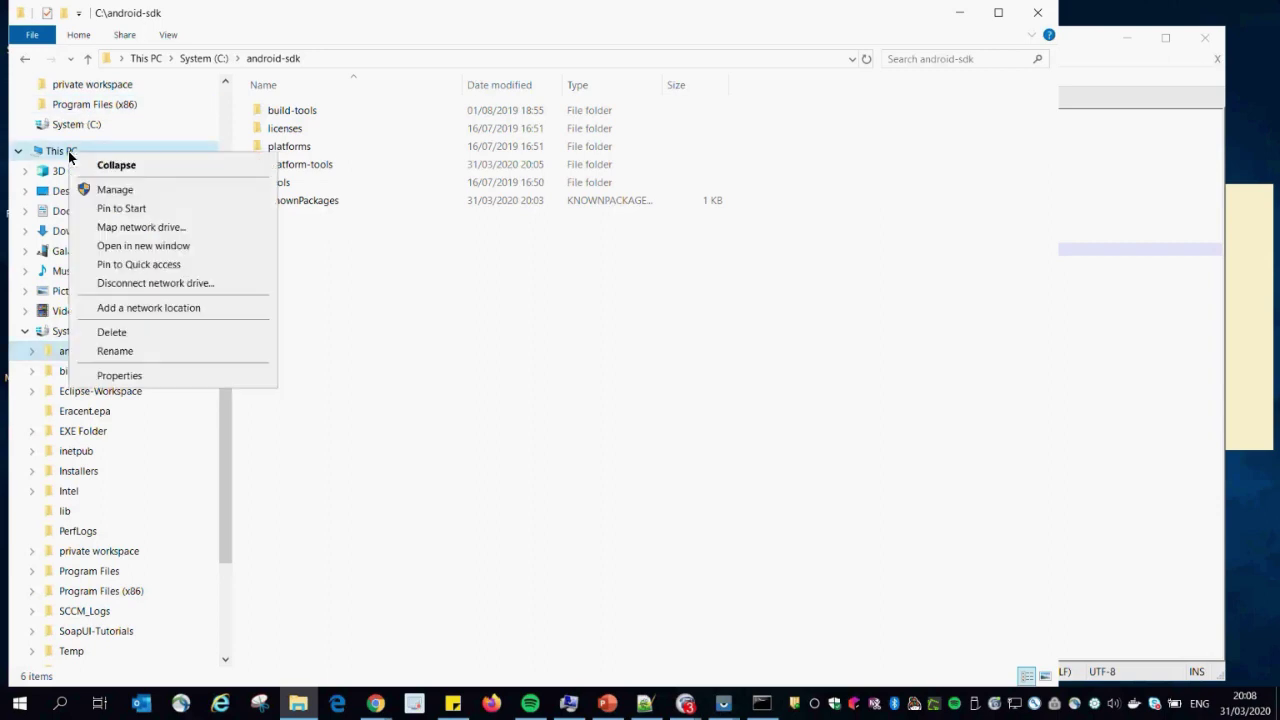
{"action": "left_click", "coordinate": [111, 371]}
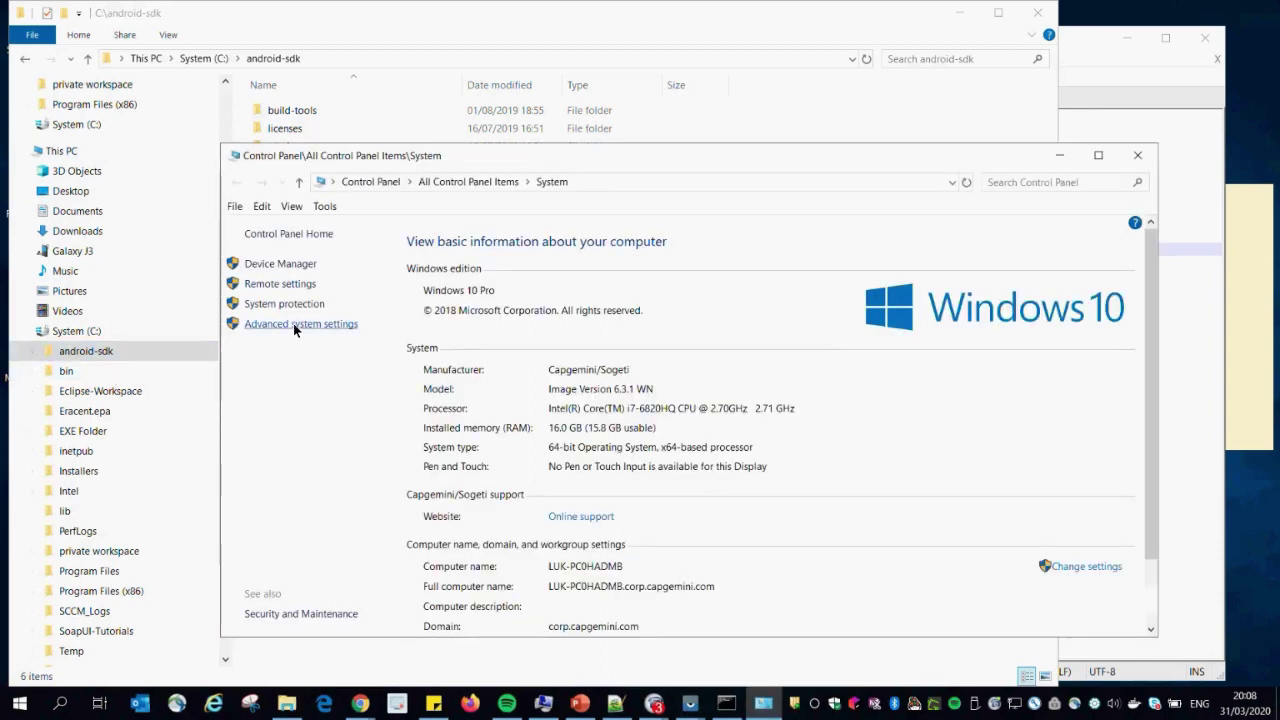
{"action": "left_click", "coordinate": [293, 325]}
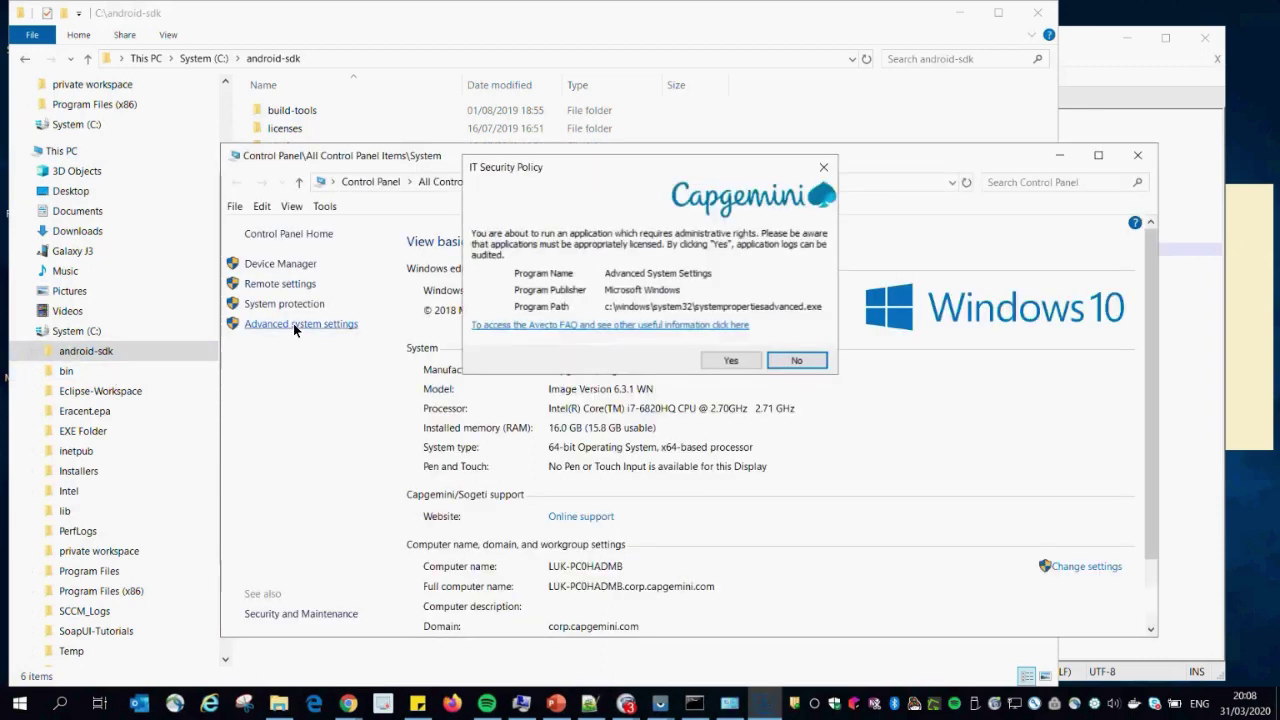
{"action": "left_click", "coordinate": [729, 361]}
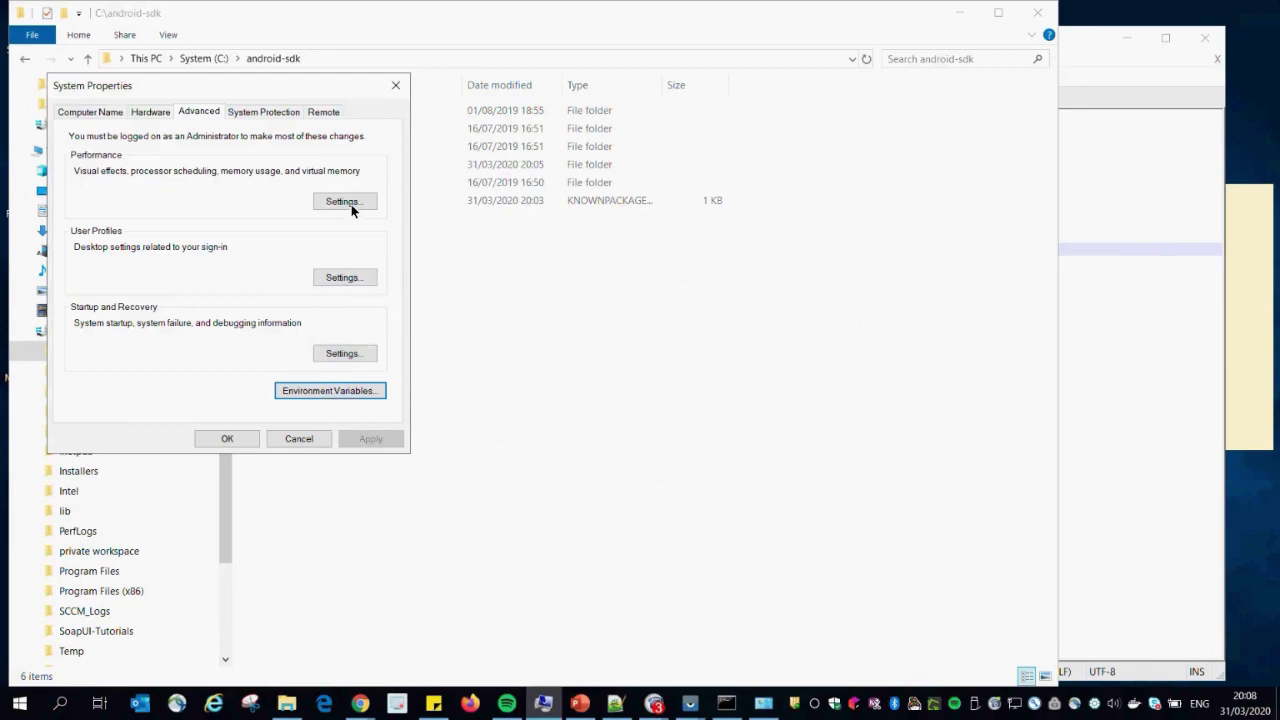
Open the Environment Variables dialog from System Properties, cancel it, and open it again
{"action": "left_click", "coordinate": [327, 395]}
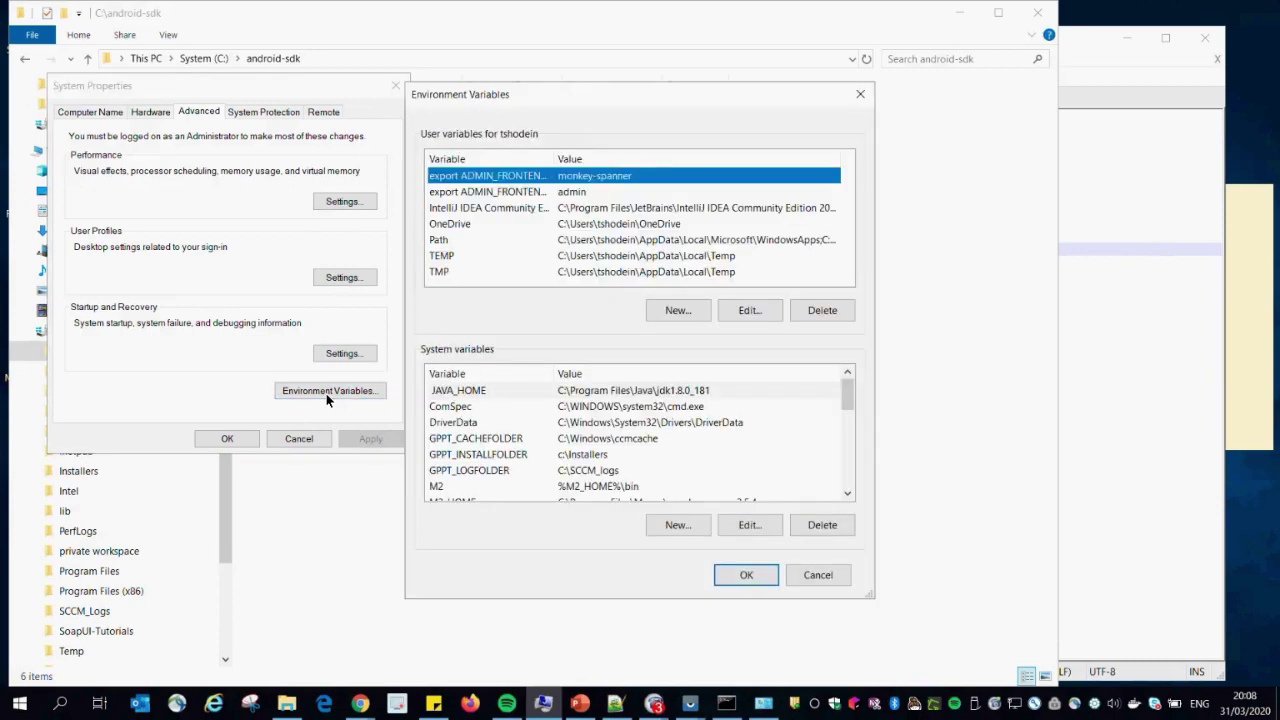
{"action": "left_click", "coordinate": [803, 567]}
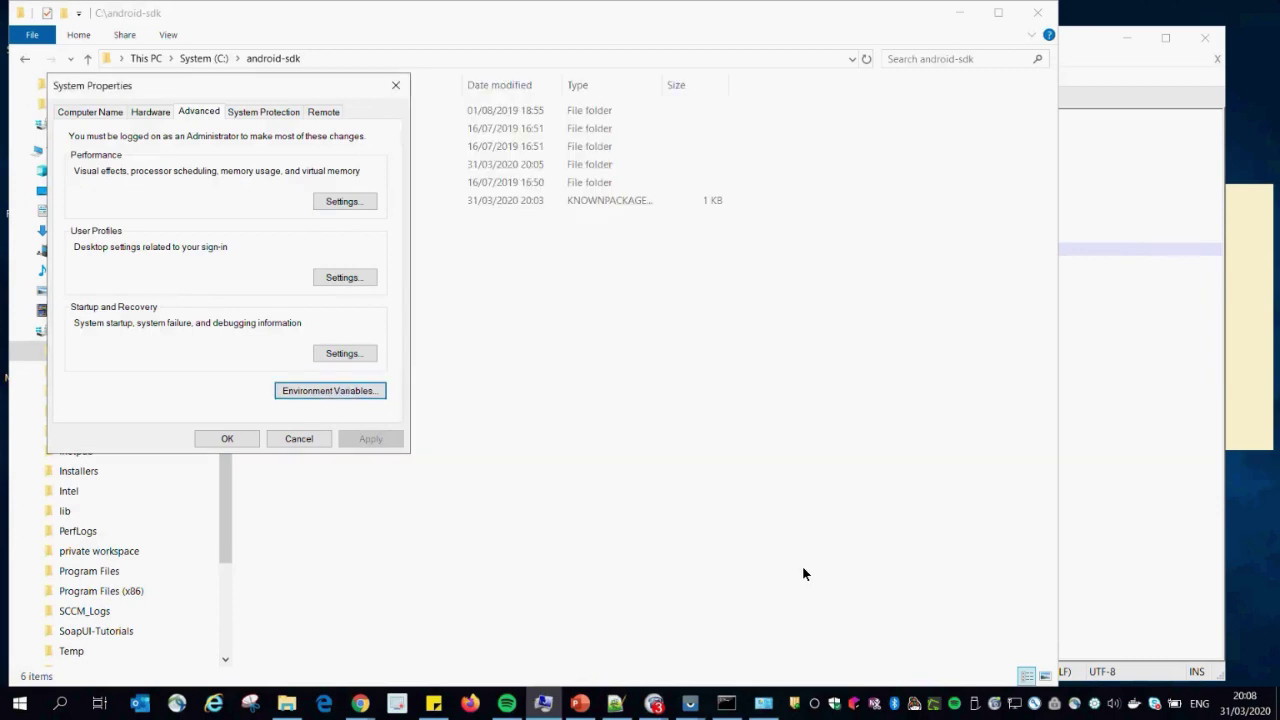
{"action": "left_click", "coordinate": [318, 397]}
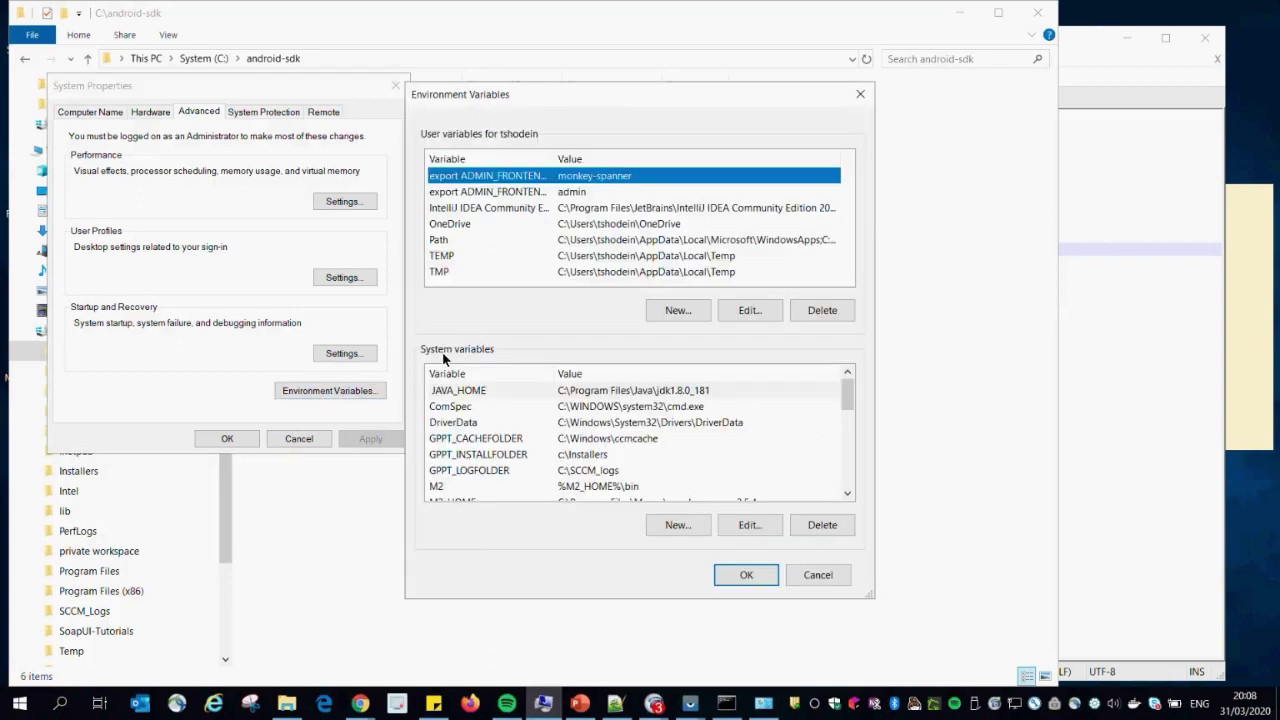
Create a system variable named ANDROID_HOME with the value C:\android-sdk
{"action": "left_click", "coordinate": [698, 527]}
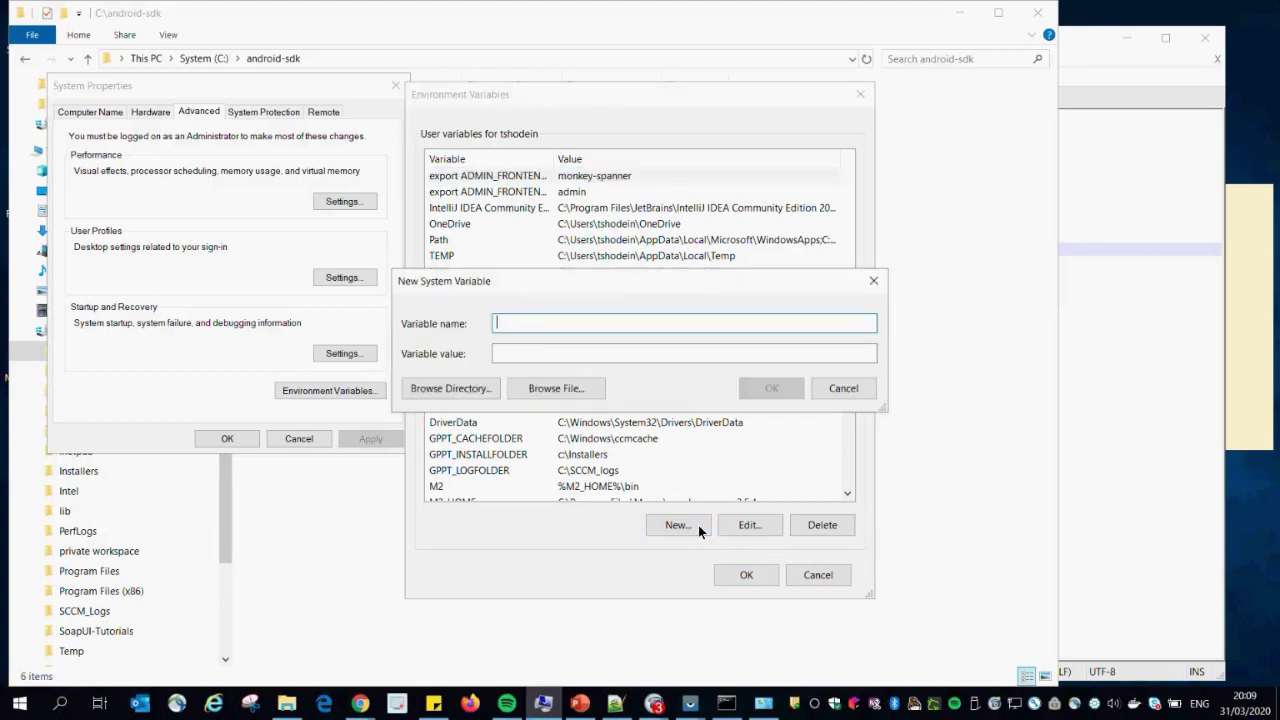
{"action": "type", "text": "ANDROID_HOME"}
{"action": "mouse_move", "coordinate": [664, 276]}
{"action": "left_mouse_down"}
{"action": "mouse_move", "coordinate": [652, 490]}
{"action": "mouse_move", "coordinate": [650, 276]}
{"action": "left_mouse_up"}
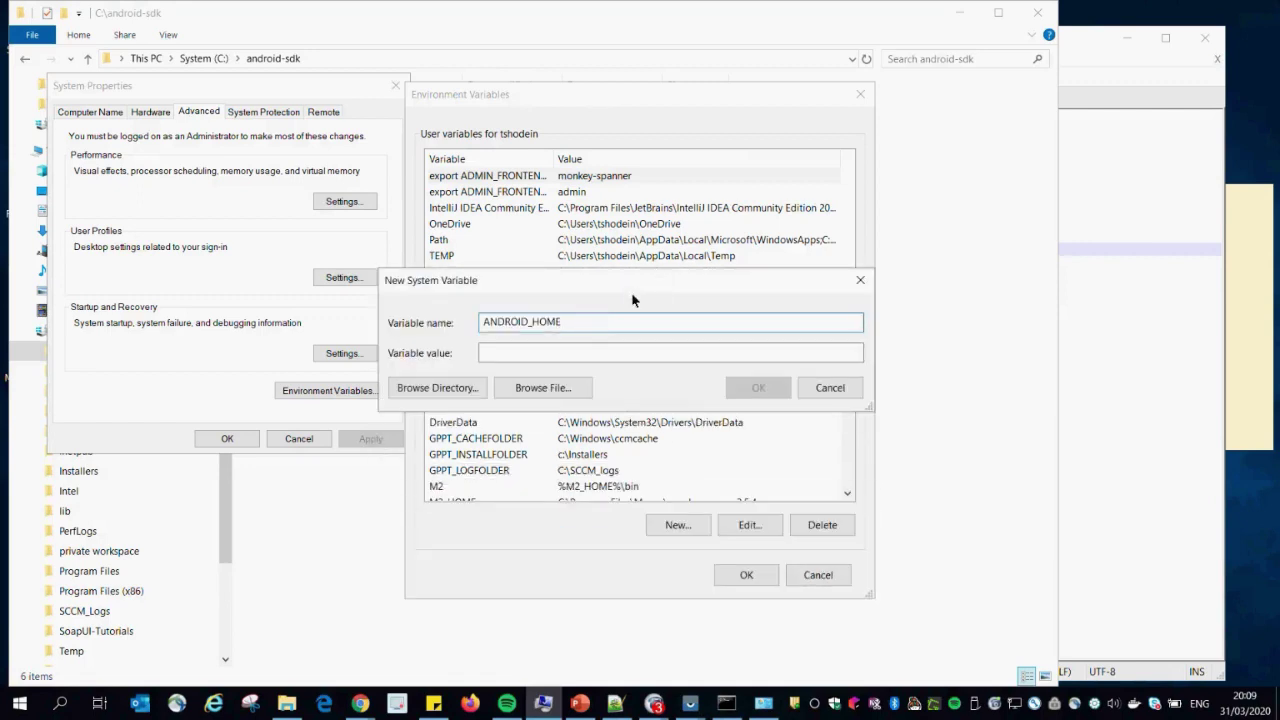
{"action": "left_click", "coordinate": [606, 357]}
{"action": "key", "text": "ctrl+v"}
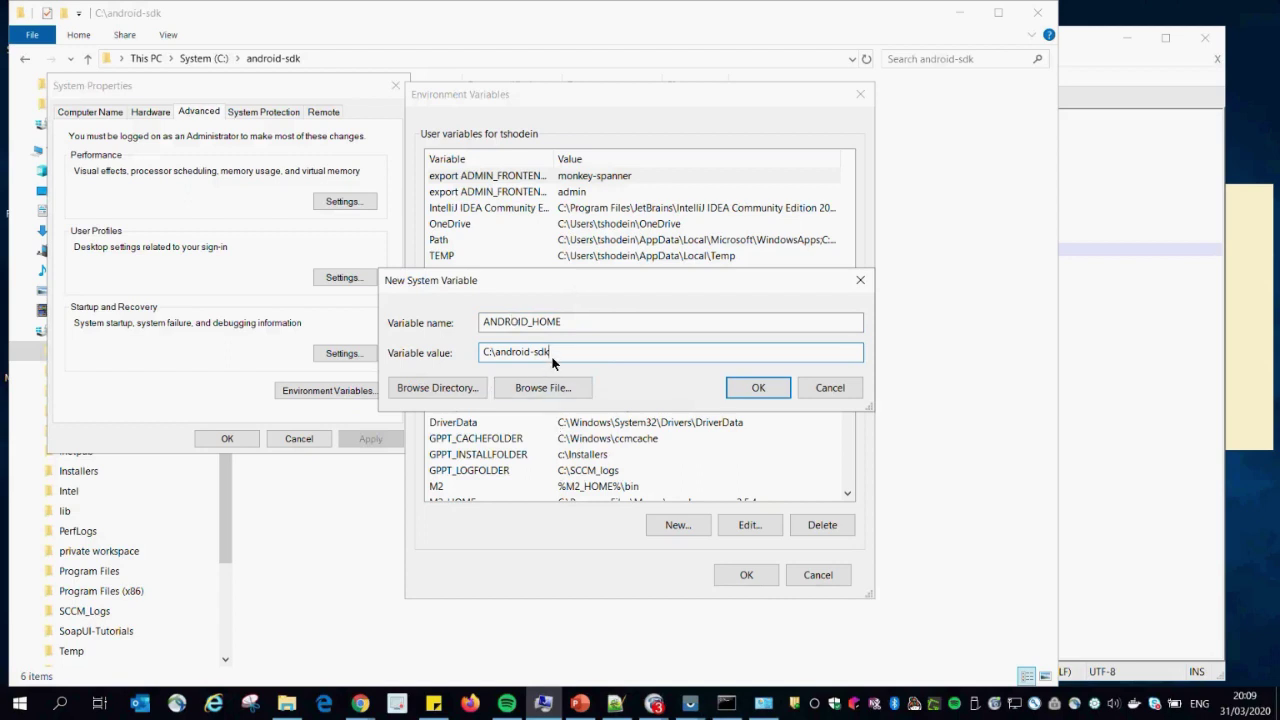
{"action": "left_click", "coordinate": [768, 389]}
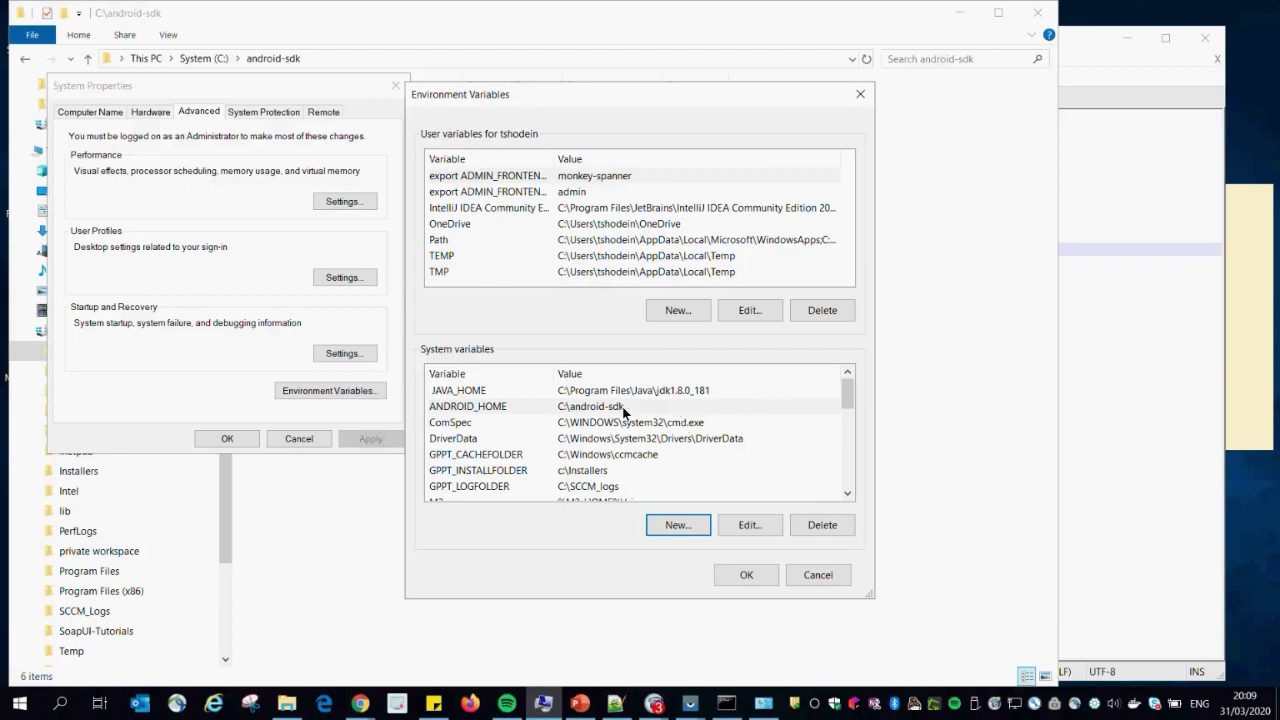
Open the tools folder inside android-sdk in File Explorer and copy its path, C:\android-sdk\tools
{"action": "left_click", "coordinate": [331, 494]}
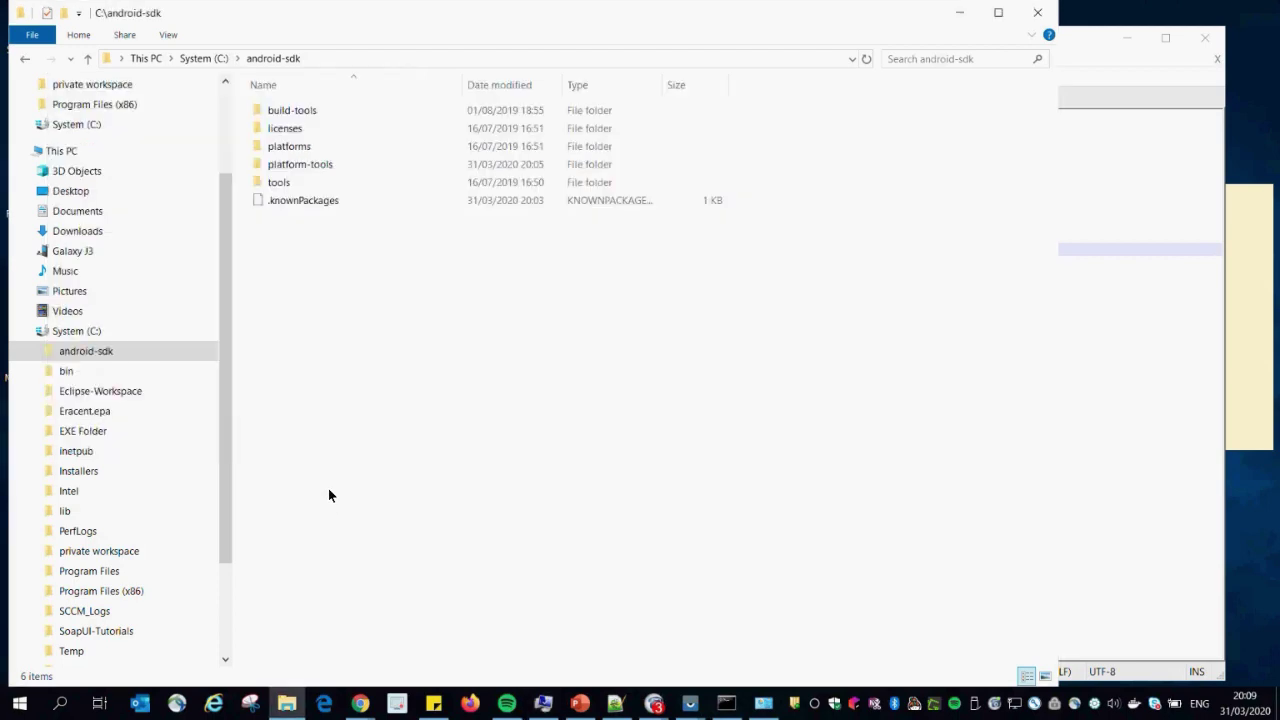
{"action": "left_click", "coordinate": [299, 185]}
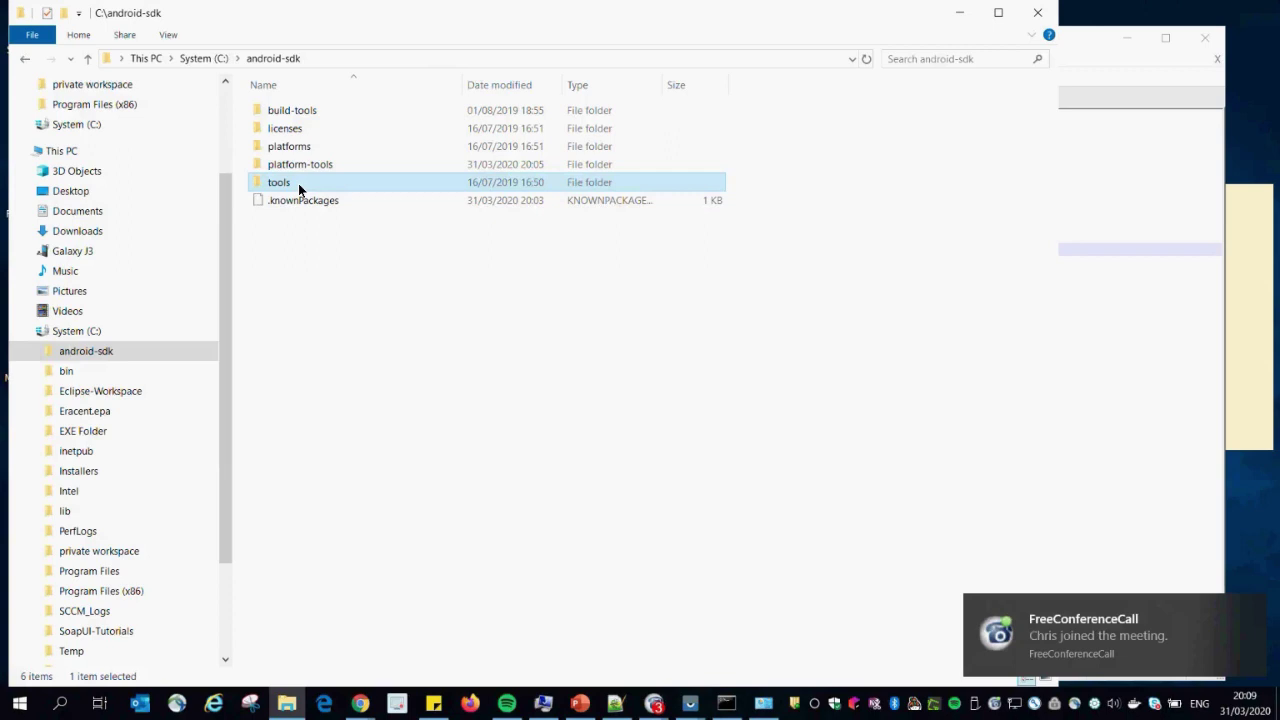
{"action": "double_click", "coordinate": [298, 185]}
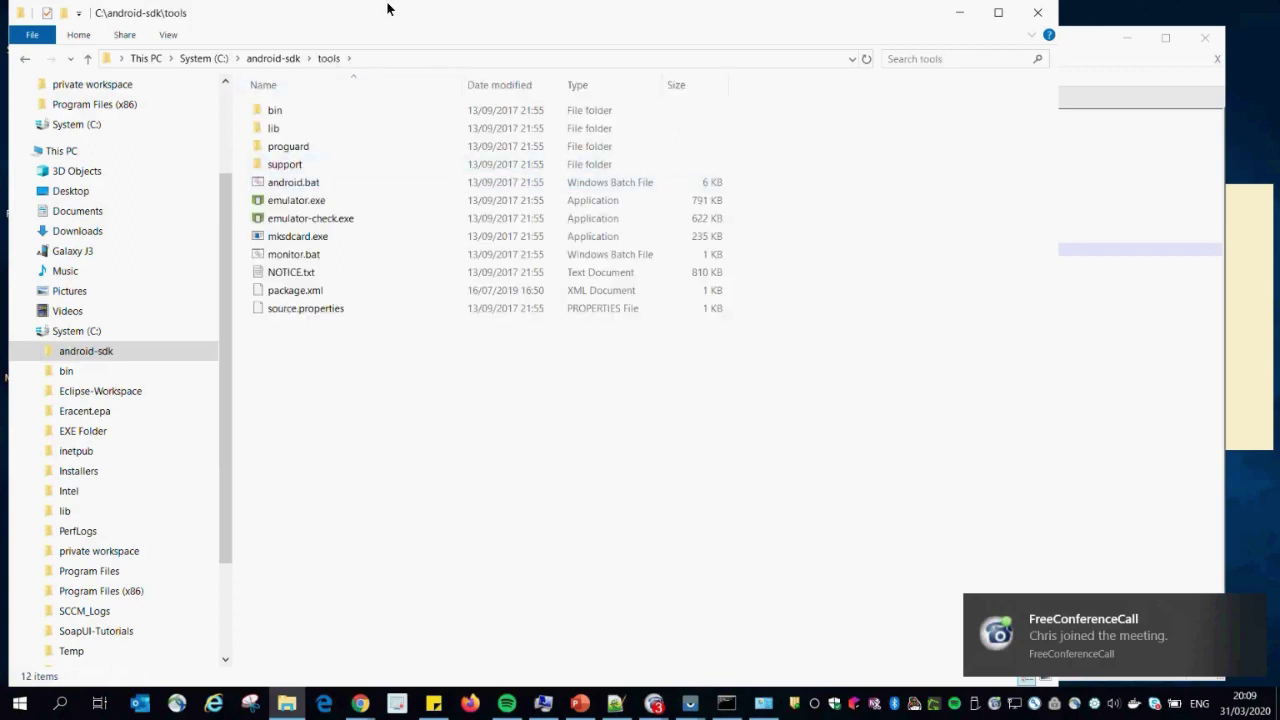
{"action": "left_click", "coordinate": [379, 58]}
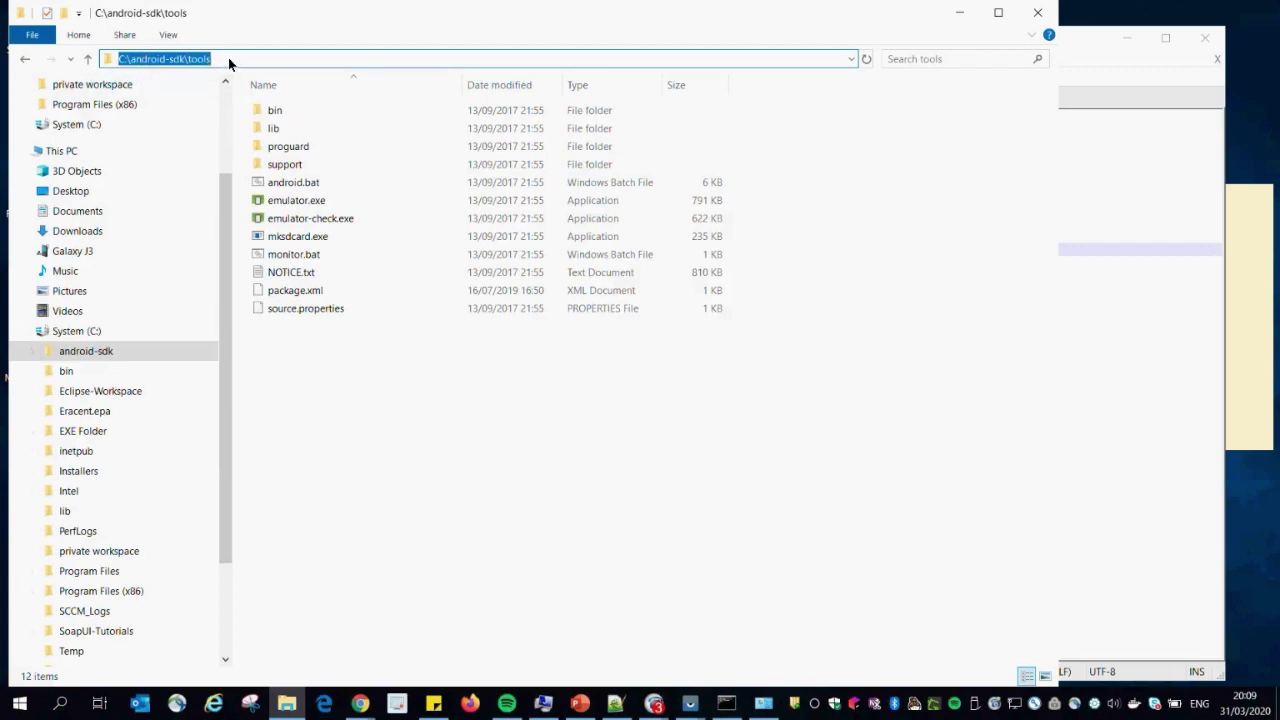
{"action": "left_click", "coordinate": [24, 58]}
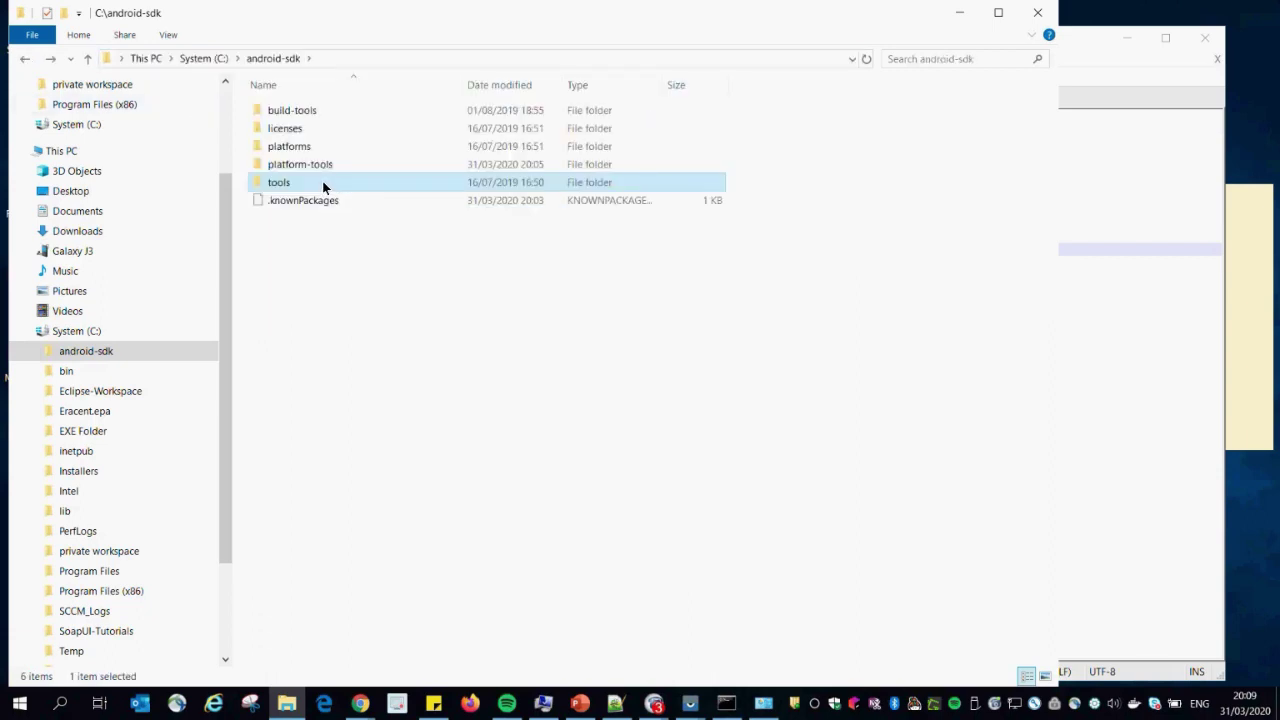
{"action": "double_click", "coordinate": [357, 186]}
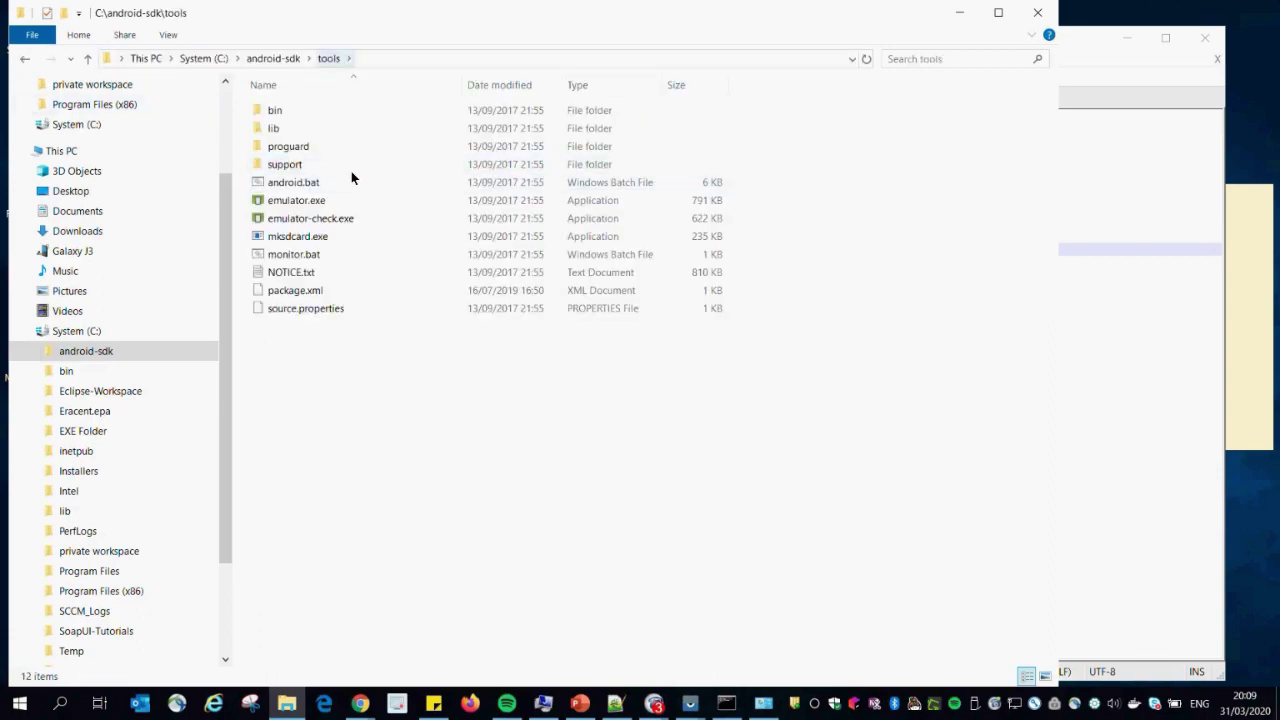
{"action": "left_click", "coordinate": [373, 62]}
{"action": "key", "text": "ctrl+c"}
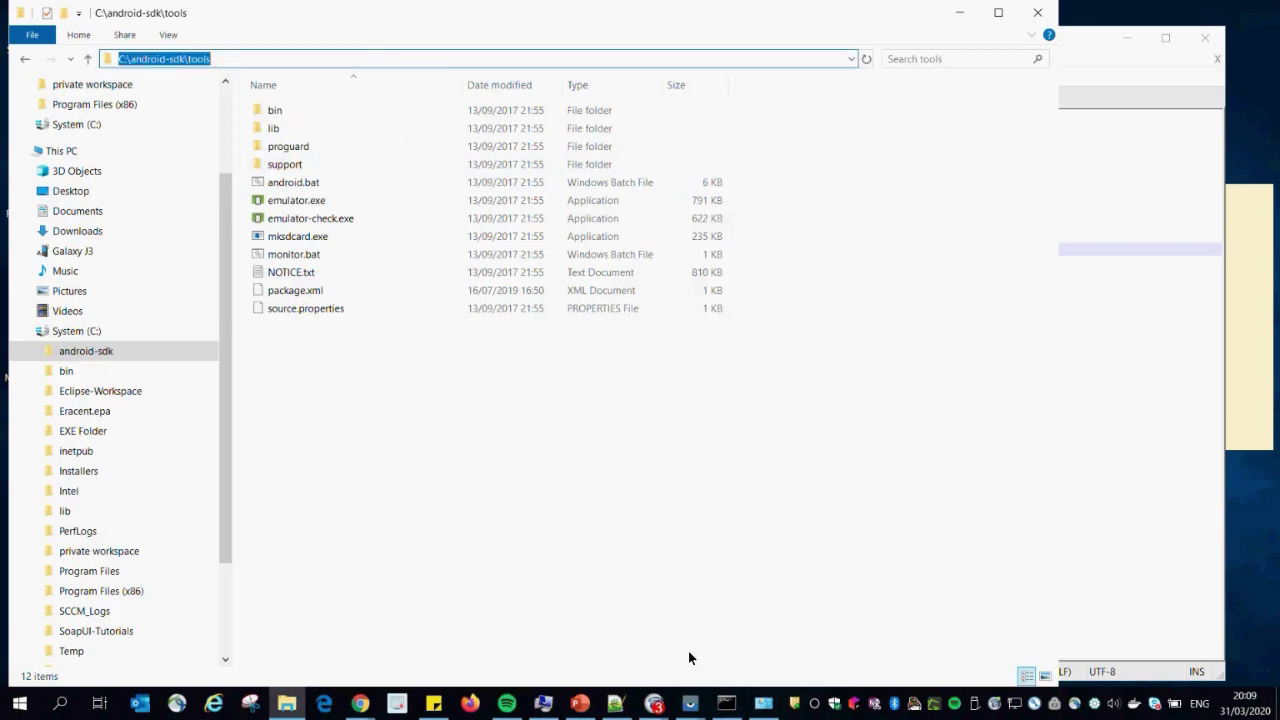
Add the copied path C:\android-sdk\tools as a new entry in the system Path variable
{"action": "left_click", "coordinate": [551, 706]}
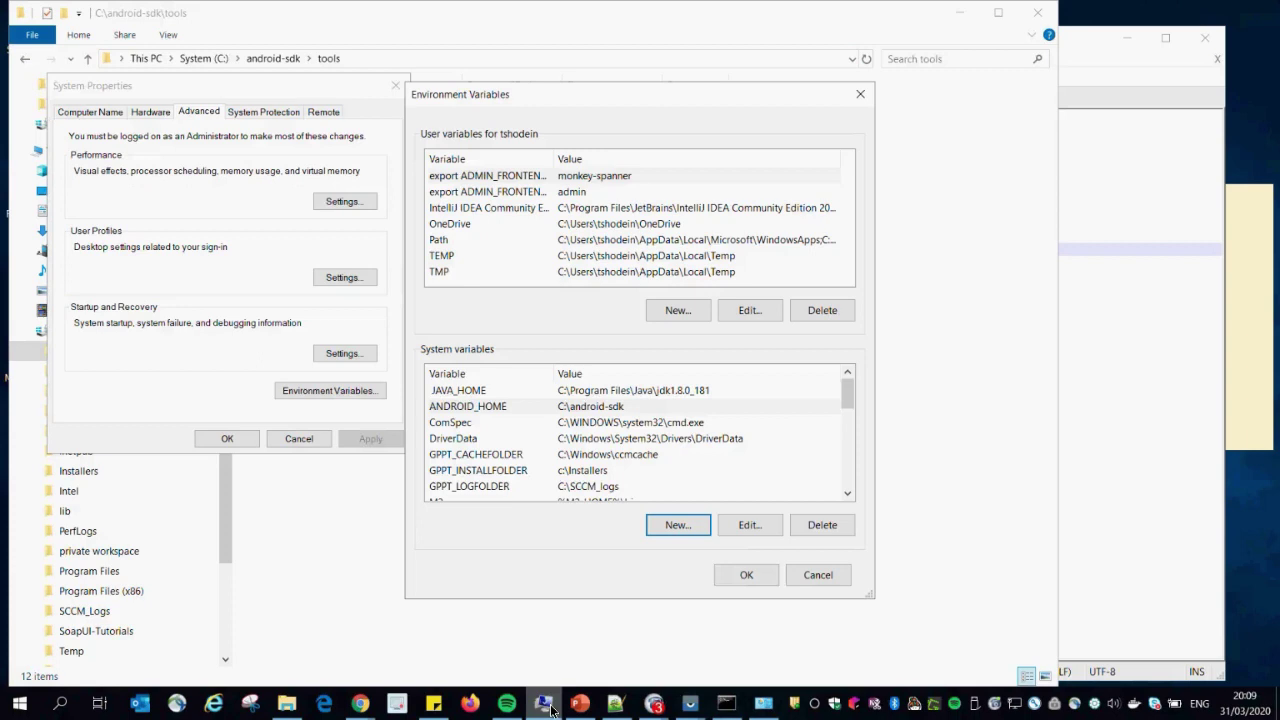
{"action": "left_click", "coordinate": [847, 497]}
{"action": "left_click", "coordinate": [847, 497]}
{"action": "left_click", "coordinate": [847, 497]}
{"action": "left_click", "coordinate": [847, 497]}
{"action": "left_click", "coordinate": [847, 497]}
{"action": "left_click", "coordinate": [847, 497]}
{"action": "left_click", "coordinate": [847, 497]}
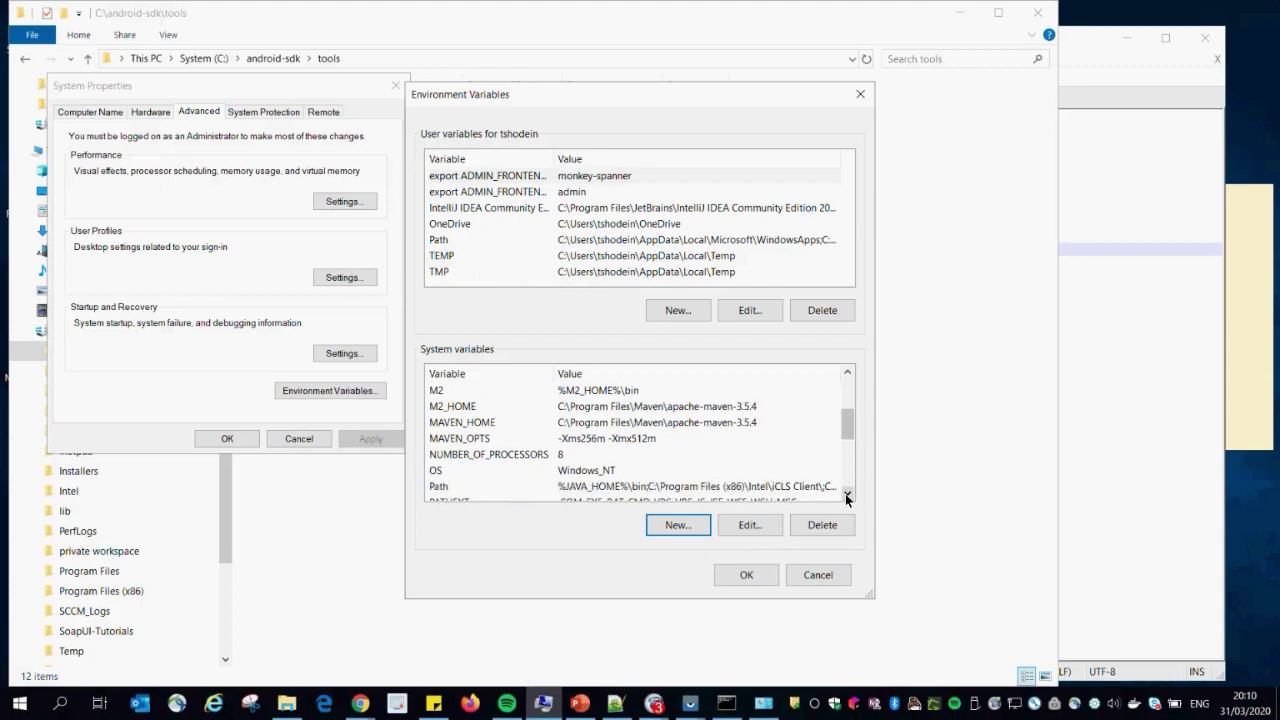
{"action": "left_click", "coordinate": [815, 487]}
{"action": "double_click", "coordinate": [813, 488]}
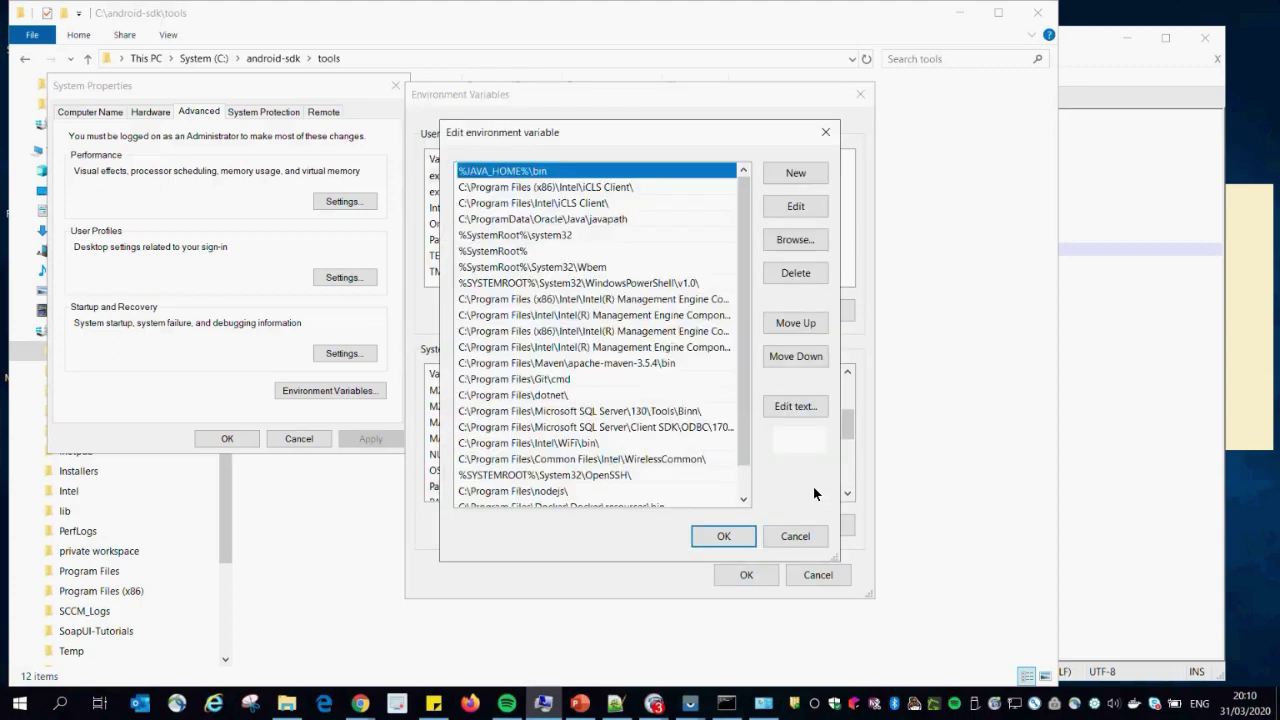
{"action": "left_click_drag", "start_coordinate": [740, 357], "coordinate": [741, 407]}
{"action": "left_click", "coordinate": [779, 174]}
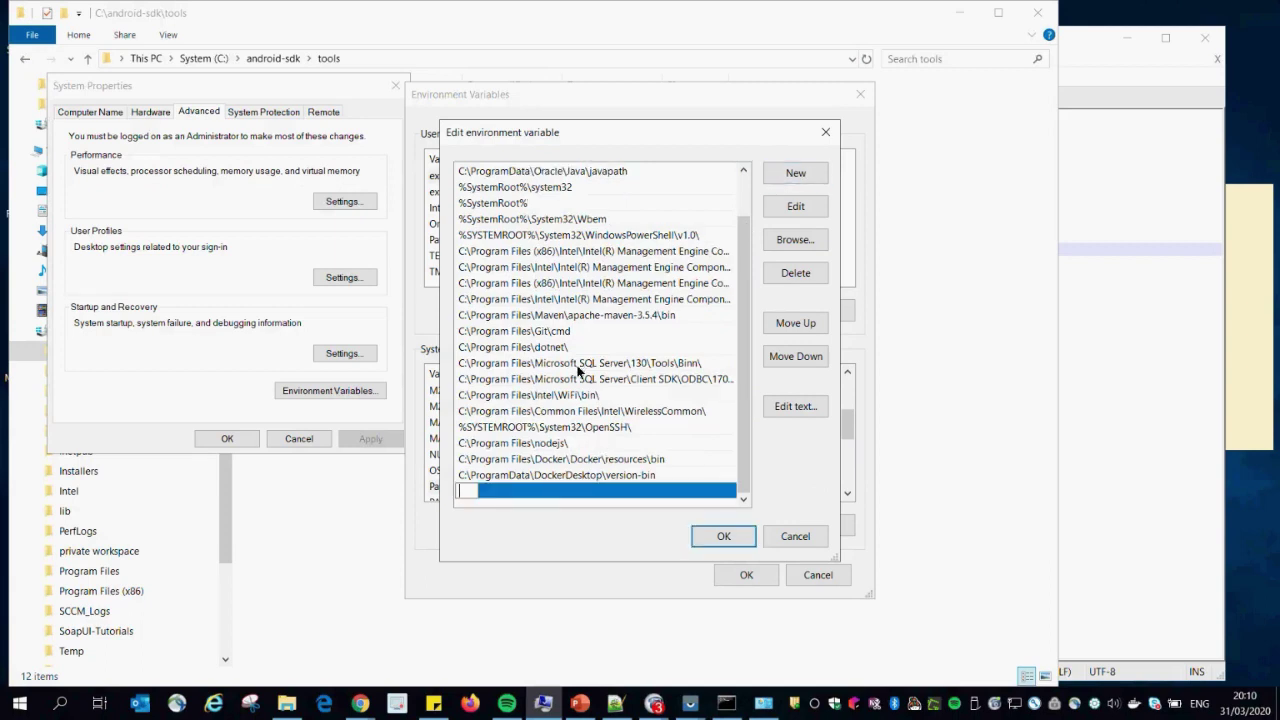
{"action": "key", "text": "ctrl+v"}
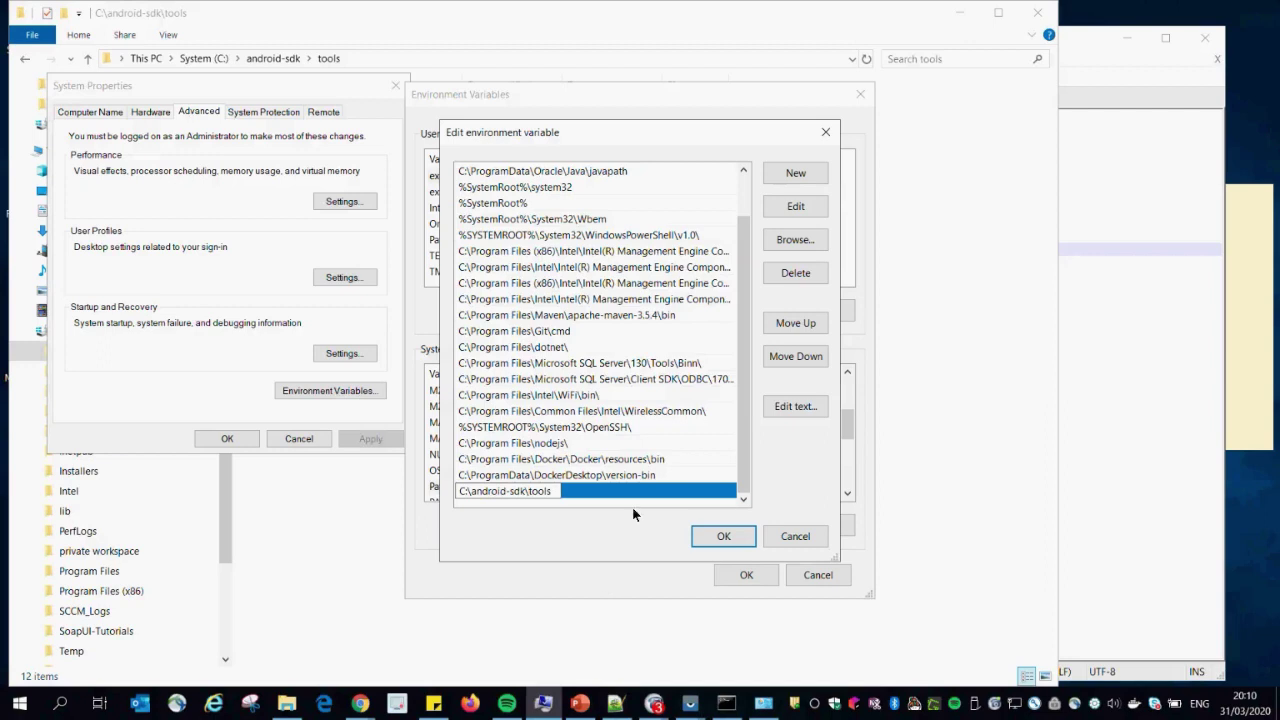
{"action": "left_click", "coordinate": [720, 538]}
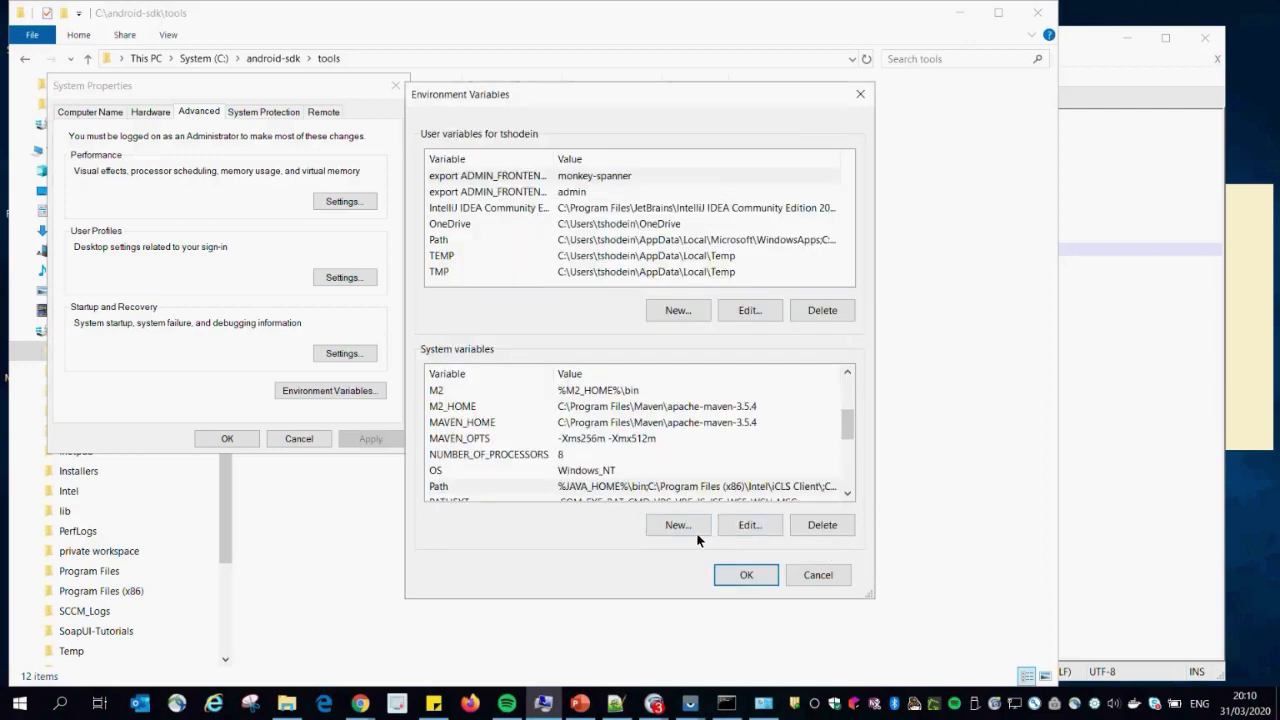
Return to File Explorer, open the bin subfolder of tools, and copy its path, C:\android-sdk\tools\bin
{"action": "left_click", "coordinate": [373, 565]}
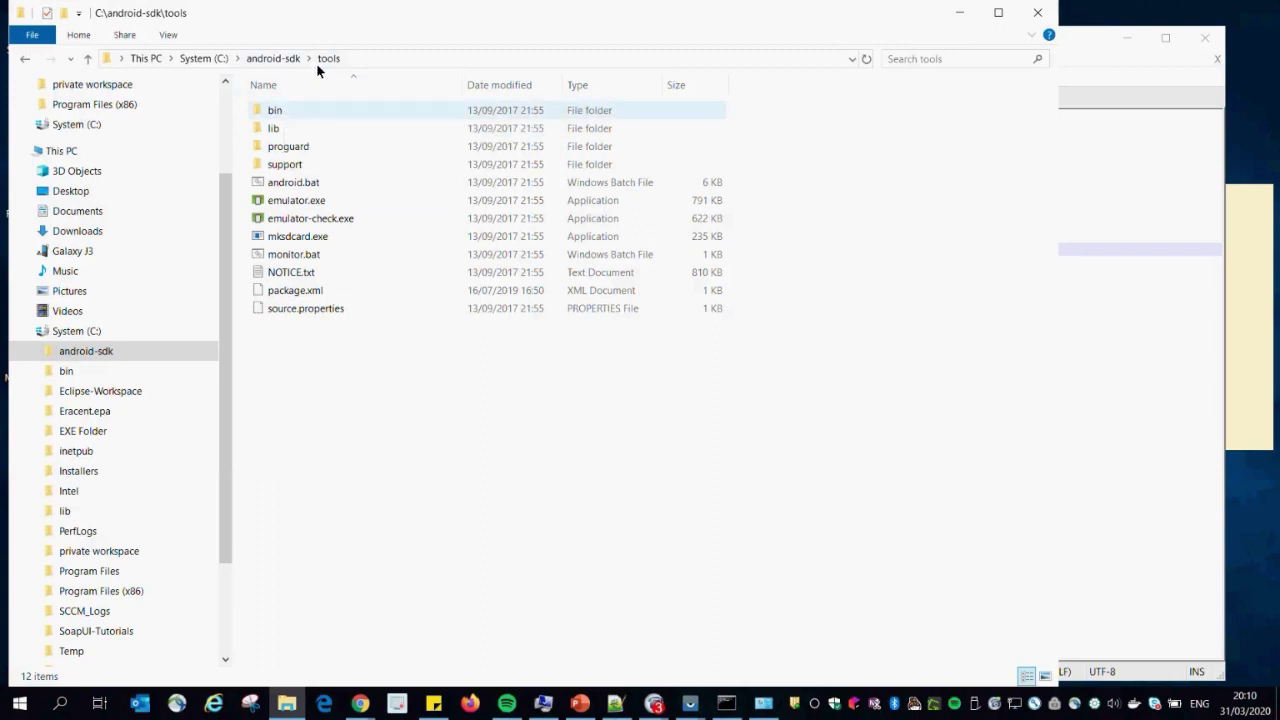
{"action": "double_click", "coordinate": [283, 110]}
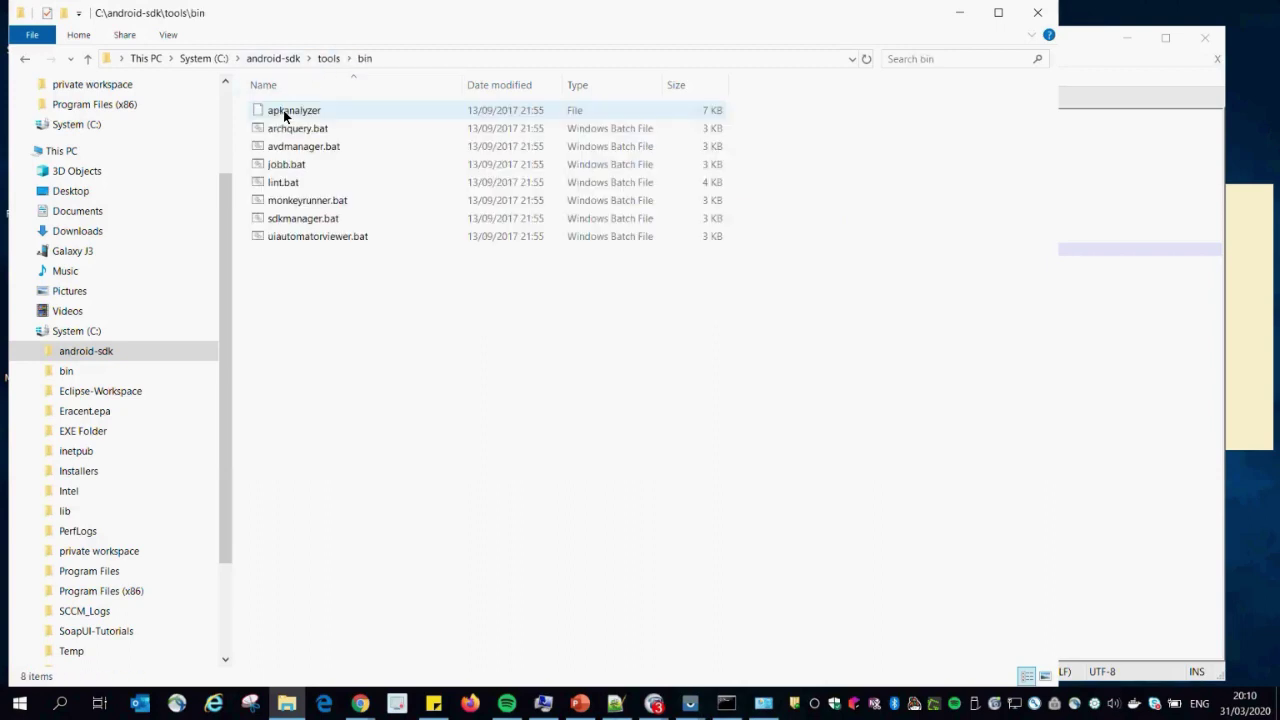
{"action": "left_click", "coordinate": [423, 58]}
{"action": "key", "text": "ctrl+c"}
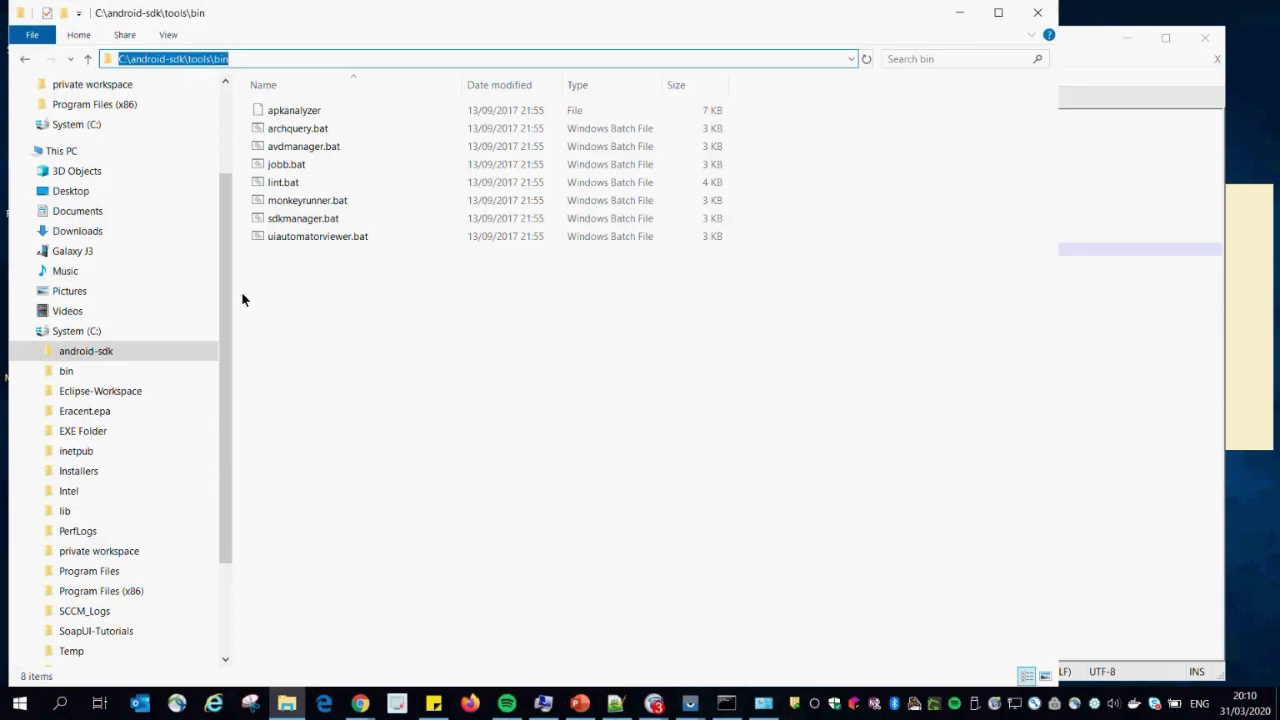
Append C:\android-sdk\tools\bin as another entry in the system Path variable
{"action": "left_click", "coordinate": [548, 705]}
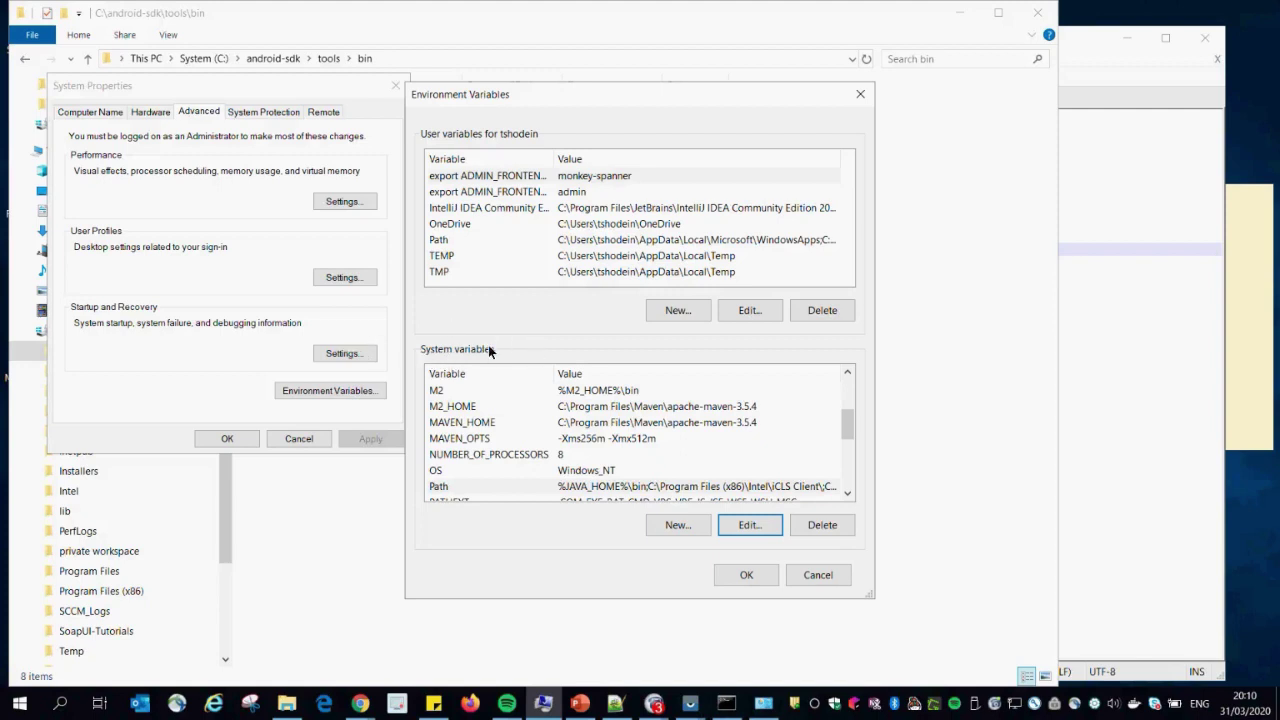
{"action": "double_click", "coordinate": [482, 487]}
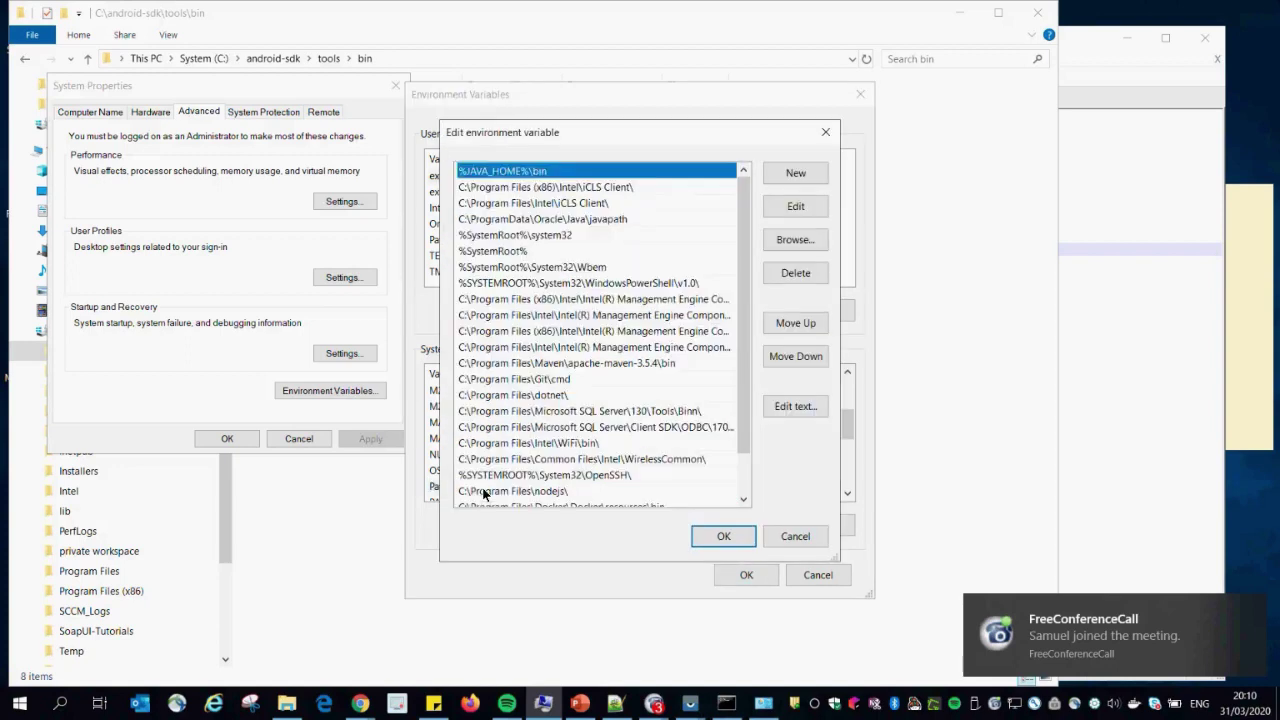
{"action": "left_click", "coordinate": [740, 442]}
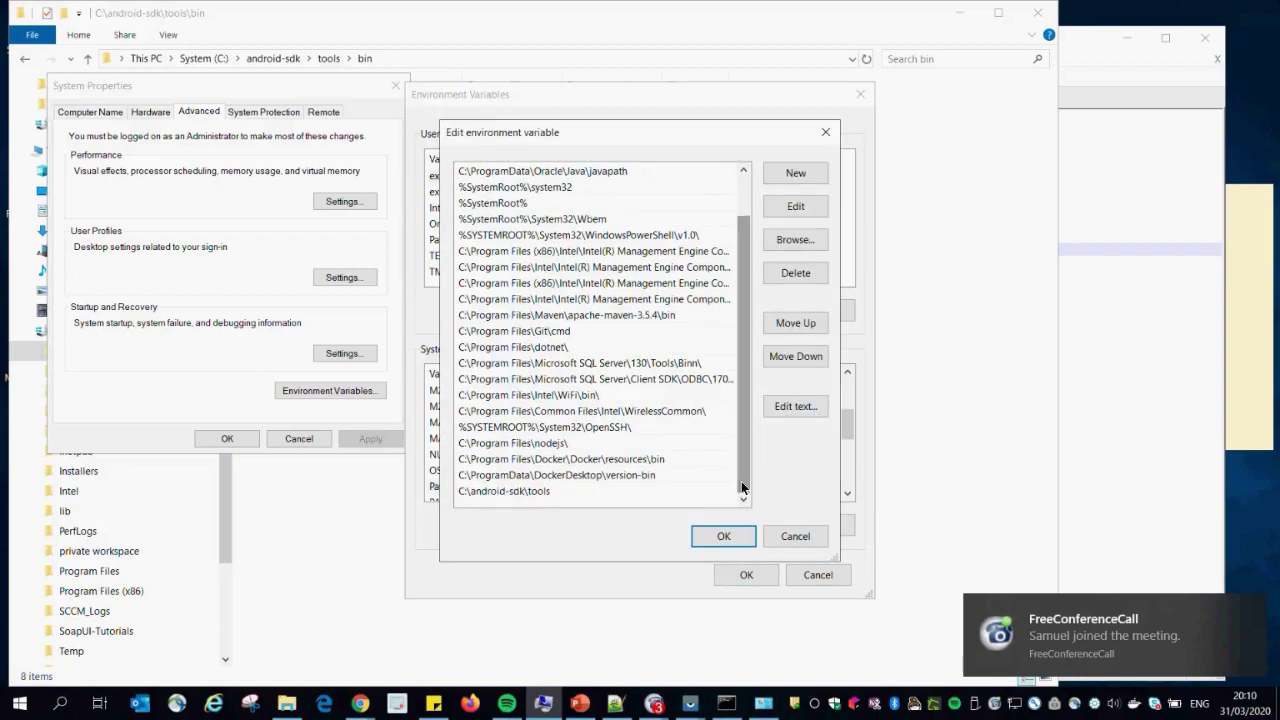
{"action": "left_click", "coordinate": [806, 173]}
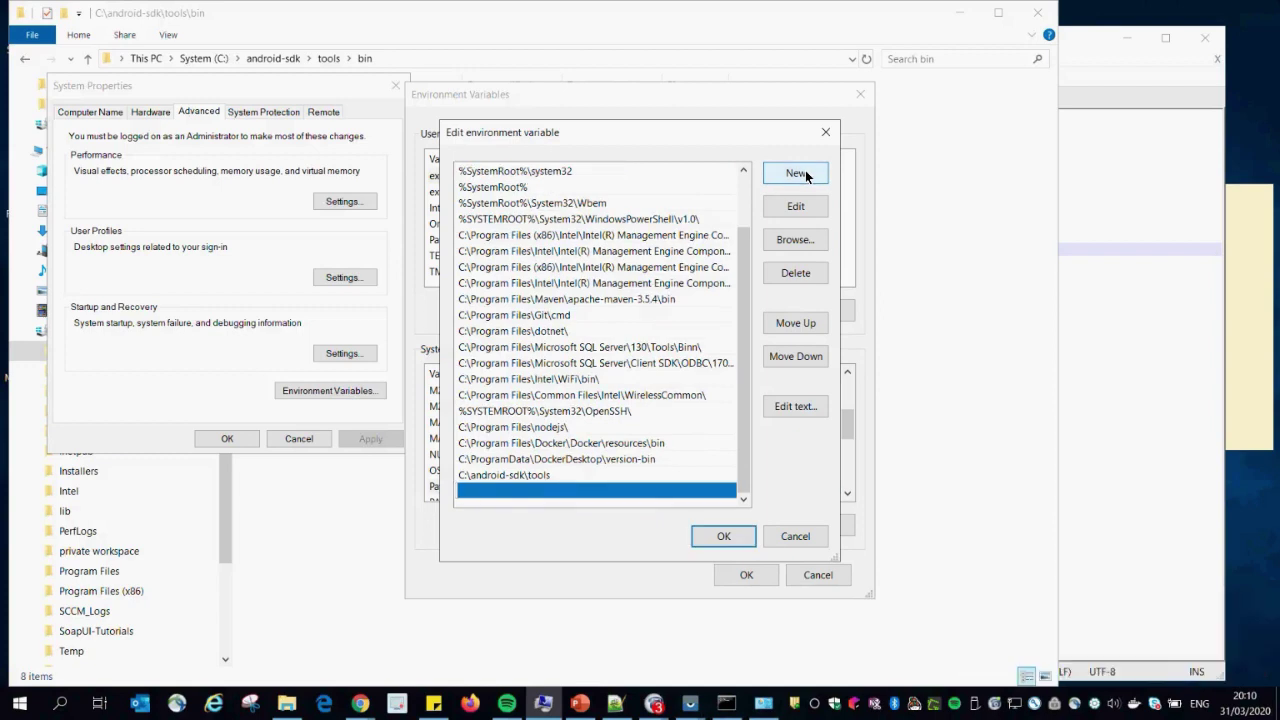
{"action": "key", "text": "ctrl+v"}
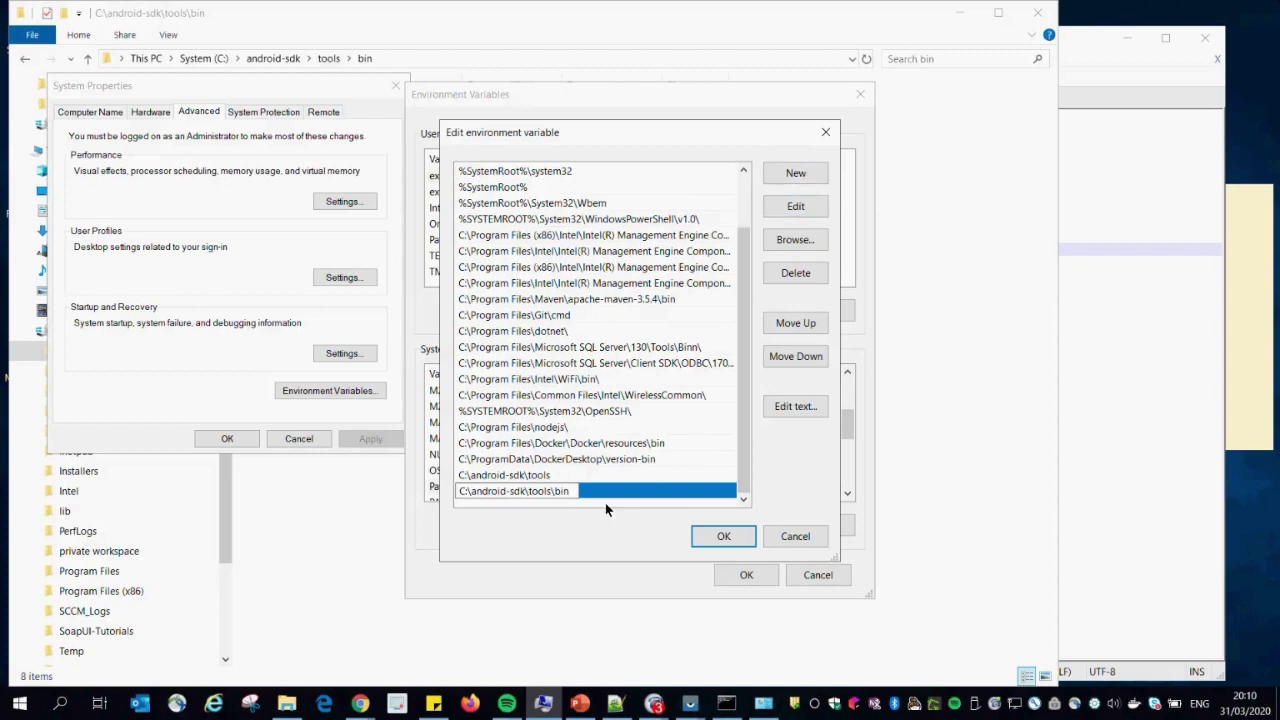
{"action": "left_click", "coordinate": [713, 534]}
{"action": "key", "text": "Return"}
{"action": "key", "text": "Return"}
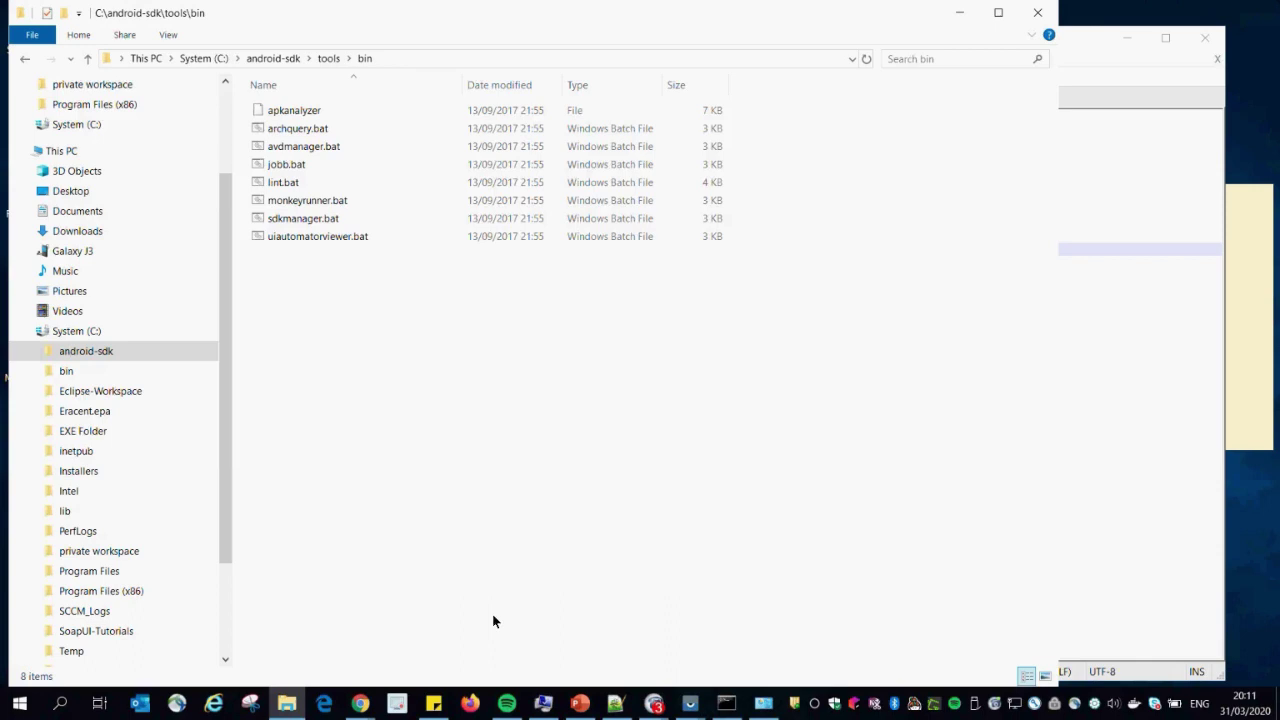
Open the platform-tools folder inside android-sdk and copy its path, C:\android-sdk\platform-tools
{"action": "left_click", "coordinate": [272, 58]}
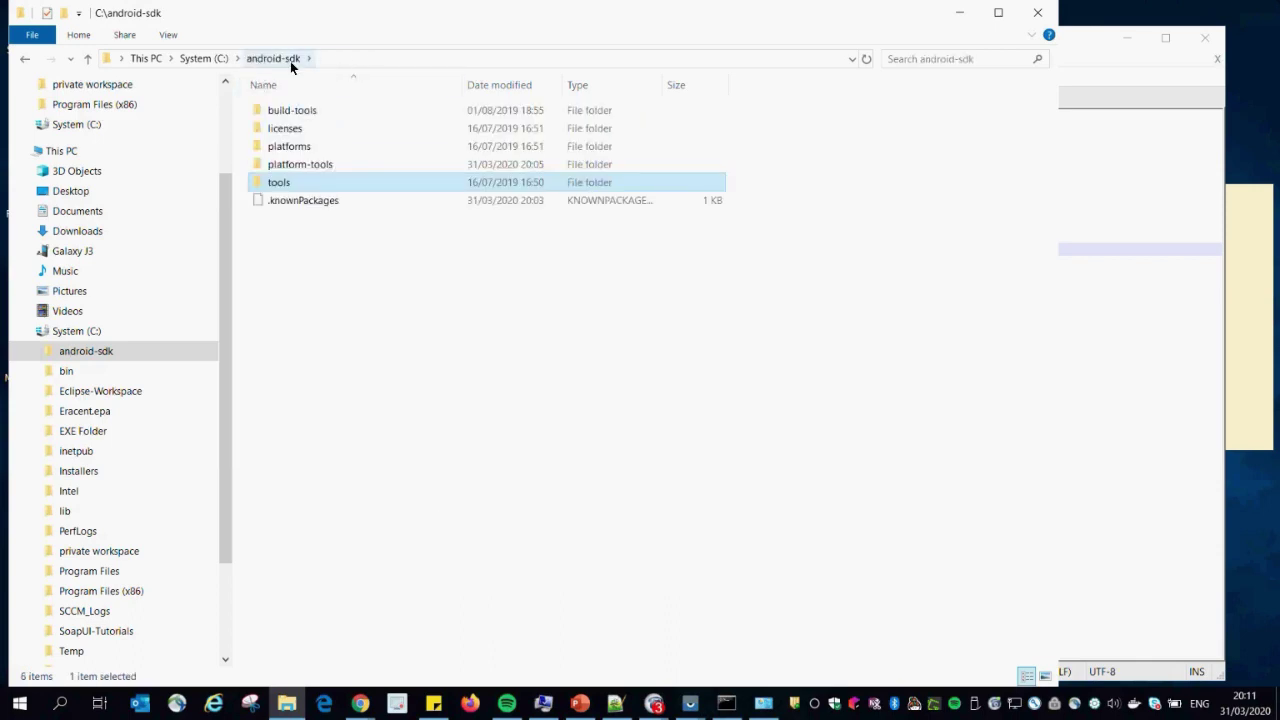
{"action": "left_click", "coordinate": [301, 166]}
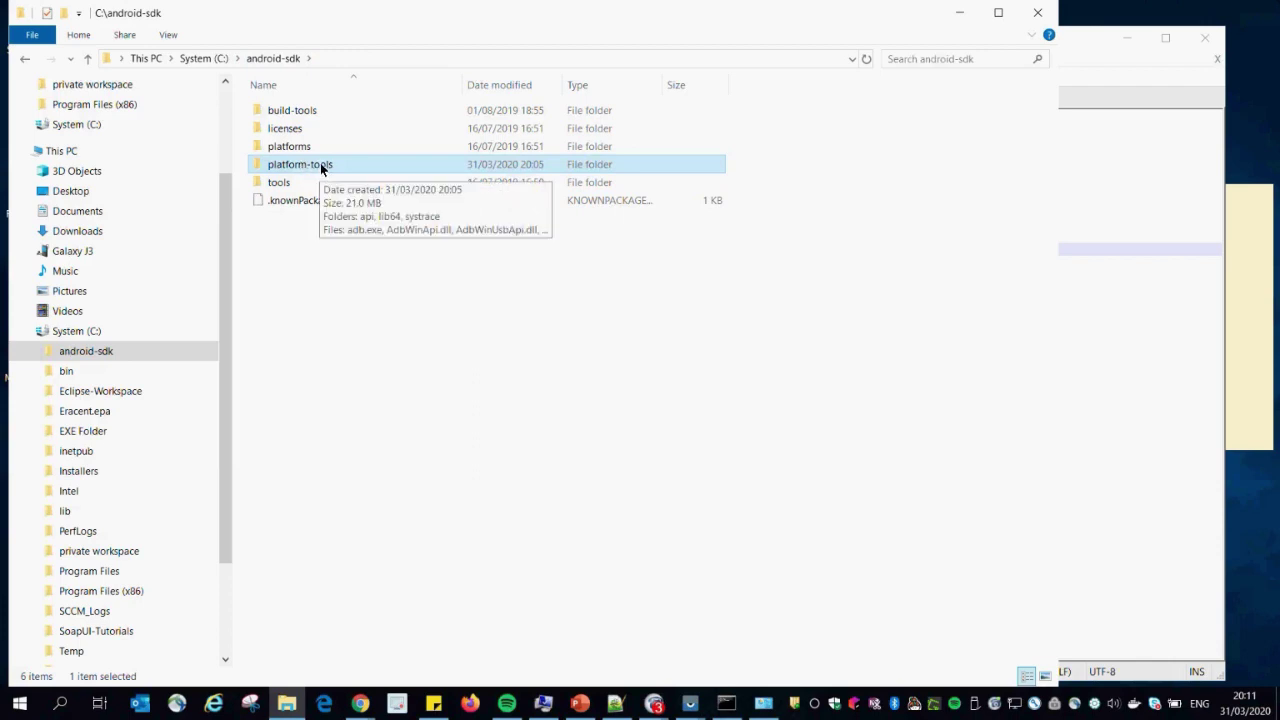
{"action": "double_click", "coordinate": [321, 168]}
{"action": "left_click", "coordinate": [405, 59]}
{"action": "key", "text": "ctrl+c"}
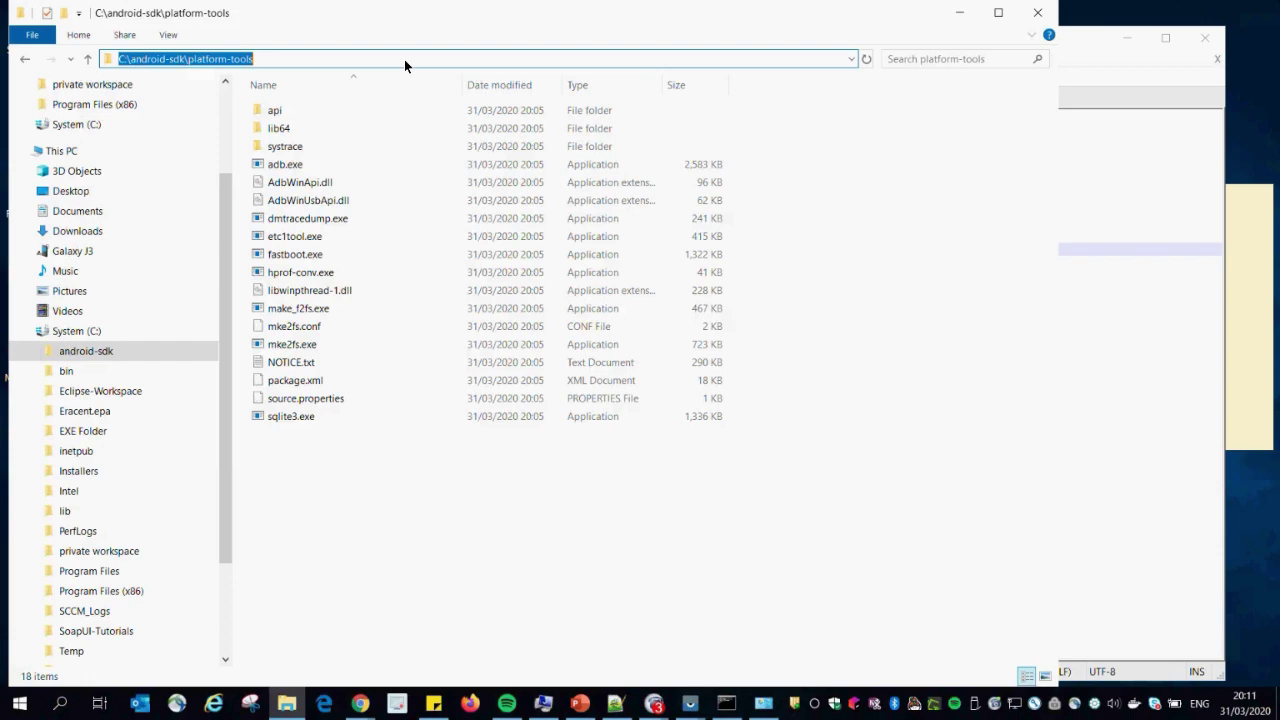
Add C:\android-sdk\platform-tools to the system Path variable and save the environment variable changes
{"action": "left_click", "coordinate": [544, 704]}
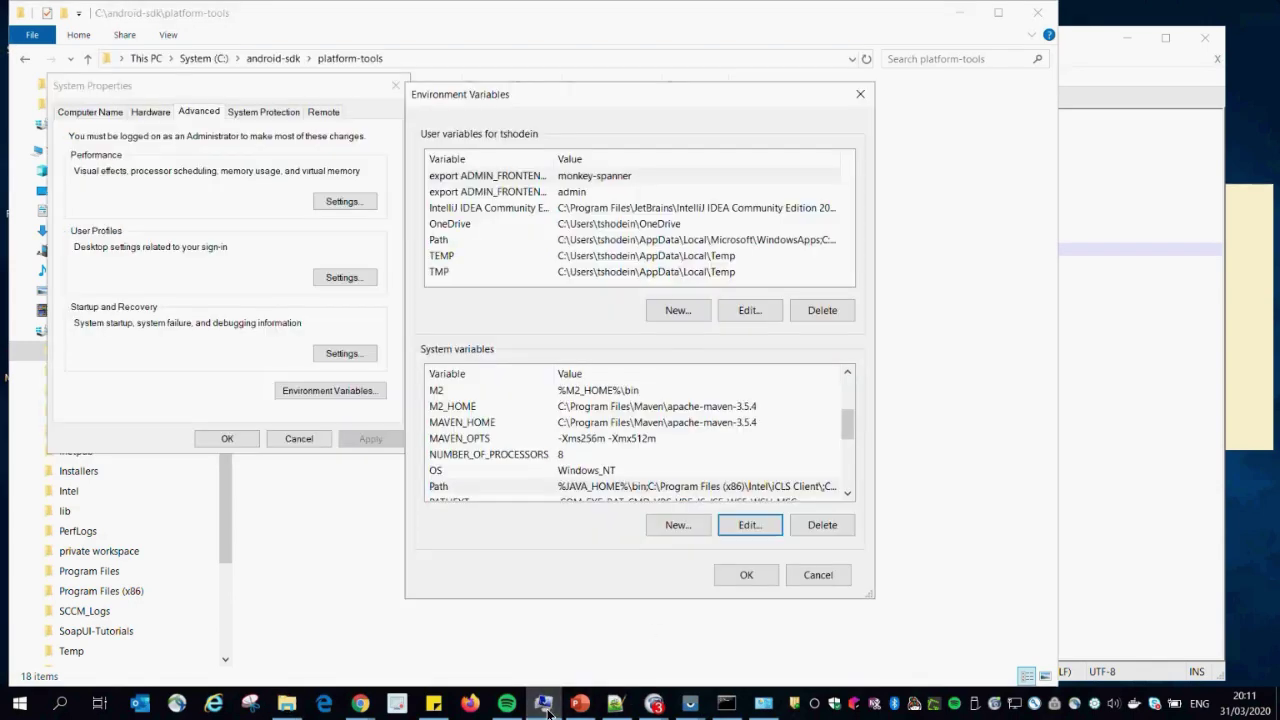
{"action": "double_click", "coordinate": [656, 487]}
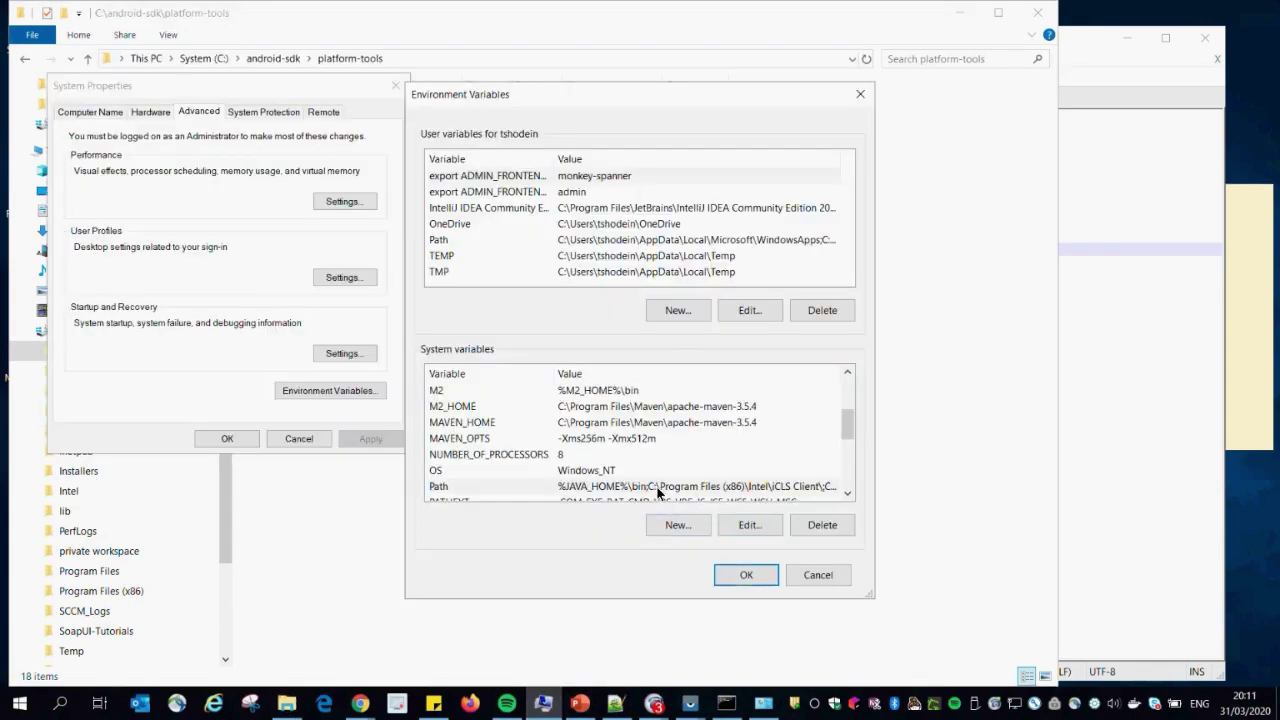
{"action": "scroll", "coordinate": [748, 432], "scroll_direction": "down", "scroll_amount": 2}
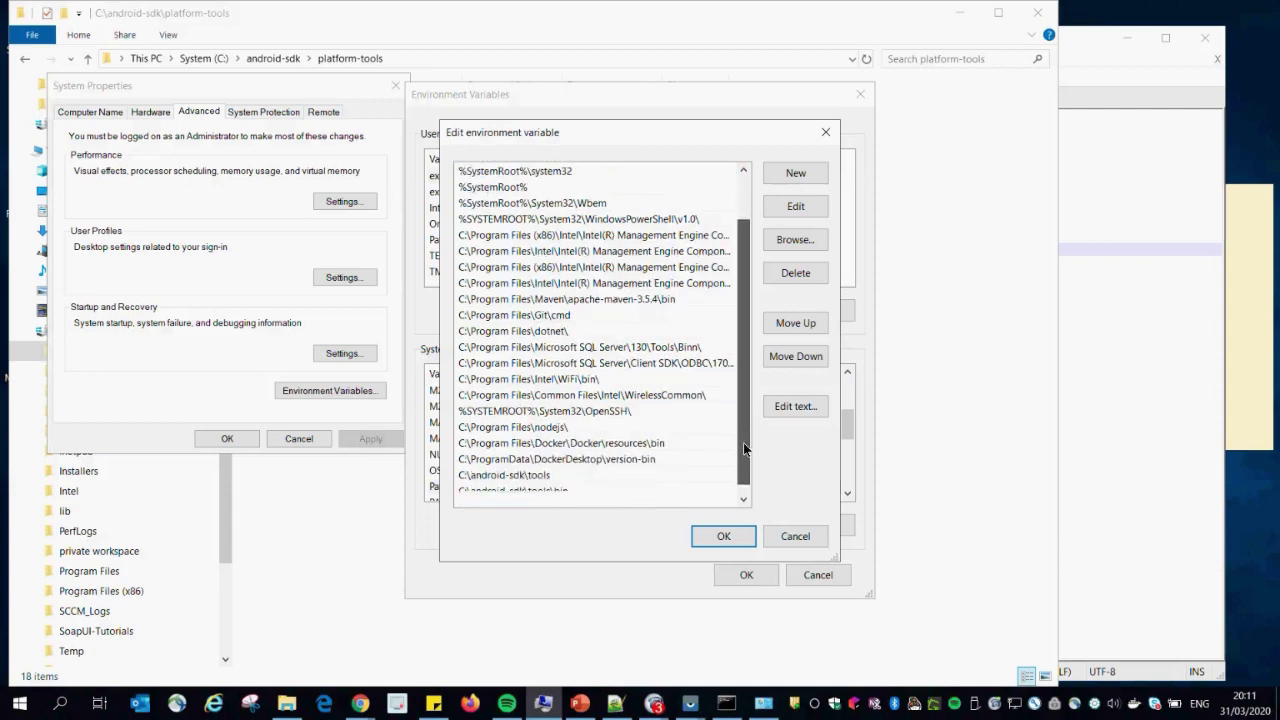
{"action": "left_click", "coordinate": [790, 174]}
{"action": "key", "text": "ctrl+v"}
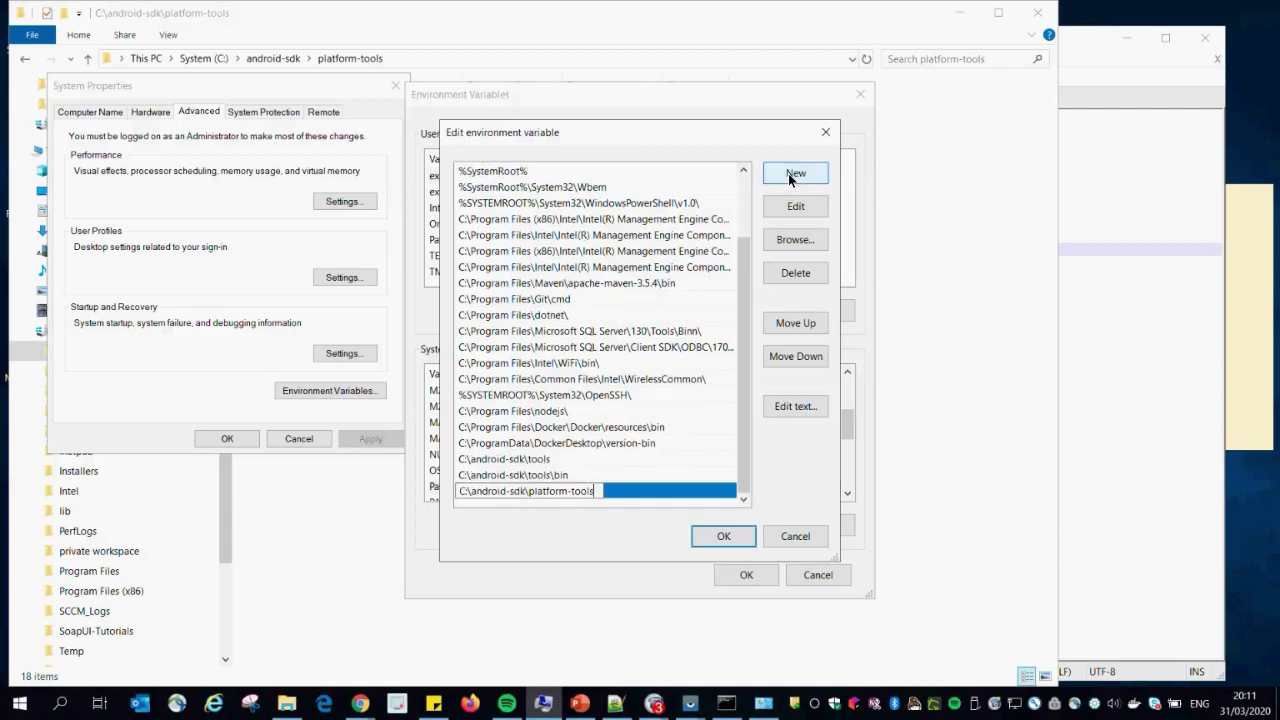
{"action": "left_click", "coordinate": [723, 536]}
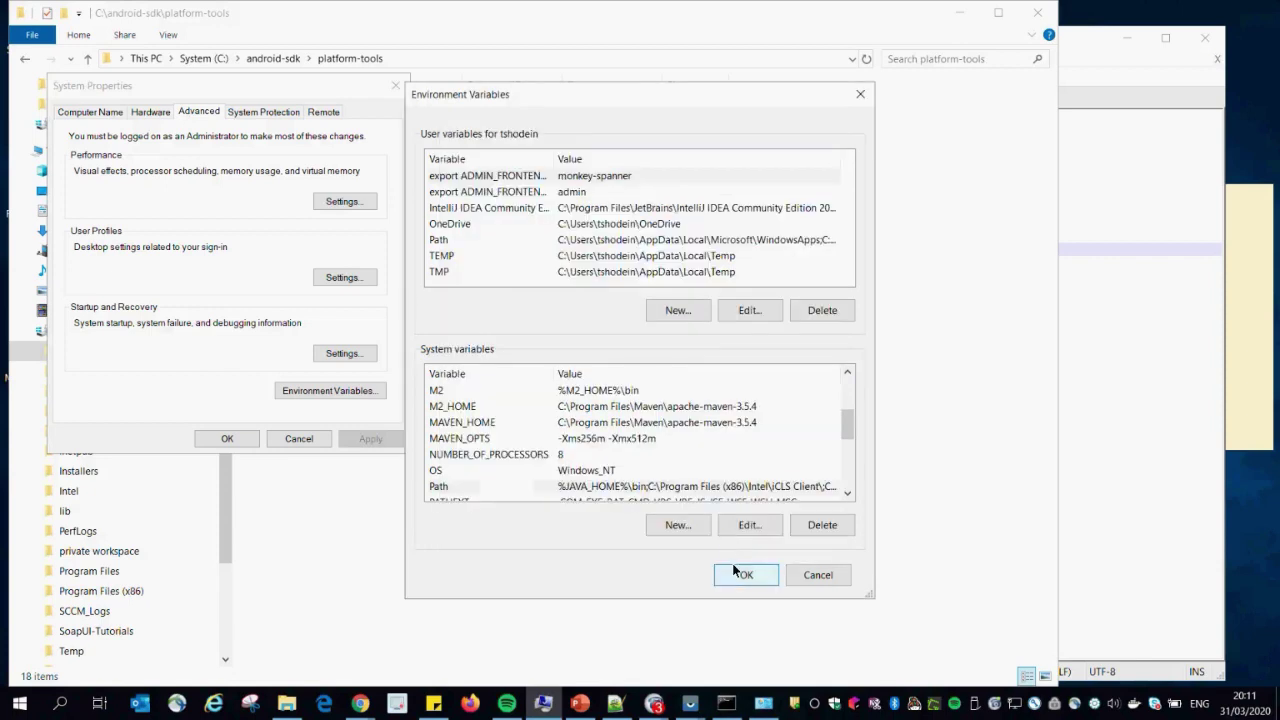
{"action": "left_click", "coordinate": [732, 574]}
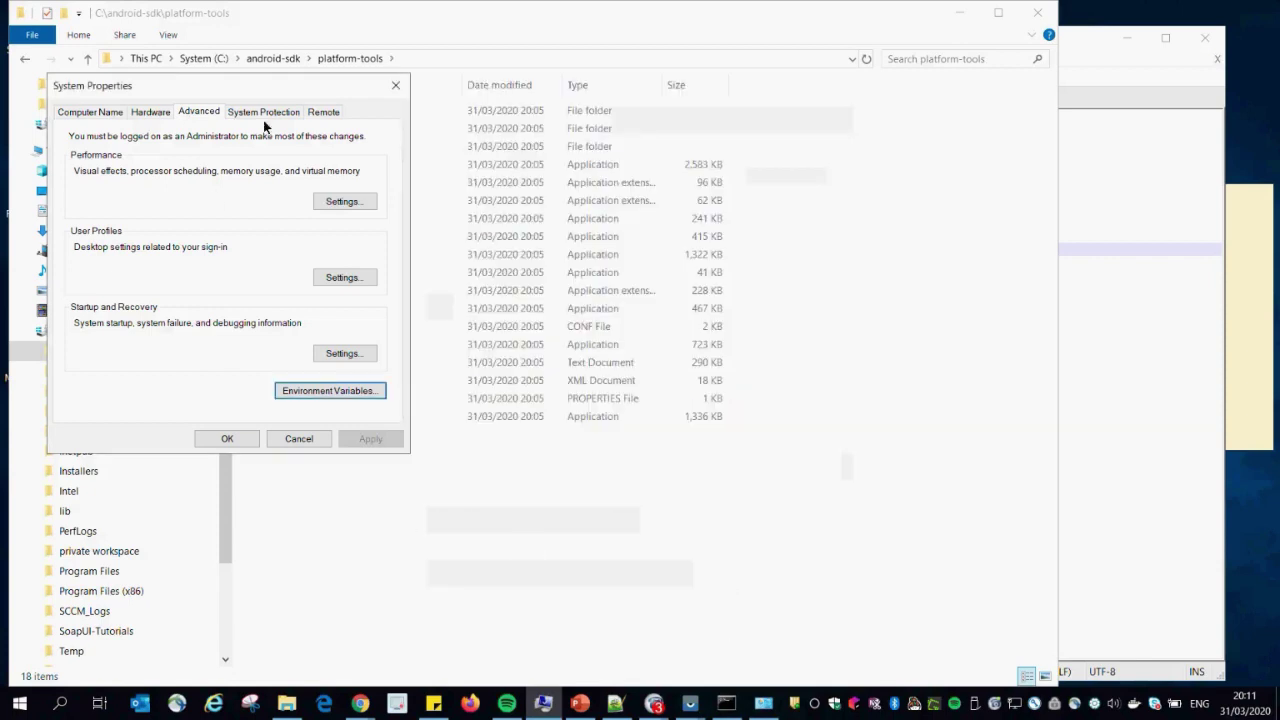
Rerun adb devices in the already open Command Prompt, then close that window
{"action": "left_click", "coordinate": [726, 704]}
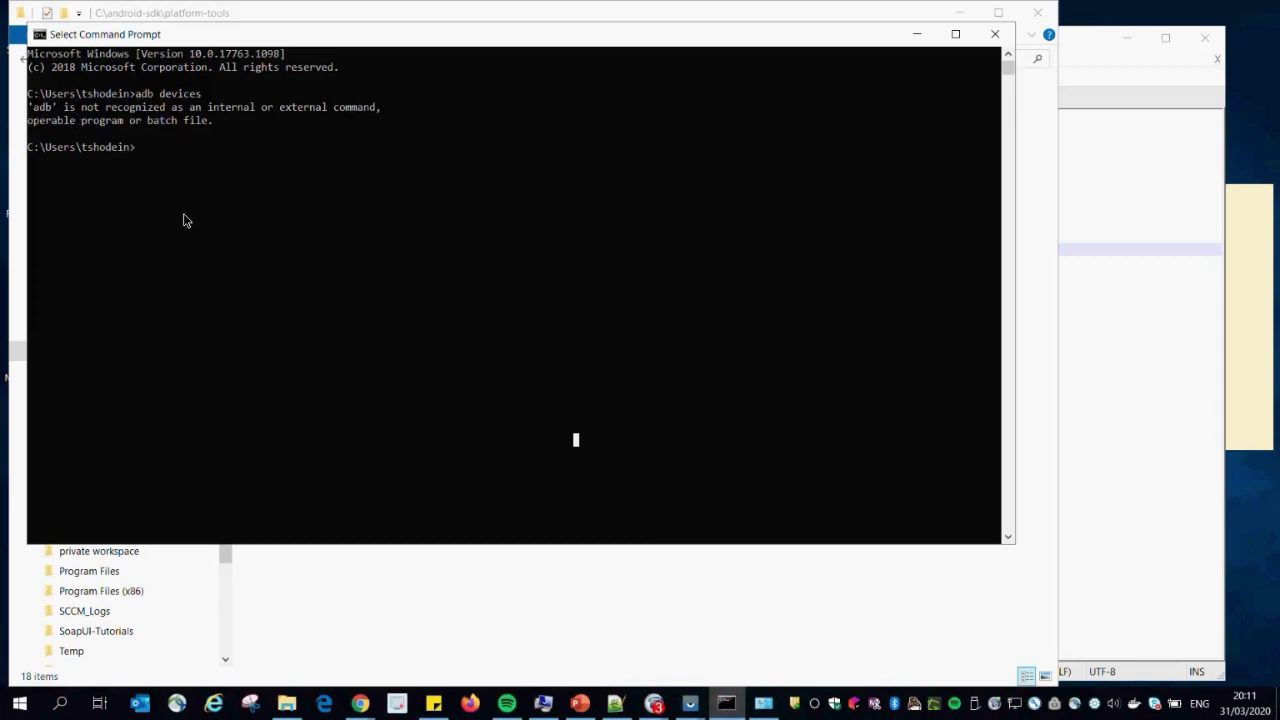
{"action": "key", "text": "Up"}
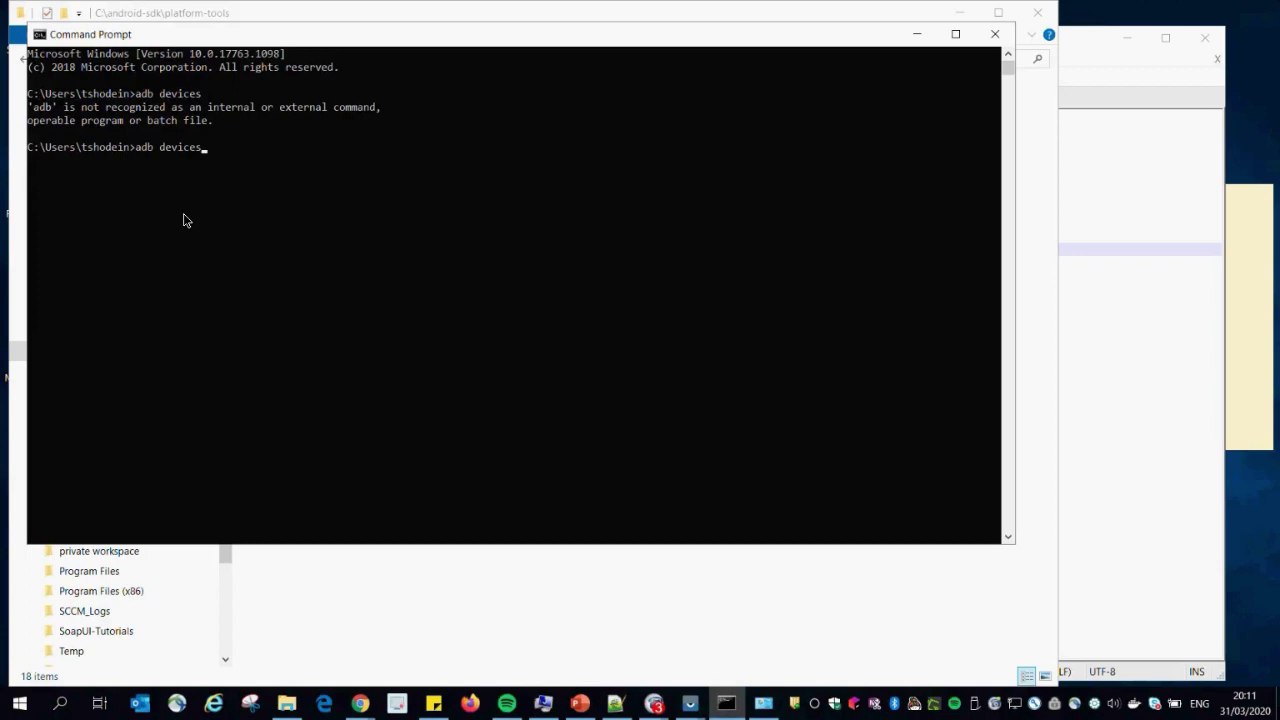
{"action": "key", "text": "Return"}
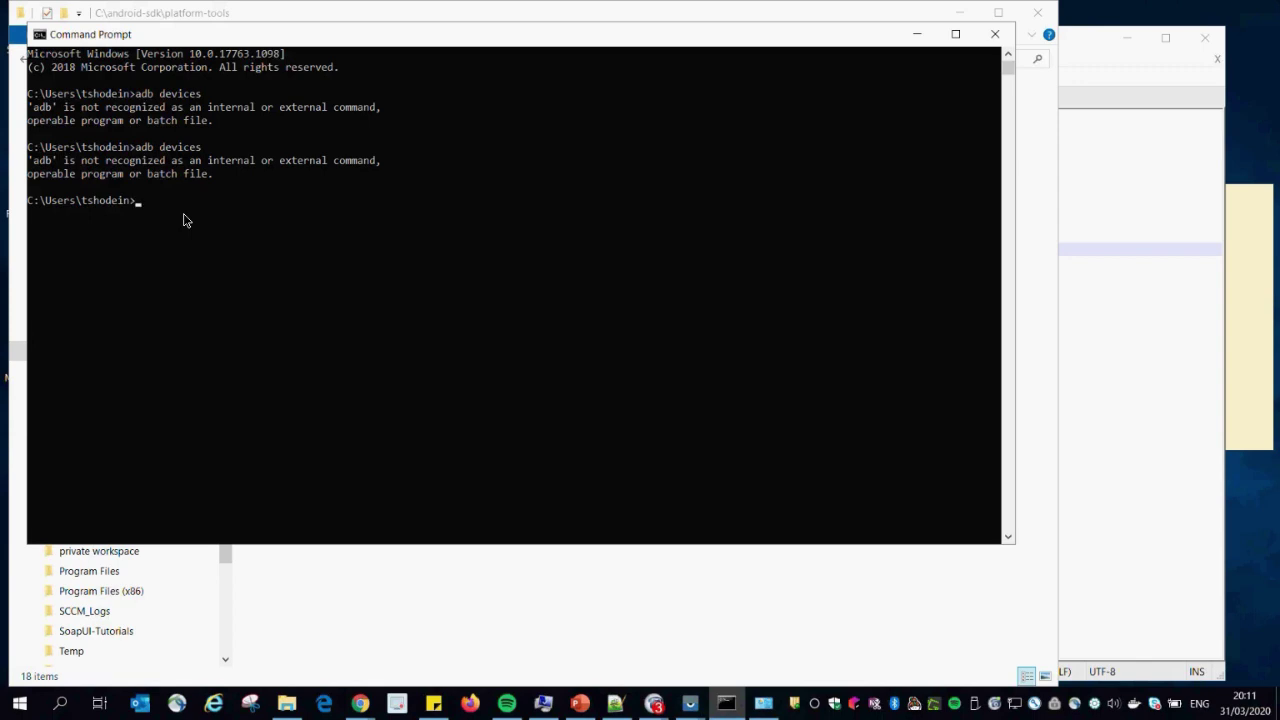
{"action": "left_click", "coordinate": [995, 38]}
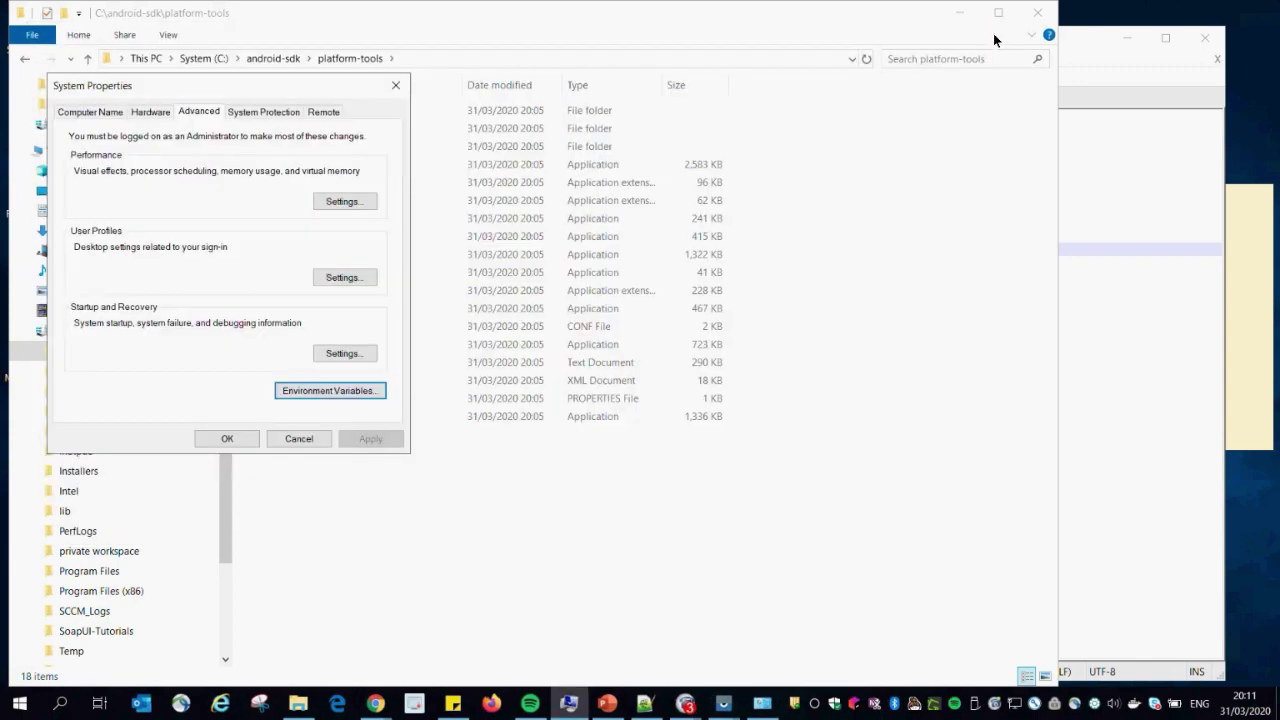
Open a new Command Prompt by searching for cmd, run adb devices and highlight the attached device's line
{"action": "left_click", "coordinate": [62, 709]}
{"action": "type", "text": "c"}
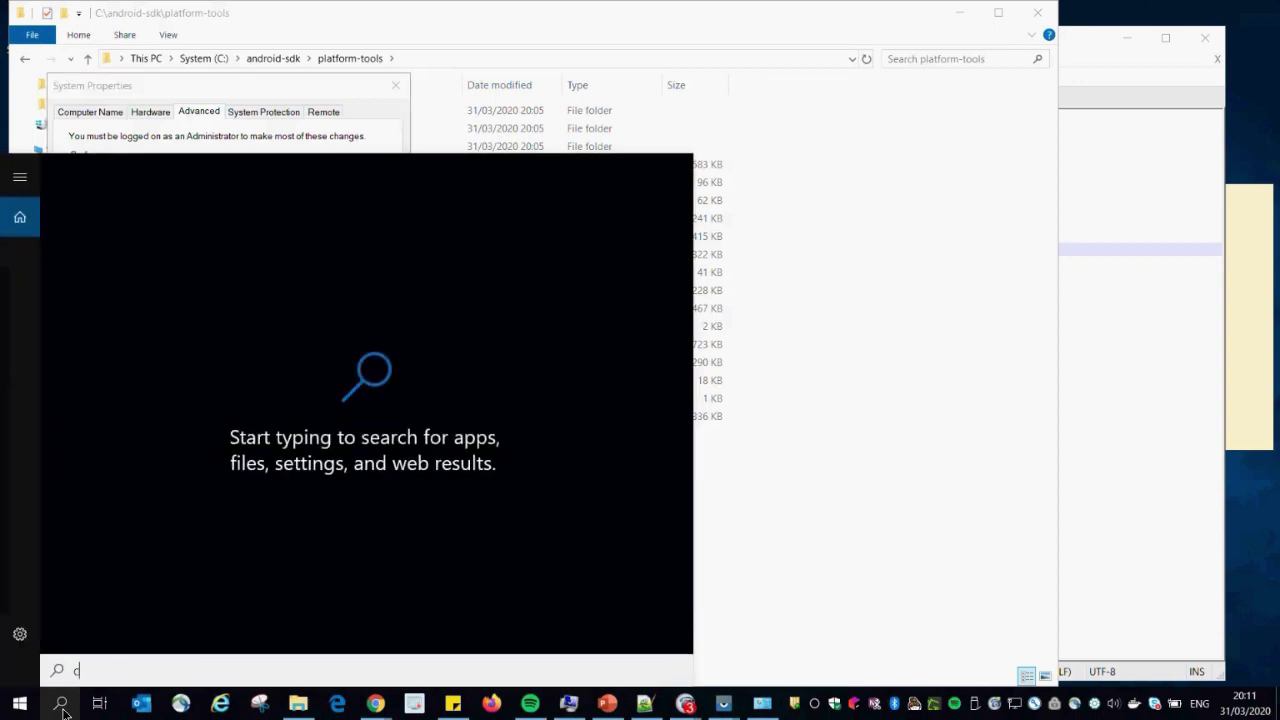
{"action": "type", "text": "md"}
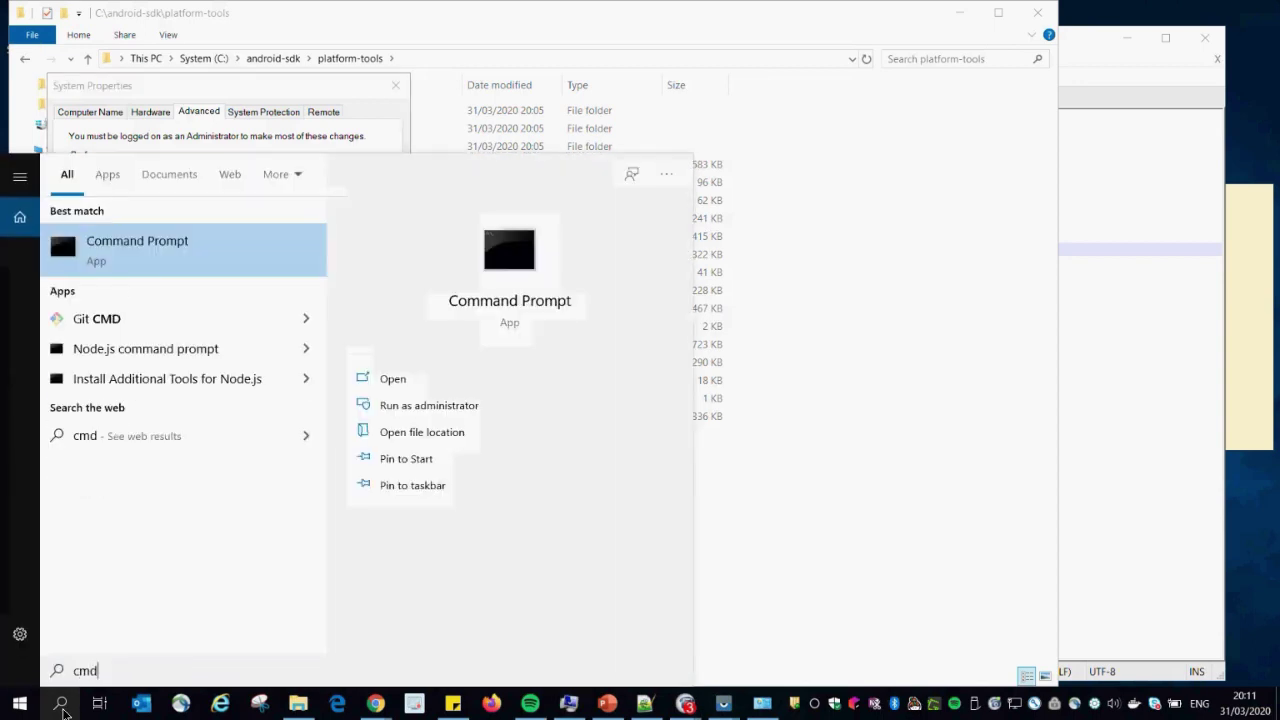
{"action": "left_click", "coordinate": [392, 379]}
{"action": "type", "text": "a"}
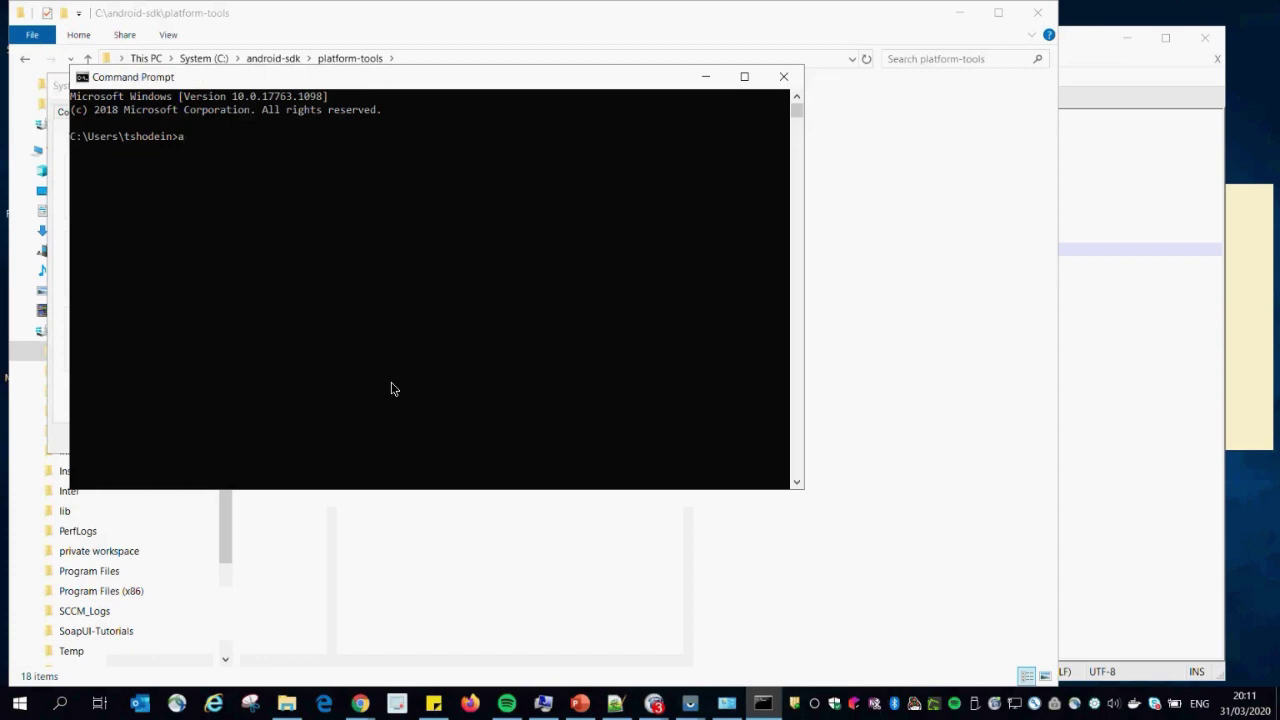
{"action": "type", "text": "db devices"}
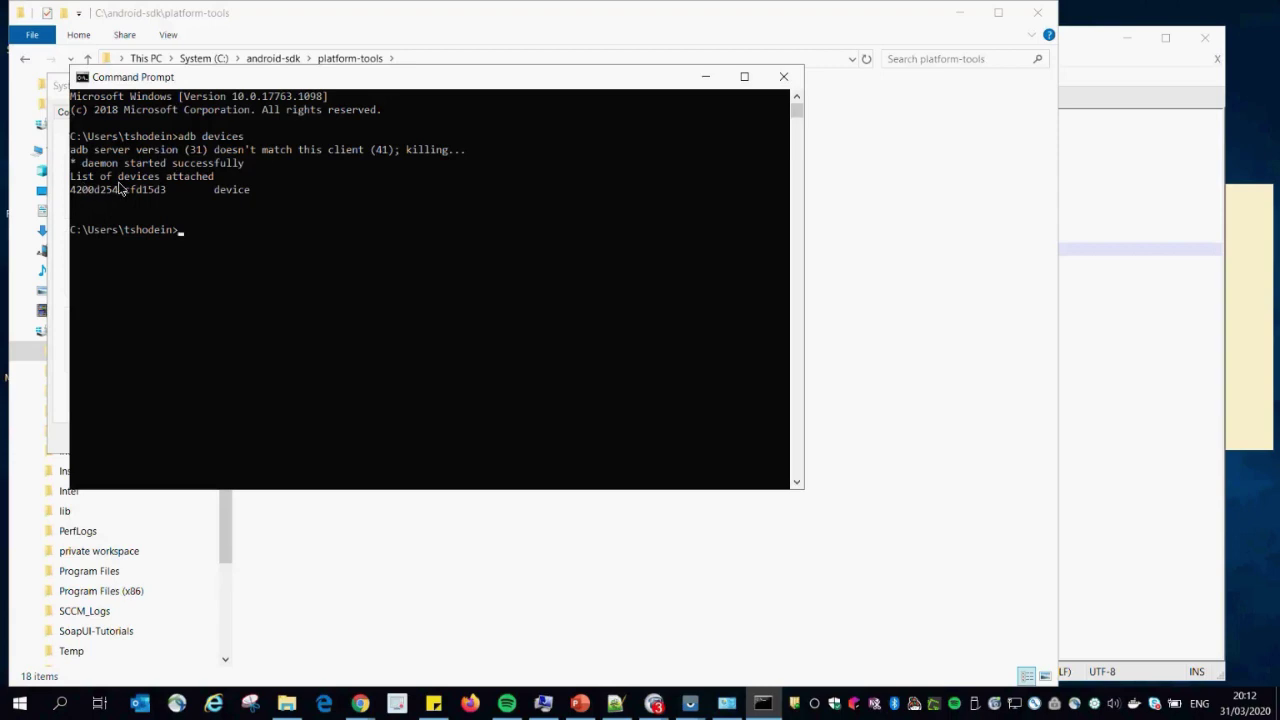
{"action": "left_click_drag", "start_coordinate": [266, 192], "coordinate": [74, 194]}
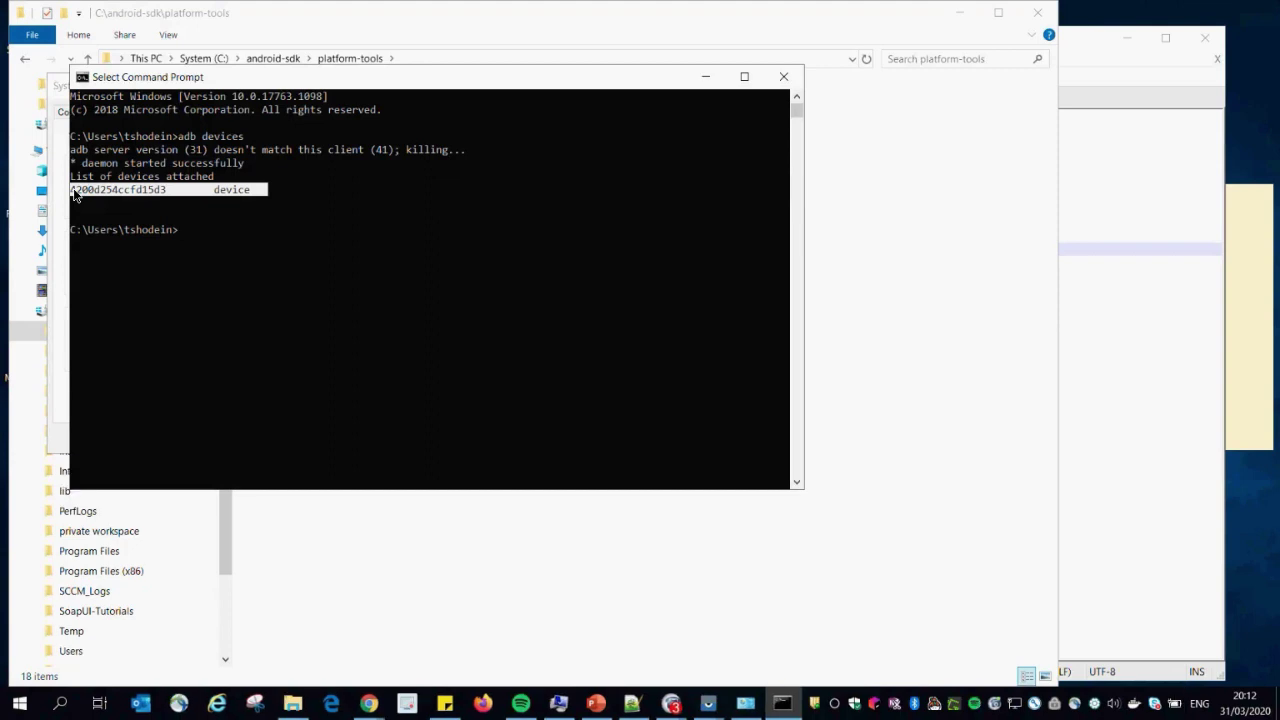
Clear the text selection and run adb devices again to recheck the attached devices
{"action": "left_click", "coordinate": [179, 234]}
{"action": "key", "text": "Up"}
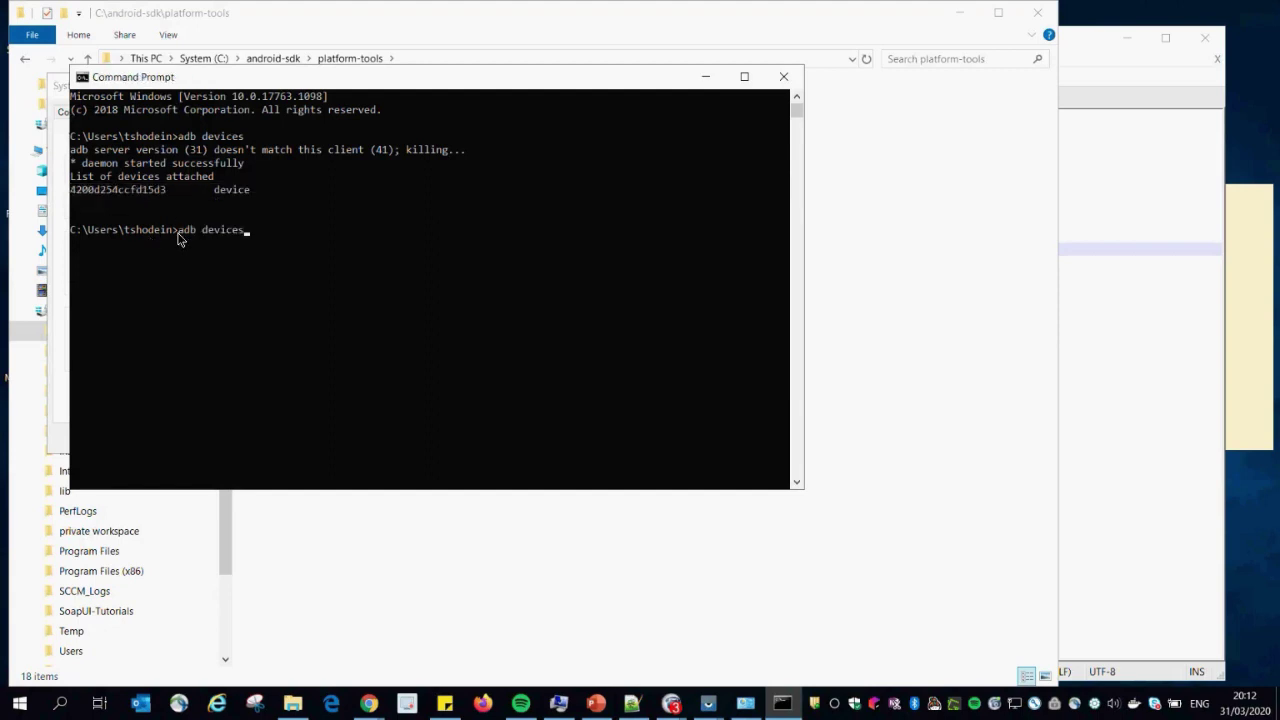
{"action": "key", "text": "Return"}
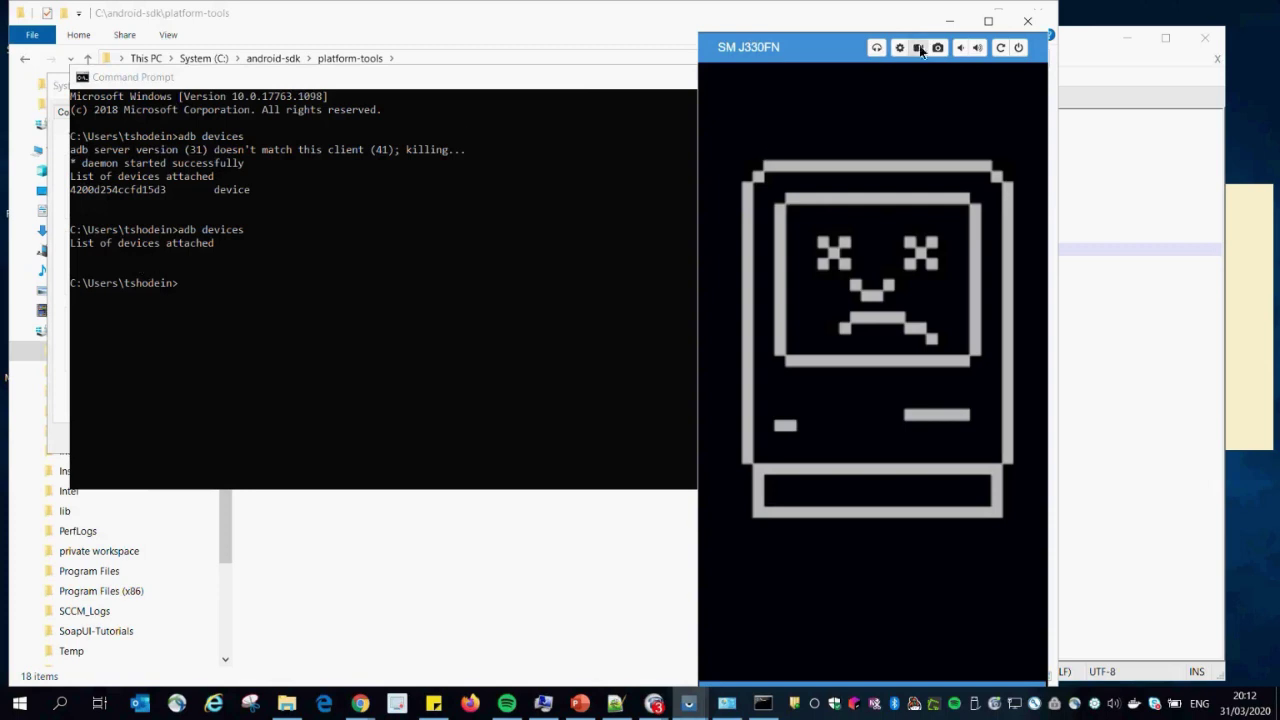
Minimize the SM J330FN phone mirror window, run adb devices once more and highlight the newly listed device line
{"action": "left_click", "coordinate": [958, 26]}
{"action": "key", "text": "Up"}
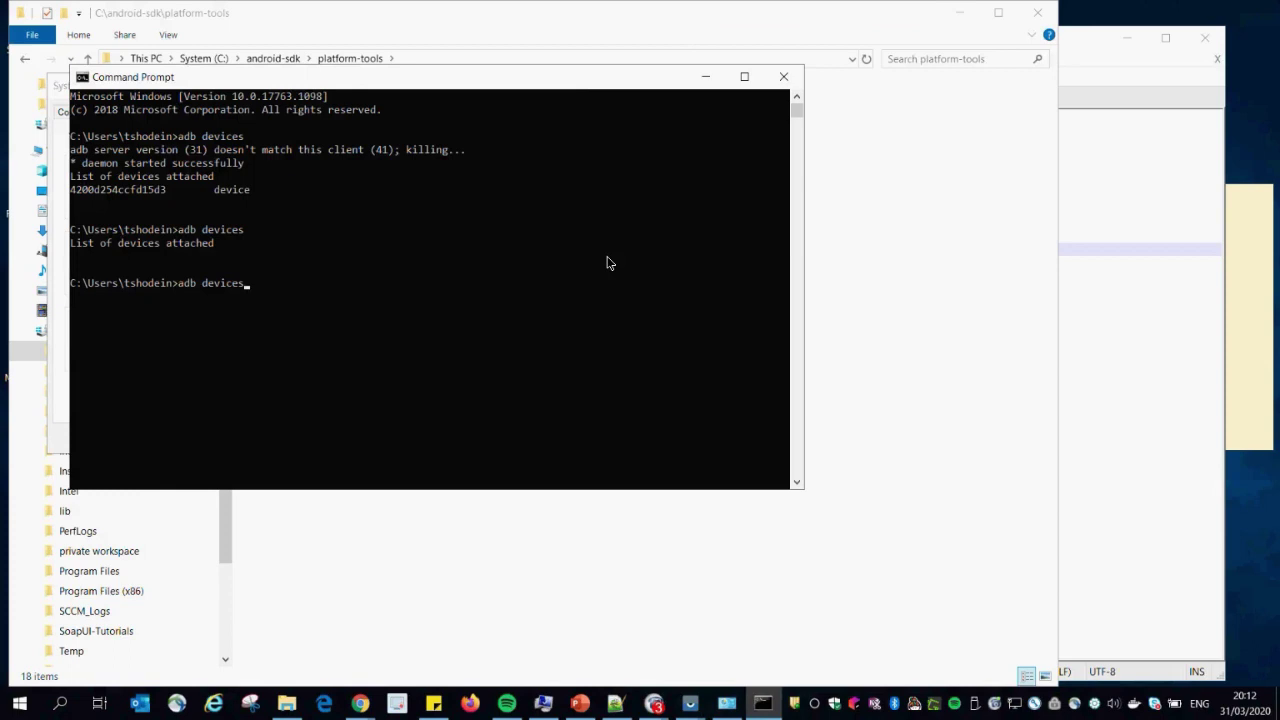
{"action": "key", "text": "Return"}
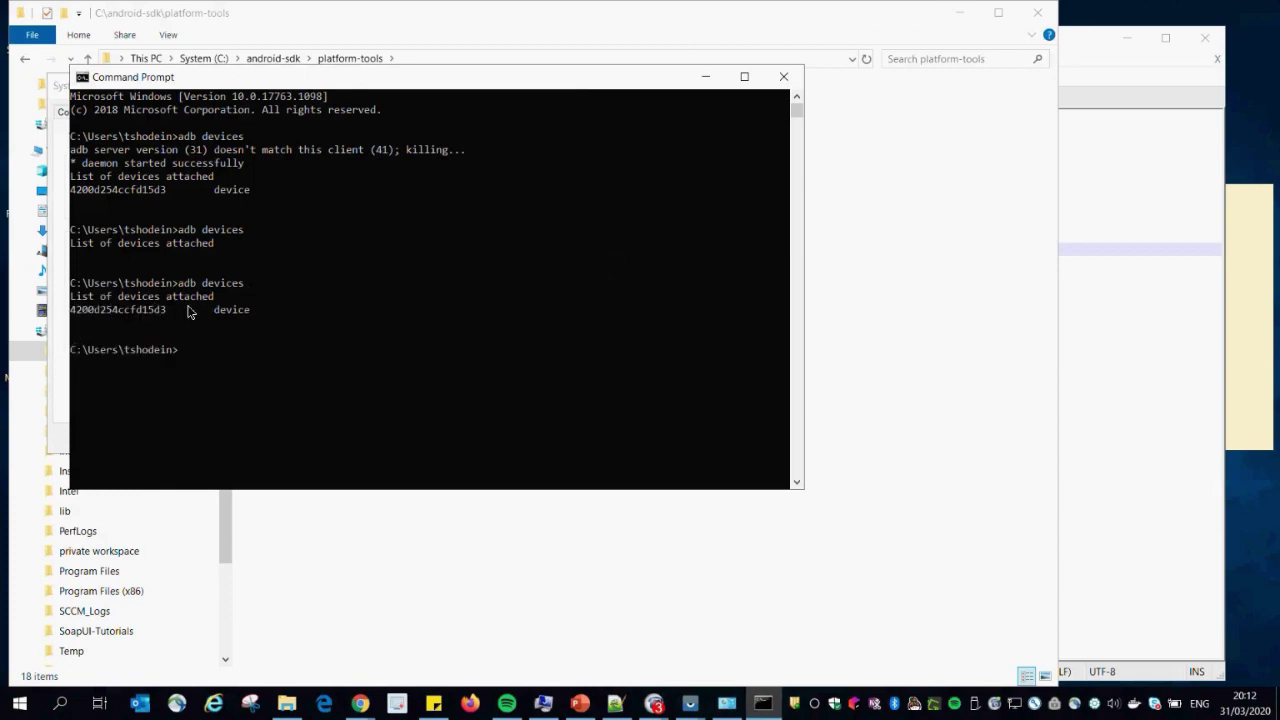
{"action": "left_click_drag", "start_coordinate": [262, 310], "coordinate": [5, 318]}
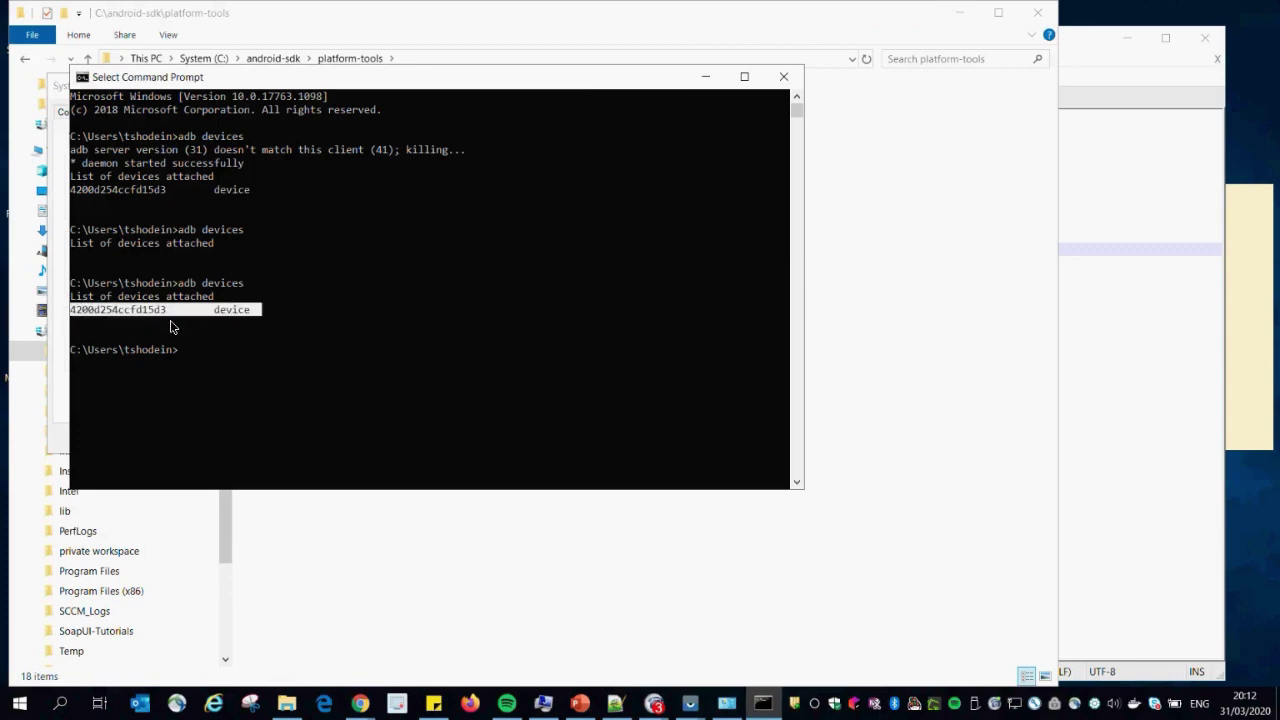